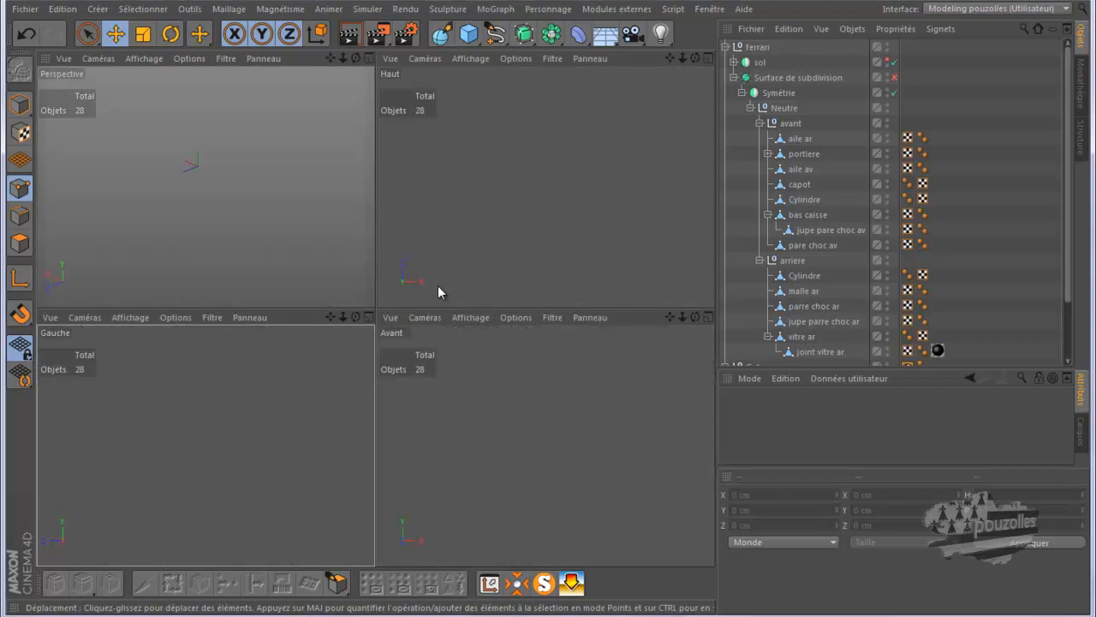
Add a plane over the windshield in the top view and size it to about 941 by 582 cm.
middle_click(455, 263)
scroll(274, 227, "down", 5)
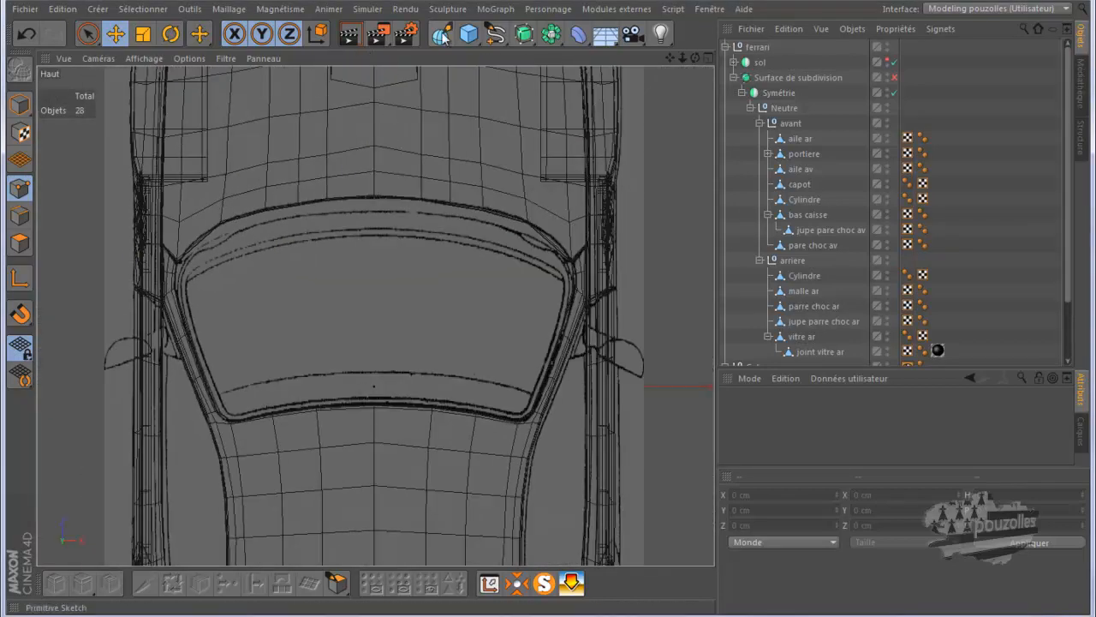
left_click(469, 33)
left_click(618, 79)
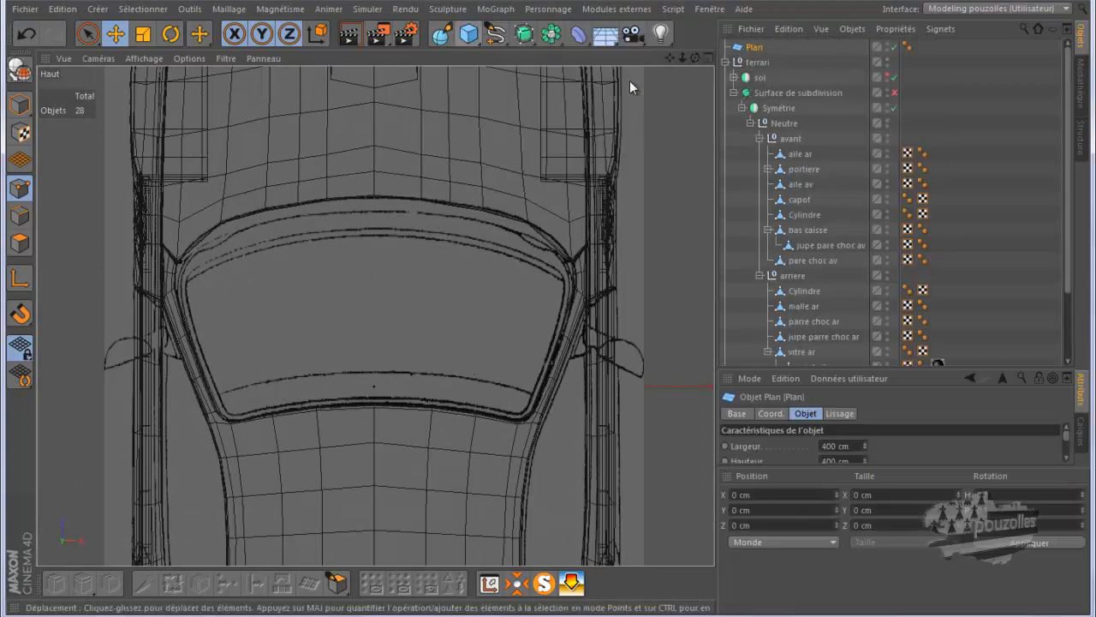
left_click_drag(369, 285, 374, 204)
left_click(19, 104)
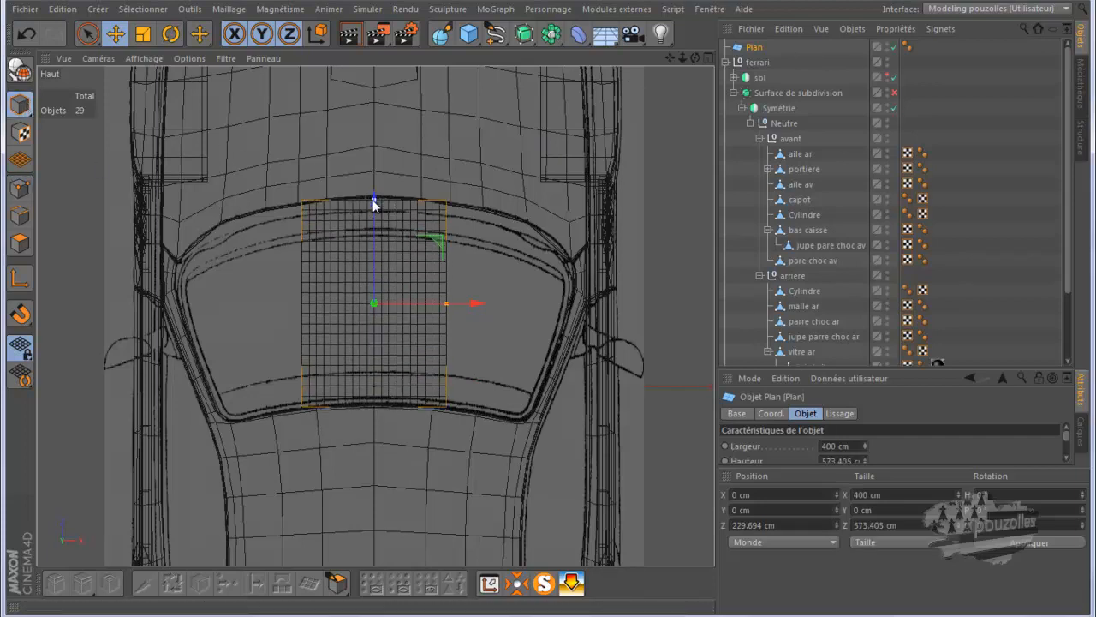
left_click_drag(447, 302, 546, 321)
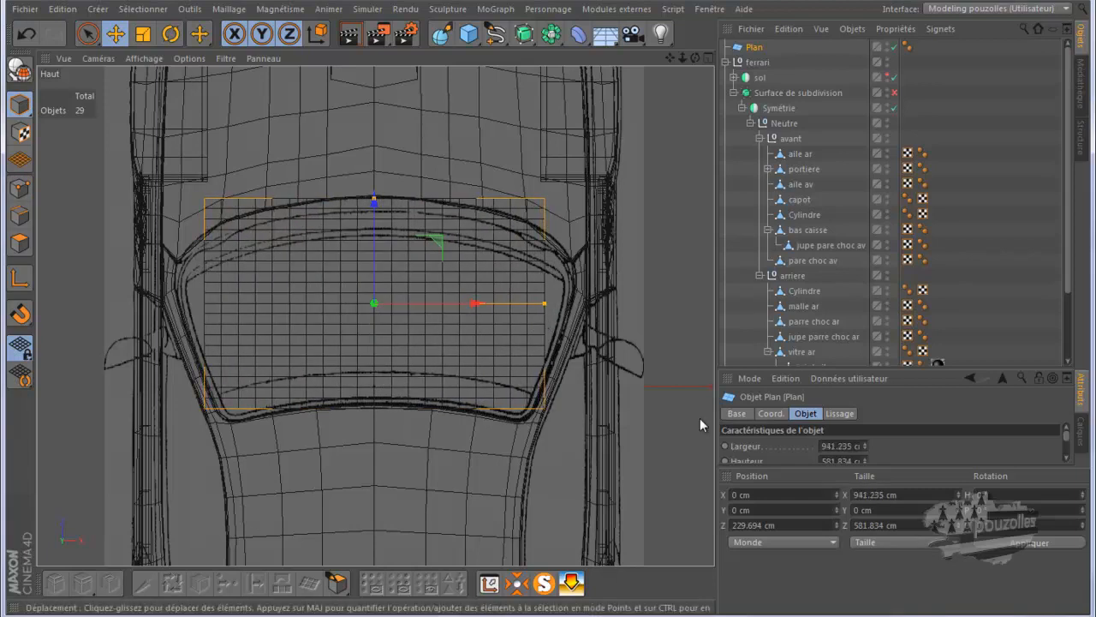
Set the plane's width segments to 2 and its height segments to 1.
left_click_drag(901, 369, 898, 221)
left_click(834, 327)
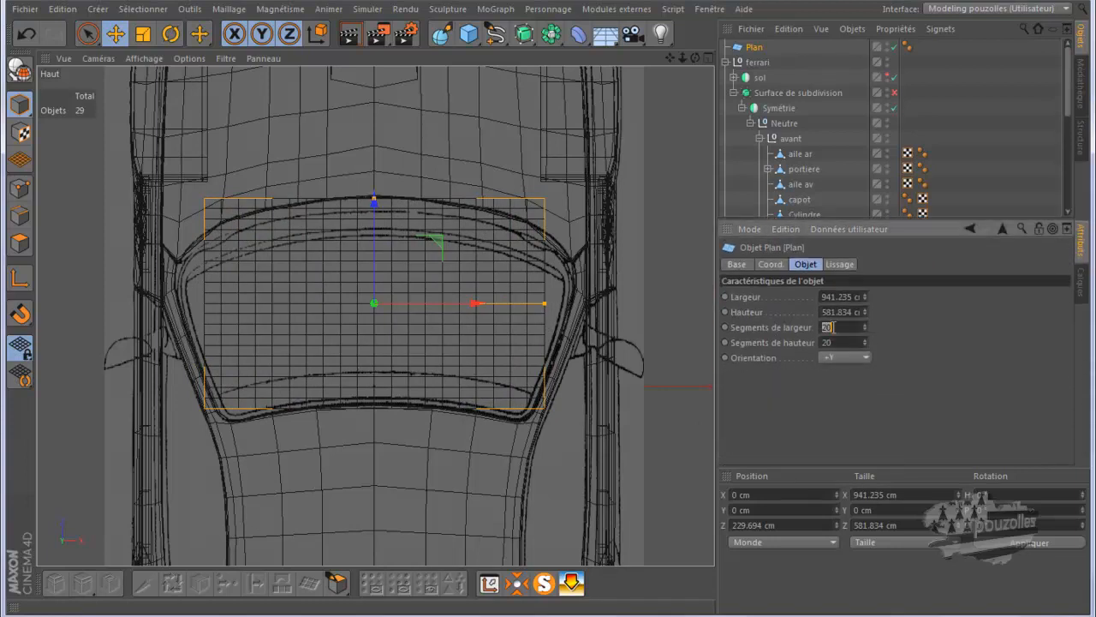
type("2")
left_click(828, 342)
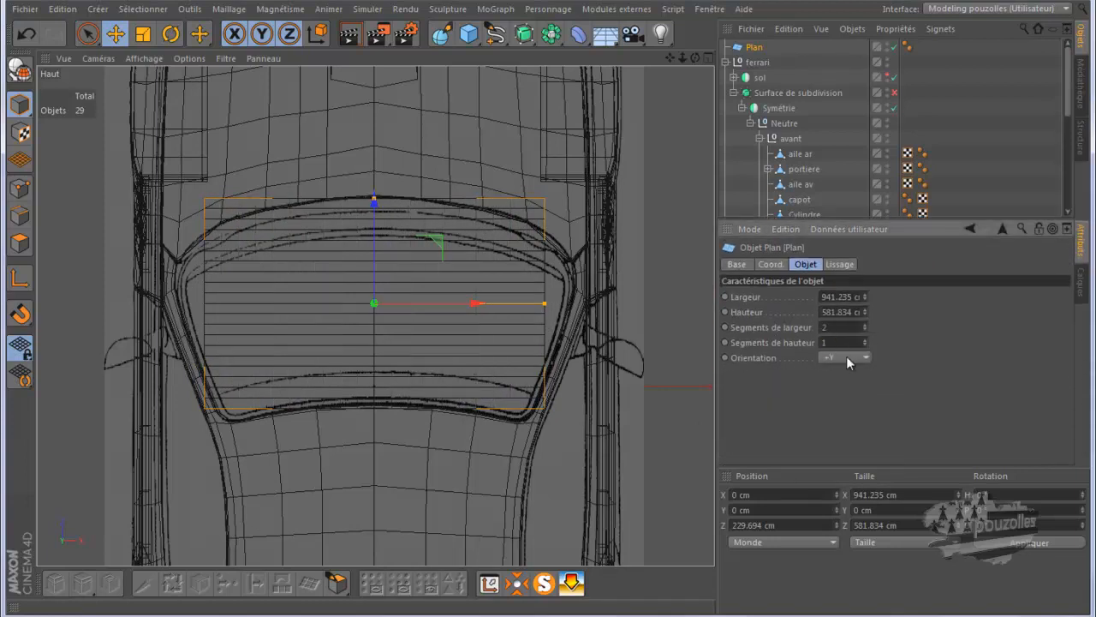
key("Return")
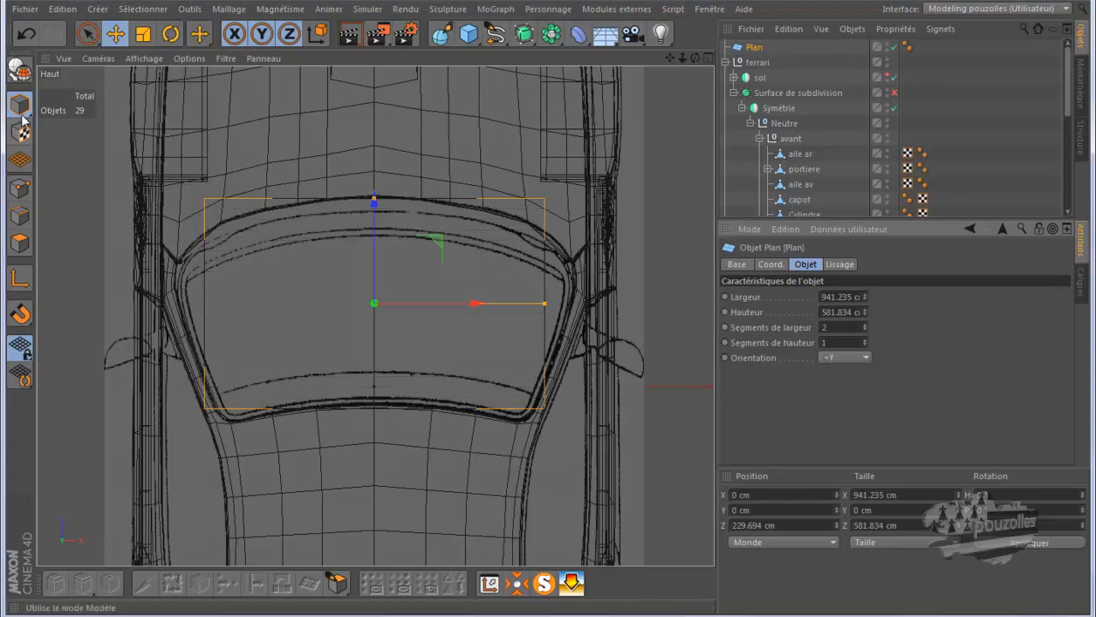
Raise the plane to windshield height in the left view, at about Y 298 cm and Z 197 cm.
middle_click(62, 191)
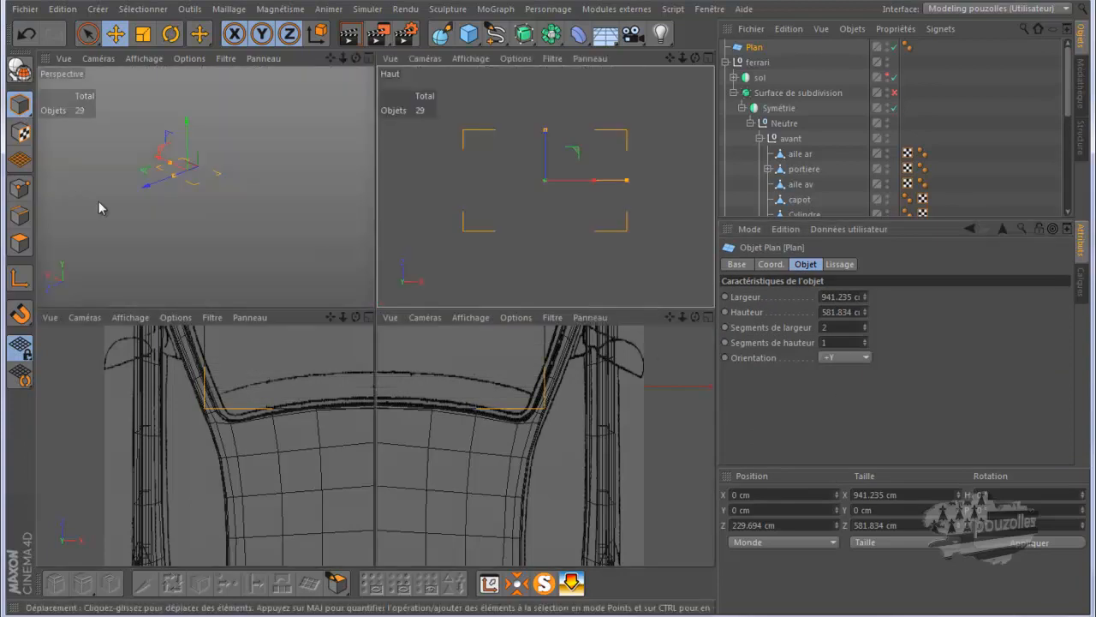
middle_click(282, 390)
scroll(287, 346, "up", 3)
scroll(282, 340, "down", 2)
left_click_drag(421, 343, 438, 142)
Rotate the plane to follow the windshield's slope in the left view and convert it to an editable polygon object.
left_click(171, 33)
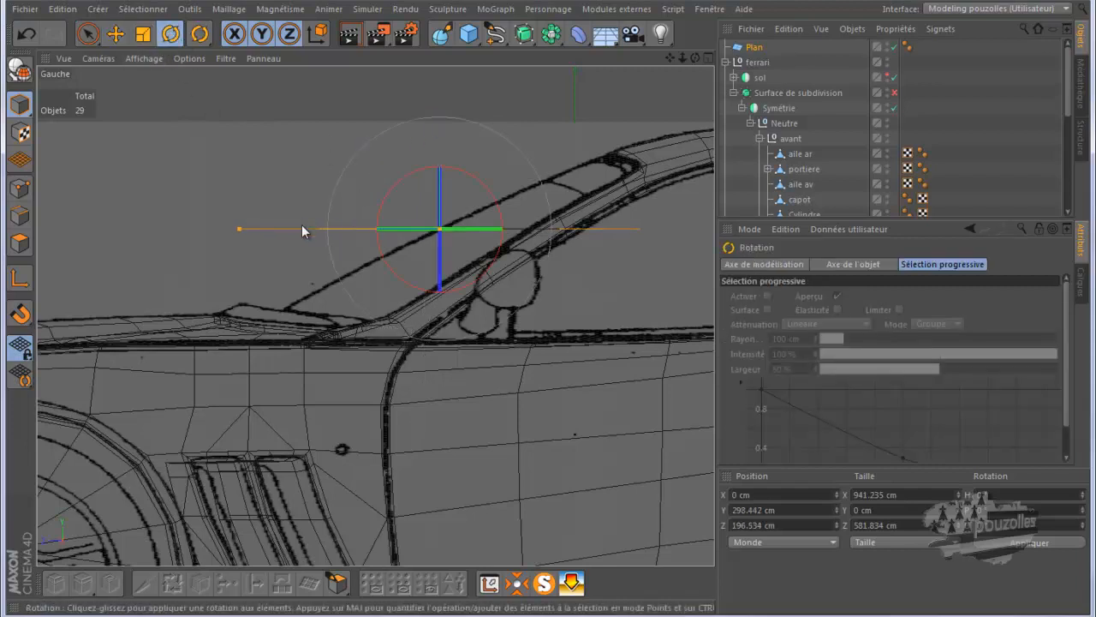
left_click_drag(375, 207, 373, 244)
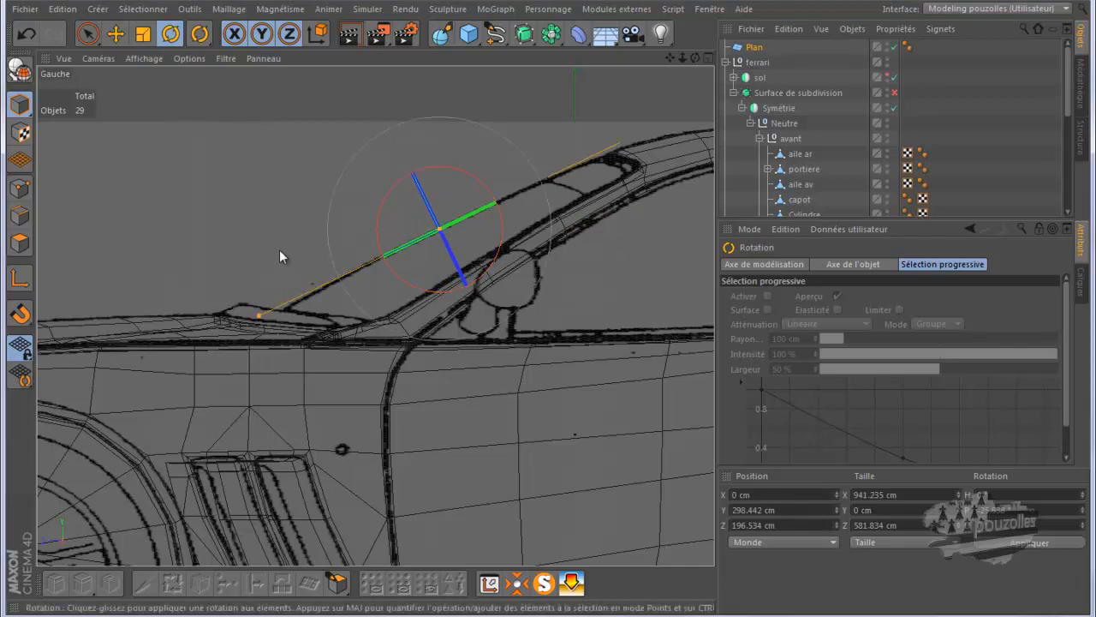
left_click(116, 34)
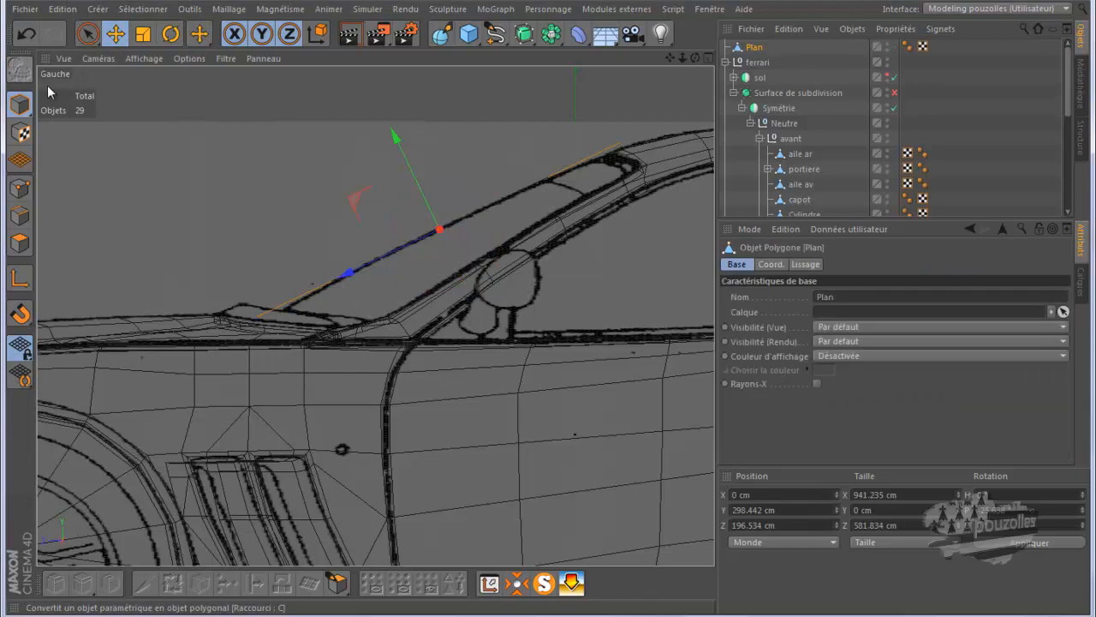
Delete the plane's two outer points on one side of the car's centre line, keeping only the other half.
middle_click(127, 202)
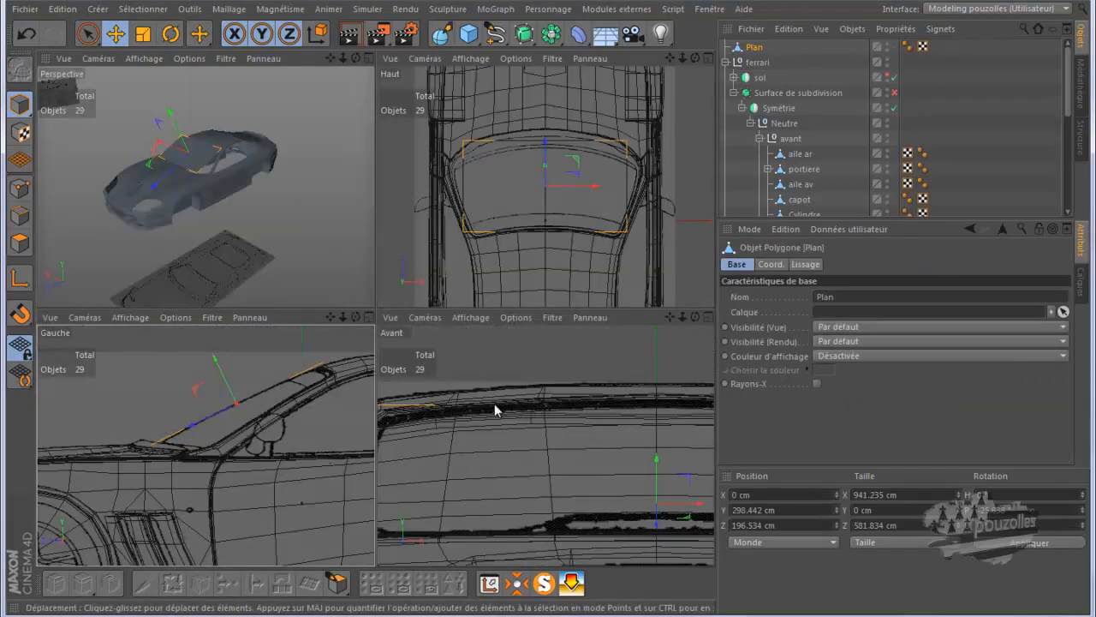
key("Return")
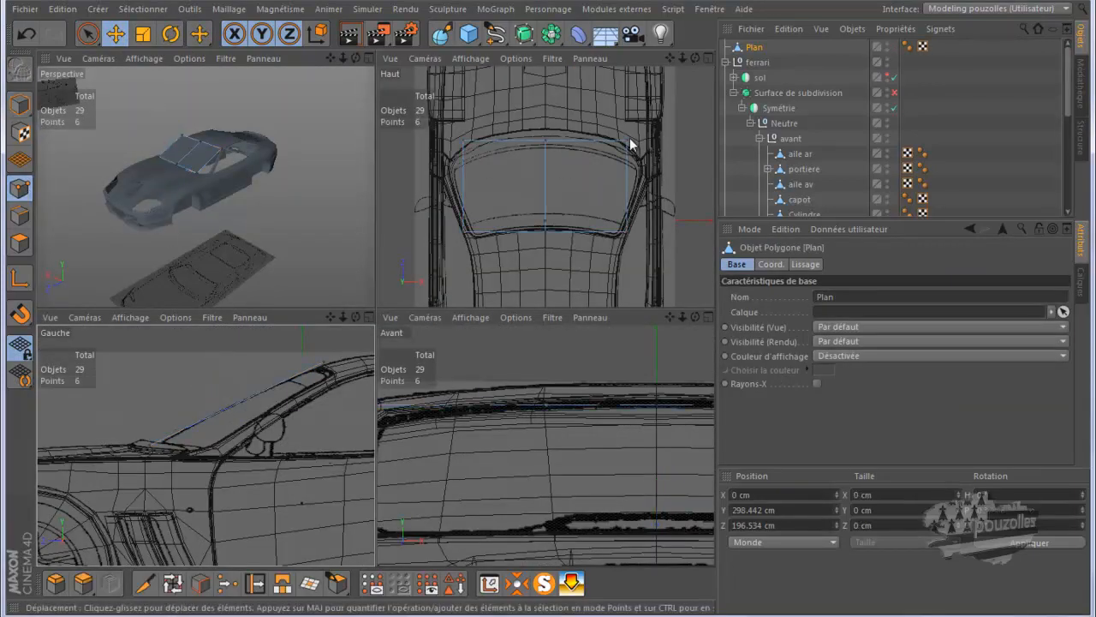
left_click(86, 34)
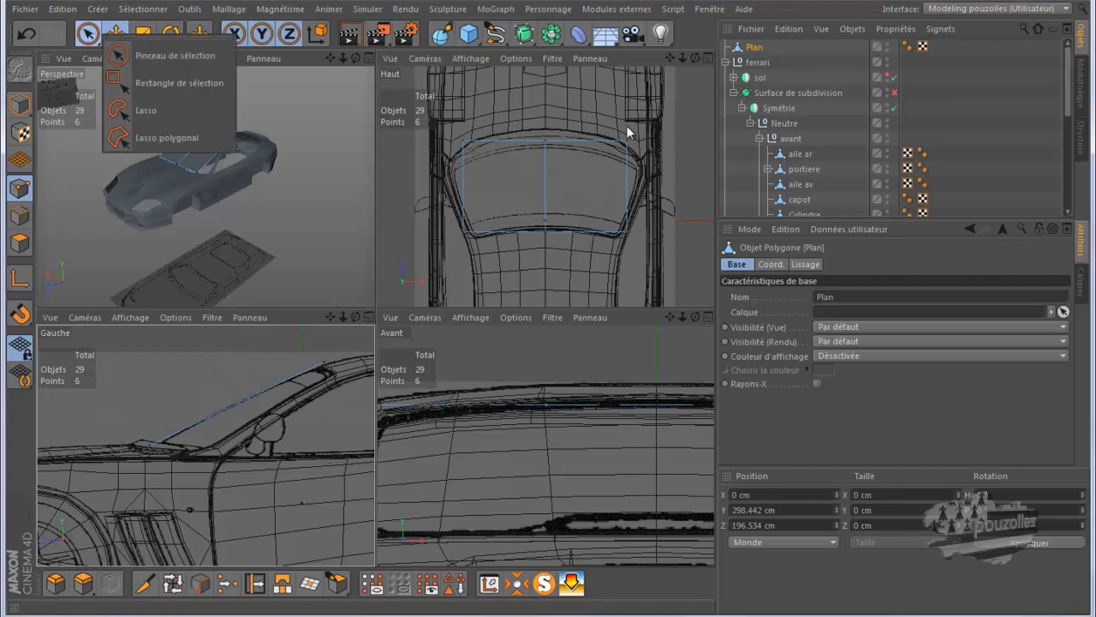
left_click(185, 61)
mouse_move(623, 196)
left_mouse_down("ctrl")
mouse_move(624, 237)
mouse_move(607, 257)
left_mouse_up("ctrl")
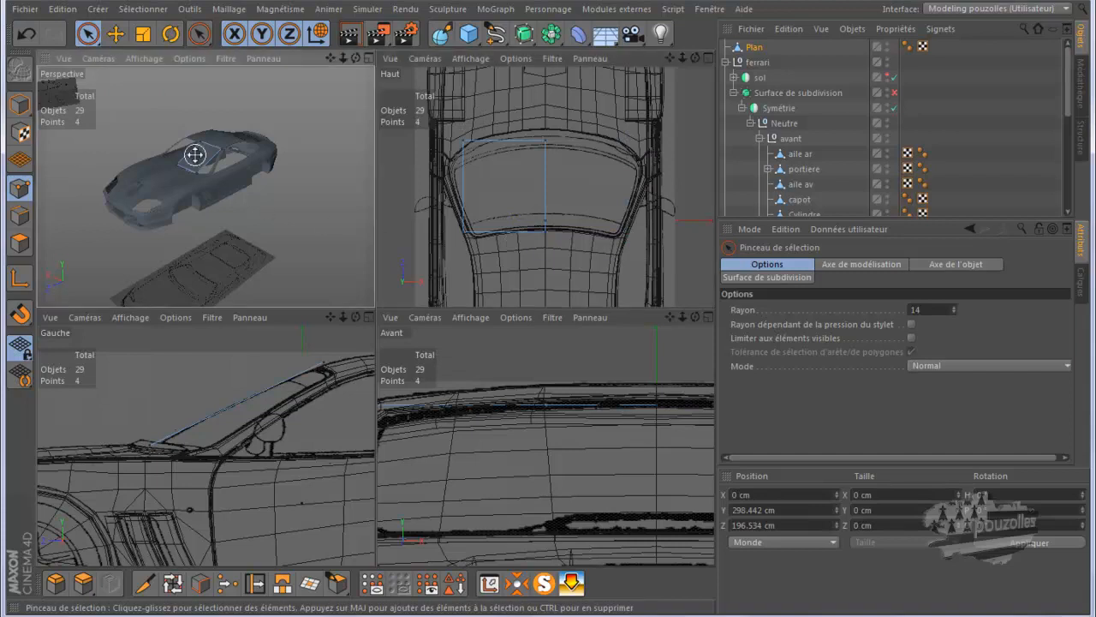
Move the aile ar object from the avant group into the arriere group in the object hierarchy.
middle_click(195, 158)
scroll(257, 205, "up", 5)
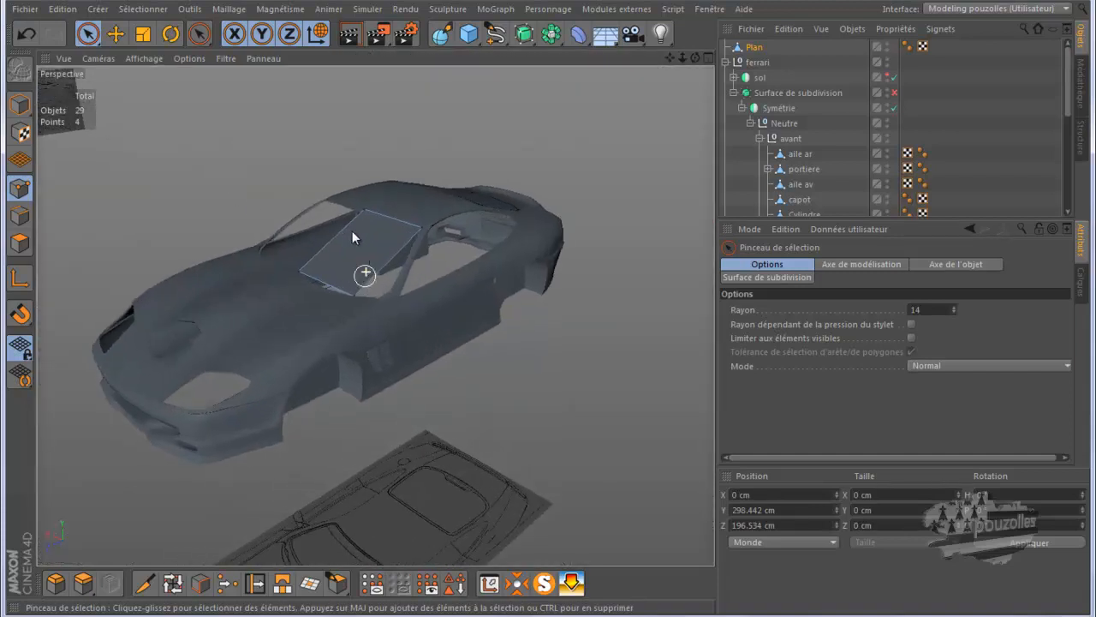
scroll(355, 232, "up", 6)
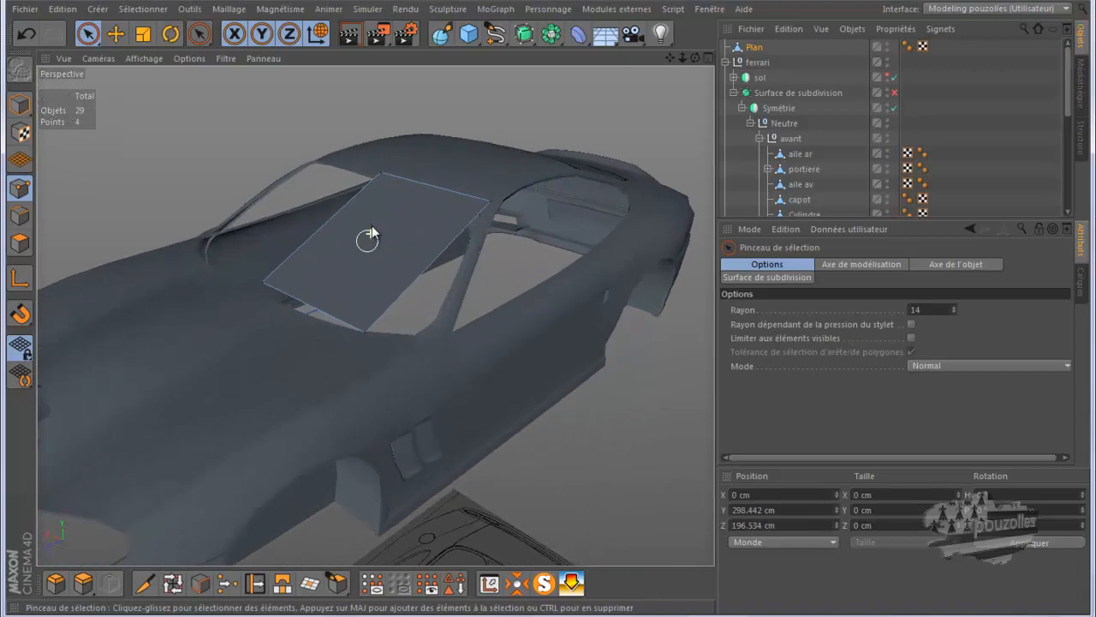
scroll(370, 232, "up", 8)
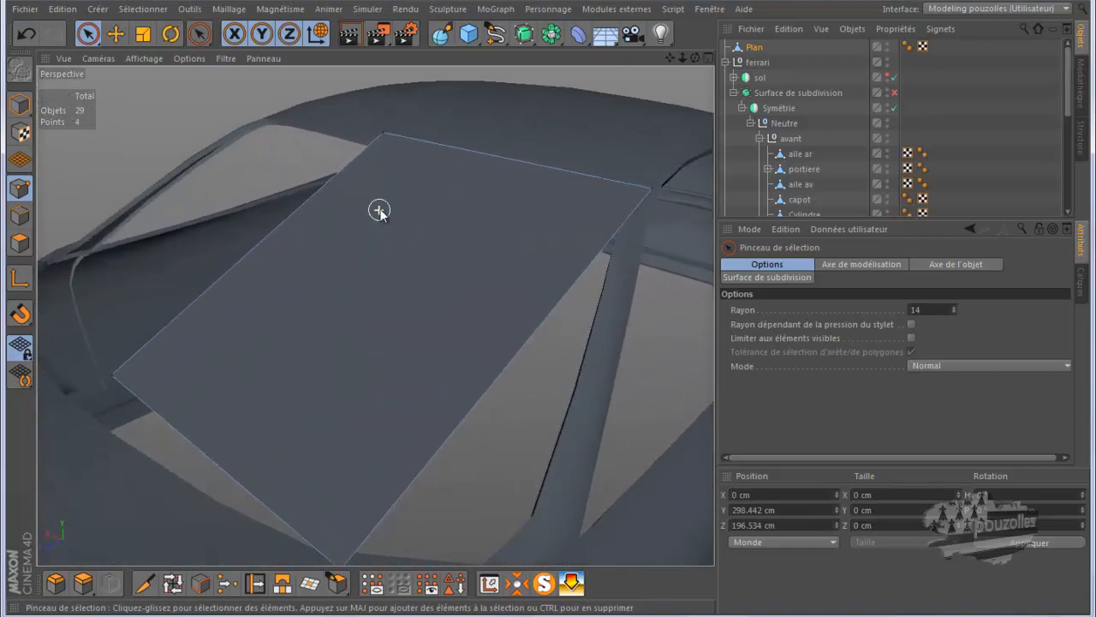
scroll(379, 211, "up", 2)
left_click_drag(862, 229, 856, 369)
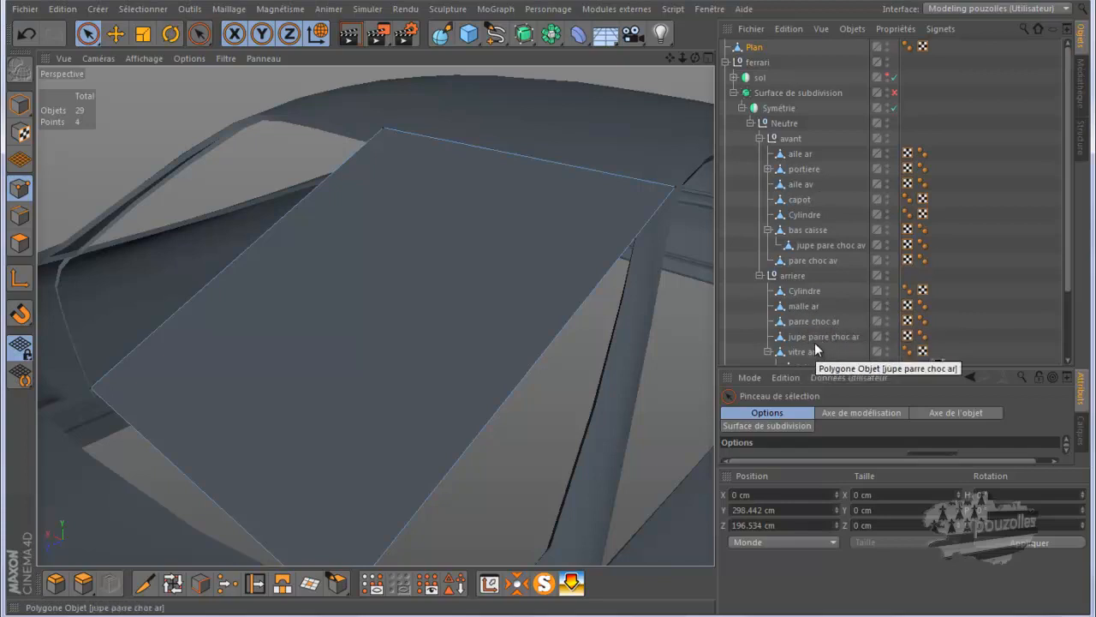
scroll(820, 325, "down", 3)
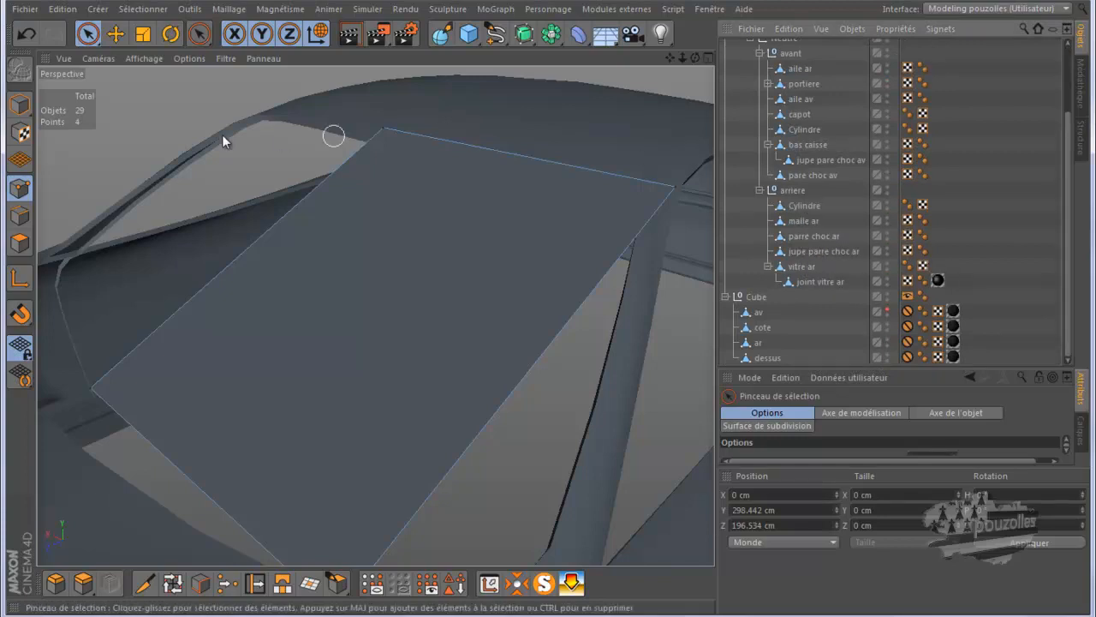
left_click(19, 102)
key("ctrl+z")
key("ctrl+z")
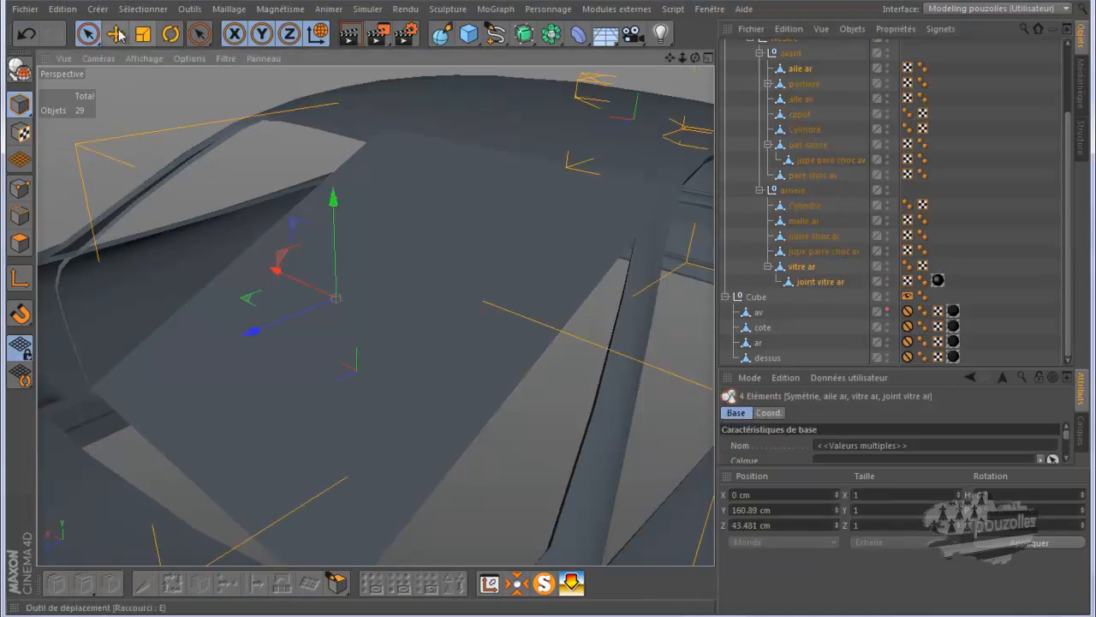
left_click(115, 33)
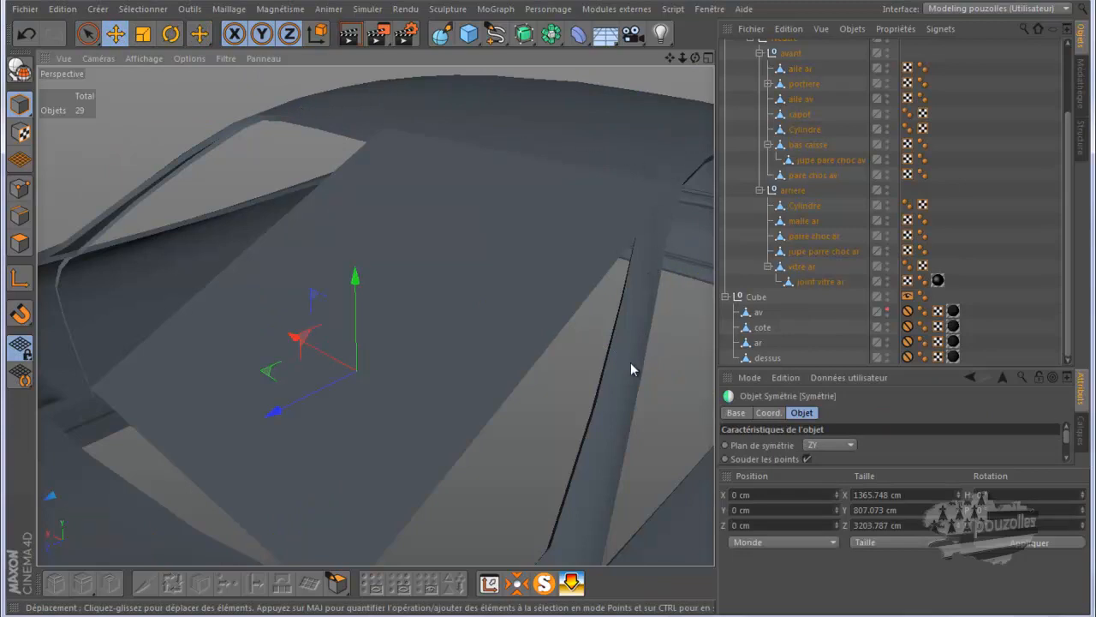
left_click(616, 439)
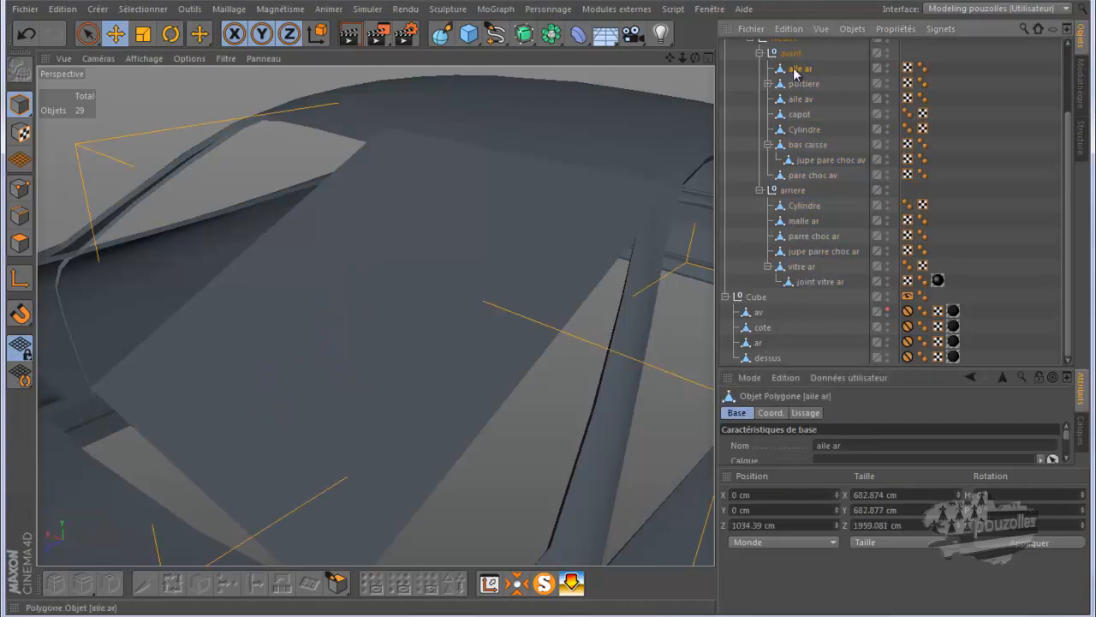
left_click_drag(793, 199, 793, 197)
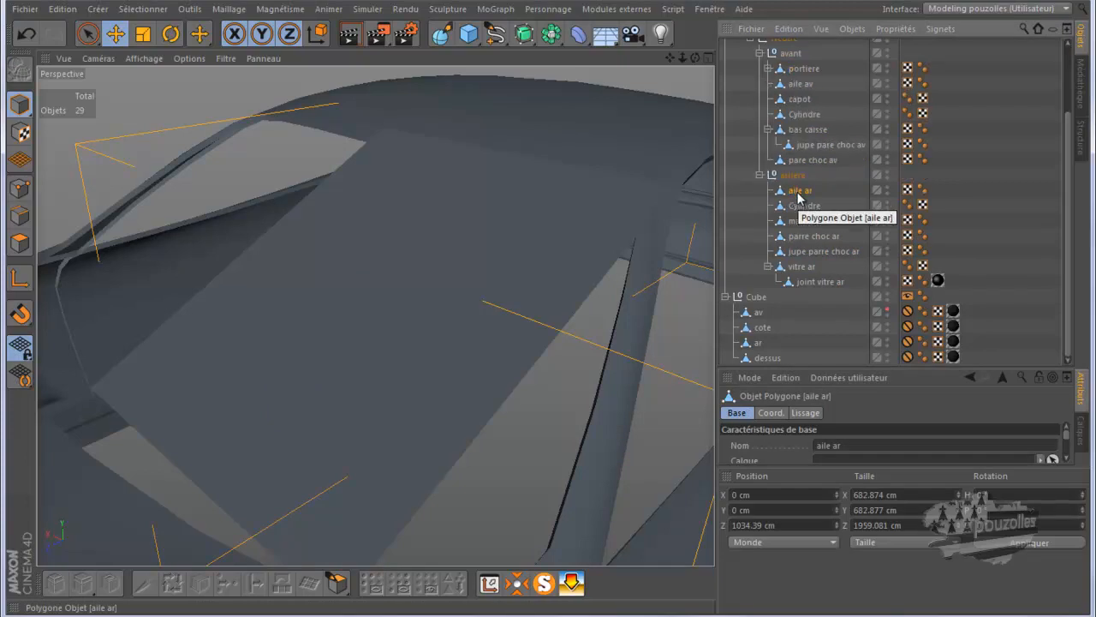
Edit the points of aile ar and Plan together and move the plane's upper centre point to the roof's front edge.
left_click(20, 189)
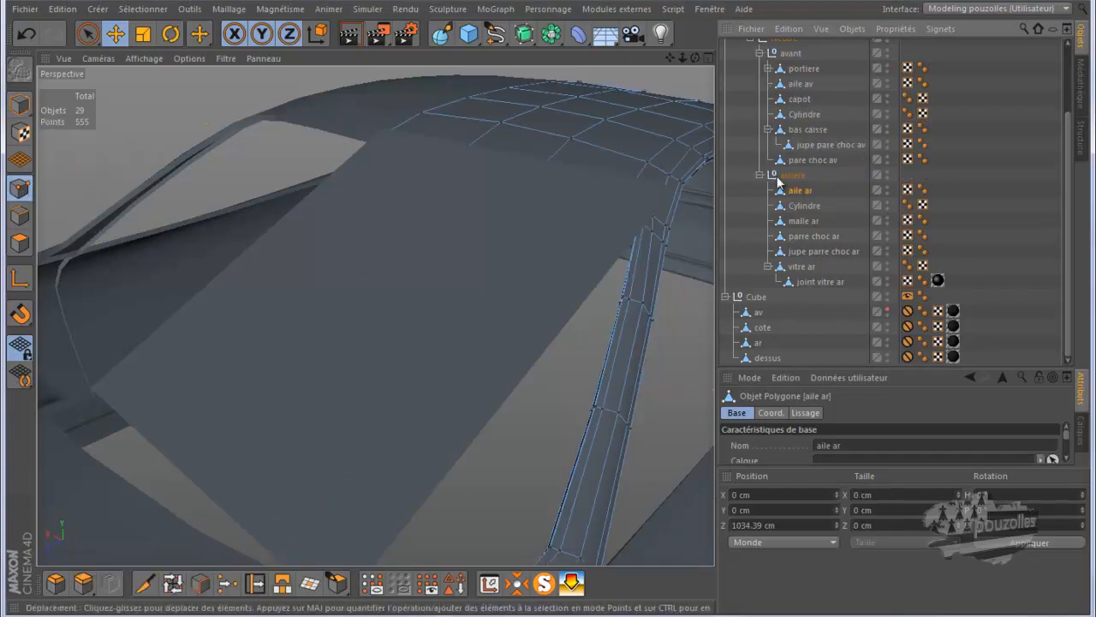
scroll(806, 119, "up", 3)
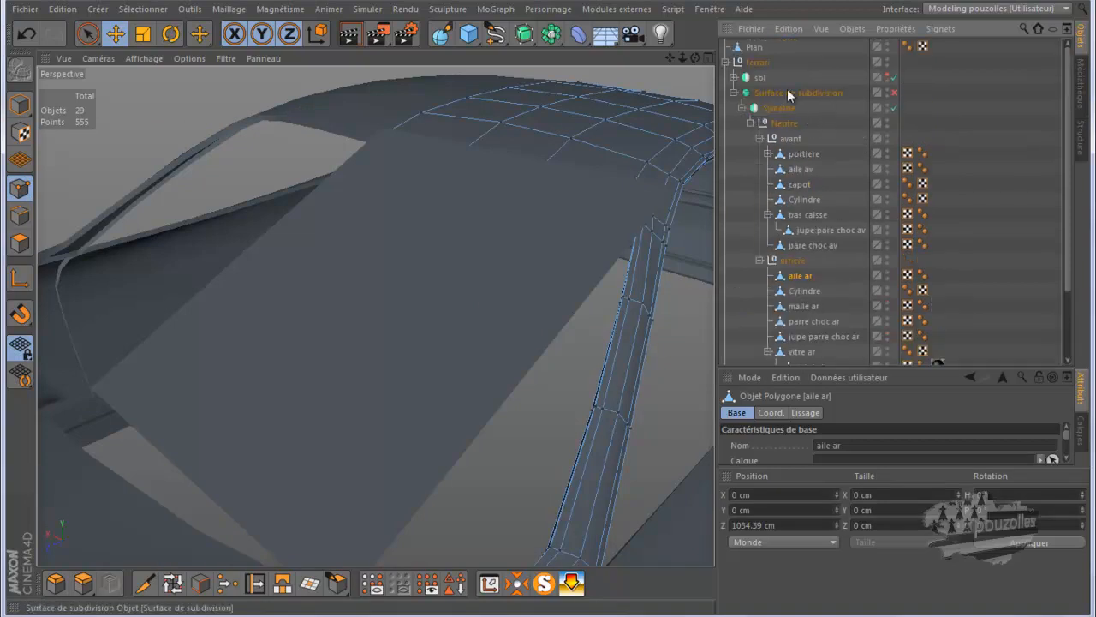
left_click(754, 47, "ctrl")
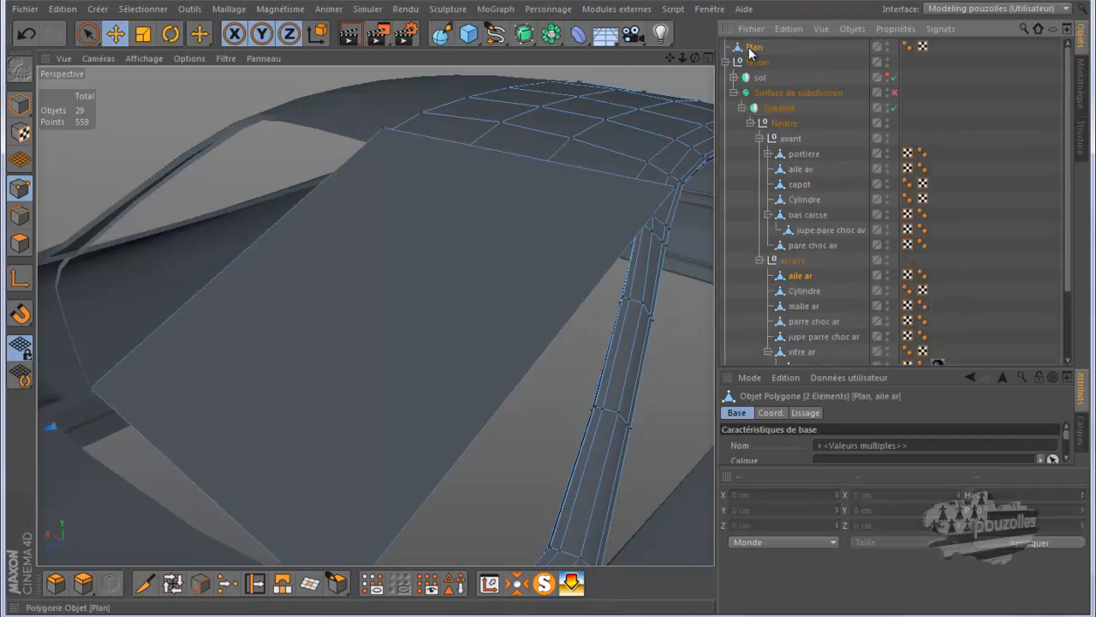
left_click(380, 129)
scroll(383, 111, "up", 4)
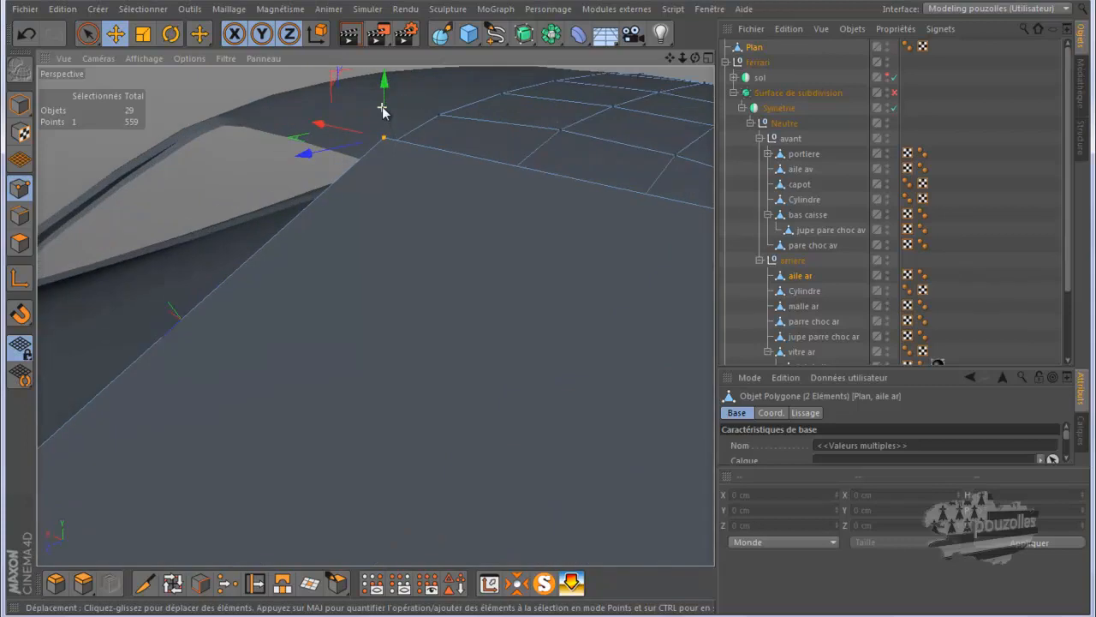
left_click_drag(384, 85, 381, 93)
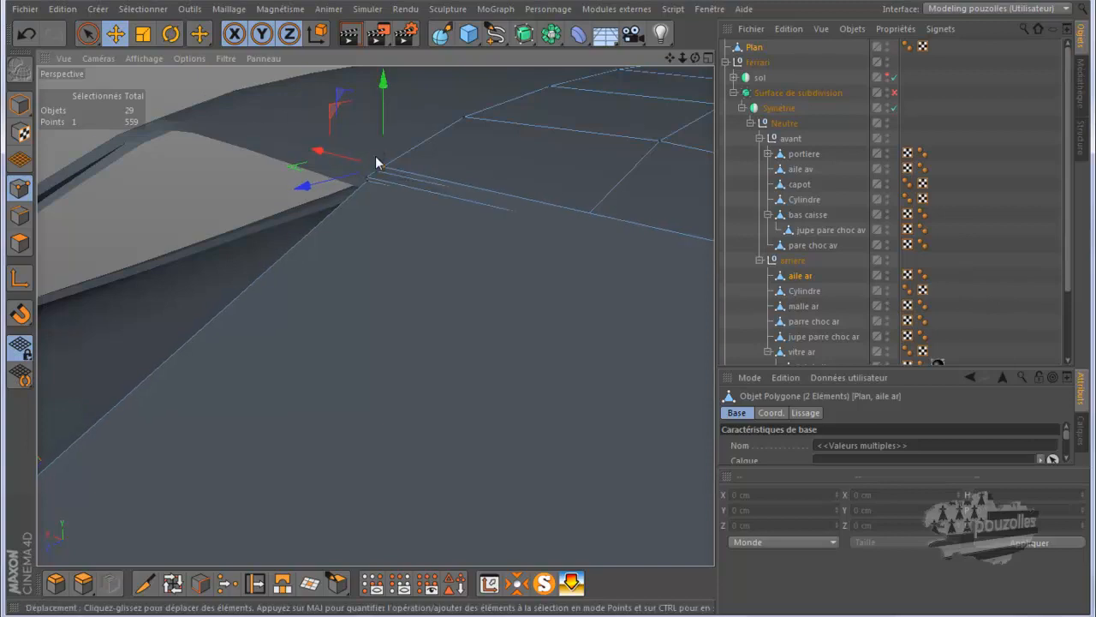
scroll(380, 188, "up", 7)
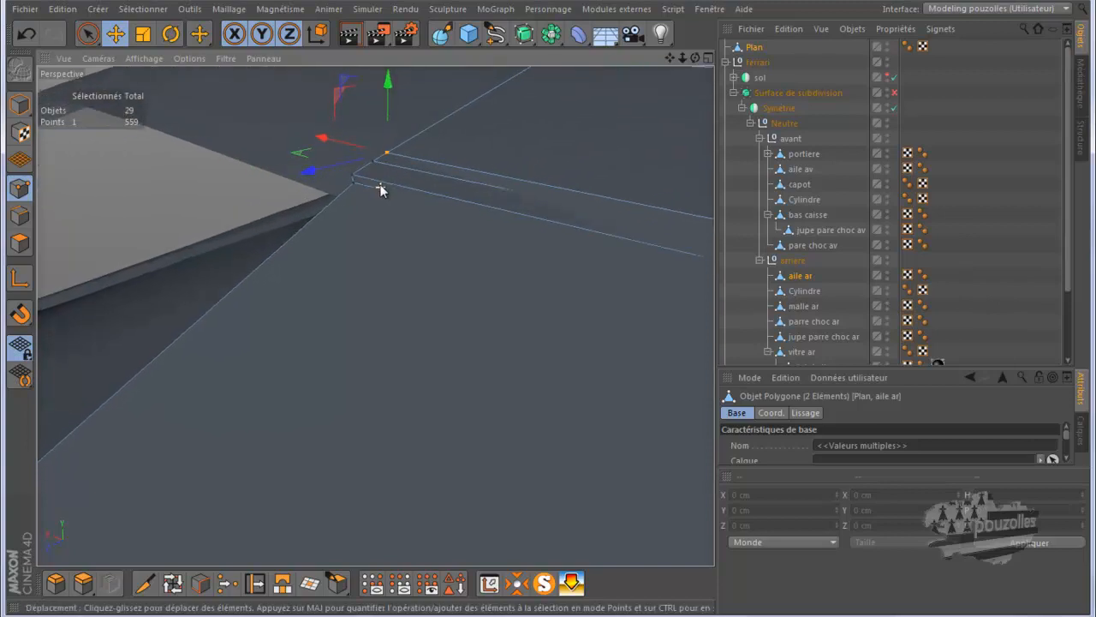
left_click_drag(323, 158, 298, 217)
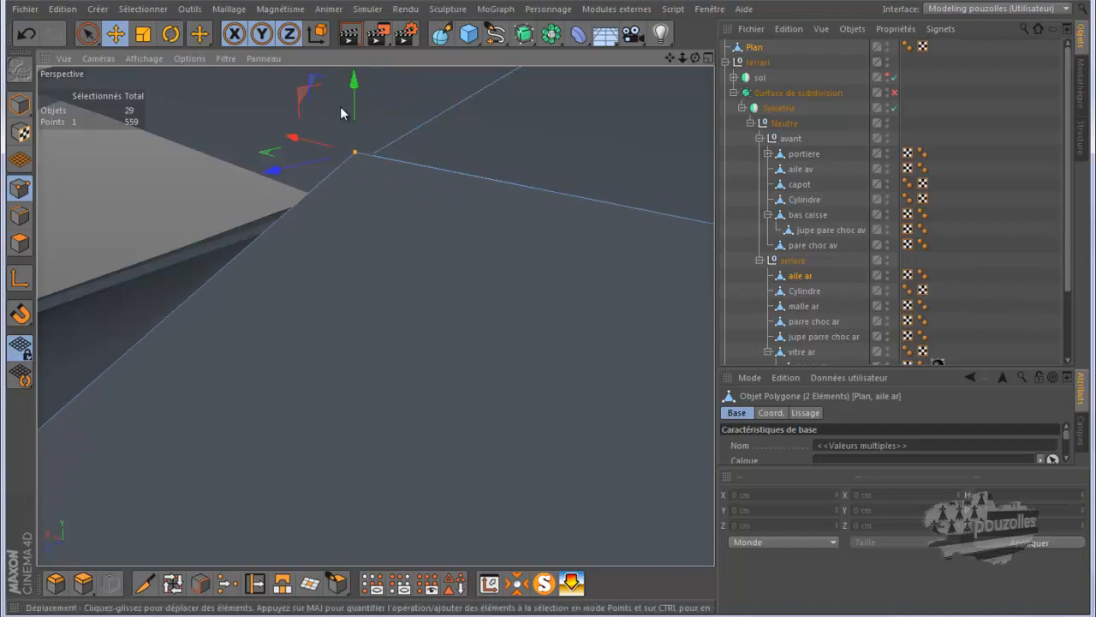
left_click_drag(353, 93, 353, 114)
Move the plane's upper outer corner point to the junction of the roof's front edge and the windshield pillar.
mouse_move(333, 181)
left_mouse_down()
mouse_move(335, 172)
mouse_move(294, 186)
mouse_move(292, 208)
mouse_move(309, 199)
mouse_move(162, 192)
mouse_move(228, 263)
mouse_move(551, 314)
mouse_move(531, 322)
mouse_move(548, 316)
mouse_move(656, 110)
left_mouse_up()
left_click(566, 313)
left_click_drag(352, 432, 407, 428)
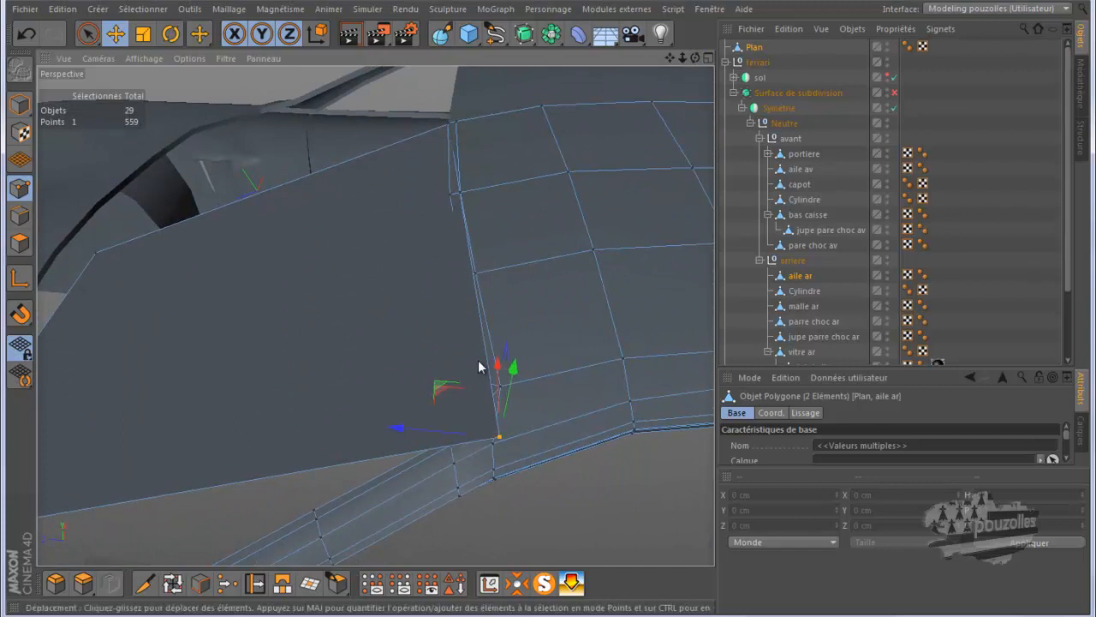
left_click_drag(515, 369, 453, 452)
left_click_drag(387, 480, 415, 473)
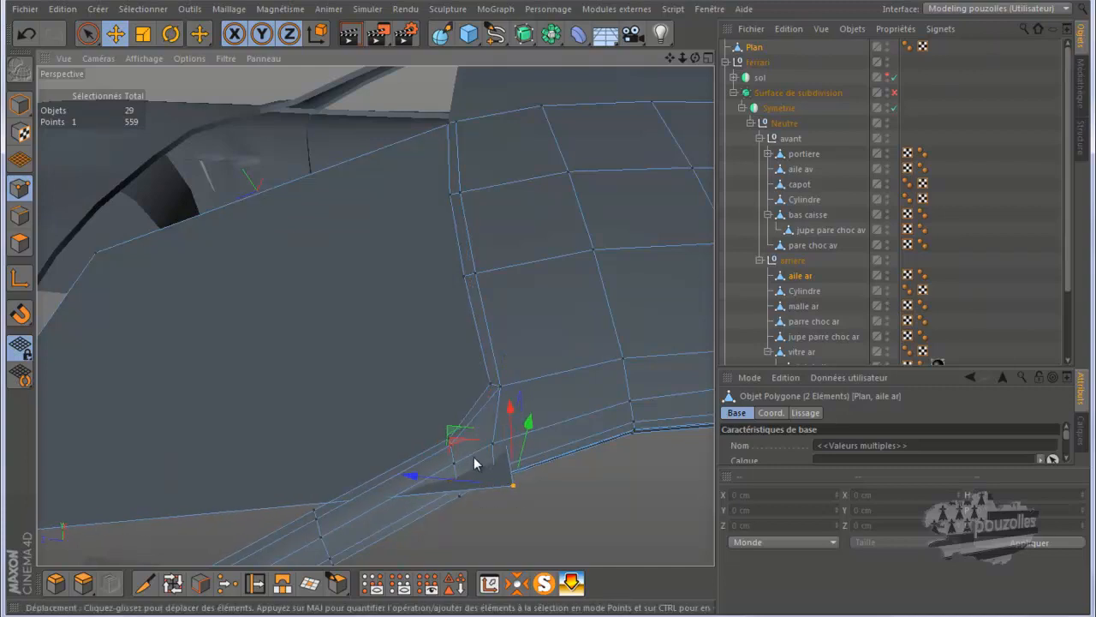
left_click_drag(509, 431, 488, 346)
scroll(498, 383, "up", 2)
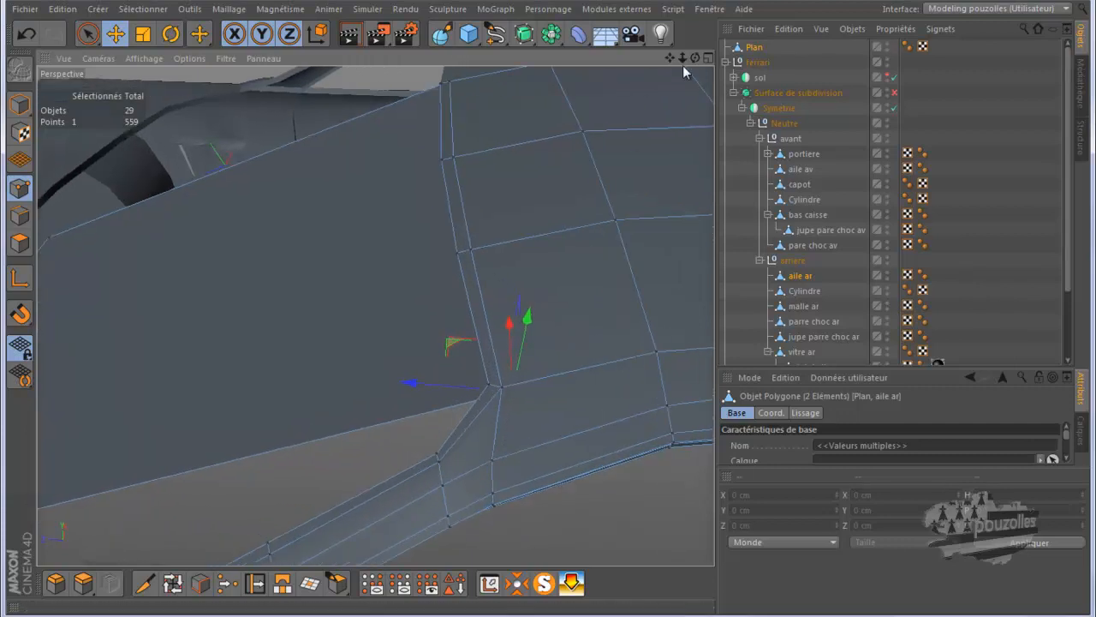
left_click_drag(695, 59, 551, 309)
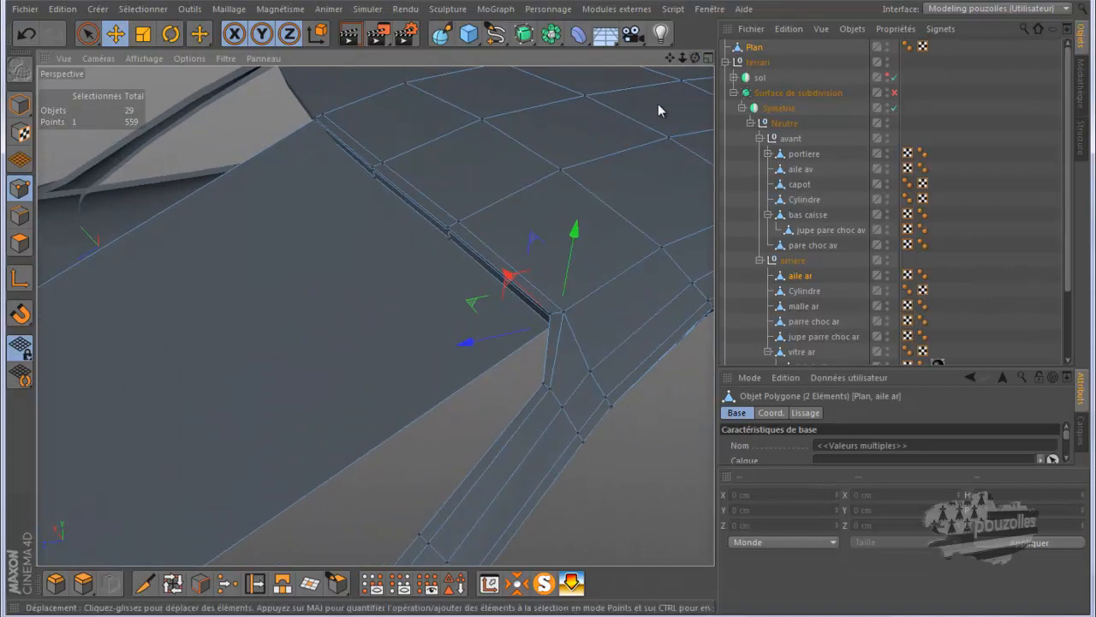
Refine the position of the plane's upper outer corner point to close the gap at the roof and pillar junction.
left_click_drag(574, 246, 581, 217)
scroll(549, 311, "up", 4)
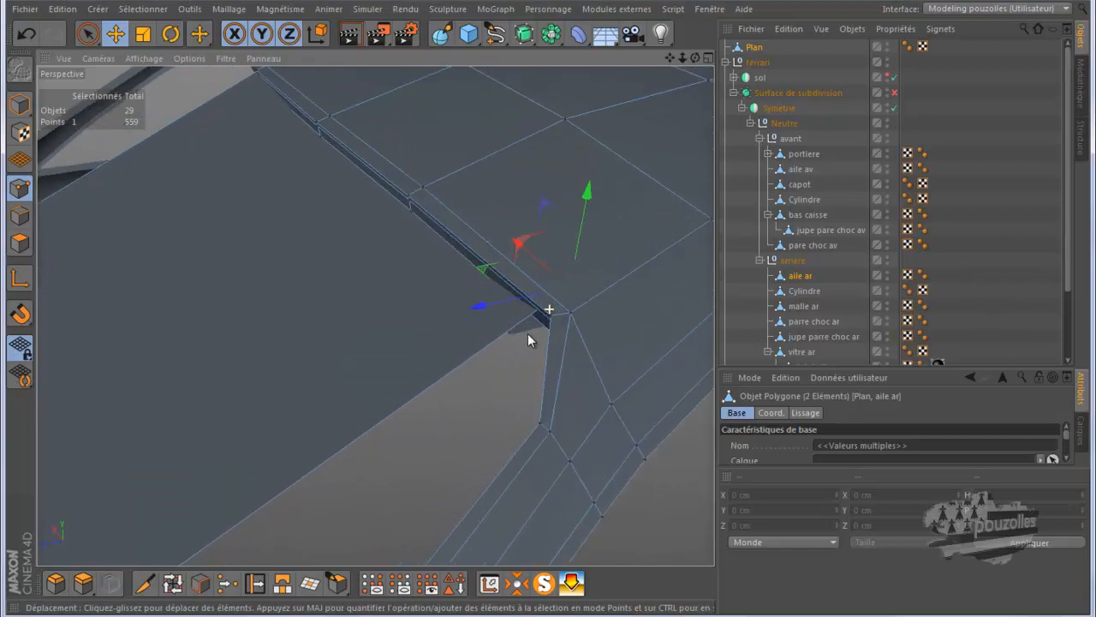
scroll(526, 335, "up", 2)
left_click_drag(523, 237, 541, 253)
scroll(580, 311, "up", 2)
mouse_move(549, 308)
left_mouse_down("alt")
mouse_move(537, 341)
mouse_move(550, 310)
left_mouse_up("alt")
key("k")
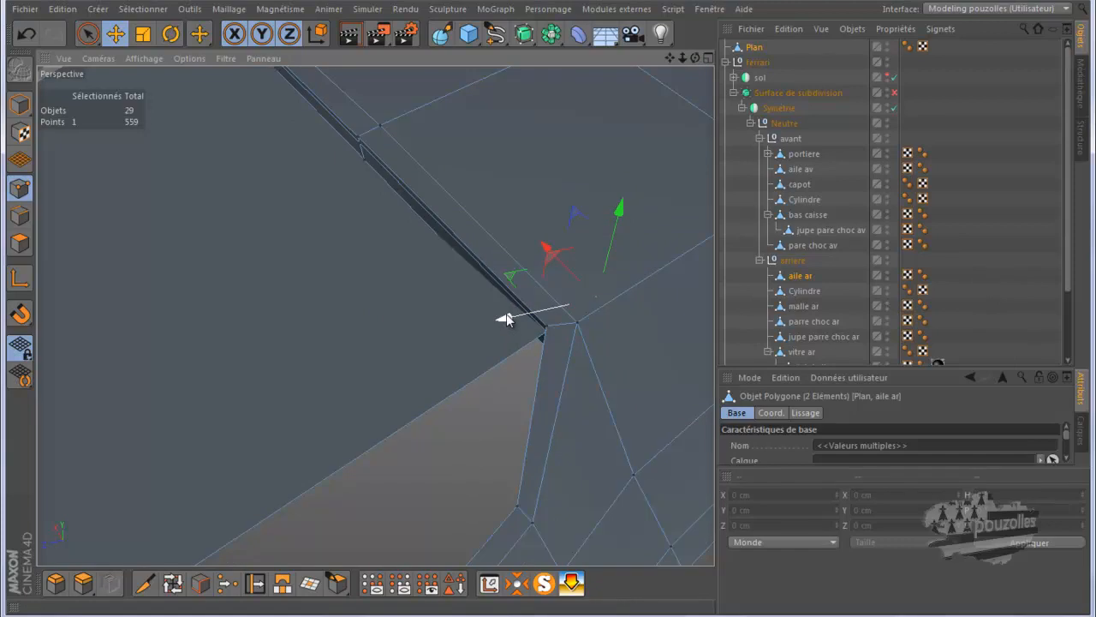
left_click_drag(506, 317, 470, 350)
left_click_drag(567, 233, 568, 244)
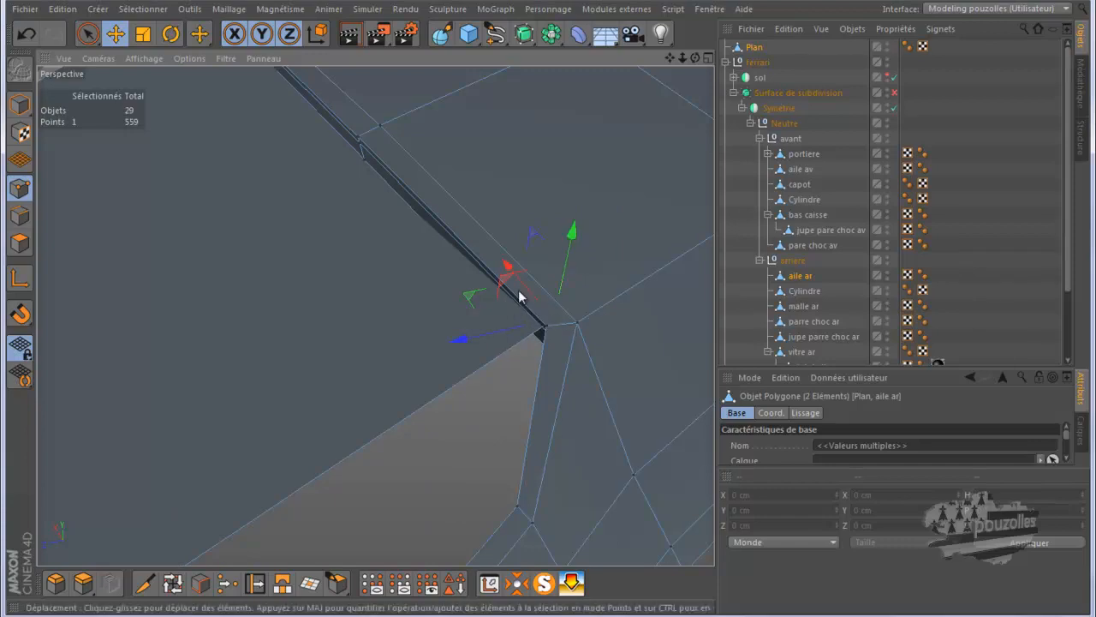
left_click_drag(526, 297, 532, 304)
Move the plane's lower outer corner point straight down below the hood line, checking against the side blueprint.
left_click_drag(695, 57, 549, 306)
left_click_drag(578, 137, 405, 257, "alt")
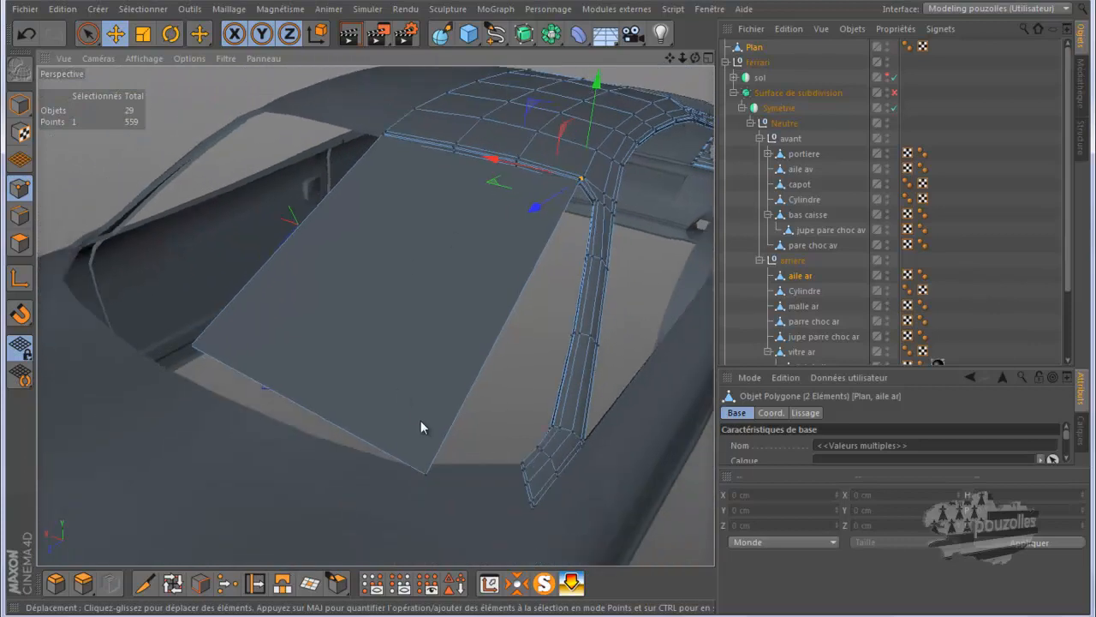
left_click(191, 345)
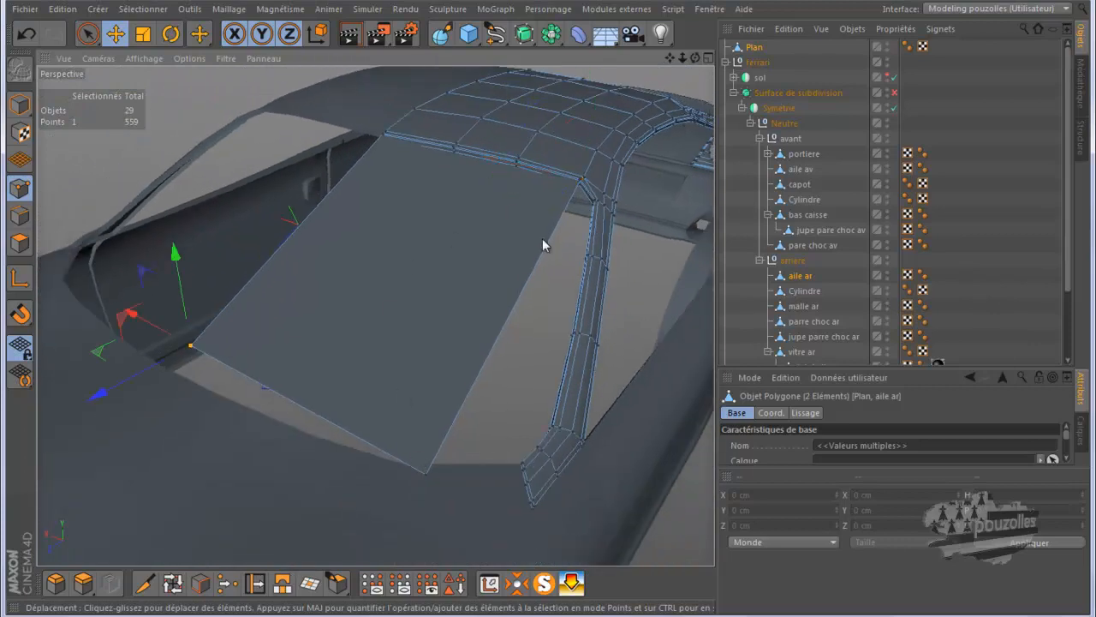
left_click_drag(695, 57, 548, 308)
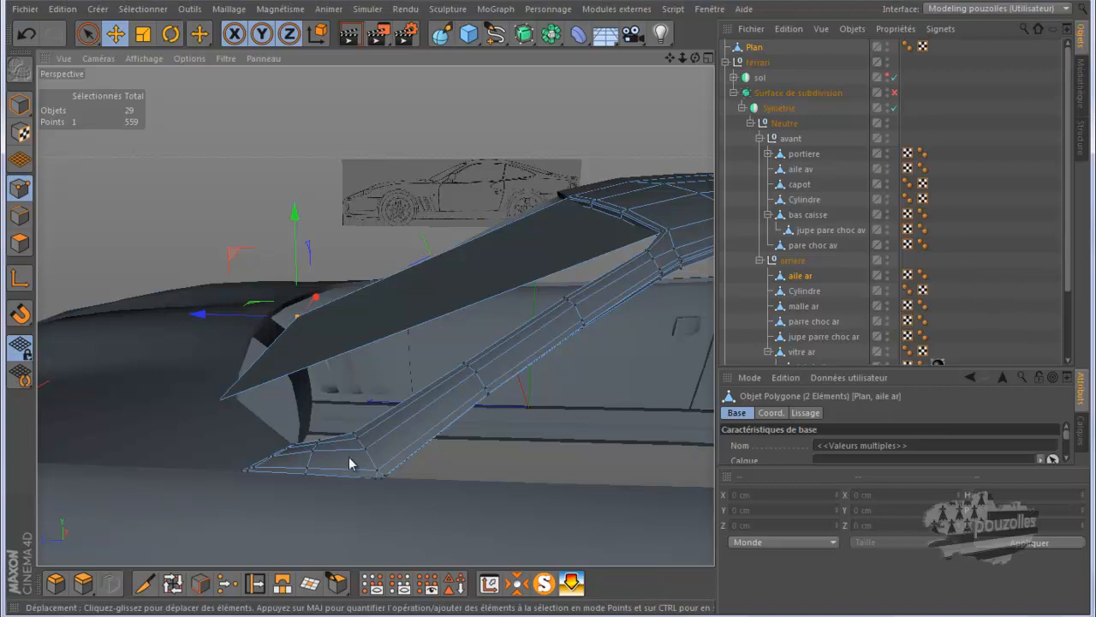
middle_click(351, 520)
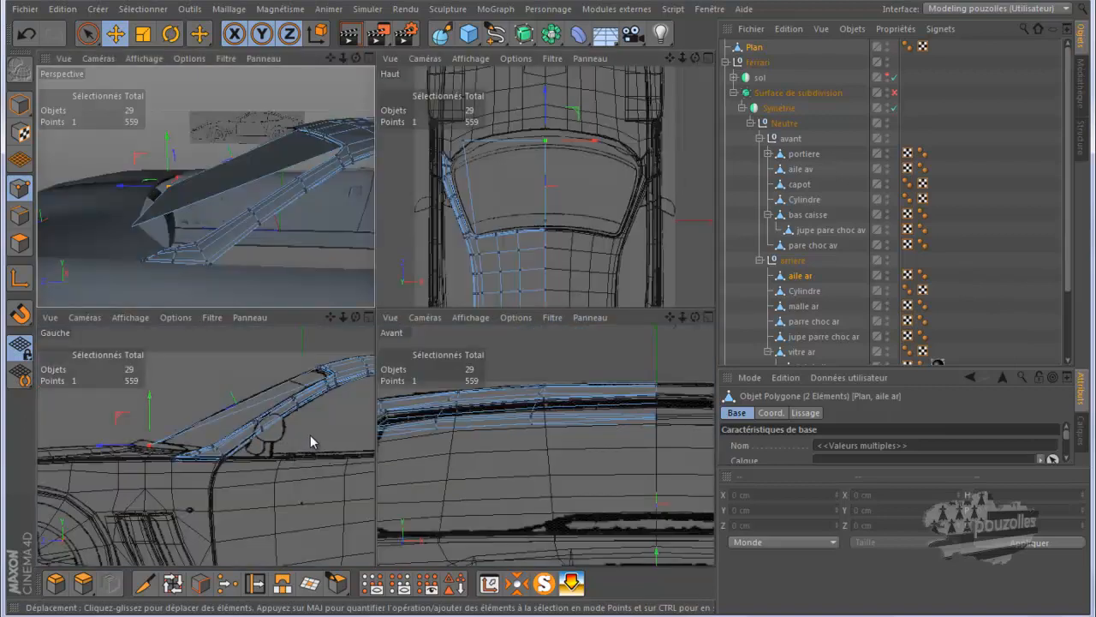
middle_click(287, 440)
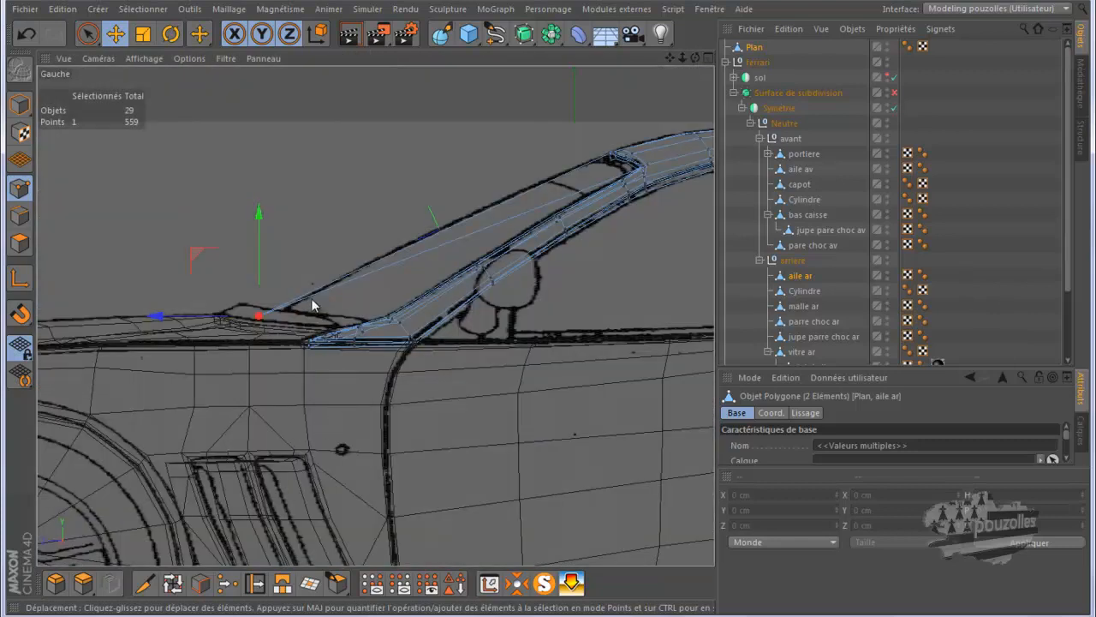
scroll(313, 305, "up", 3)
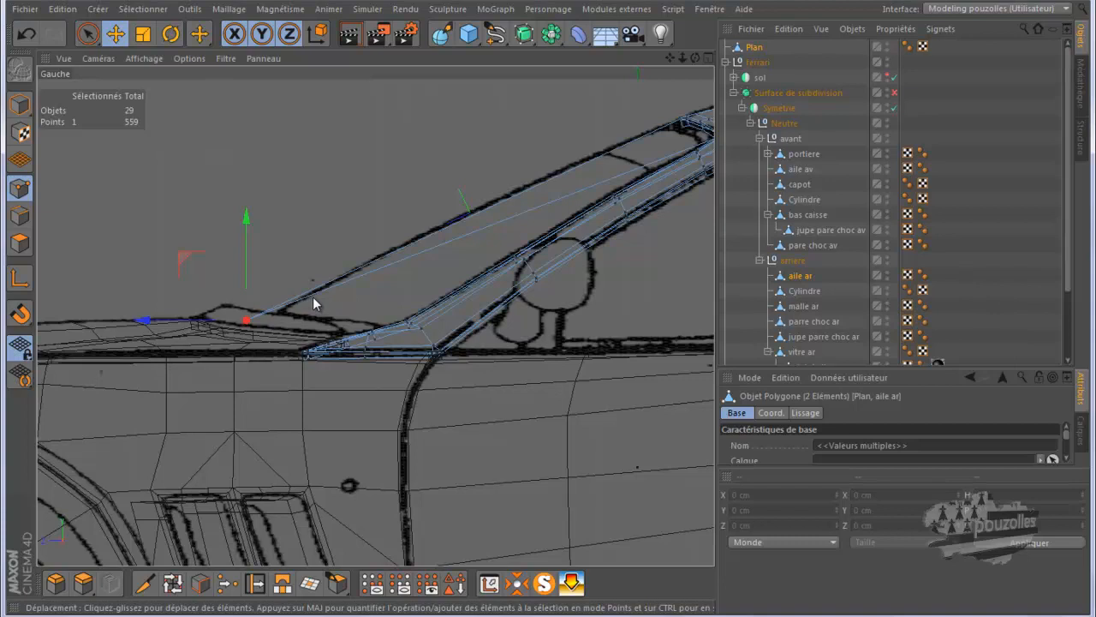
middle_click(313, 296)
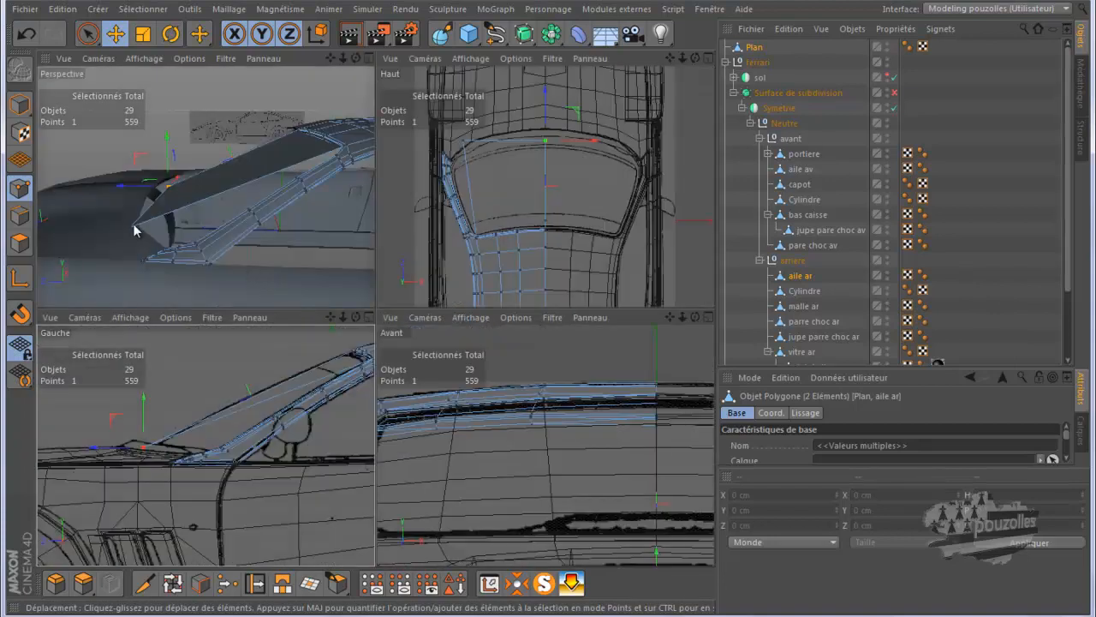
left_click(132, 228)
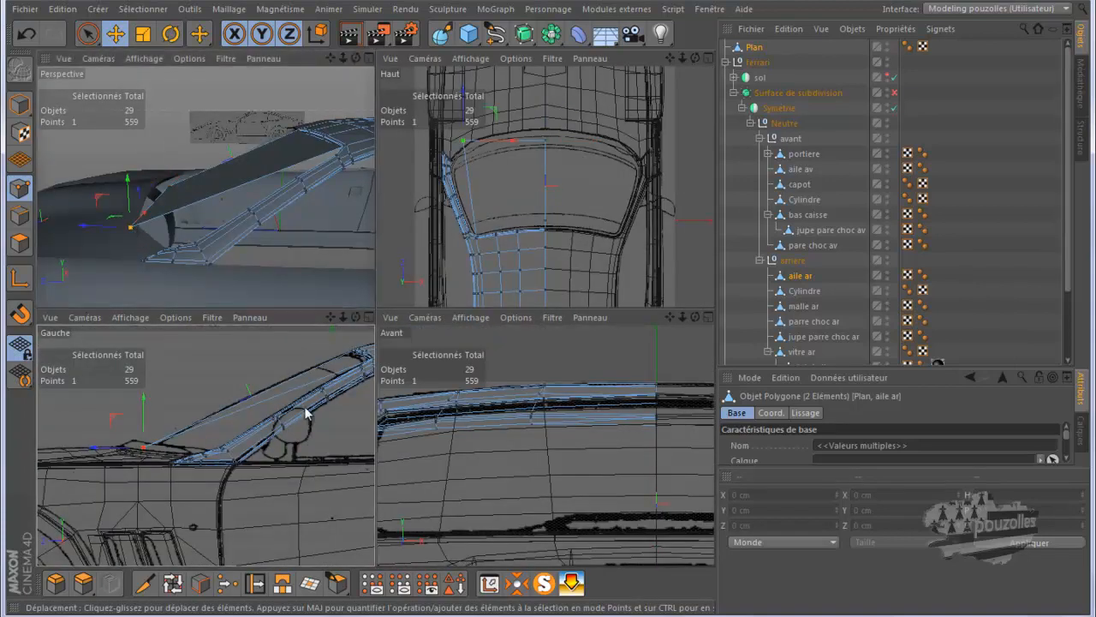
middle_click(275, 354)
left_click_drag(250, 228, 274, 318)
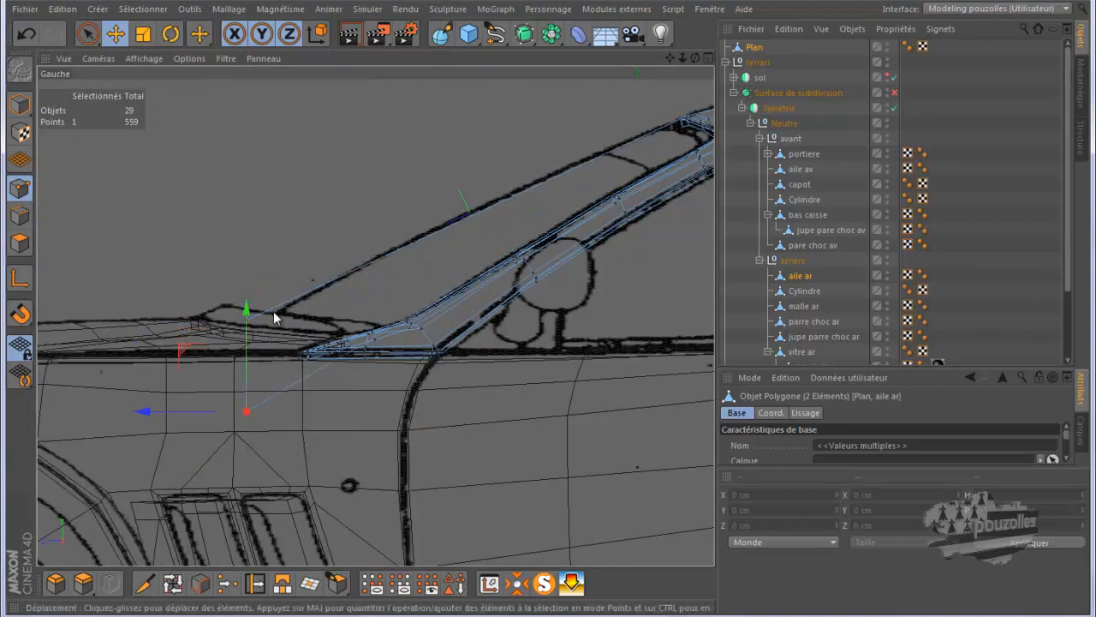
middle_click(274, 318)
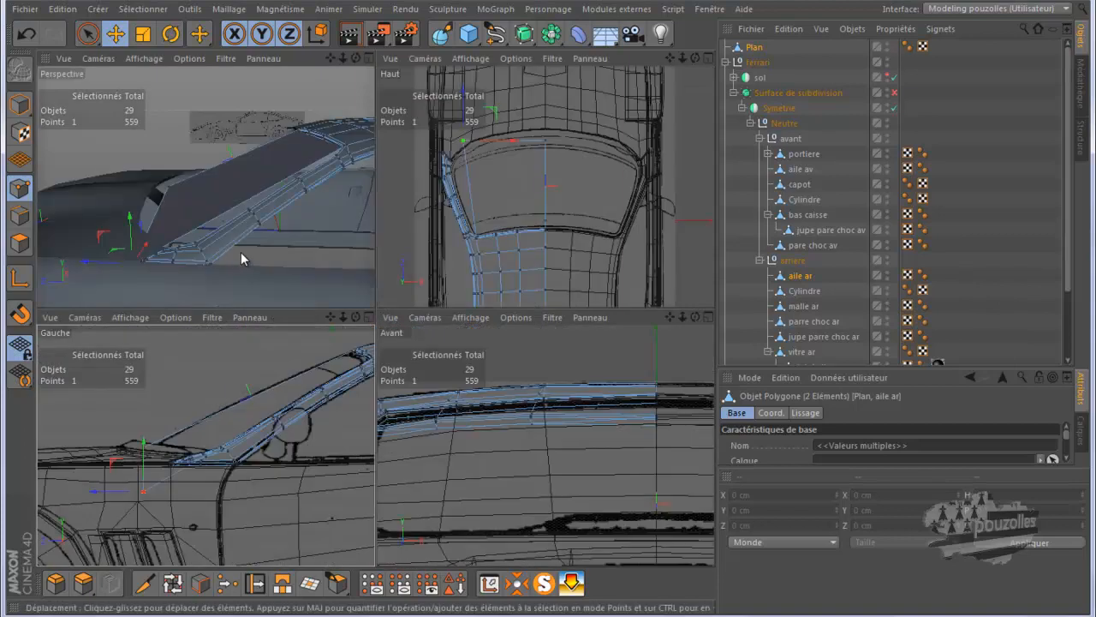
Cut two lengthwise loops through the half plane with the Knife in Boucle mode, dividing it into three strips.
middle_click(241, 252)
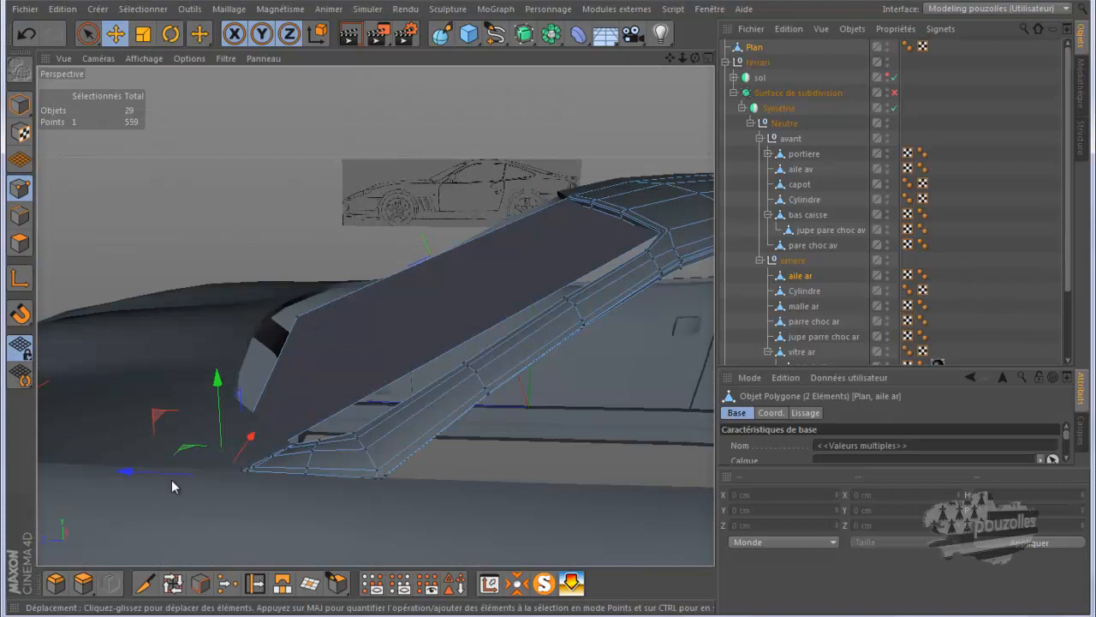
left_click(145, 582)
middle_click(367, 365)
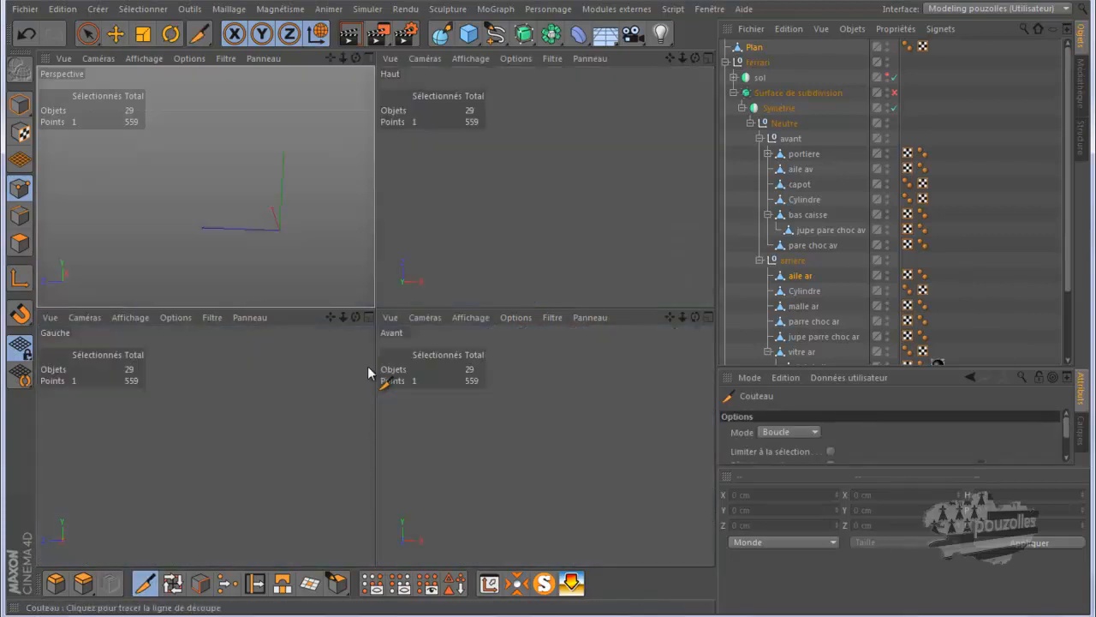
middle_click(477, 236)
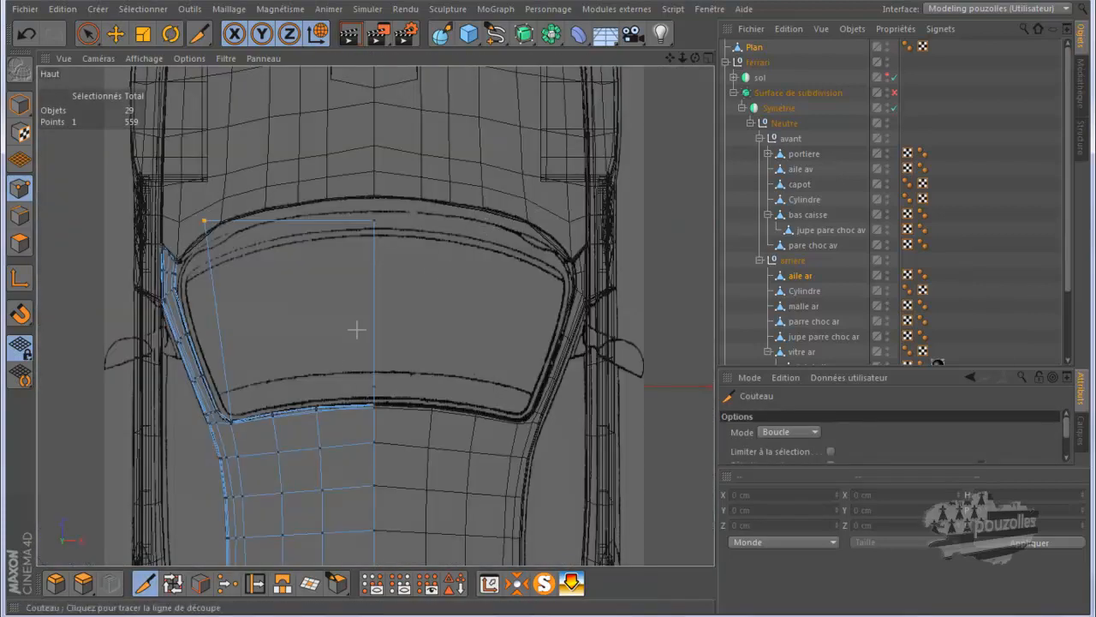
left_click(309, 221)
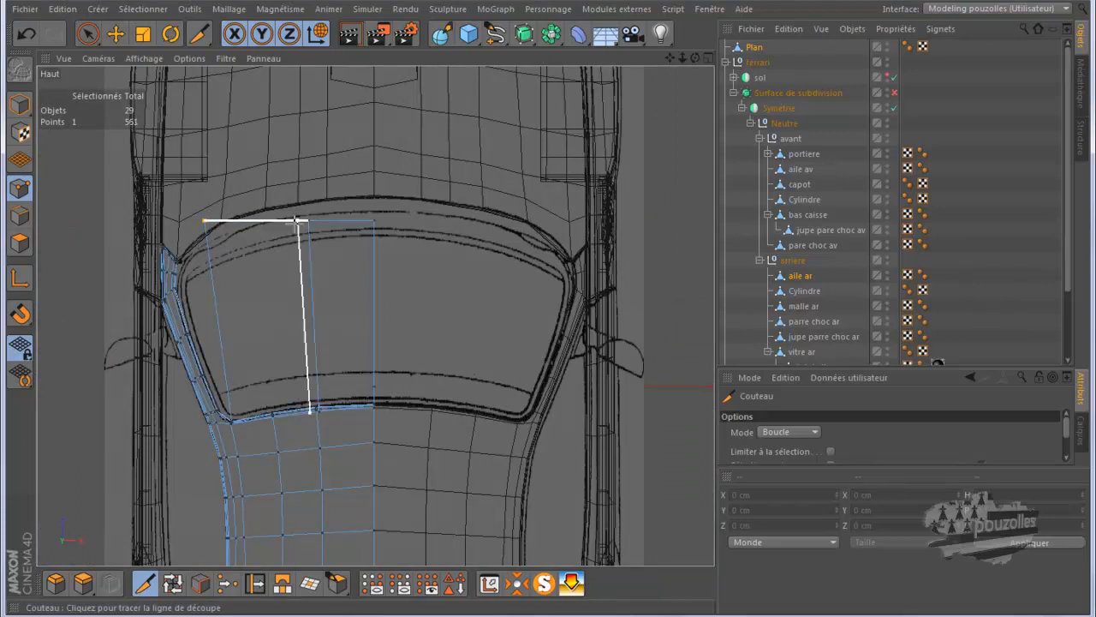
left_click(255, 223)
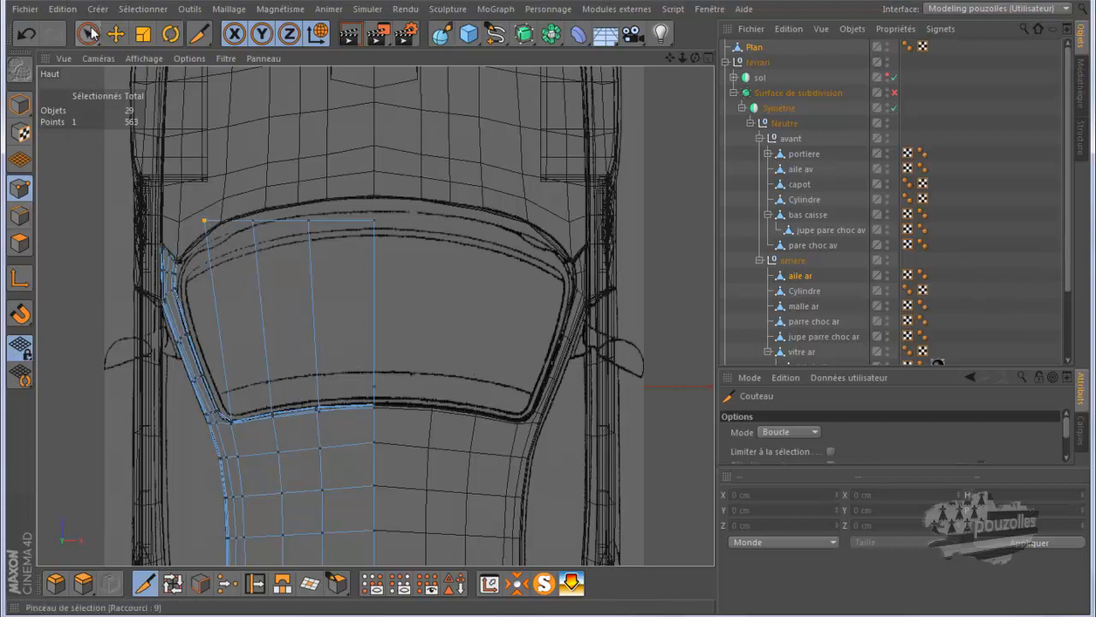
Move the lower edge's two cut points and centre point forward in the top view to follow the curved windshield base.
left_click(116, 34)
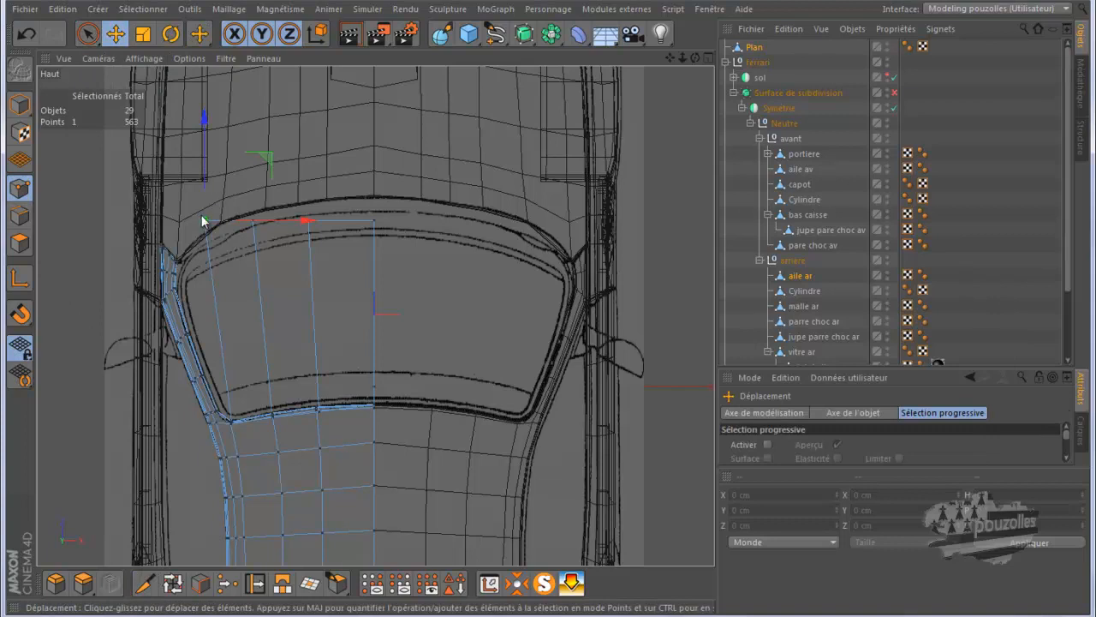
scroll(190, 201, "up", 5)
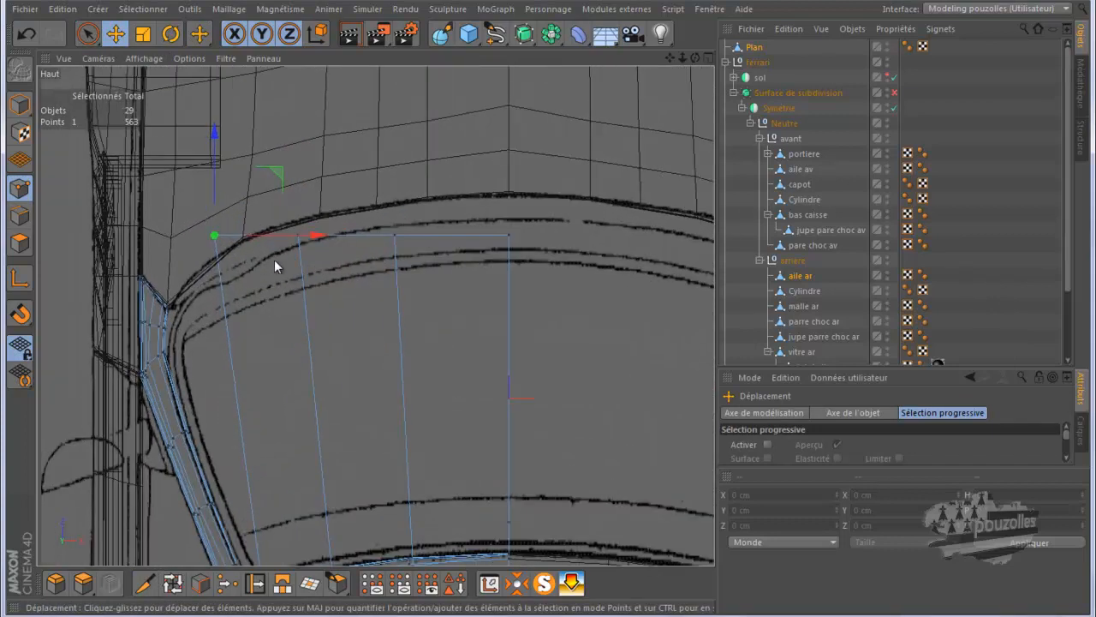
left_click_drag(297, 239, 298, 161)
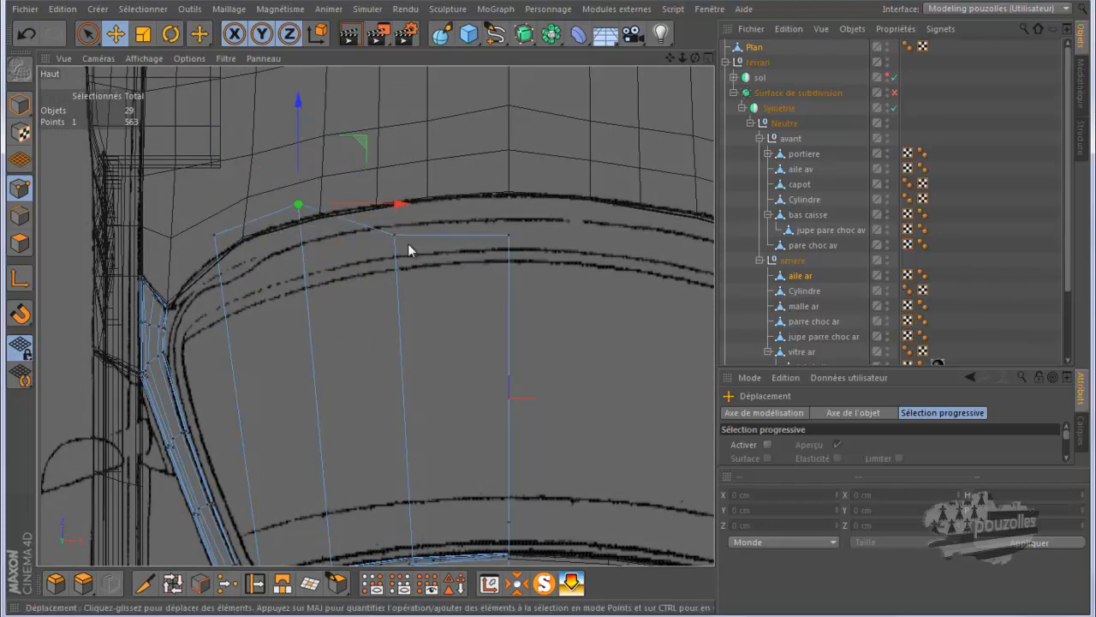
left_click(396, 235)
left_click_drag(397, 163, 400, 114)
left_click(509, 235)
left_click_drag(510, 162, 518, 108)
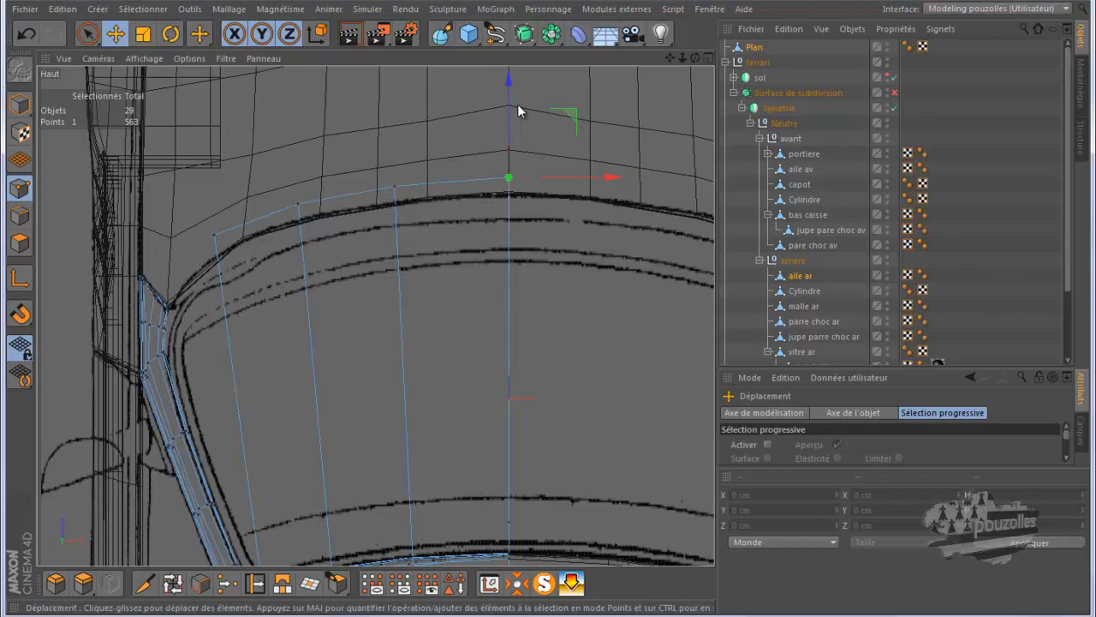
Lower the plane's lower centre point and the adjacent cut point in the side view to match the blueprint's windshield slope.
middle_click(341, 296)
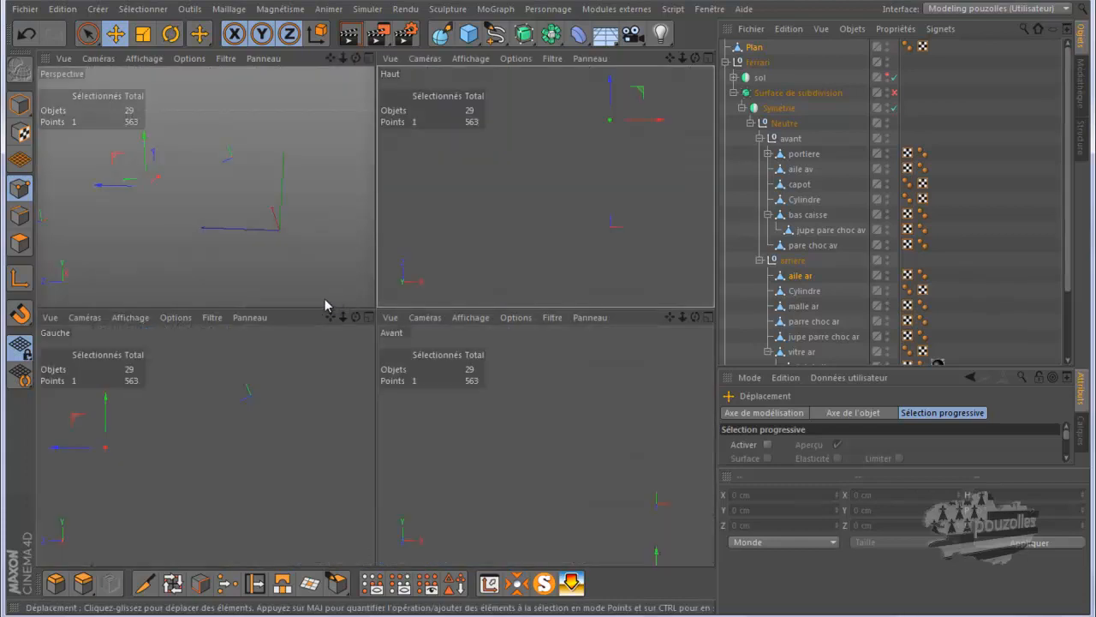
middle_click(195, 420)
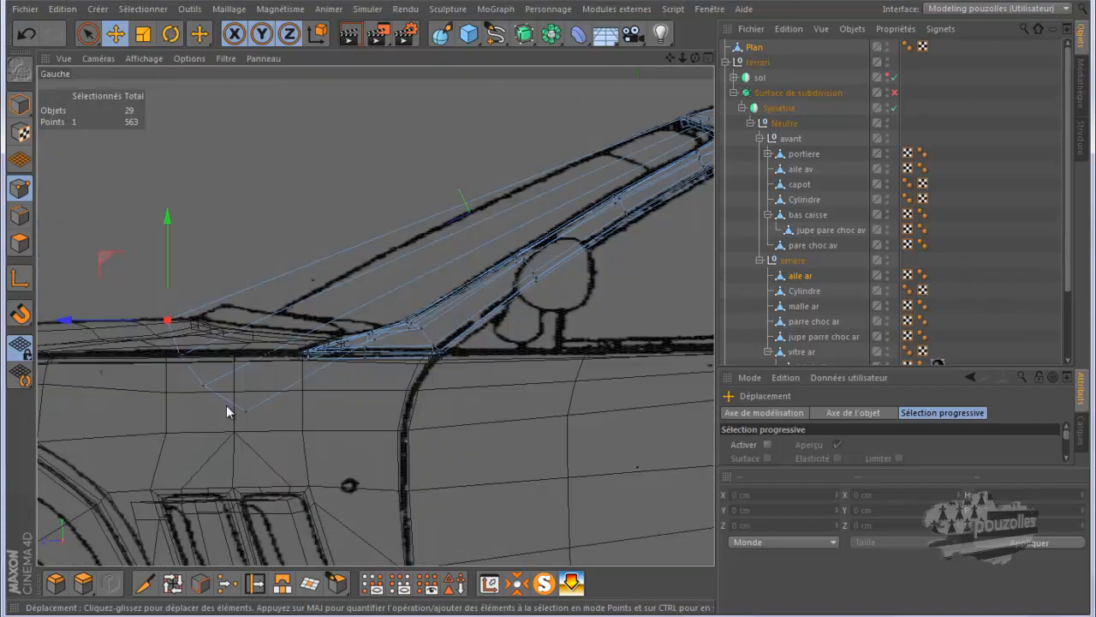
left_click_drag(170, 260, 179, 283)
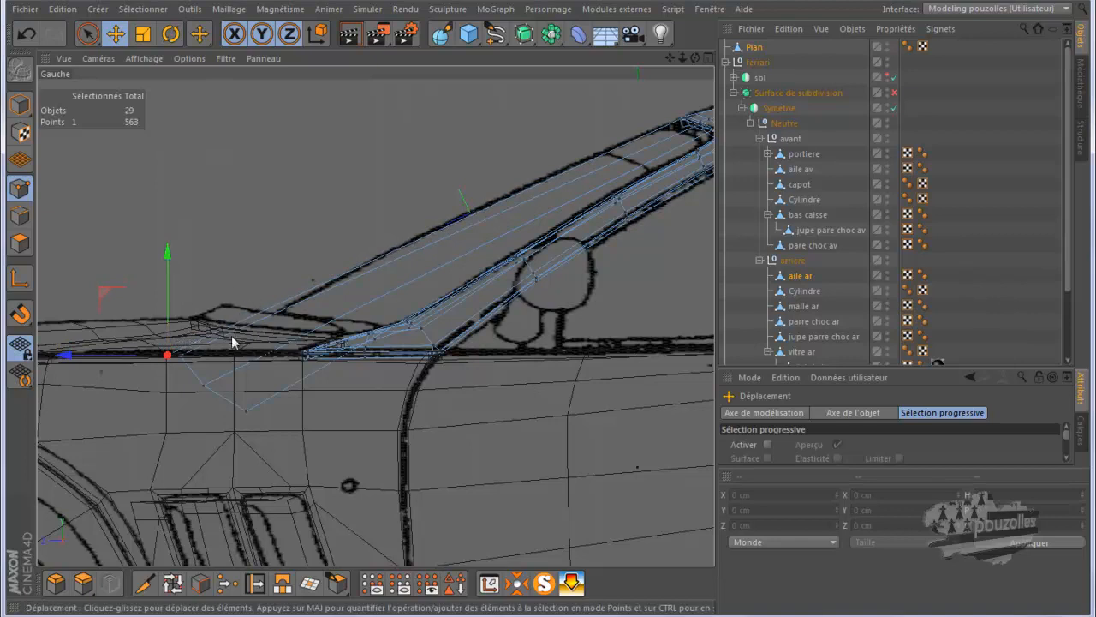
left_click(204, 386)
left_click(180, 355)
left_click_drag(178, 283, 178, 288)
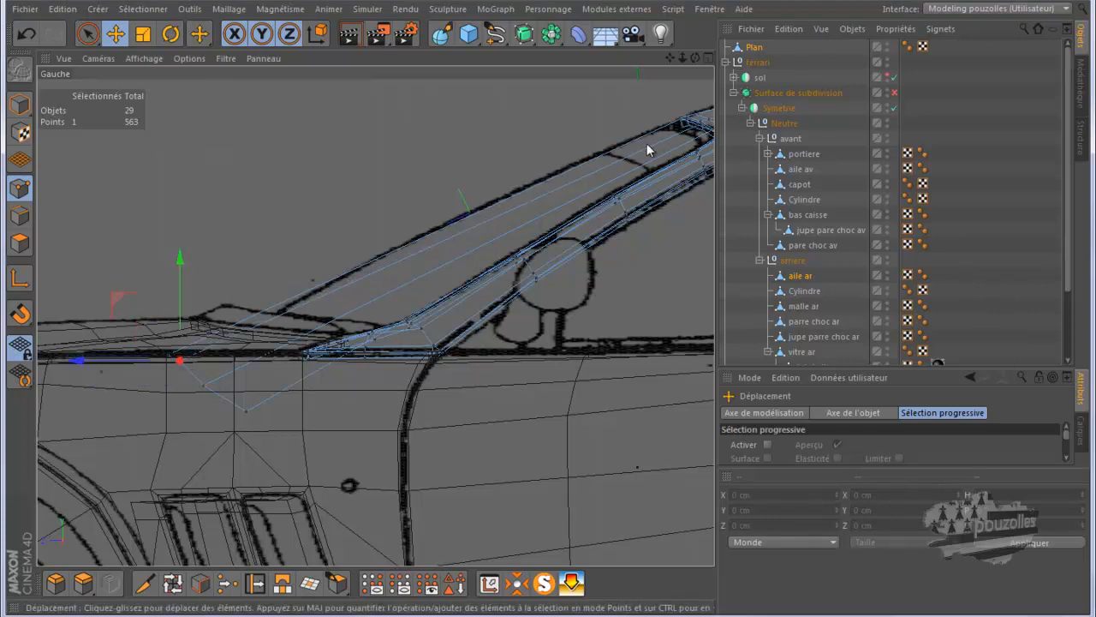
Try to shift the upper point of the cut nearest the centre line along the car's length at the roof edge.
middle_click(447, 179)
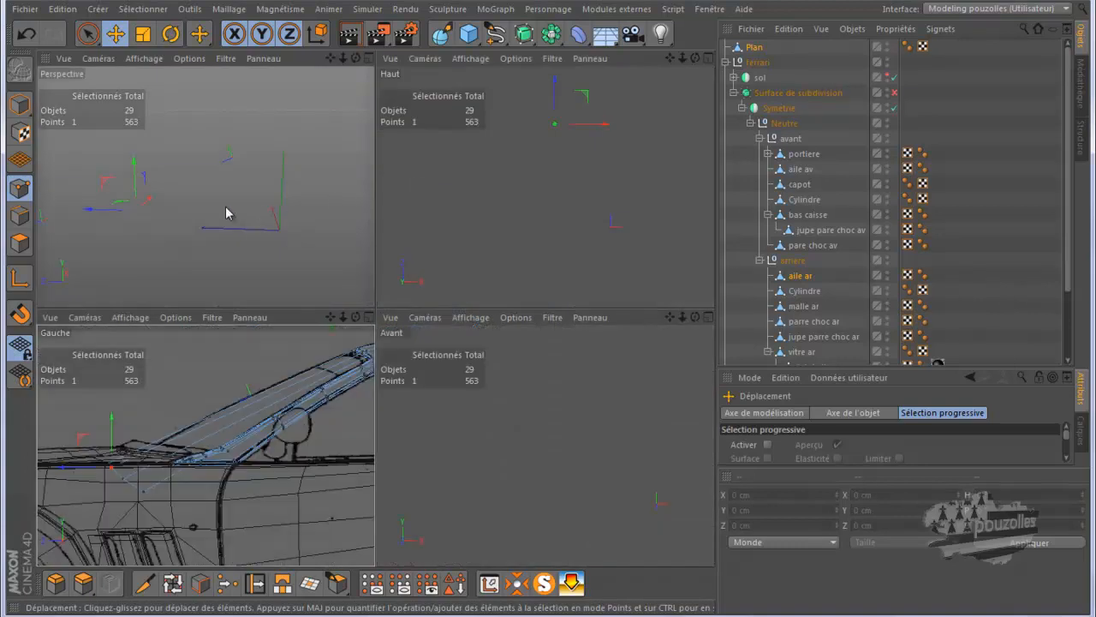
middle_click(303, 170)
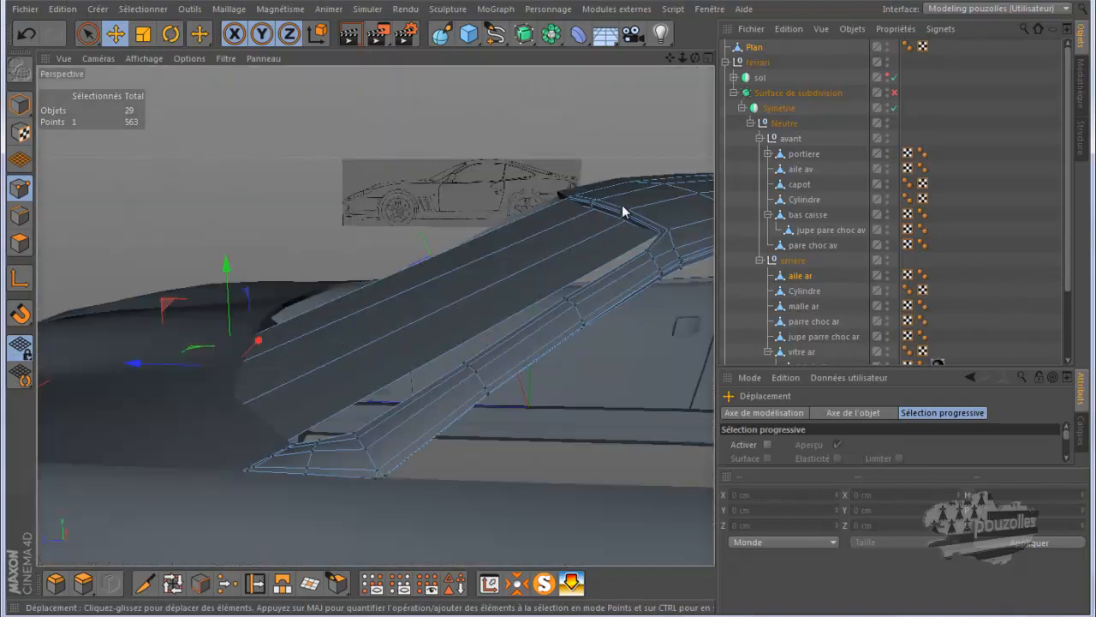
left_click_drag(695, 58, 553, 317)
left_click(545, 183)
scroll(543, 194, "up", 5)
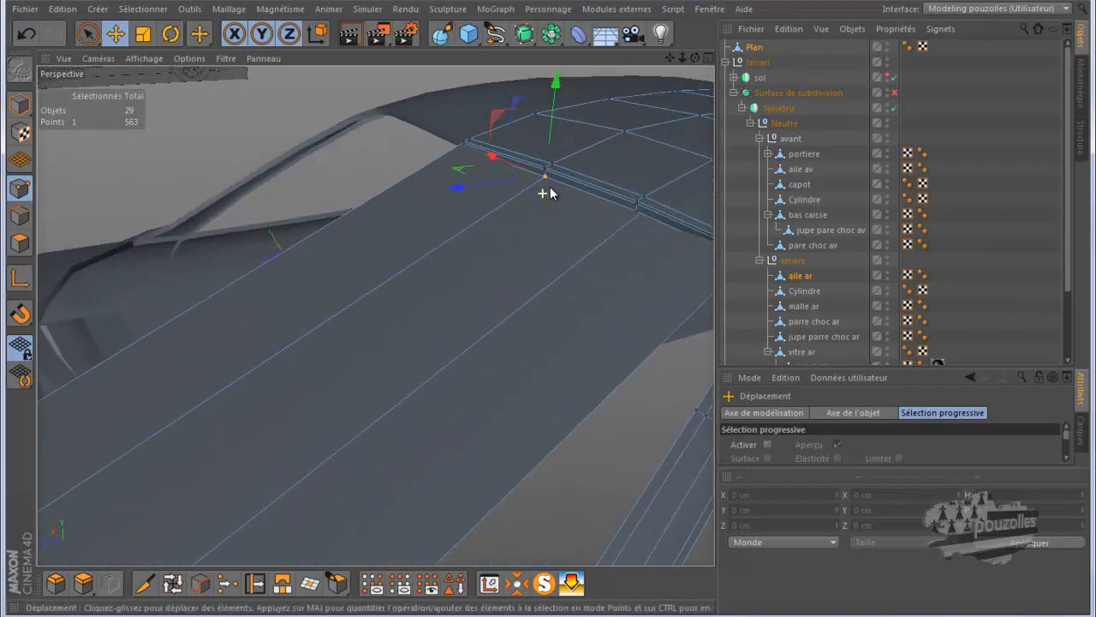
scroll(549, 190, "up", 6)
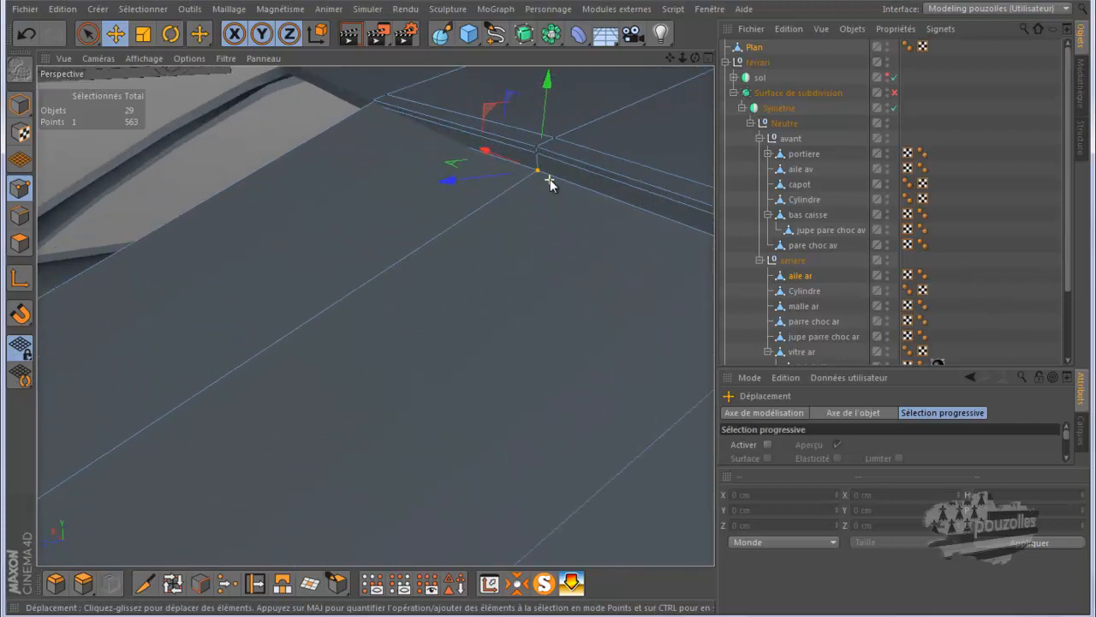
scroll(550, 180, "up", 2)
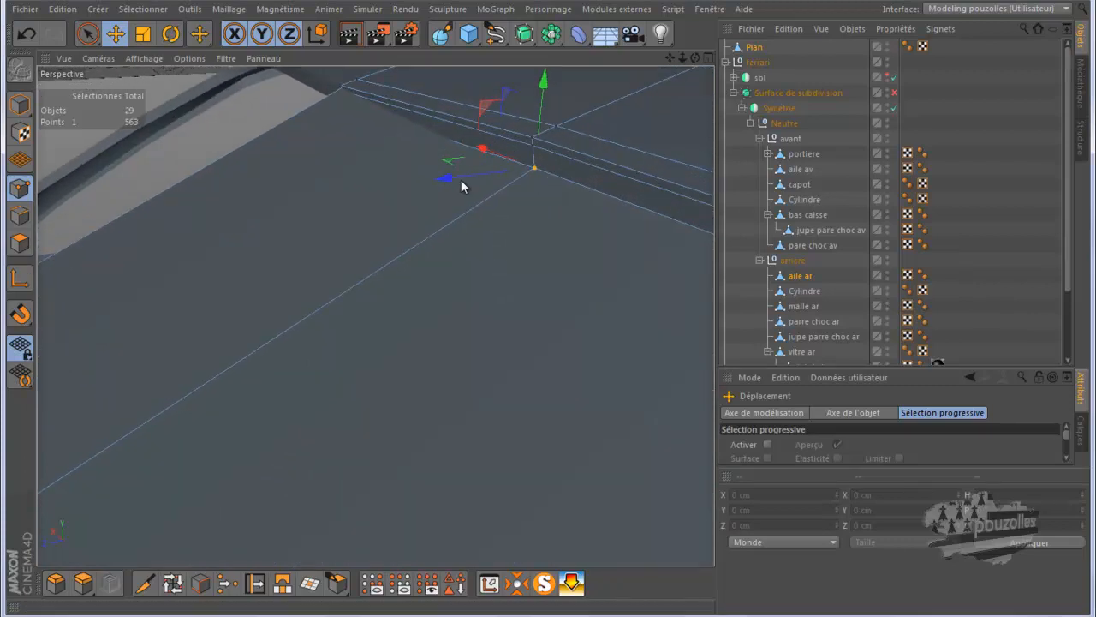
left_click_drag(454, 177, 462, 173)
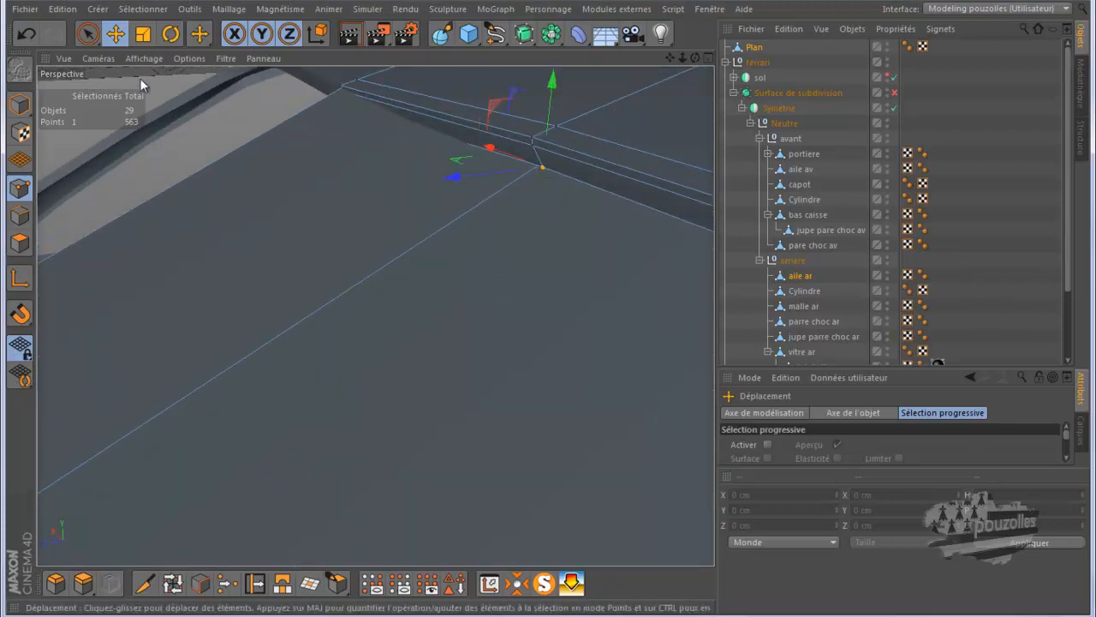
left_click(25, 36)
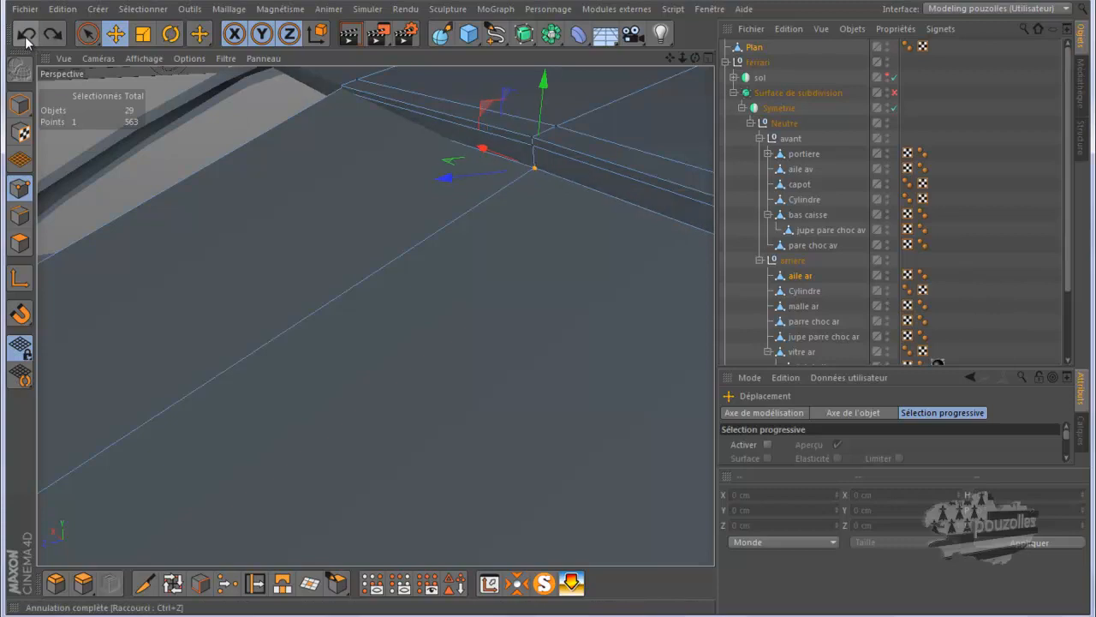
Raise the upper point of the cut nearest the centre line and shift it along the car's length toward the roof edge.
left_click(263, 118)
left_click_drag(694, 57, 548, 309)
left_click(649, 194)
left_click_drag(694, 56, 548, 317)
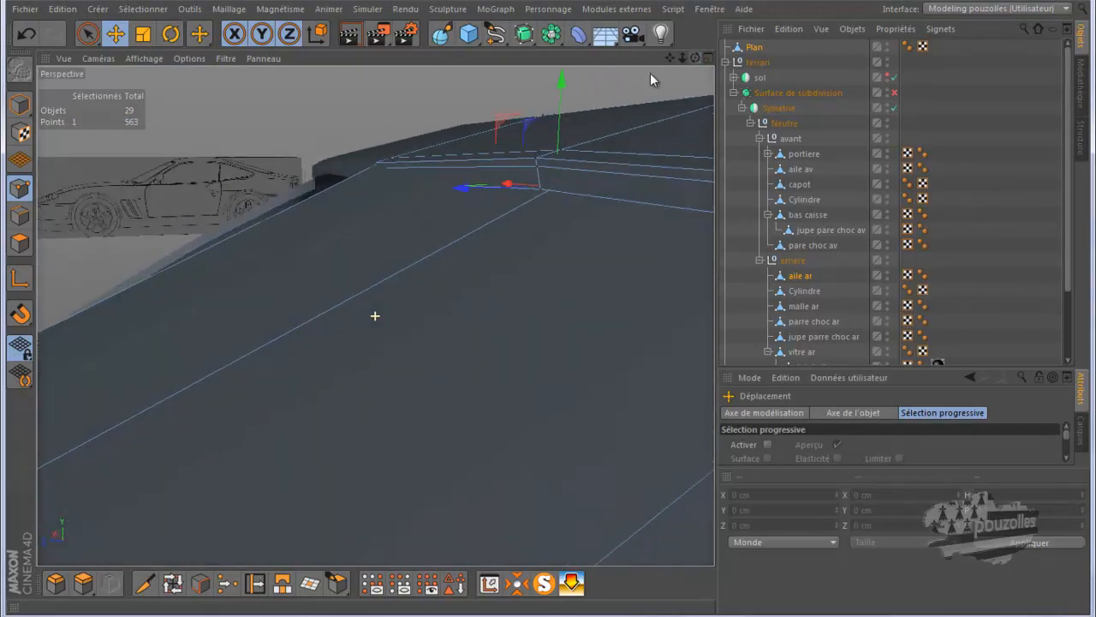
left_click_drag(559, 107, 565, 66)
scroll(376, 136, "down", 3)
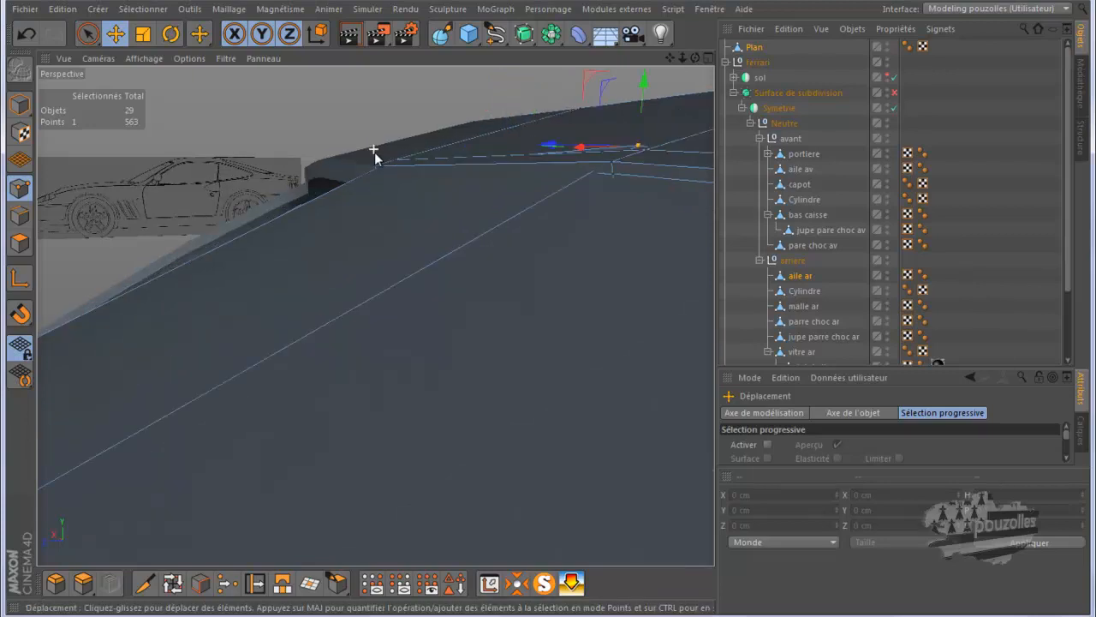
left_click_drag(397, 176, 335, 216, "alt")
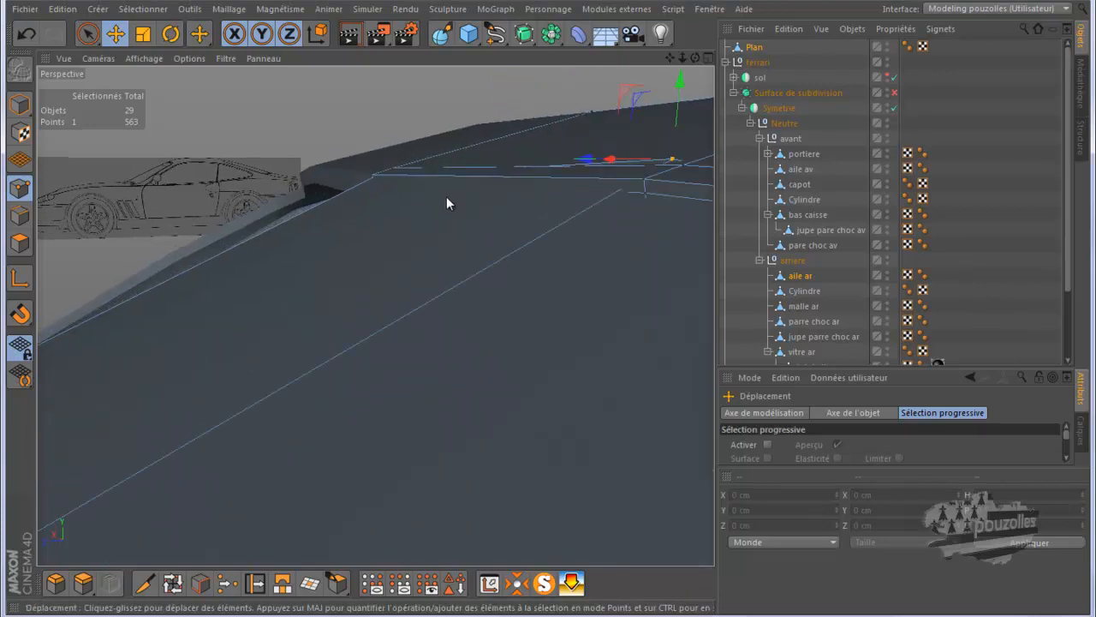
left_click_drag(586, 160, 603, 169)
Fine-tune that upper cut point's length, height and sideways position so the glass follows the underside of the roof's front edge.
mouse_move(696, 58)
left_mouse_down()
mouse_move(534, 335)
mouse_move(681, 62)
left_mouse_up()
left_click_drag(548, 318, 549, 313)
mouse_move(490, 259)
left_mouse_down()
mouse_move(460, 282)
mouse_move(482, 260)
left_mouse_up()
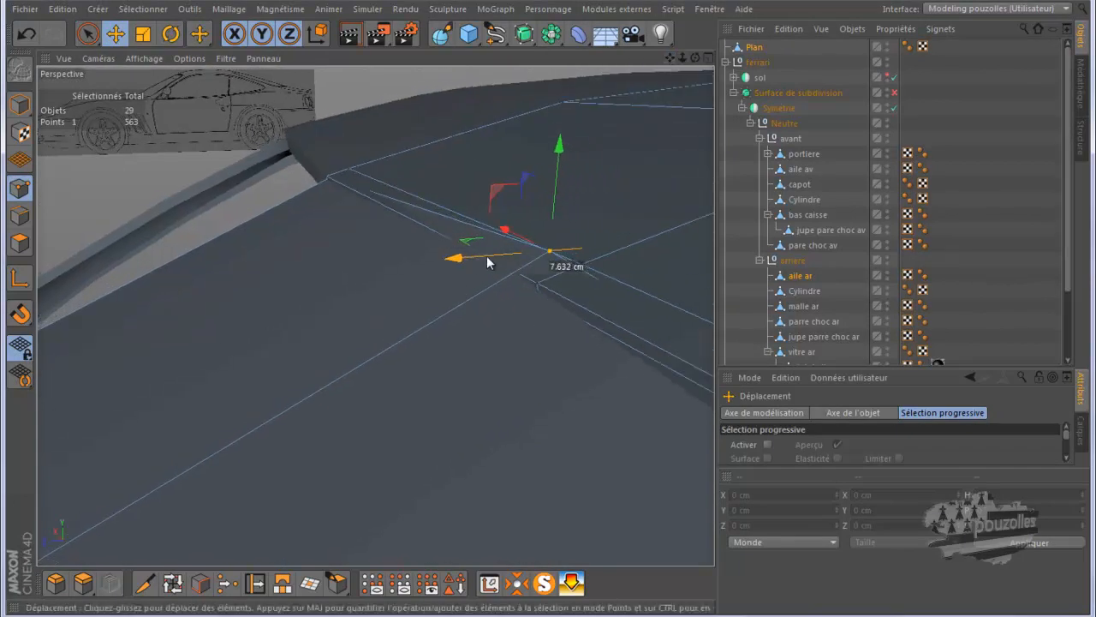
left_click_drag(556, 148, 556, 167)
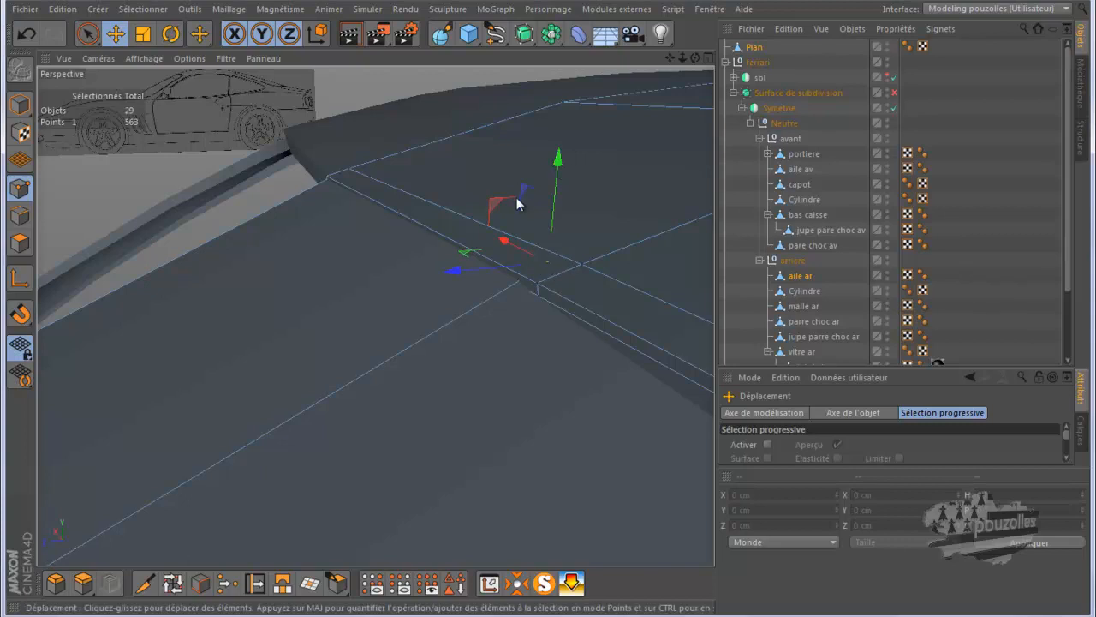
left_click_drag(505, 245, 522, 261)
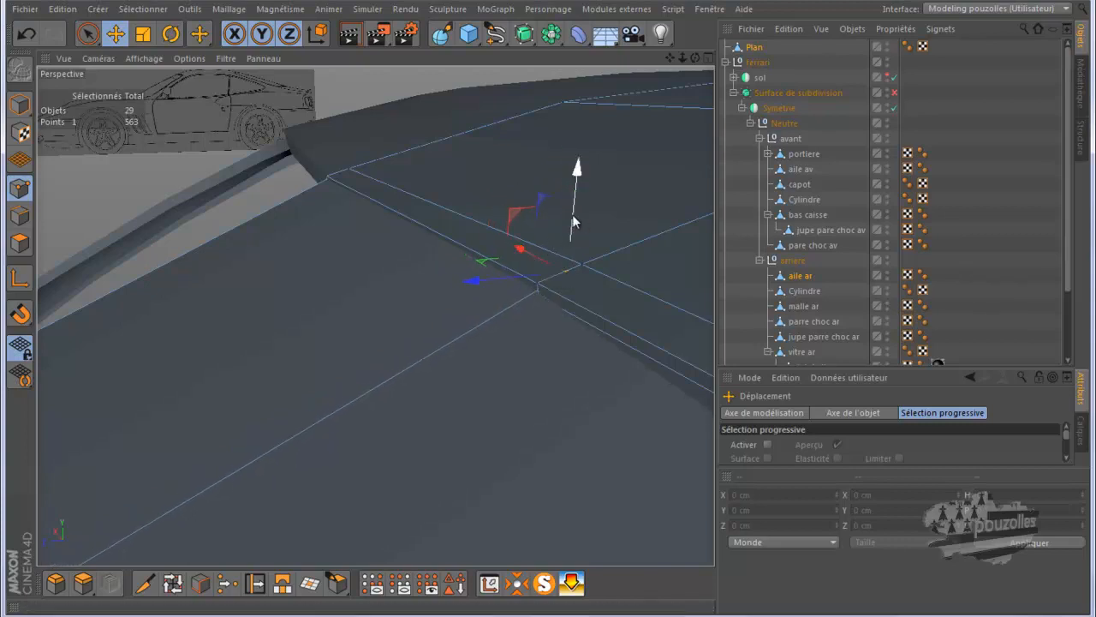
left_click_drag(572, 215, 571, 211)
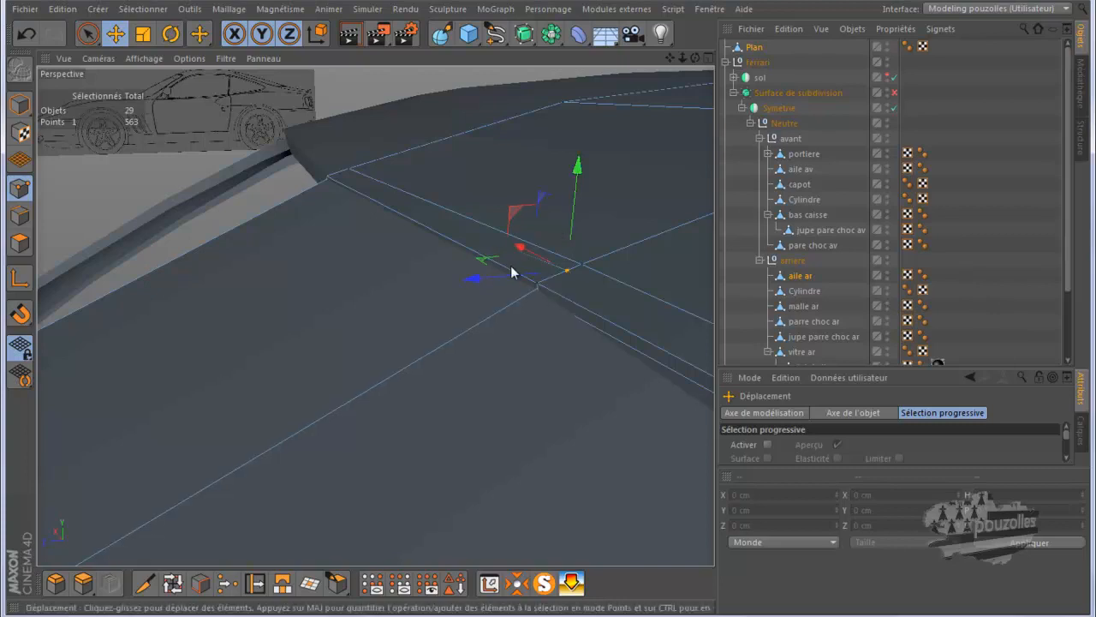
left_click_drag(502, 282, 492, 283)
left_click_drag(563, 214, 562, 237)
Select the outer cut's upper point and adjust its height and lengthwise position to meet the roof's front edge.
left_click_drag(440, 333, 588, 364, "alt")
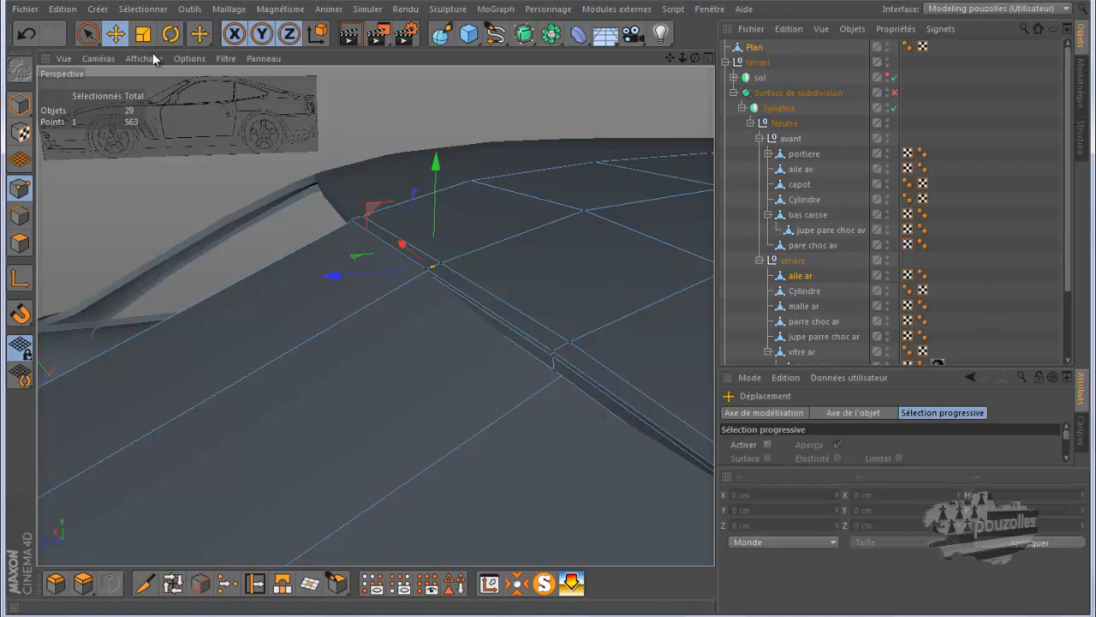
left_click(89, 35)
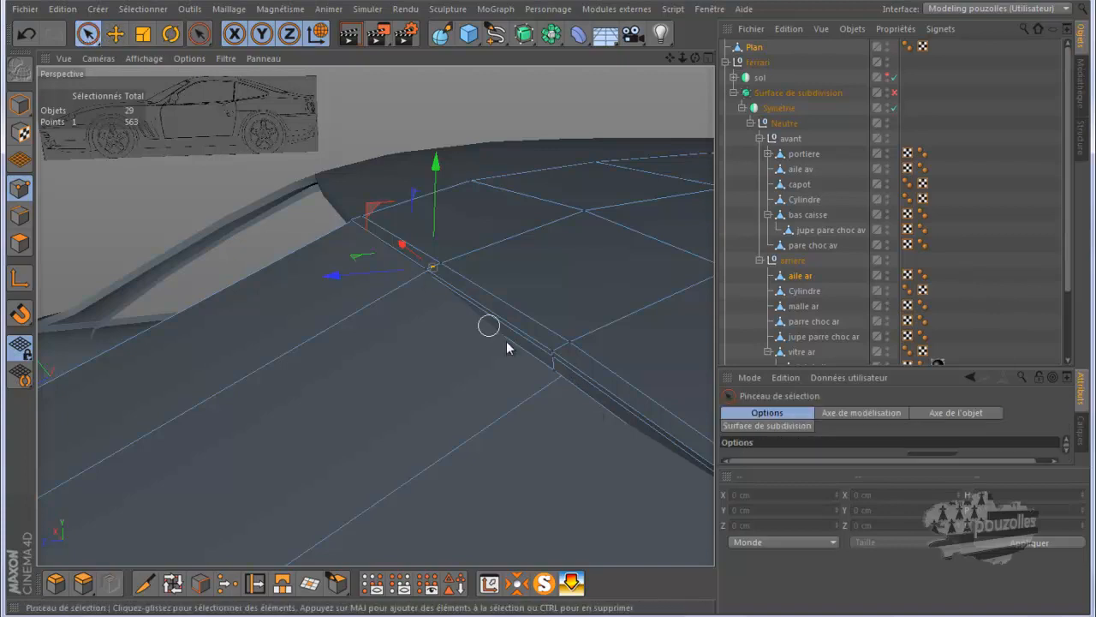
left_click(576, 368)
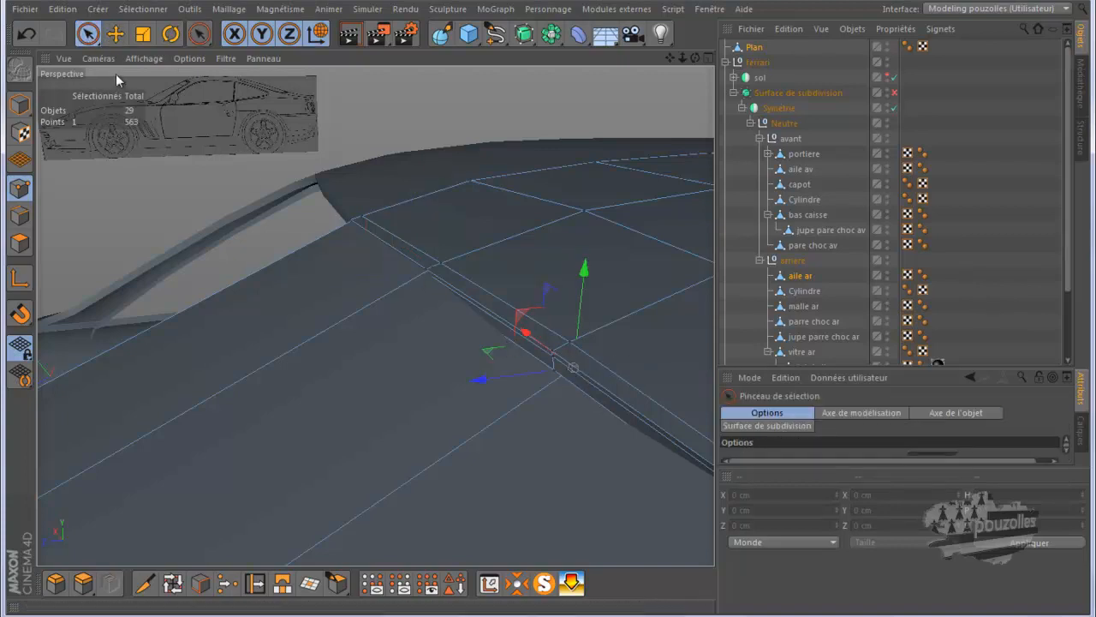
left_click(112, 26)
left_click_drag(579, 326, 577, 287)
left_click_drag(528, 342, 519, 362)
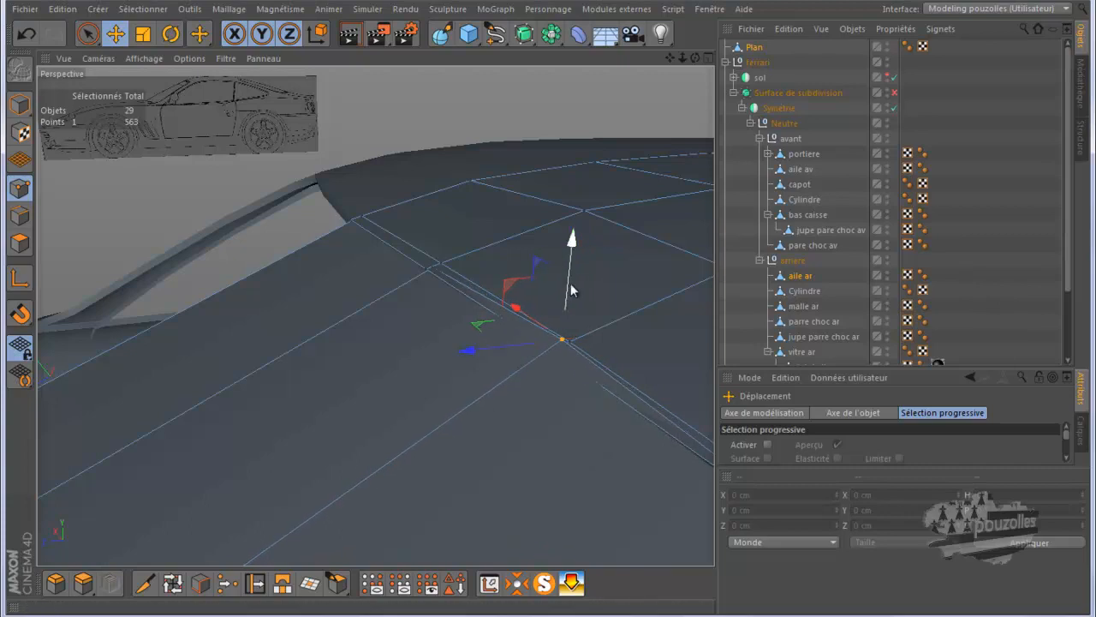
left_click_drag(572, 276, 568, 294)
scroll(567, 348, "up", 5)
left_click_drag(516, 357, 504, 362)
left_click_drag(555, 294, 650, 212)
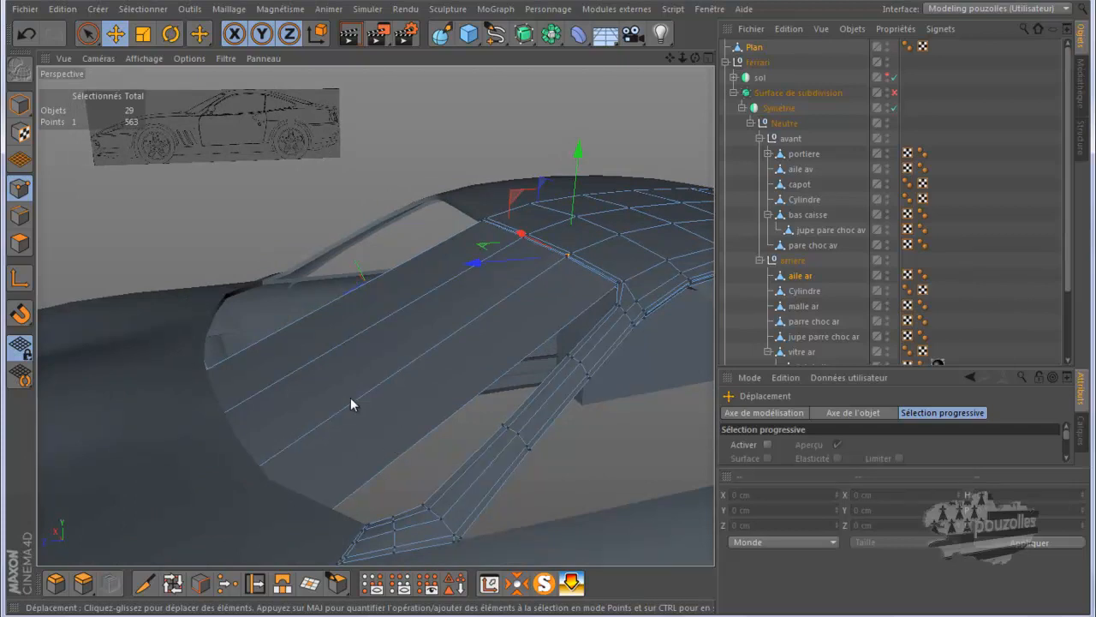
Cut four spaced crosswise loops through the windshield plane in the top view with the Knife in Boucle mode.
left_click(144, 582)
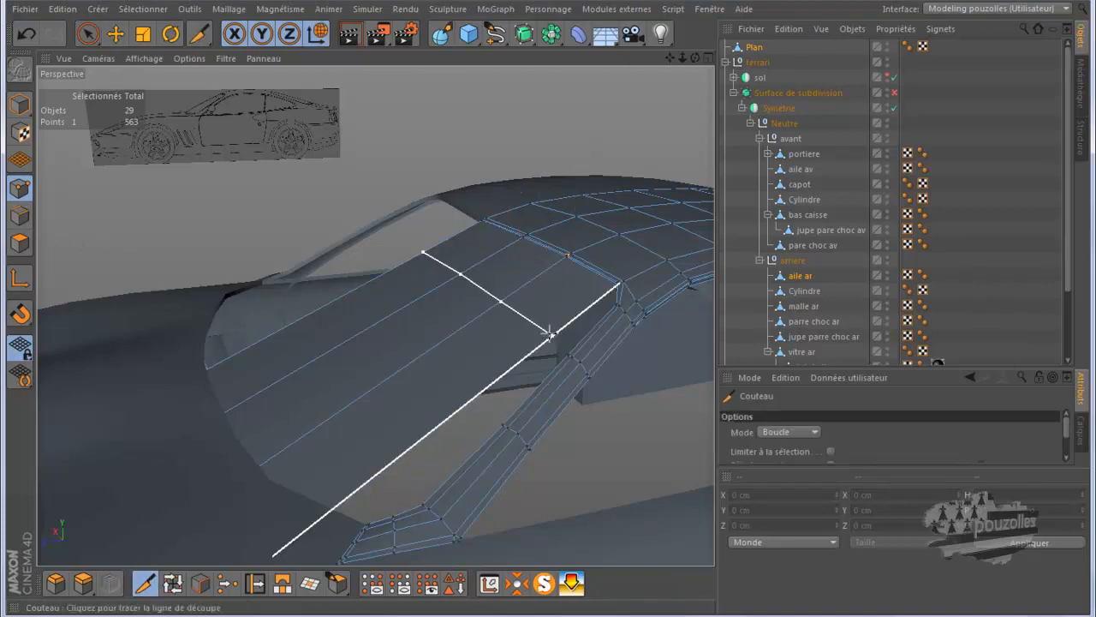
middle_click(488, 335)
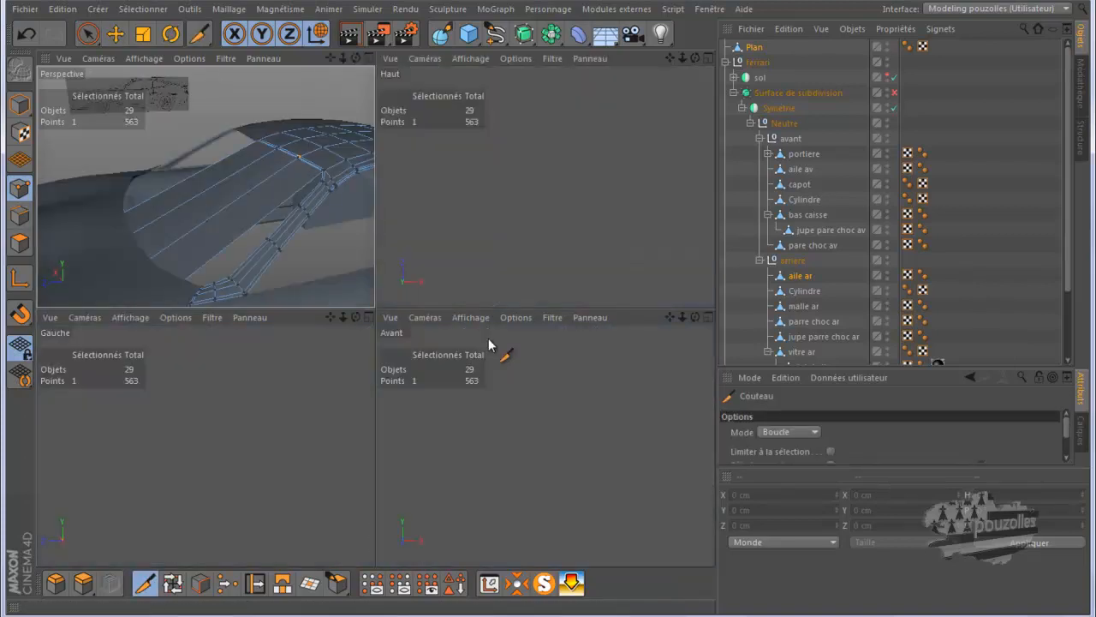
middle_click(488, 273)
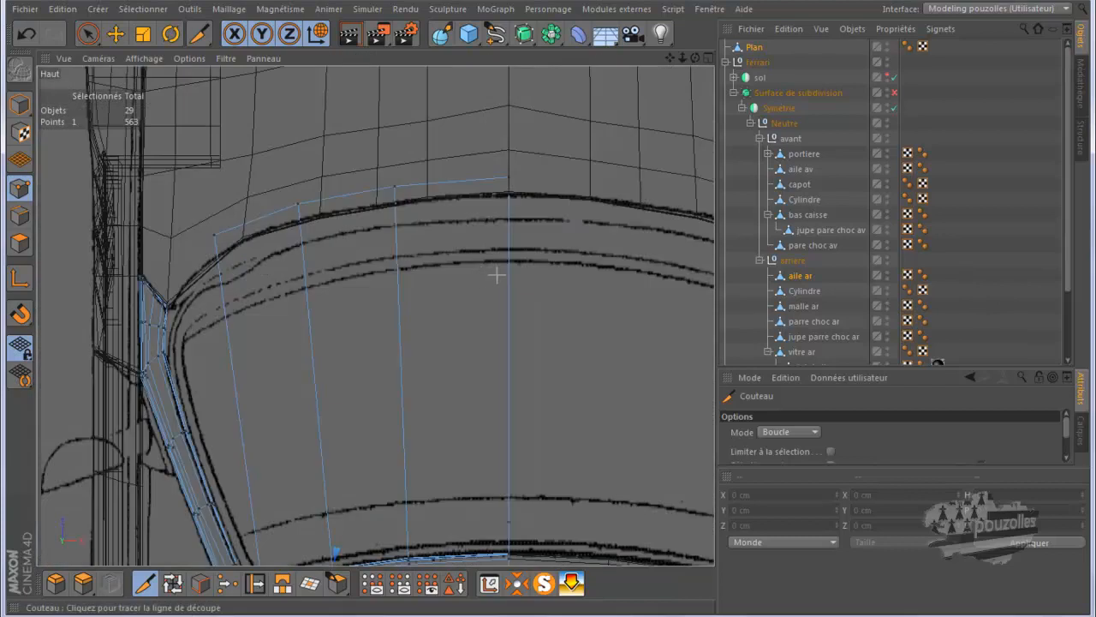
scroll(484, 276, "down", 2)
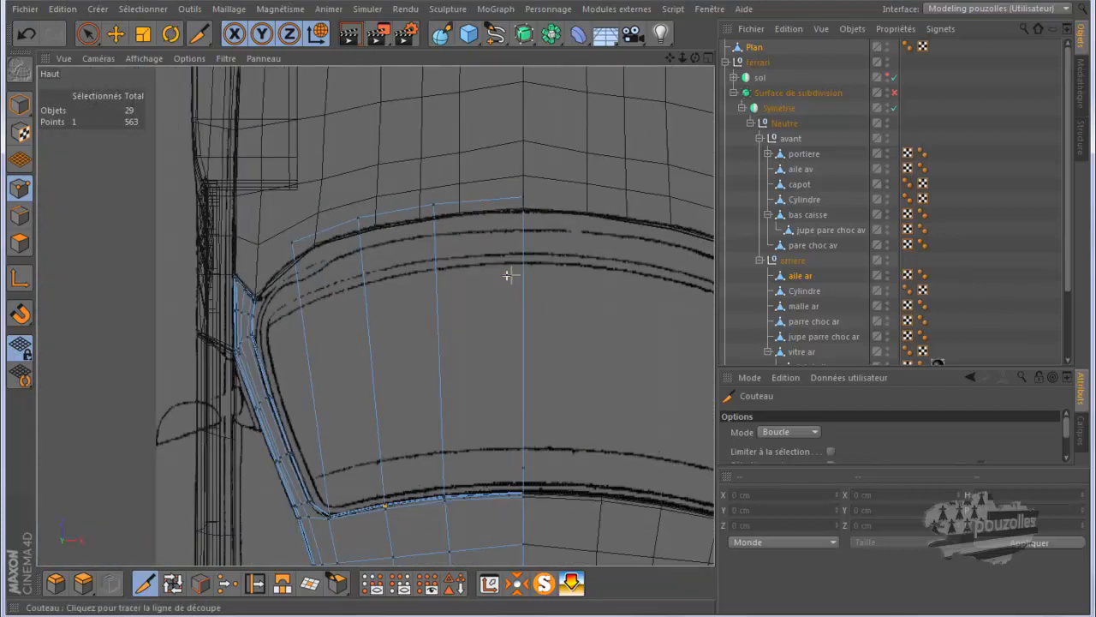
left_click(520, 413)
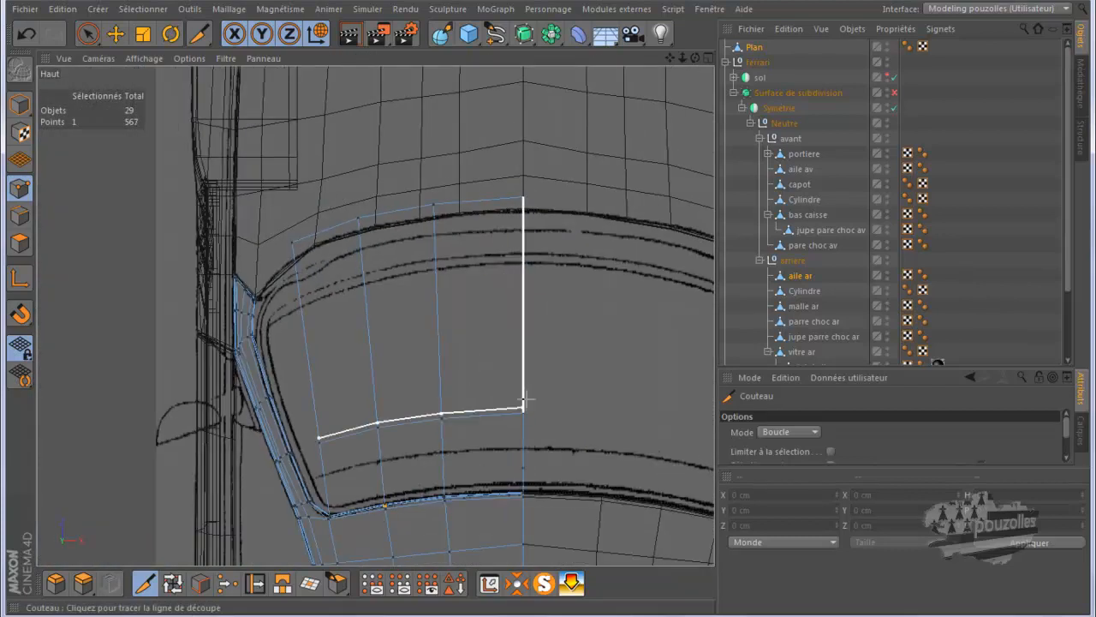
left_click(522, 349)
left_click(520, 289)
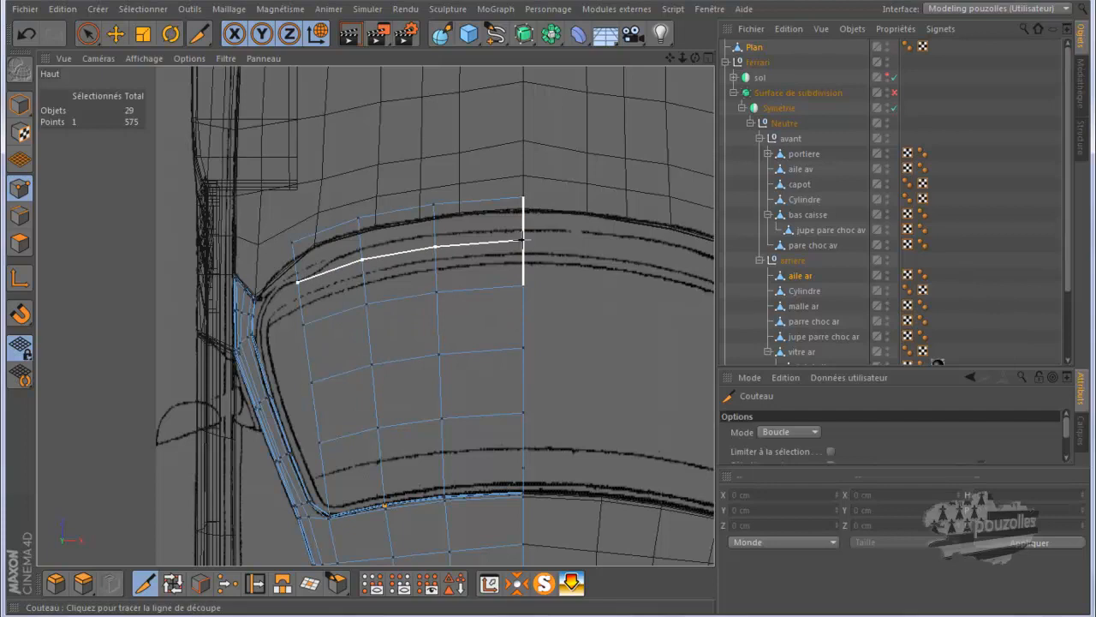
left_click(521, 242)
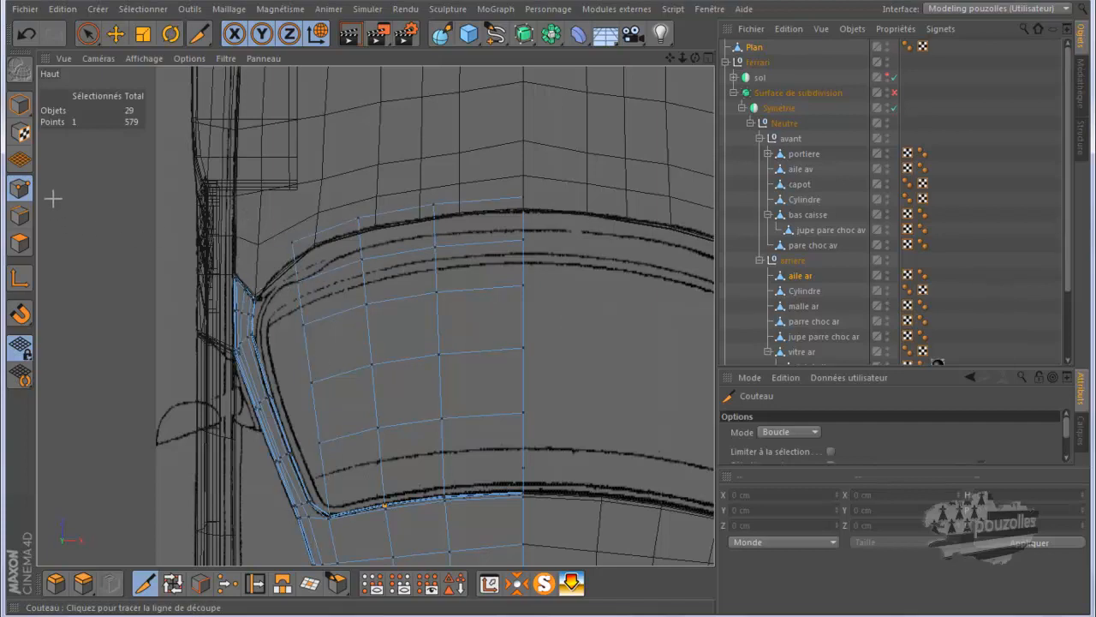
Move the outer border's lower corner and the two points above it outward and slightly rearward to match the windshield outline.
left_click(113, 43)
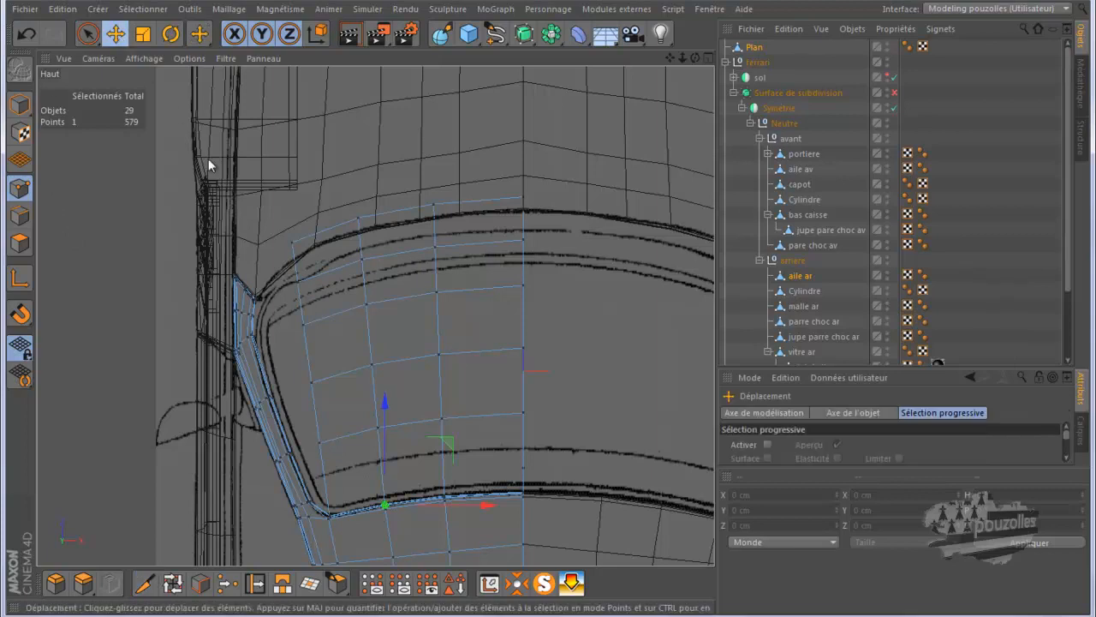
left_click(295, 244)
left_click_drag(353, 185, 319, 200)
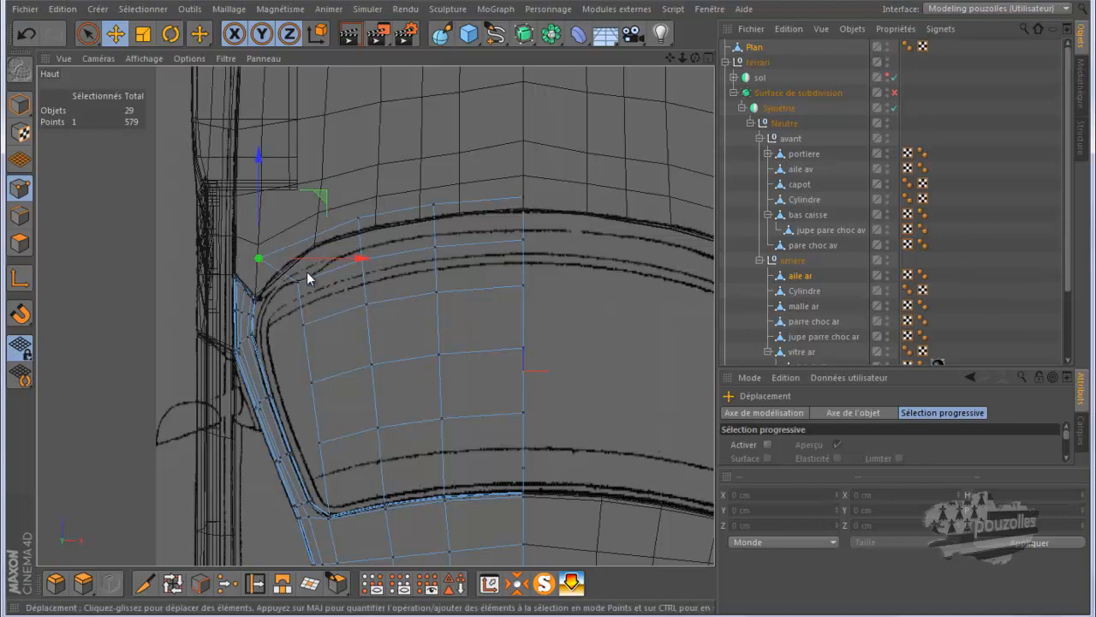
left_click_drag(367, 280, 331, 296)
left_click_drag(261, 196, 261, 216)
left_click_drag(365, 299, 323, 338)
left_click(305, 325)
left_click_drag(256, 244, 256, 254)
Move the two remaining crosswise-cut points on the outer border outward and slightly rearward to follow the inner pillar edge.
left_click(312, 384)
left_click_drag(404, 382, 370, 403)
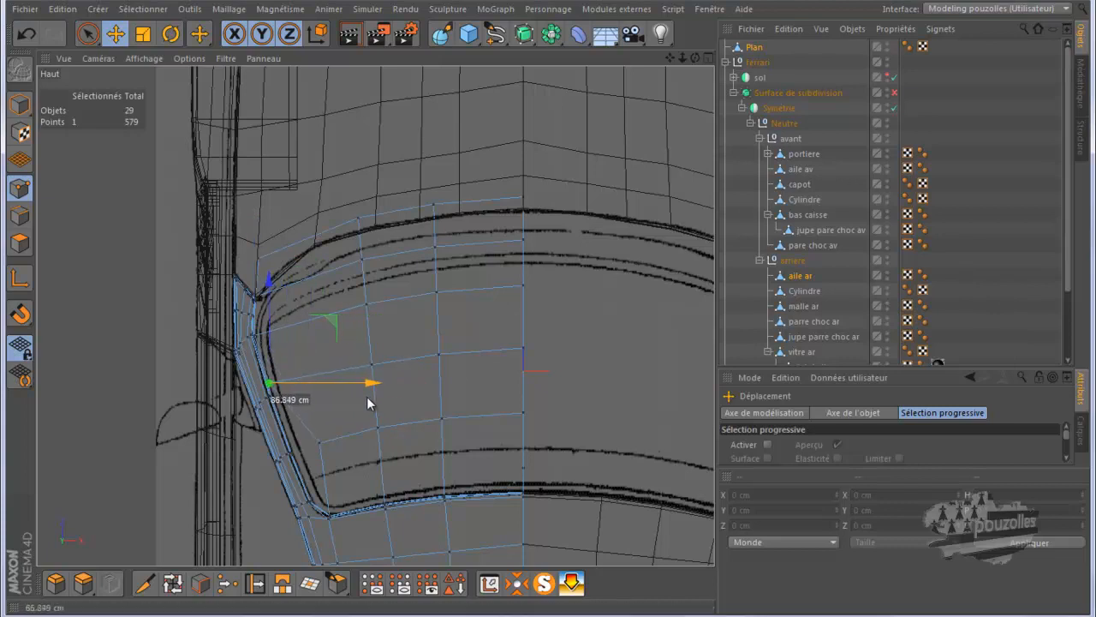
left_click_drag(269, 293, 269, 306)
left_click(320, 443)
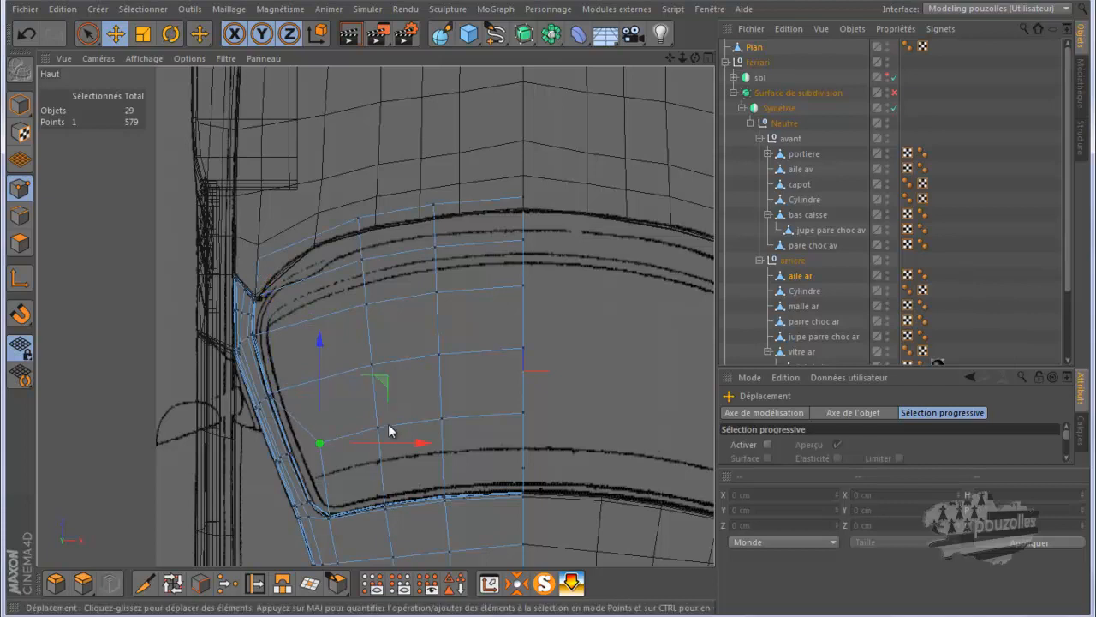
left_click_drag(400, 442, 363, 463)
left_click_drag(287, 356, 284, 362)
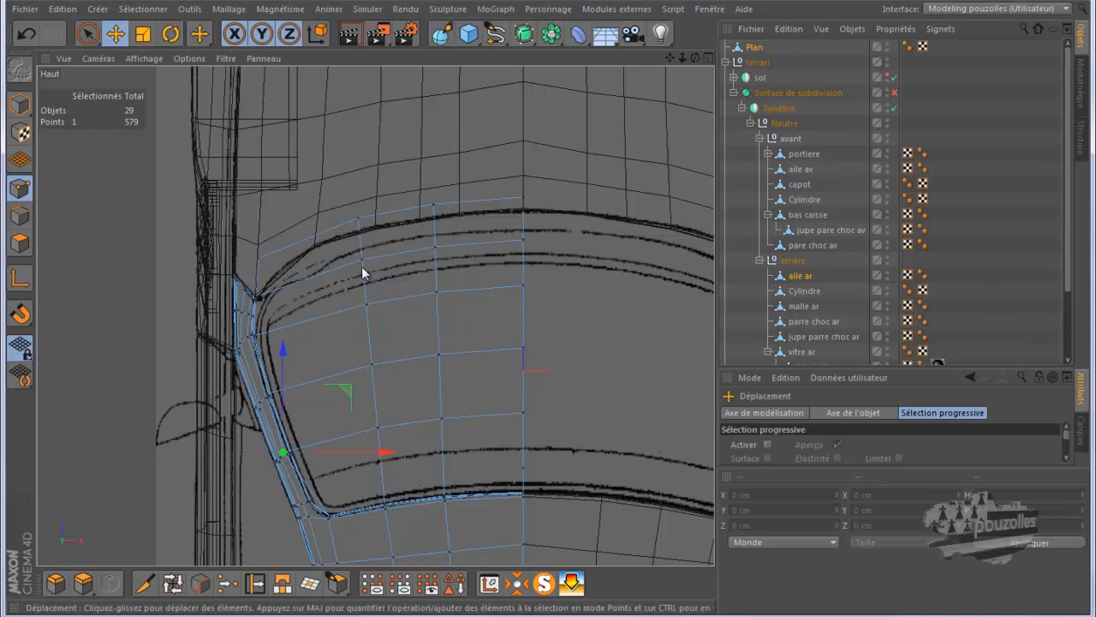
Slide the outer lengthwise cut's points toward the pillar with the Slide tool (Glissement) to even out the strip widths.
left_click(254, 583)
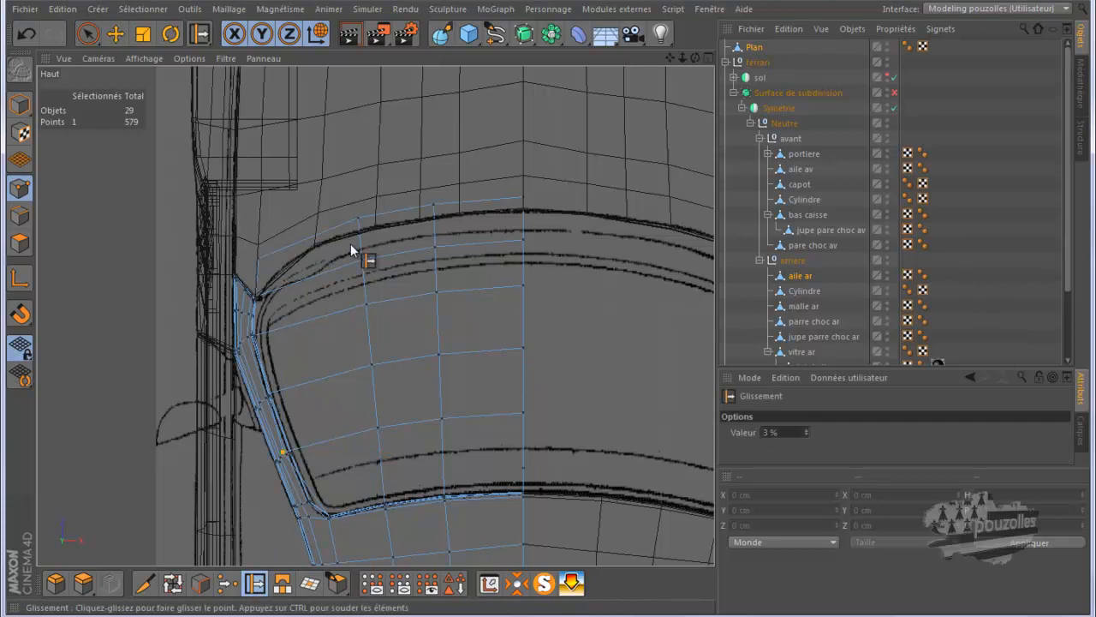
left_click_drag(359, 222, 325, 240)
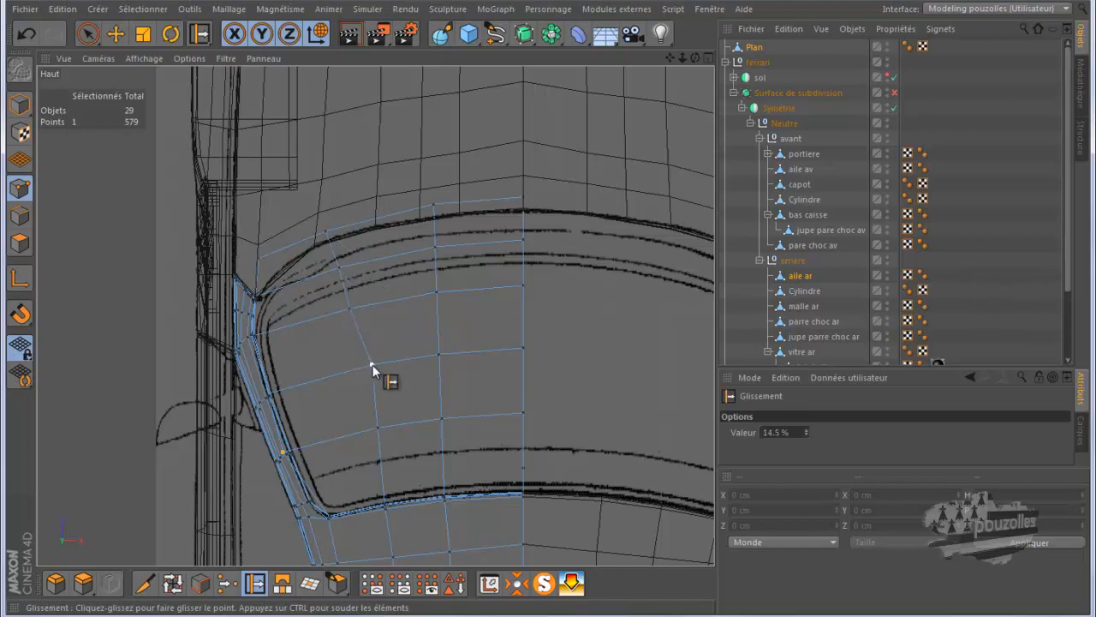
left_click_drag(352, 372, 351, 370)
left_click_drag(343, 311, 335, 268)
left_click_drag(338, 309, 337, 309)
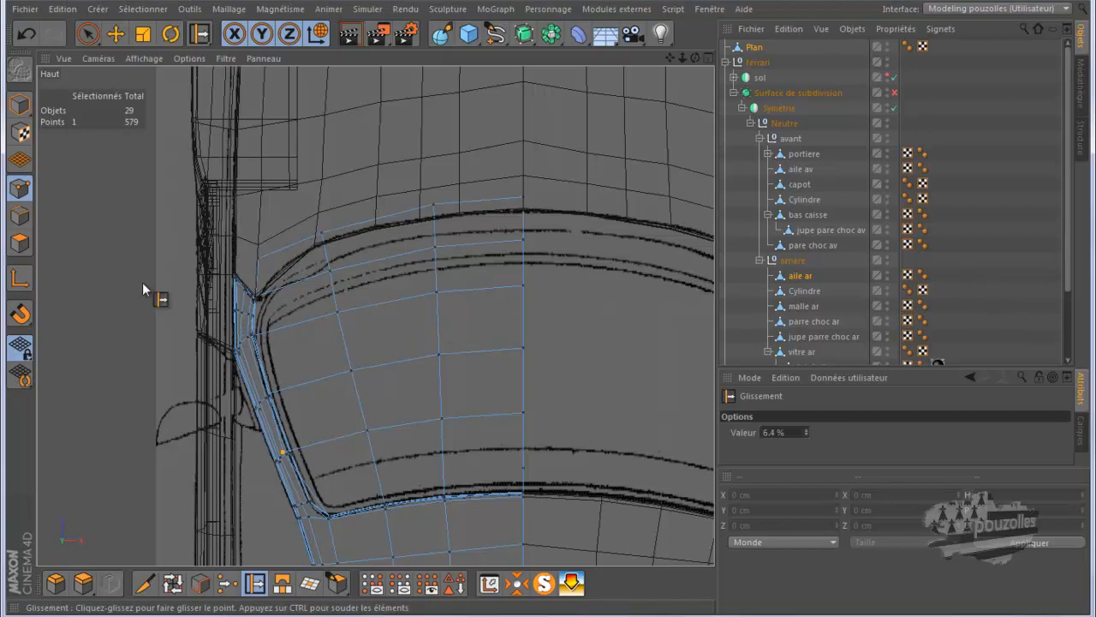
Try to move the windshield's upper outer corner point into the corner between the roof edge and the pillar in perspective.
left_click(115, 33)
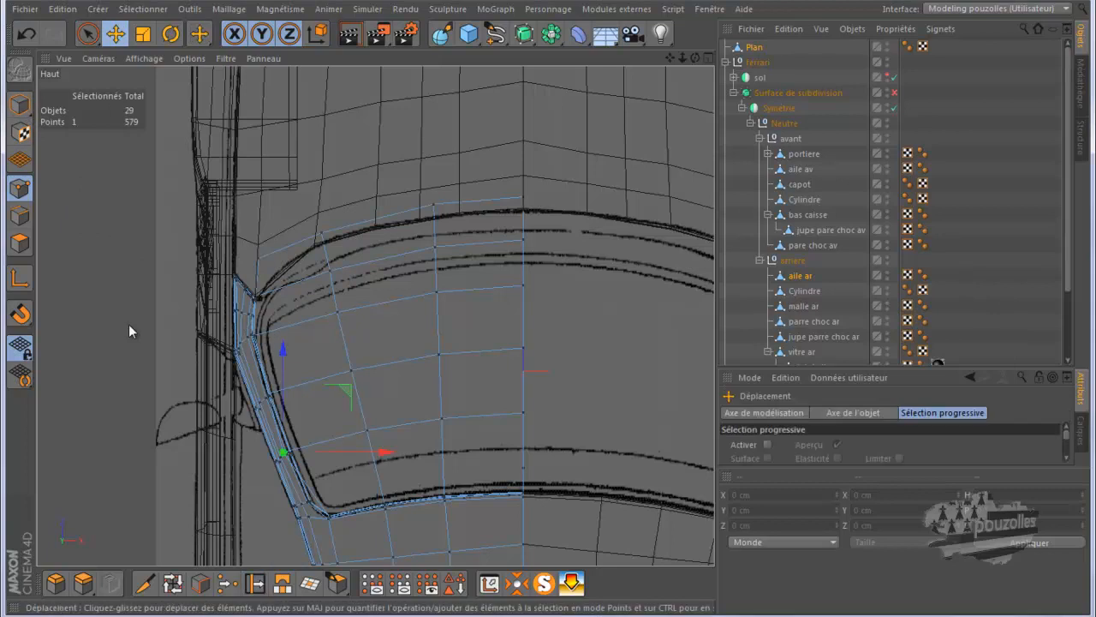
middle_click(128, 324)
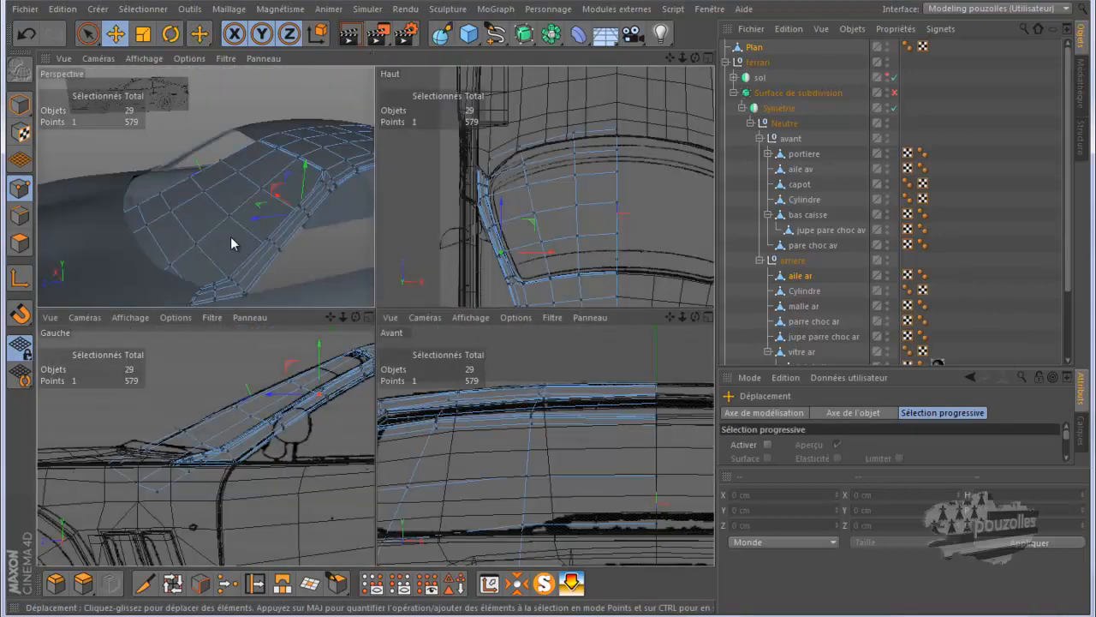
middle_click(230, 236)
left_click_drag(556, 311, 635, 224, "alt")
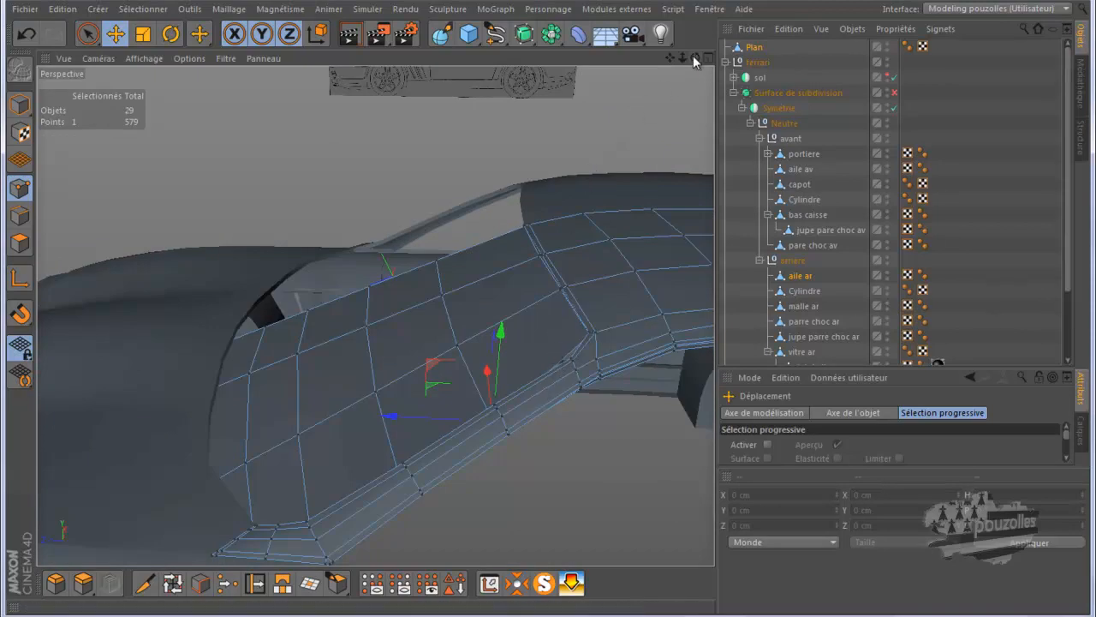
left_click_drag(695, 57, 548, 308)
scroll(543, 181, "up", 6)
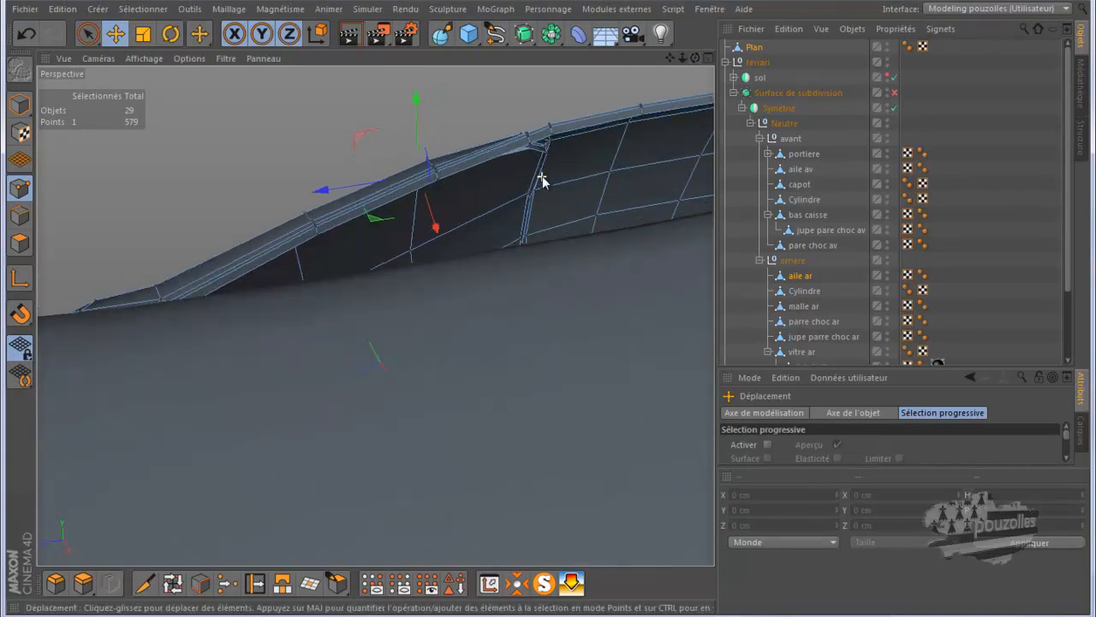
scroll(551, 159, "up", 6)
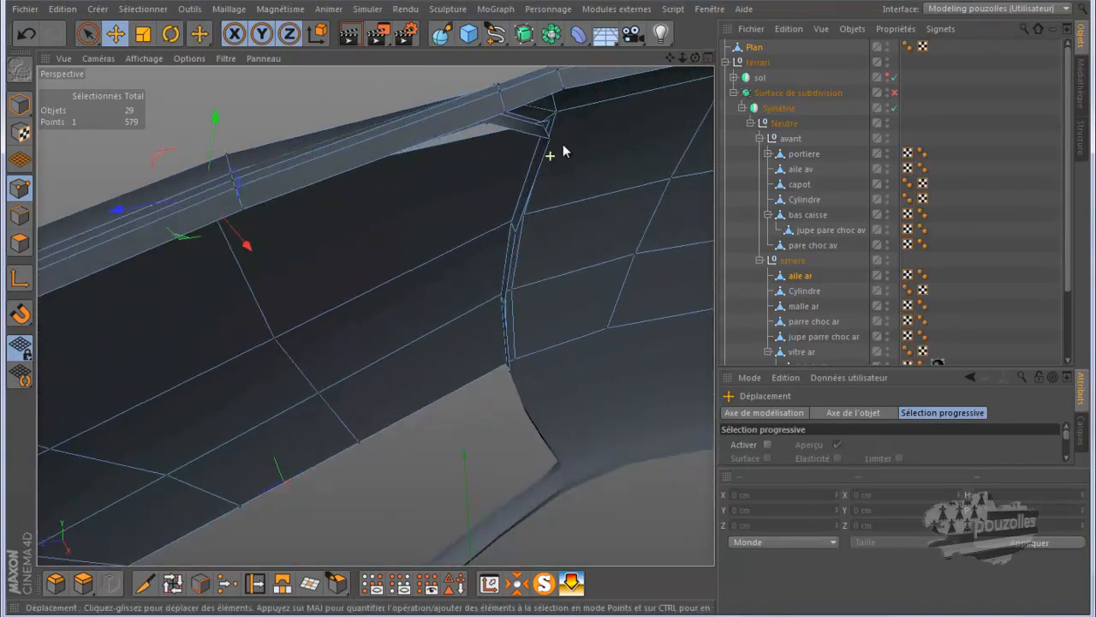
left_click(542, 104)
left_click_drag(695, 58, 648, 274)
left_click_drag(532, 301, 554, 309)
left_click_drag(625, 248, 626, 250)
left_click_drag(558, 306, 545, 324)
left_click_drag(616, 239, 615, 242)
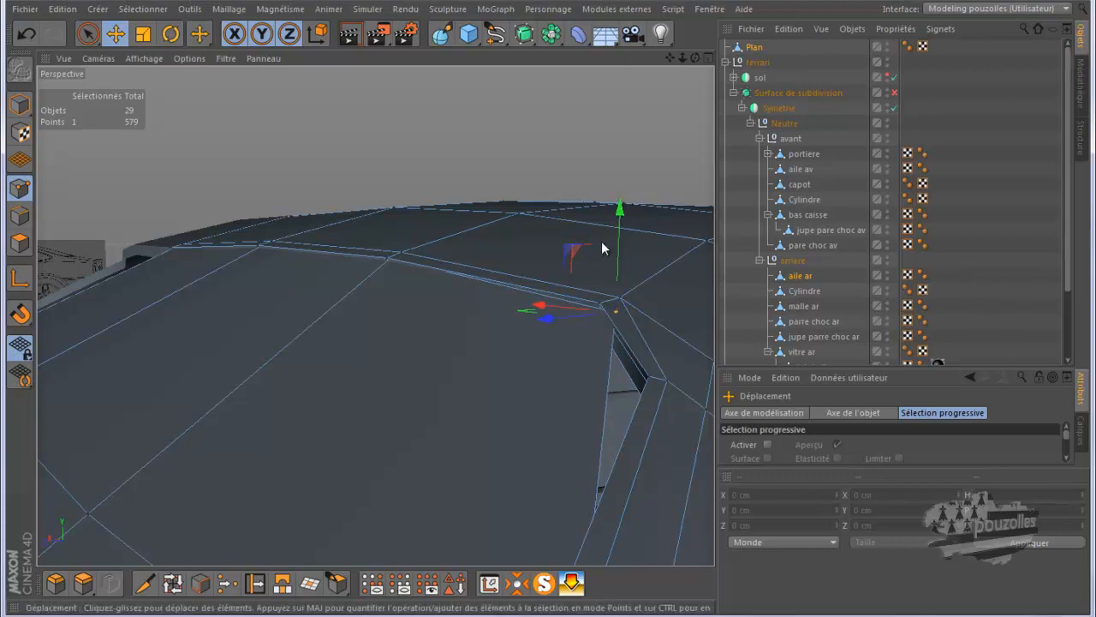
Undo the last four moves of the windshield's upper outer corner point.
left_click(26, 35)
left_click(26, 35)
left_click(26, 35)
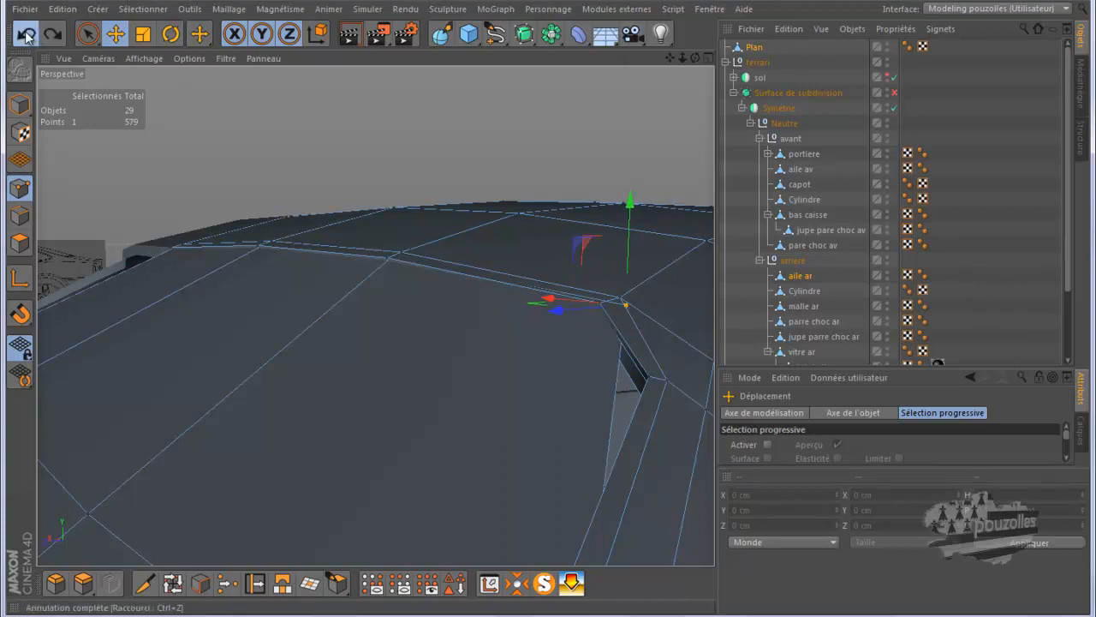
left_click(27, 35)
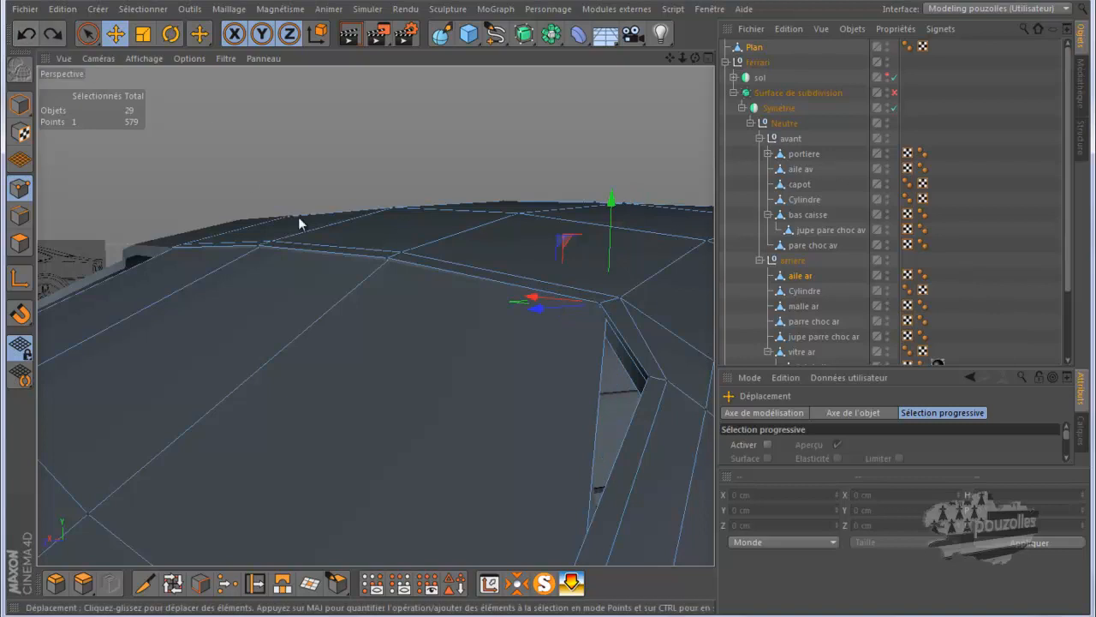
Cut a crosswise edge loop across the windshield just below the roof edge with the Knife (Couteau) in loop mode (Boucle).
scroll(363, 217, "down", 3)
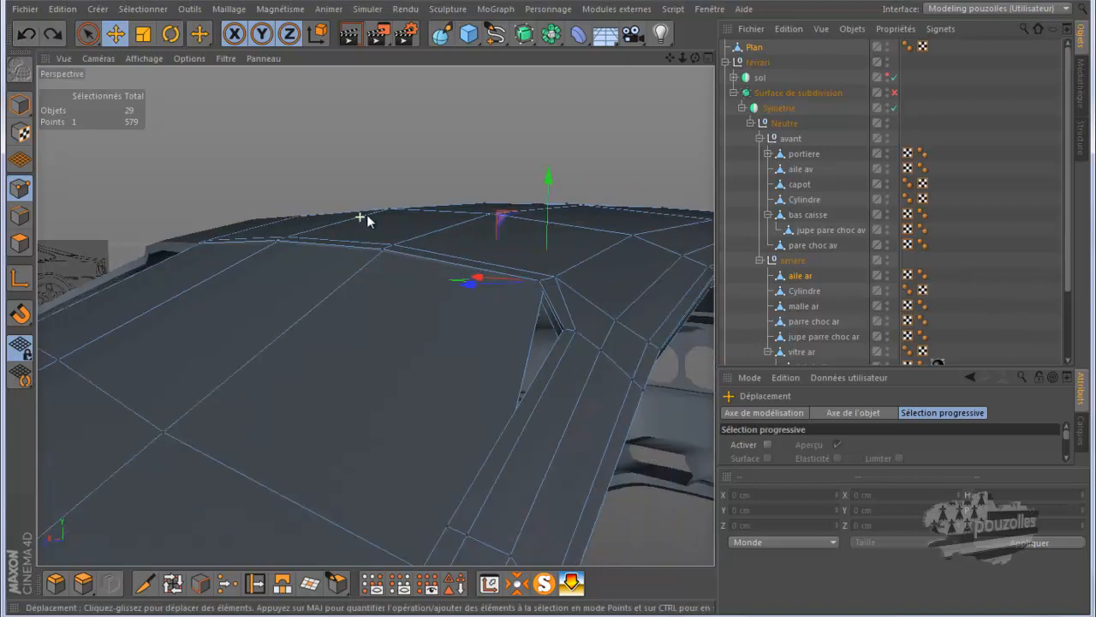
left_click(145, 584)
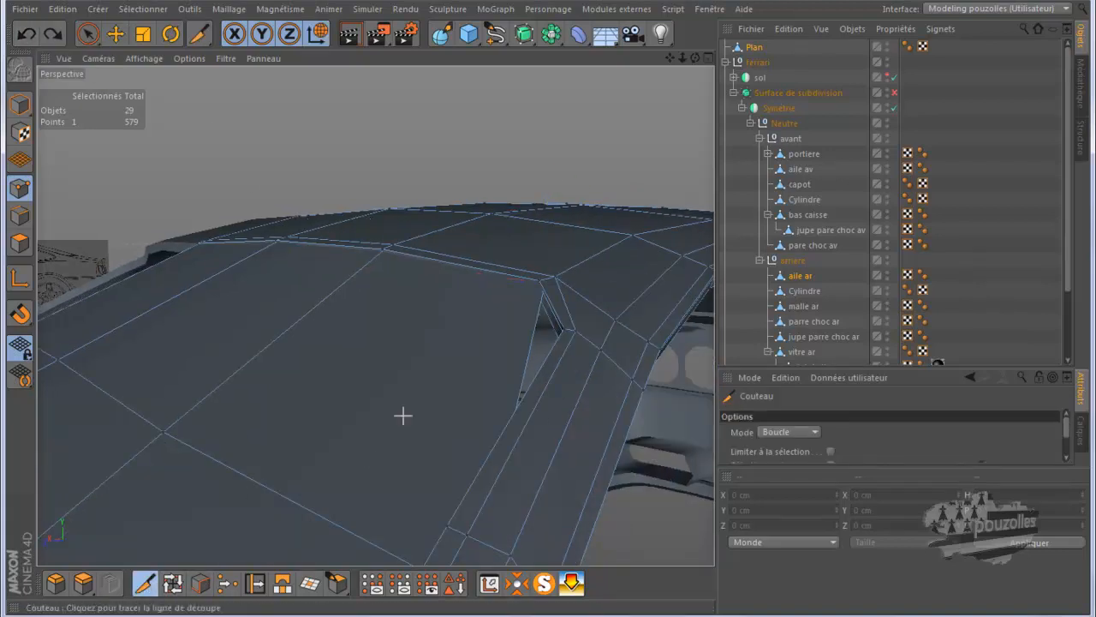
left_click(535, 328)
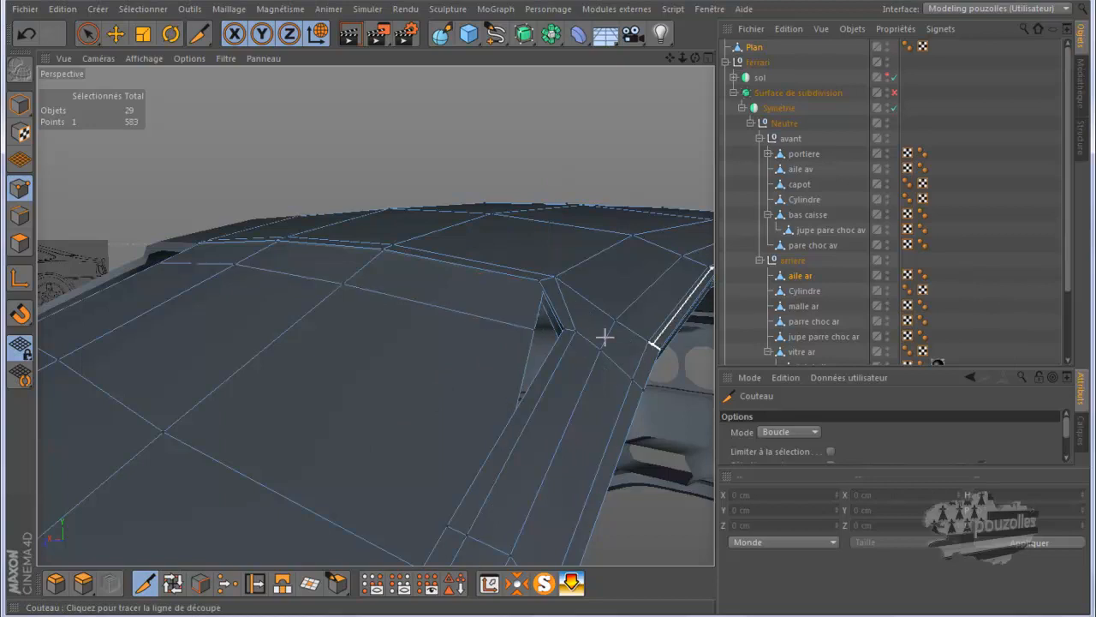
Move the new cut's outer end point outward and adjust its height so it meets the inner edge of the pillar.
left_click(114, 36)
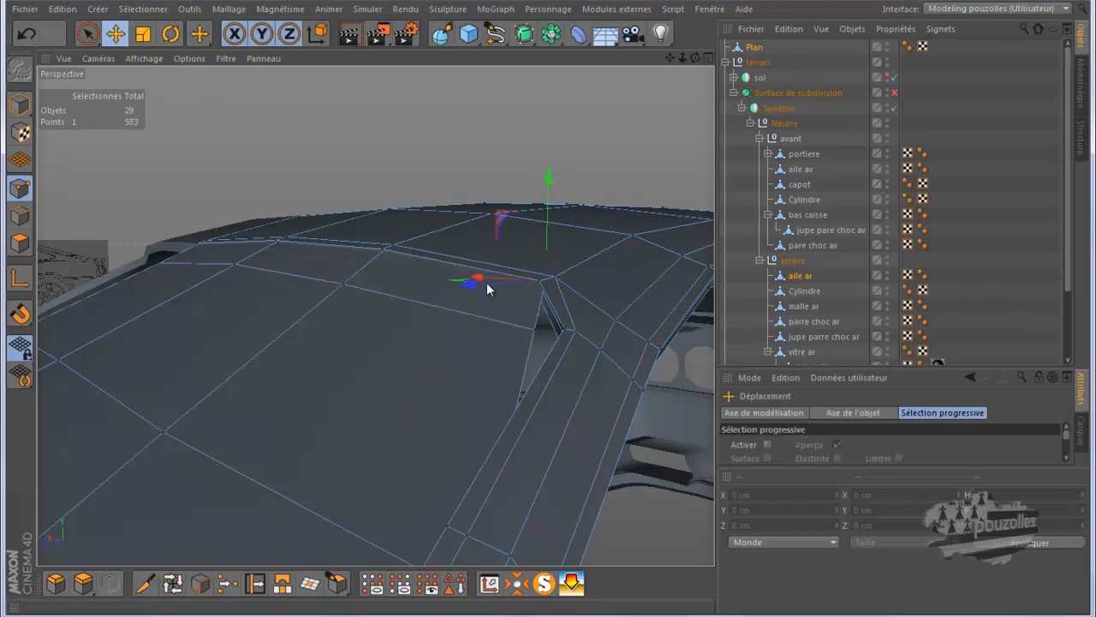
left_click(534, 328)
left_click_drag(695, 58, 548, 313)
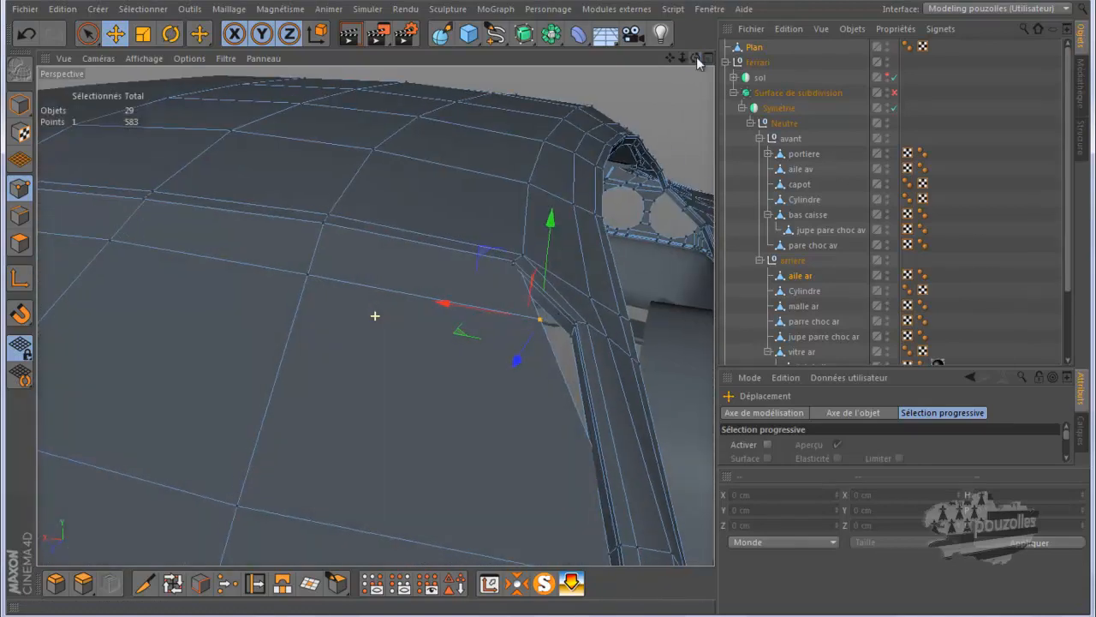
left_click_drag(445, 304, 484, 316)
scroll(579, 331, "up", 3)
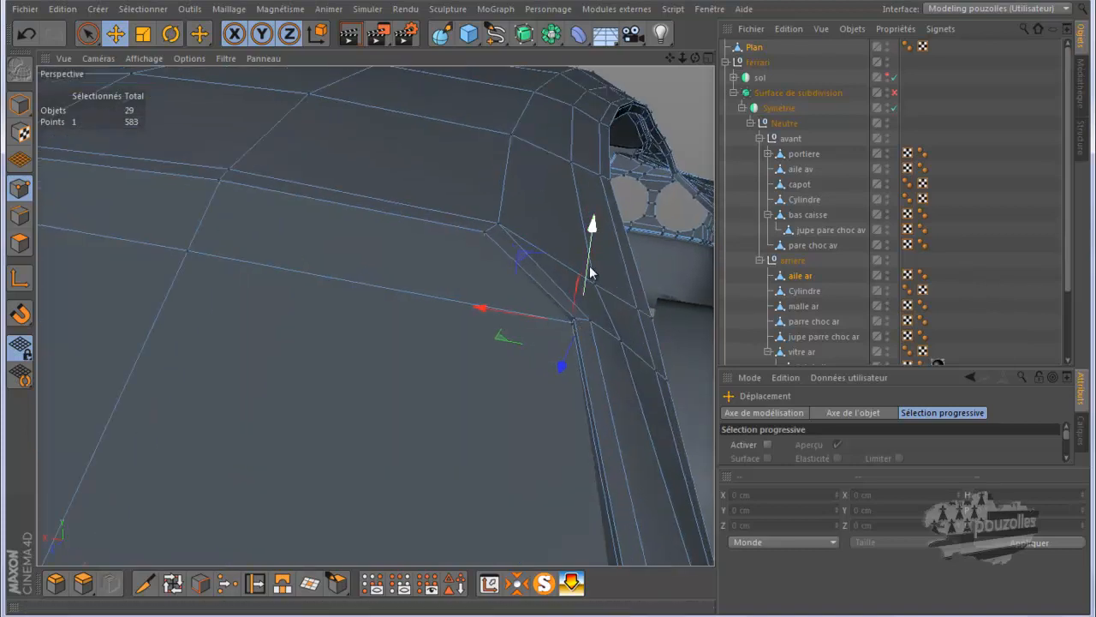
left_click_drag(589, 272, 588, 271)
scroll(580, 264, "down", 4)
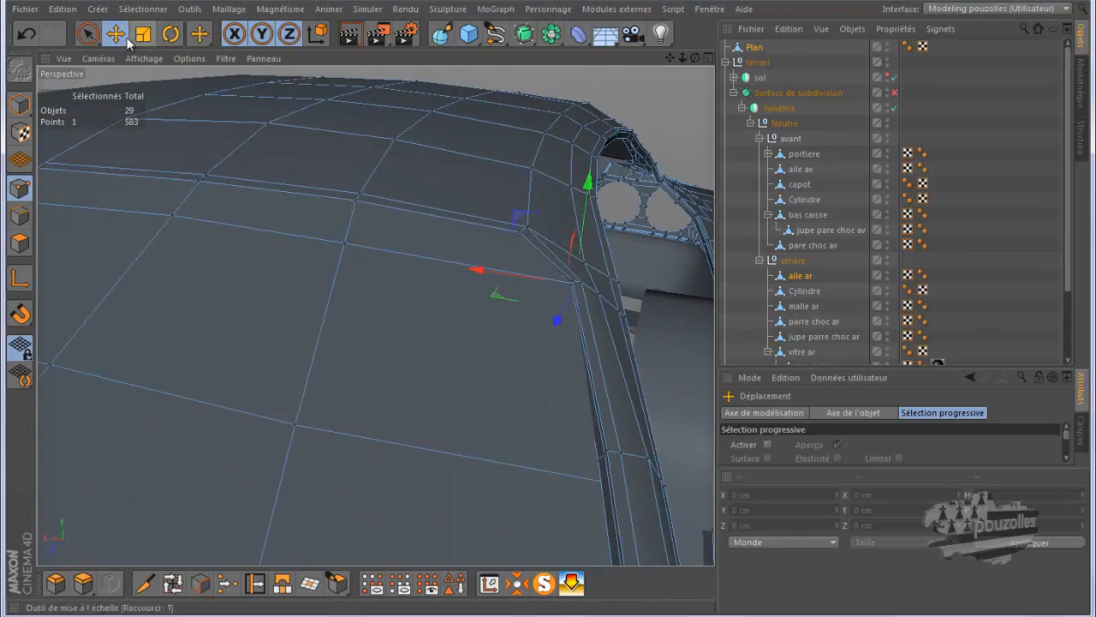
Raise the next outer border point down the windshield and shift it outward onto the inner pillar edge.
left_click(86, 34)
left_click(610, 485)
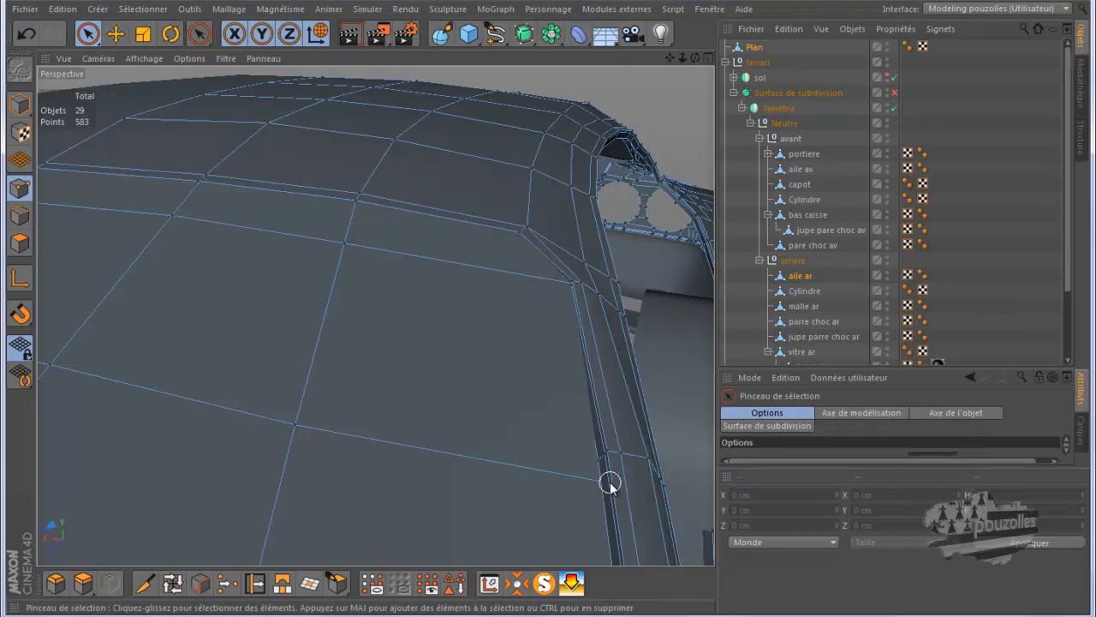
left_click(630, 488)
left_click_drag(638, 453, 643, 431)
left_click_drag(570, 468, 553, 463)
left_click_drag(624, 426, 628, 415)
left_click_drag(616, 465, 684, 188, "alt")
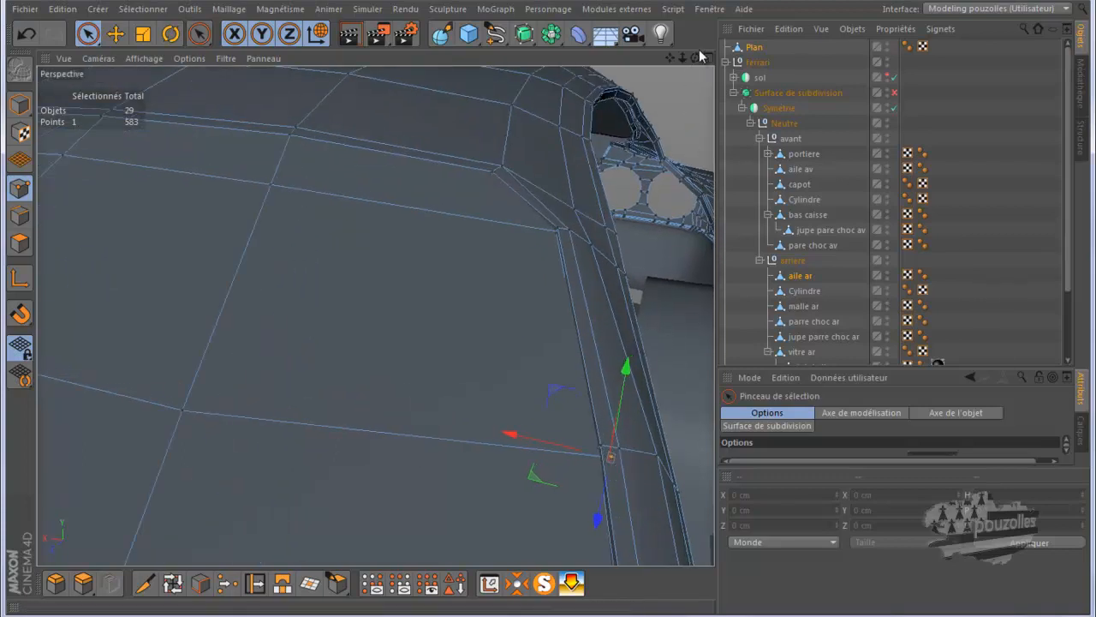
Adjust the following outer border point's height and depth until it sits on the inner edge of the pillar.
left_click_drag(555, 309, 550, 310, "alt")
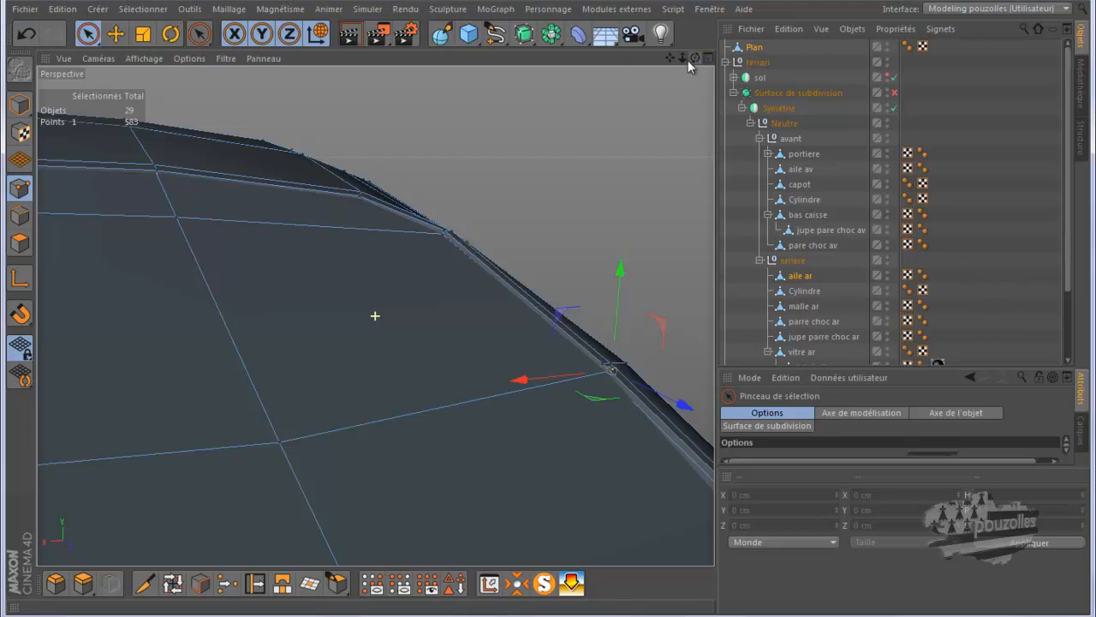
left_click_drag(348, 320, 498, 412, "alt")
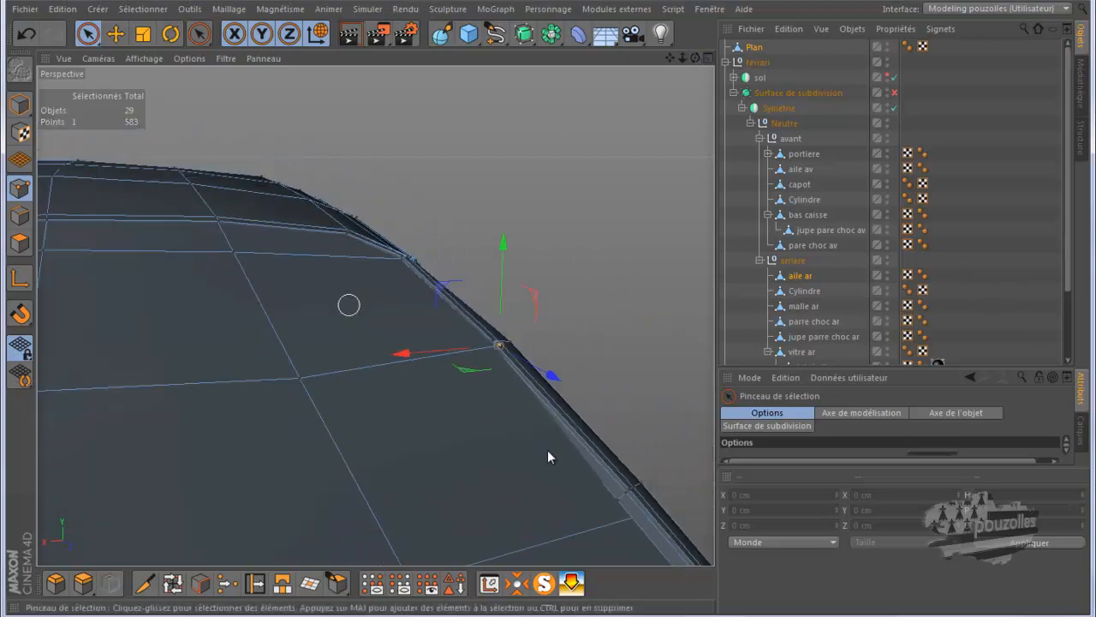
left_click(637, 518)
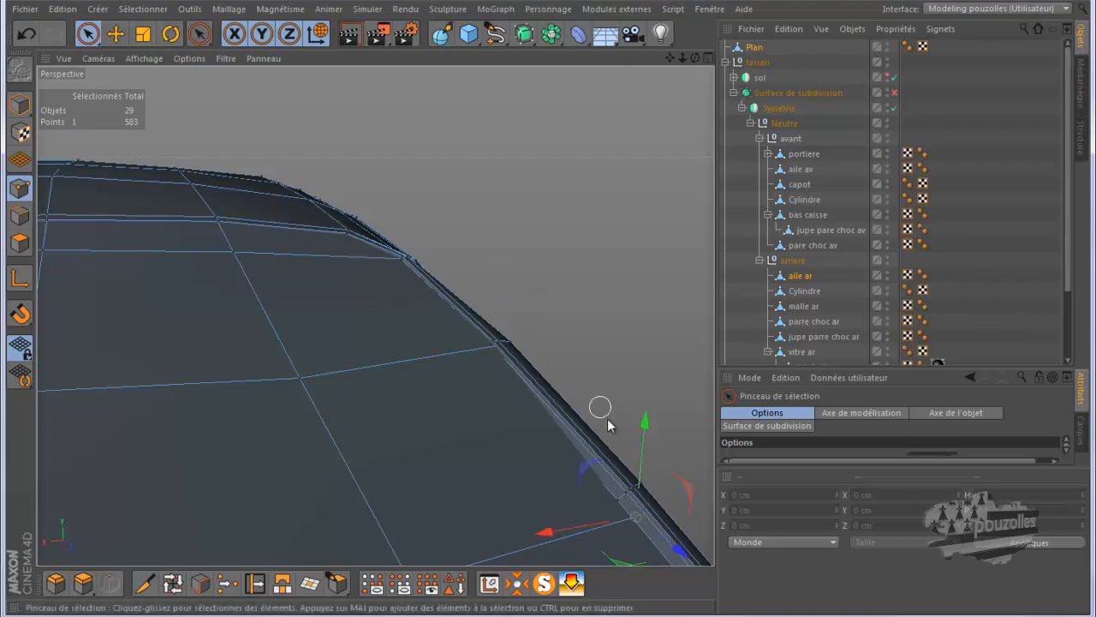
left_click_drag(645, 446, 645, 437)
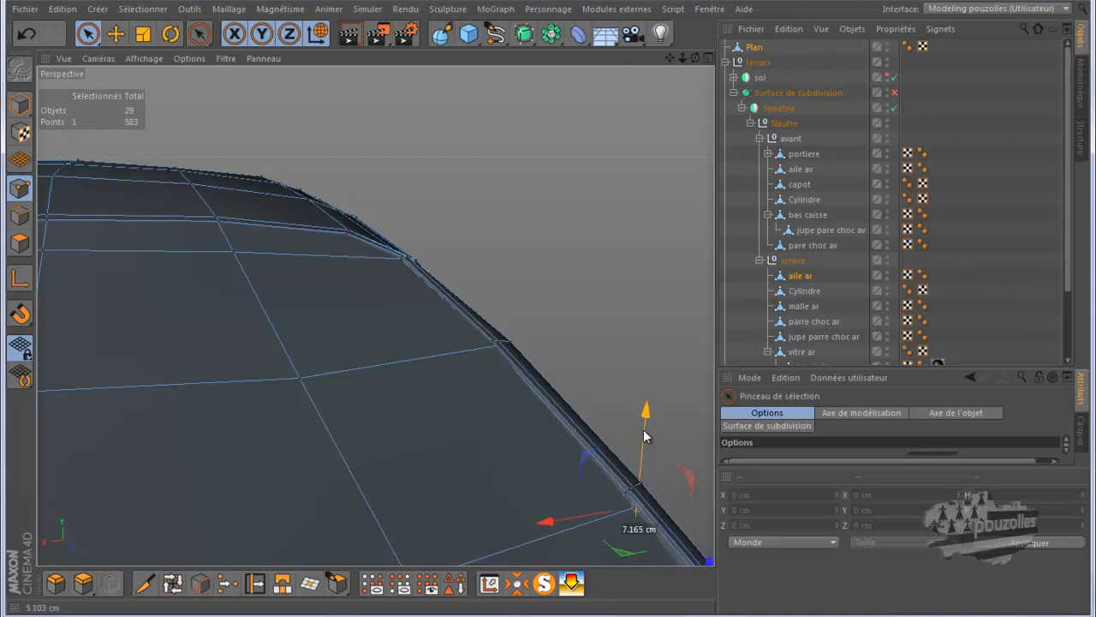
mouse_move(677, 536)
left_mouse_down()
mouse_move(666, 540)
mouse_move(678, 523)
left_mouse_up()
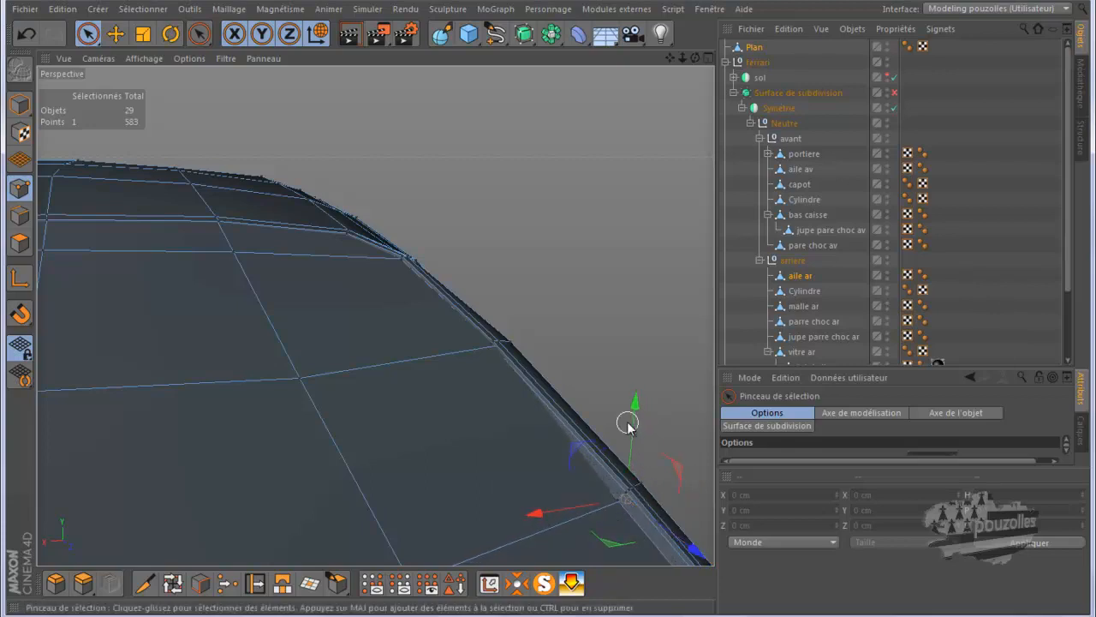
left_click_drag(635, 434, 638, 420)
scroll(642, 501, "up", 5)
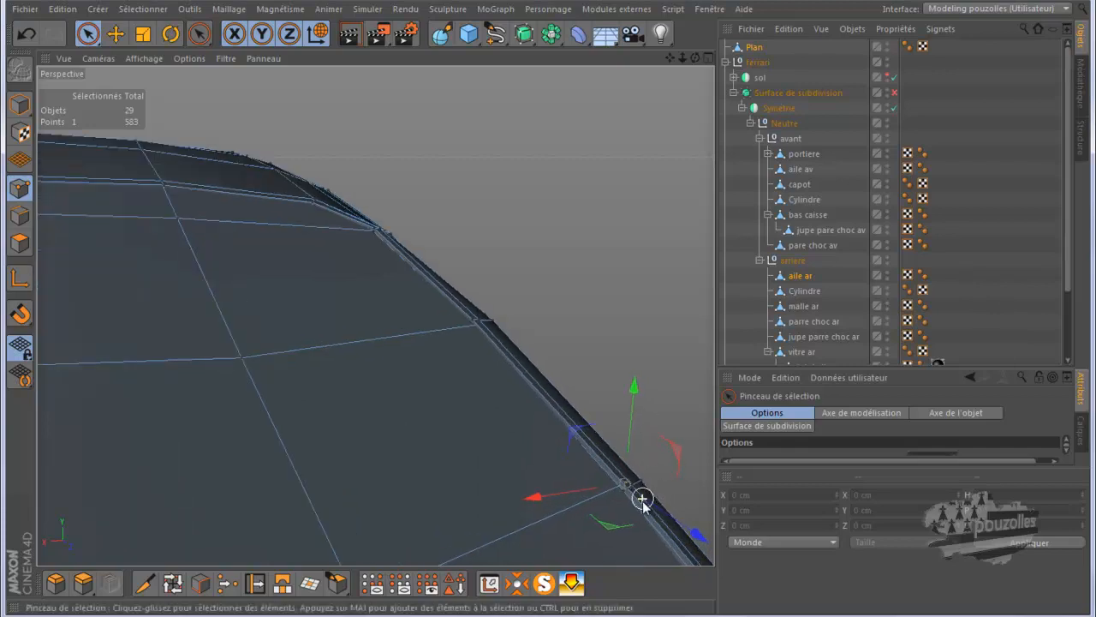
scroll(635, 515, "up", 4)
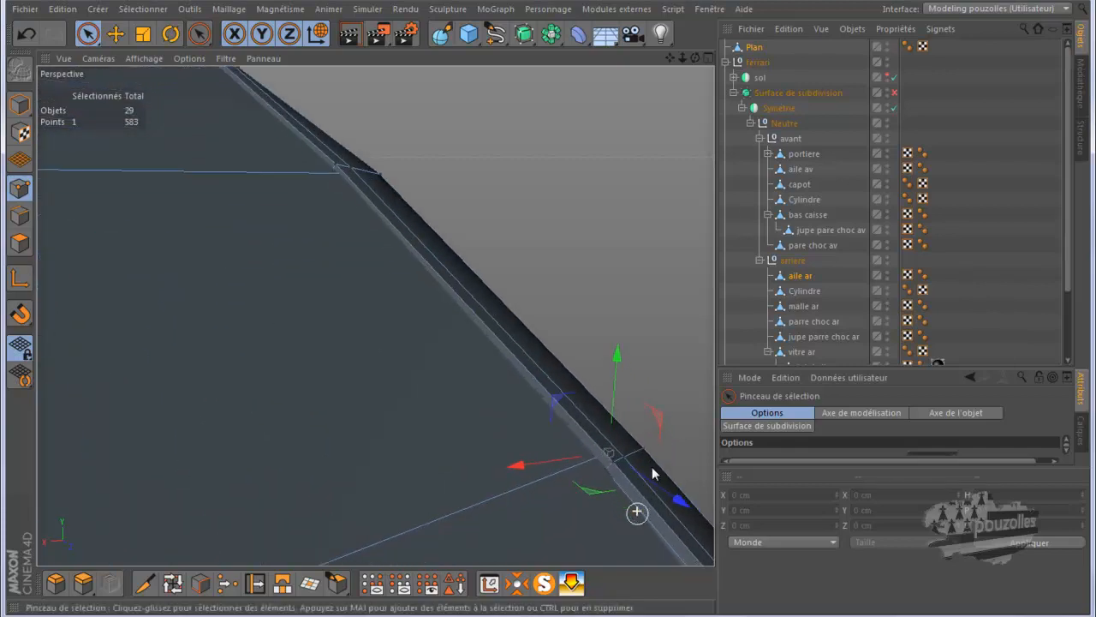
left_click_drag(681, 505, 687, 509)
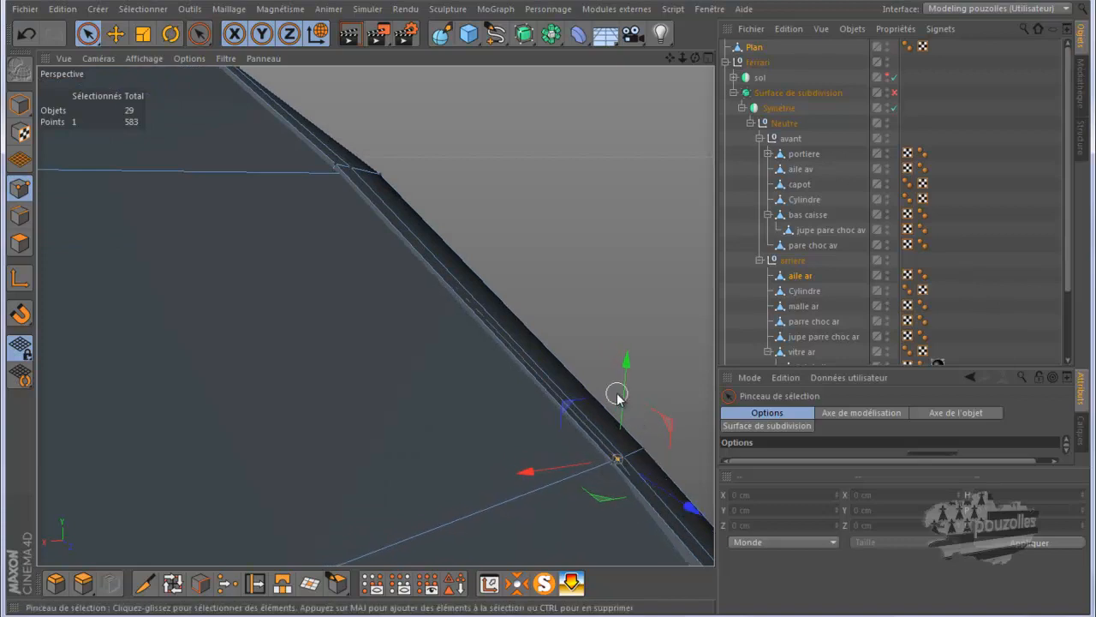
left_click_drag(624, 403, 624, 403)
Raise the next lower outer border point and adjust it sideways to close the gap along the pillar.
right_click_drag(451, 319, 430, 228, "alt")
left_click_drag(434, 233, 495, 391, "alt")
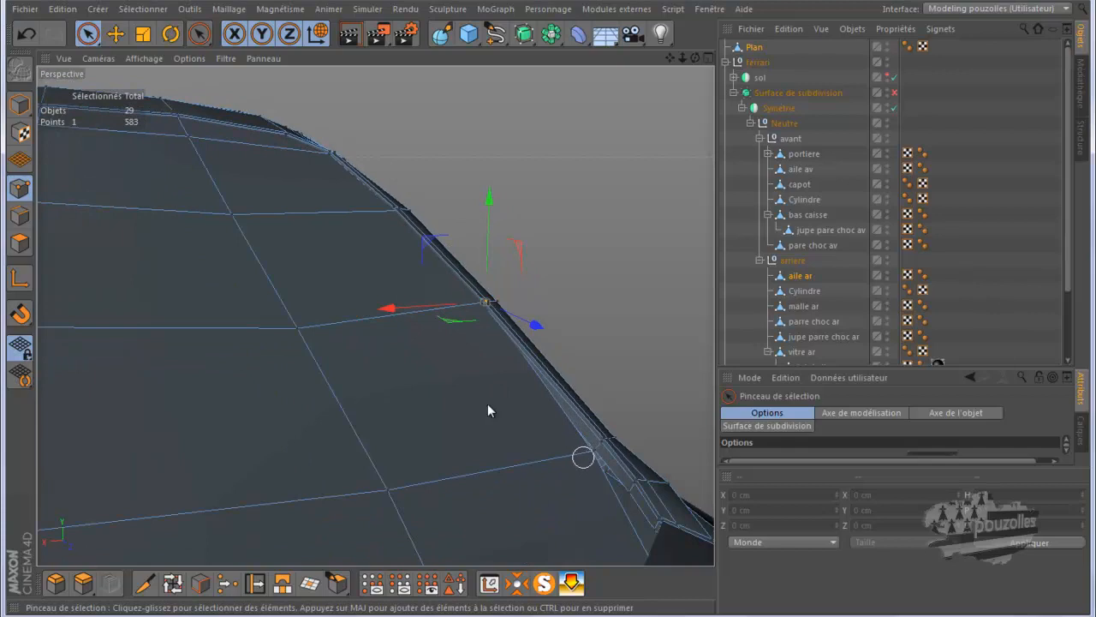
left_click(115, 34)
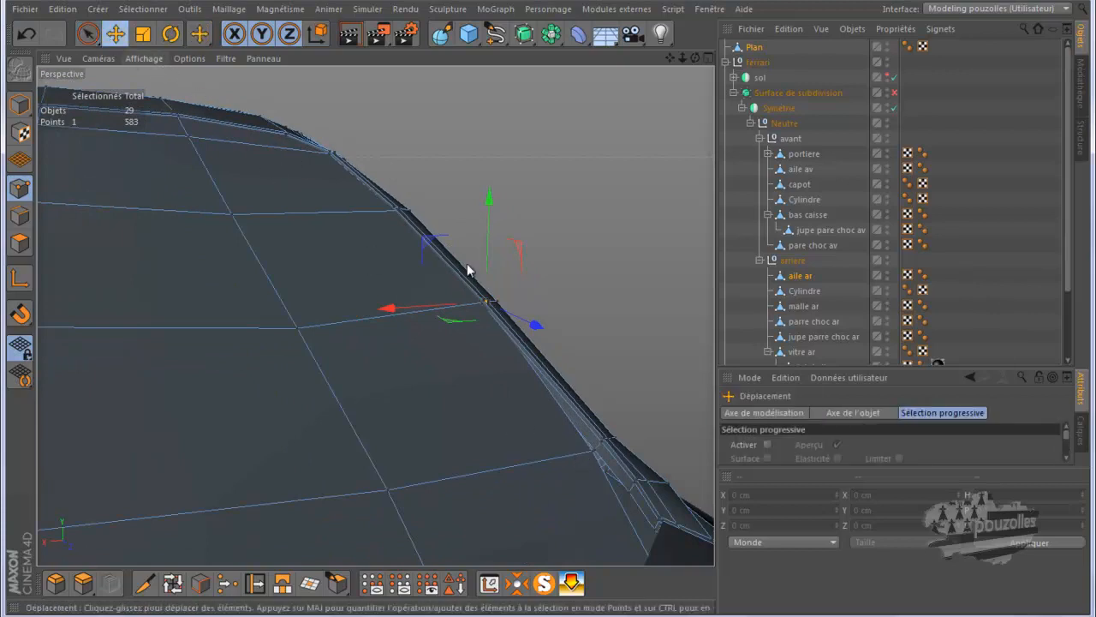
left_click(591, 452)
scroll(640, 415, "up", 6)
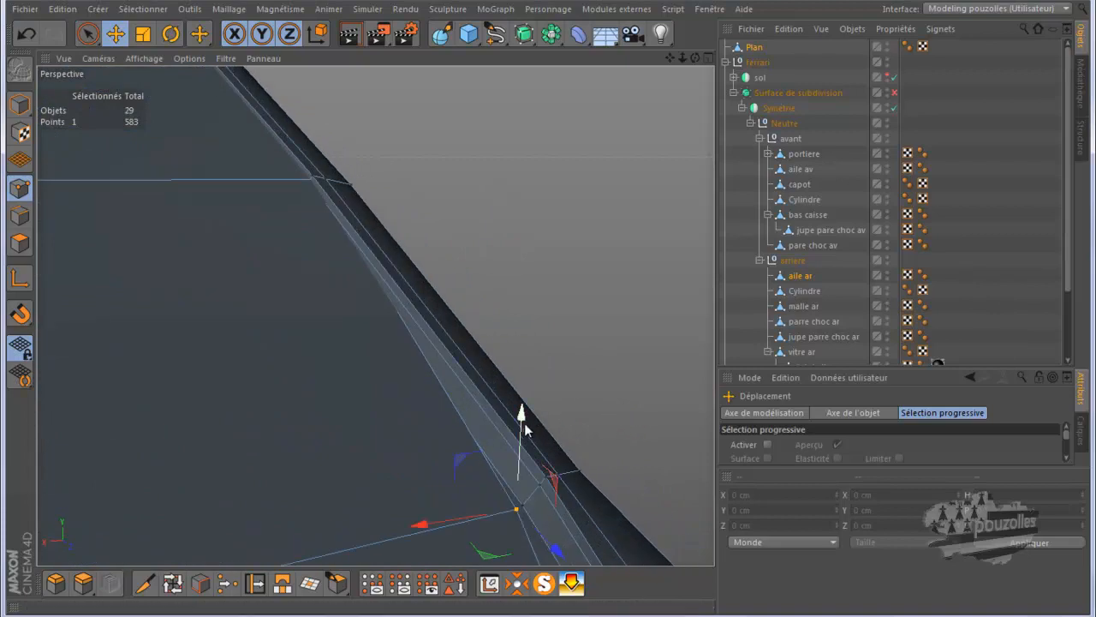
left_click_drag(526, 422, 533, 389)
left_click_drag(445, 480, 472, 488)
left_click_drag(548, 400, 483, 388)
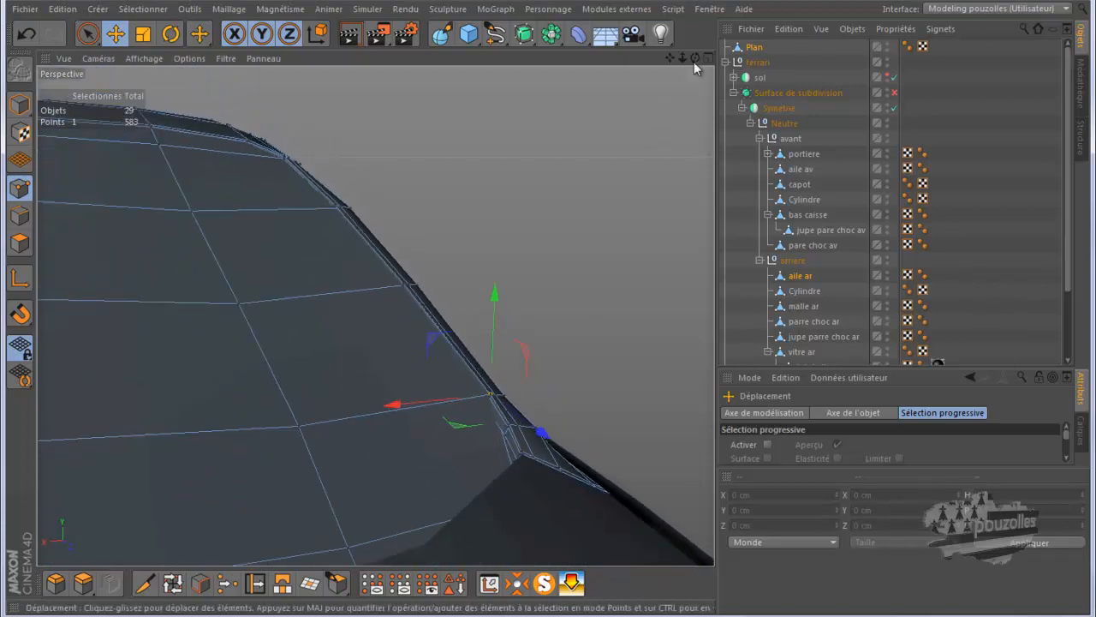
Adjust the height of the windshield's lower outer corner point to match the junction of pillar and hood.
left_click_drag(695, 57, 545, 316)
left_click(557, 442)
left_click_drag(562, 359, 574, 323)
left_click_drag(696, 58, 597, 163)
left_click_drag(572, 331, 569, 339)
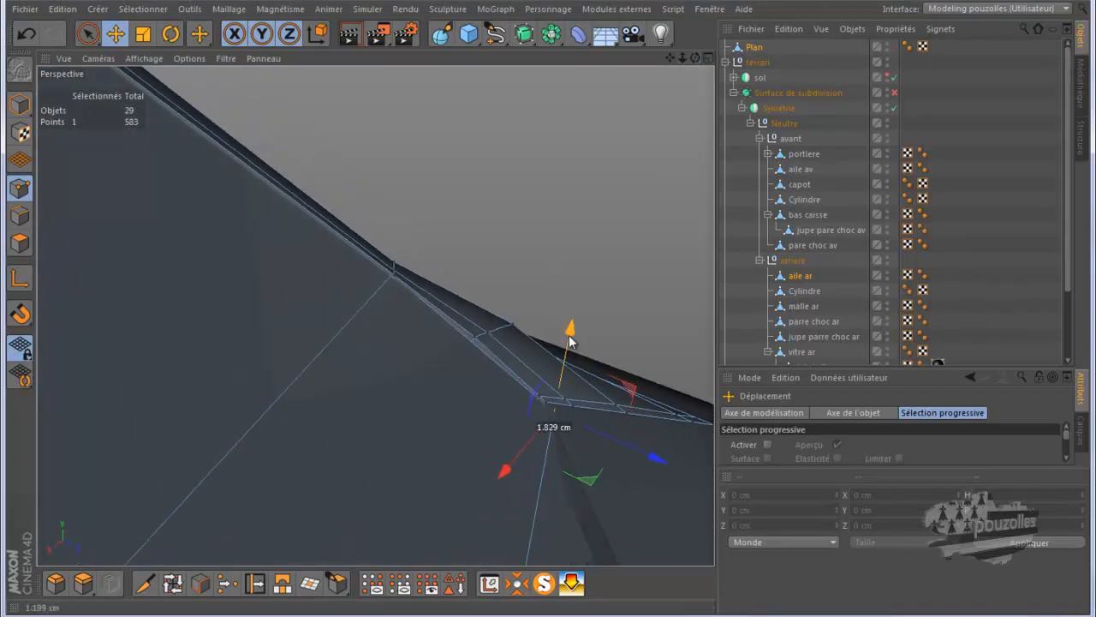
scroll(564, 235, "up", 5)
left_click_drag(563, 233, 622, 159, "alt")
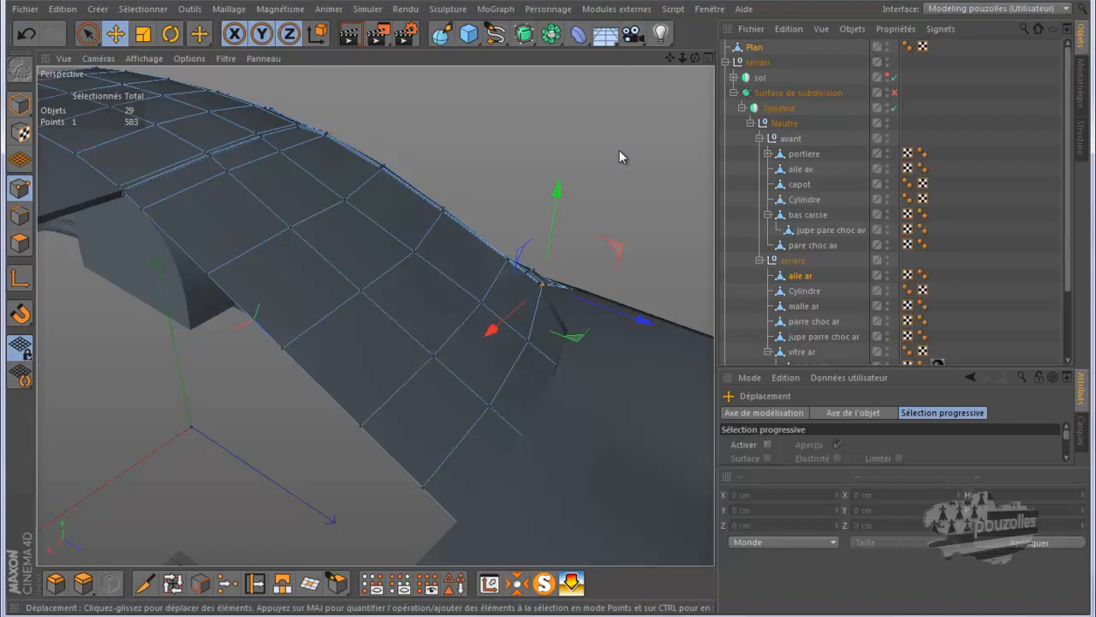
Rename the Plan object to vitre av and place it inside the avant group.
left_click(745, 49)
type("vitre av")
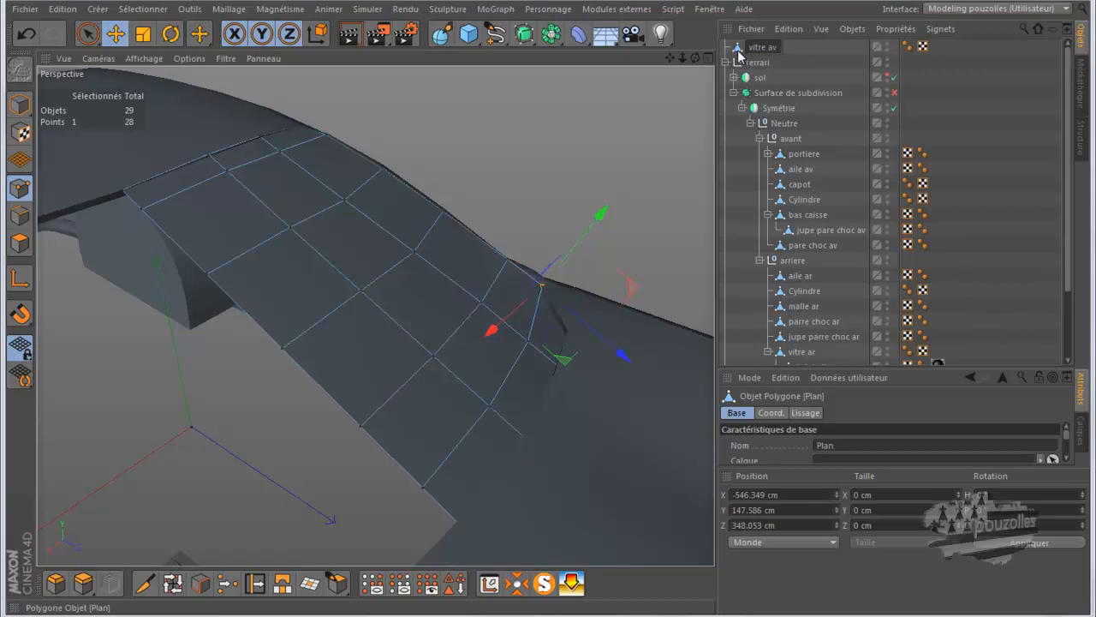
key("Return")
left_click_drag(747, 51, 788, 146)
Turn on Surface de subdivision for the car and render the perspective view to check the windshield.
left_click_drag(637, 166, 696, 133, "alt")
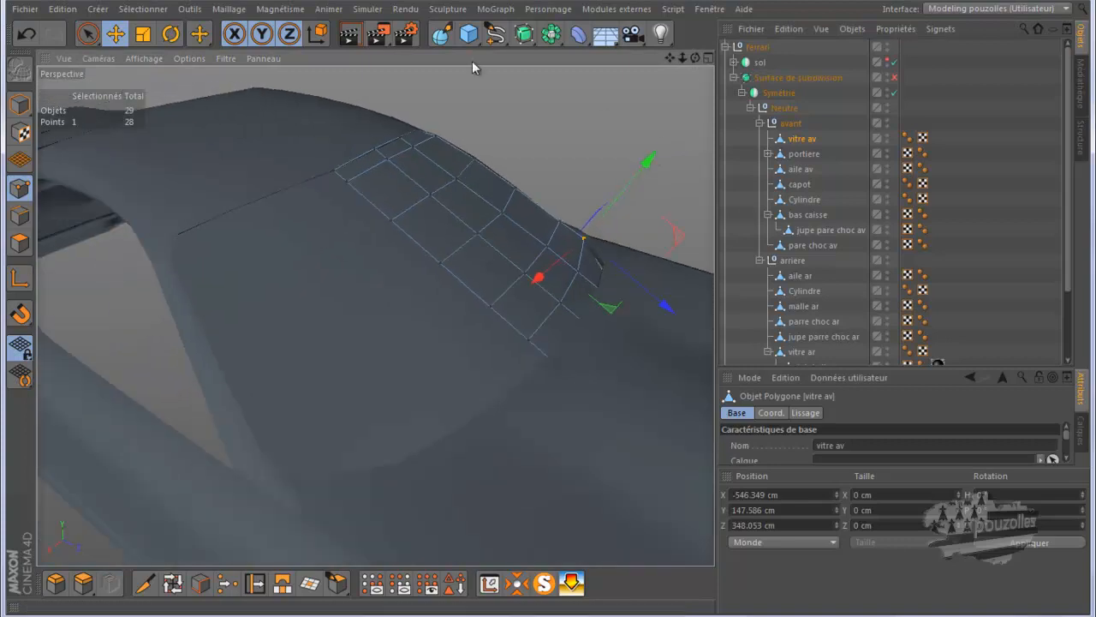
left_click(894, 77)
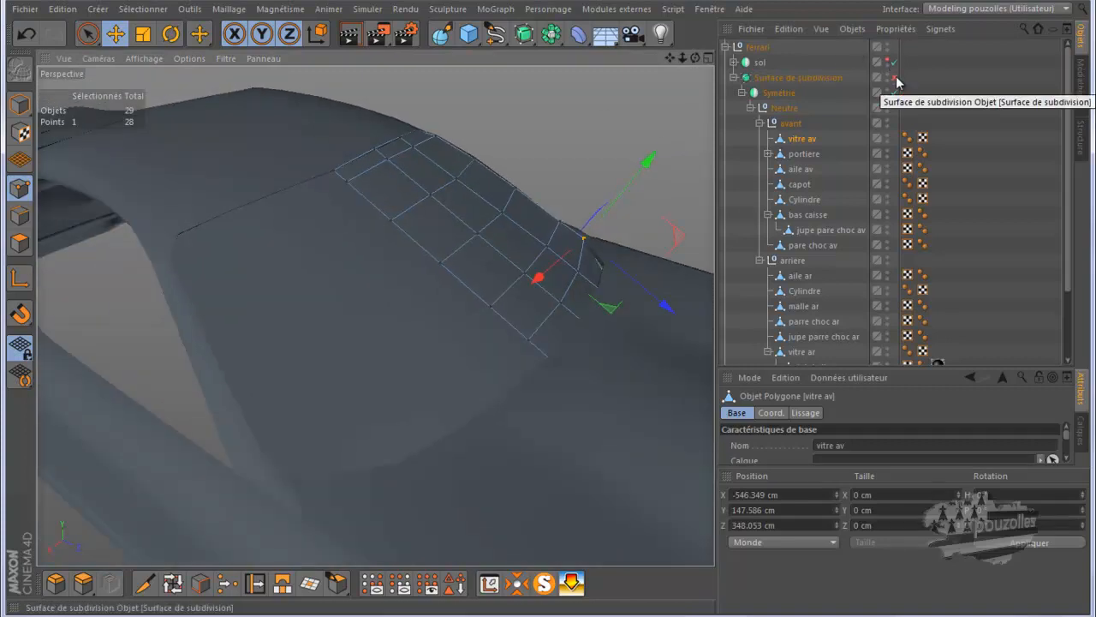
left_click(354, 37)
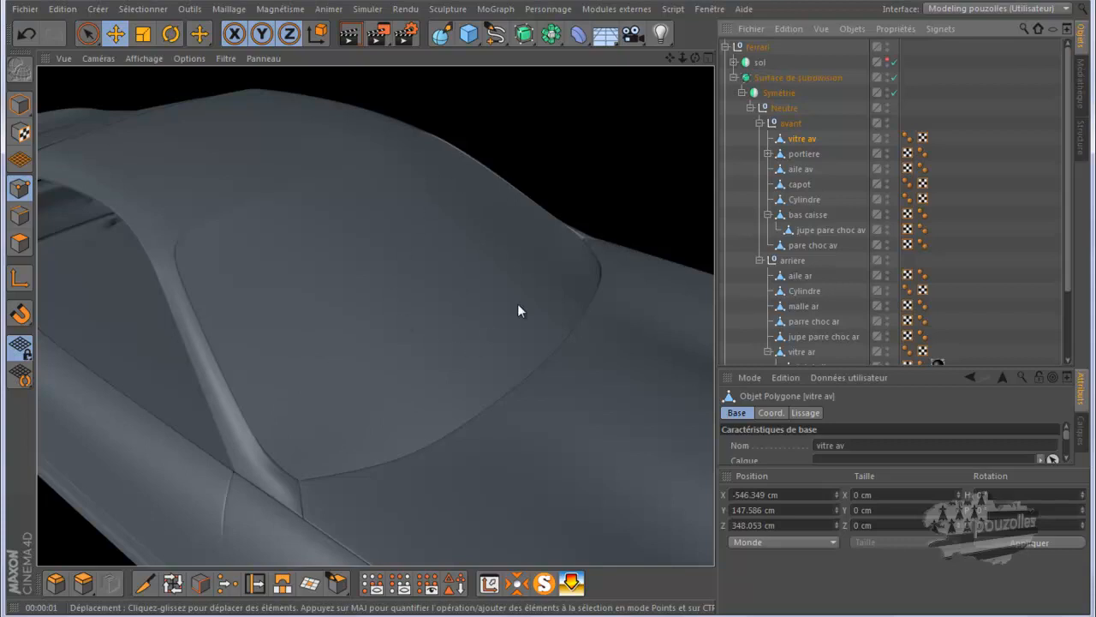
Raise the interior point on the windshield's outer lengthwise cut nearest the added crosswise loop to round out the glass.
left_click_drag(695, 58, 280, 294)
scroll(86, 260, "up", 3)
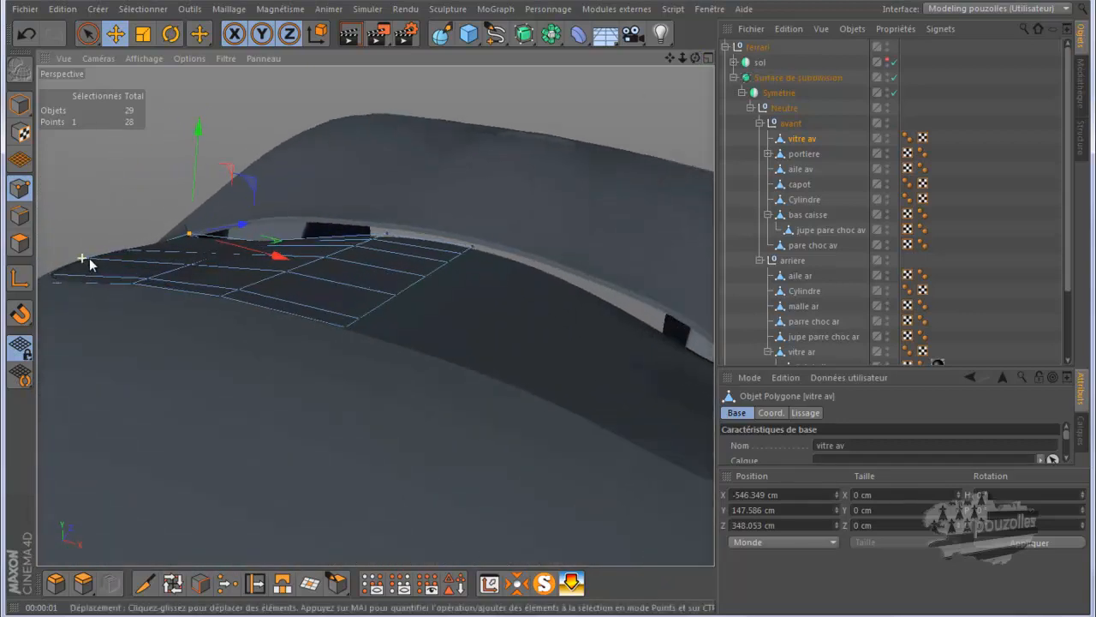
scroll(89, 260, "up", 4)
scroll(108, 255, "up", 3)
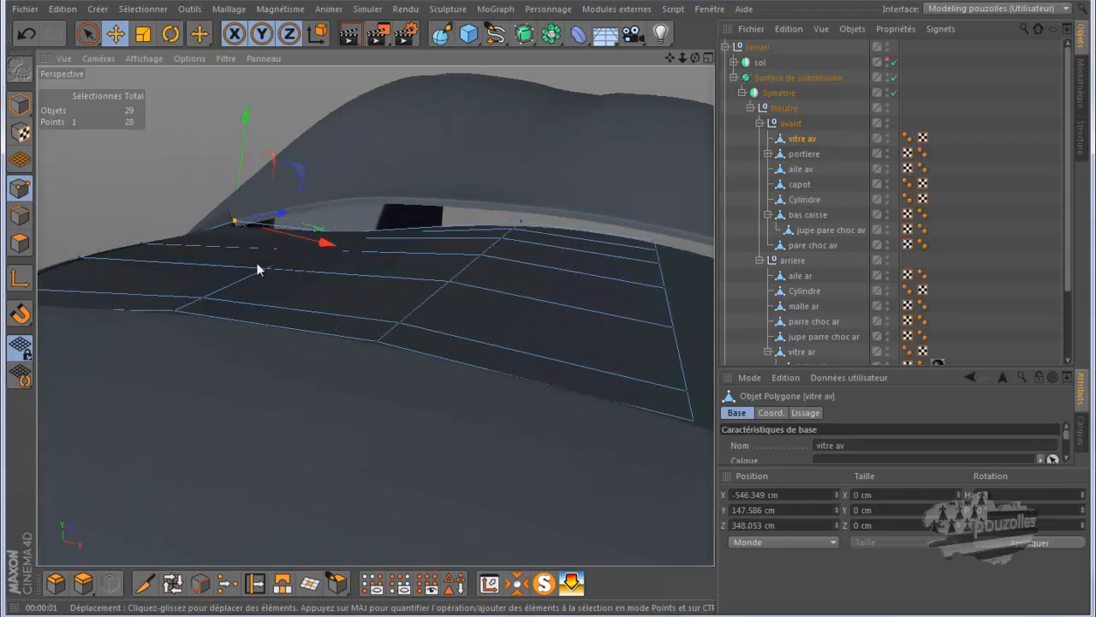
left_click(118, 35)
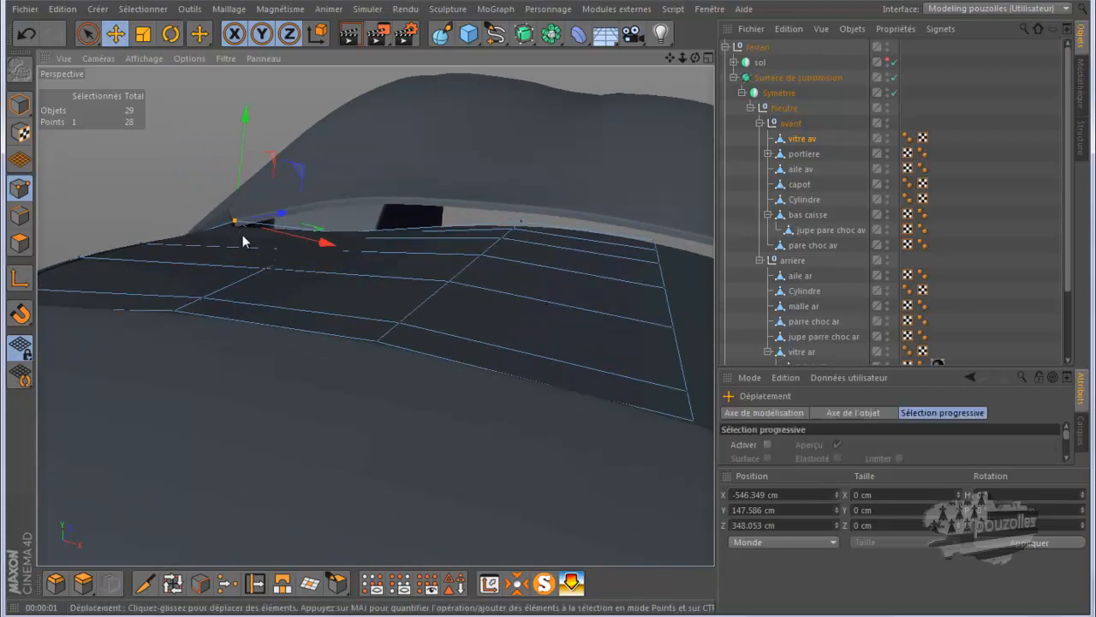
left_click(264, 272)
left_click_drag(272, 222, 273, 211)
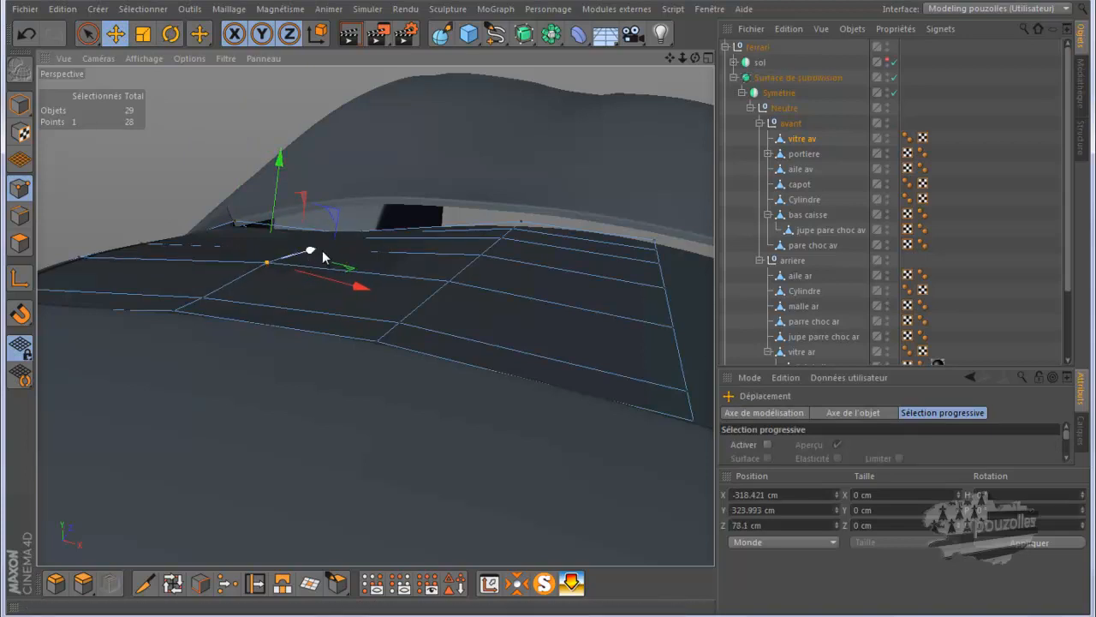
left_click(328, 255)
Raise the next two points toward the hood on the outer lengthwise cut to continue the windshield's curvature.
left_click(306, 243)
left_click_drag(310, 207, 312, 205)
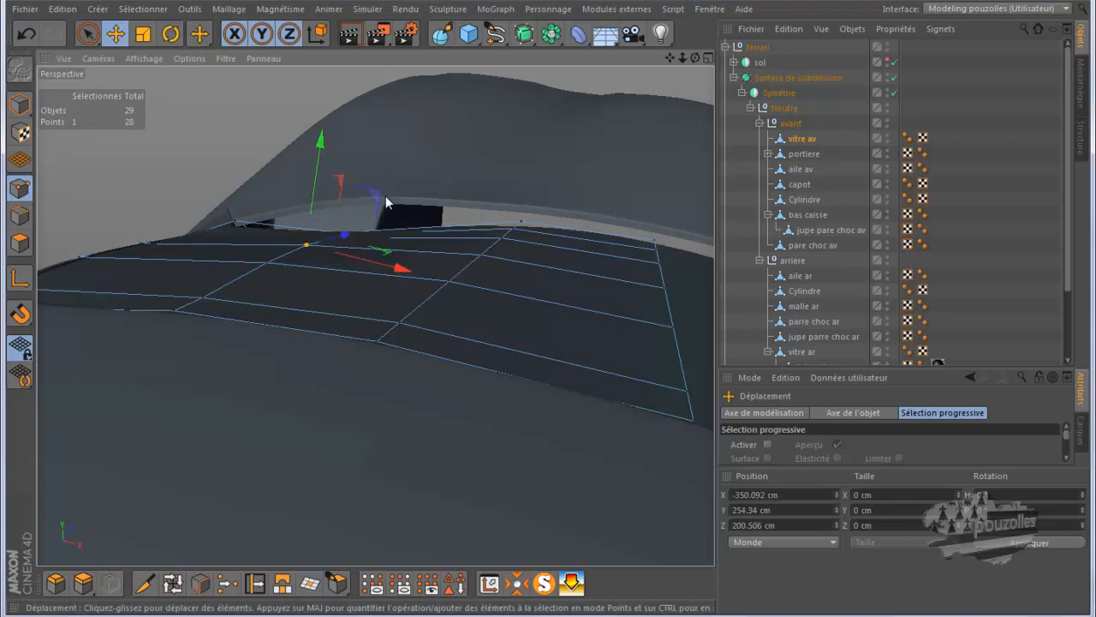
left_click_drag(671, 57, 623, 88)
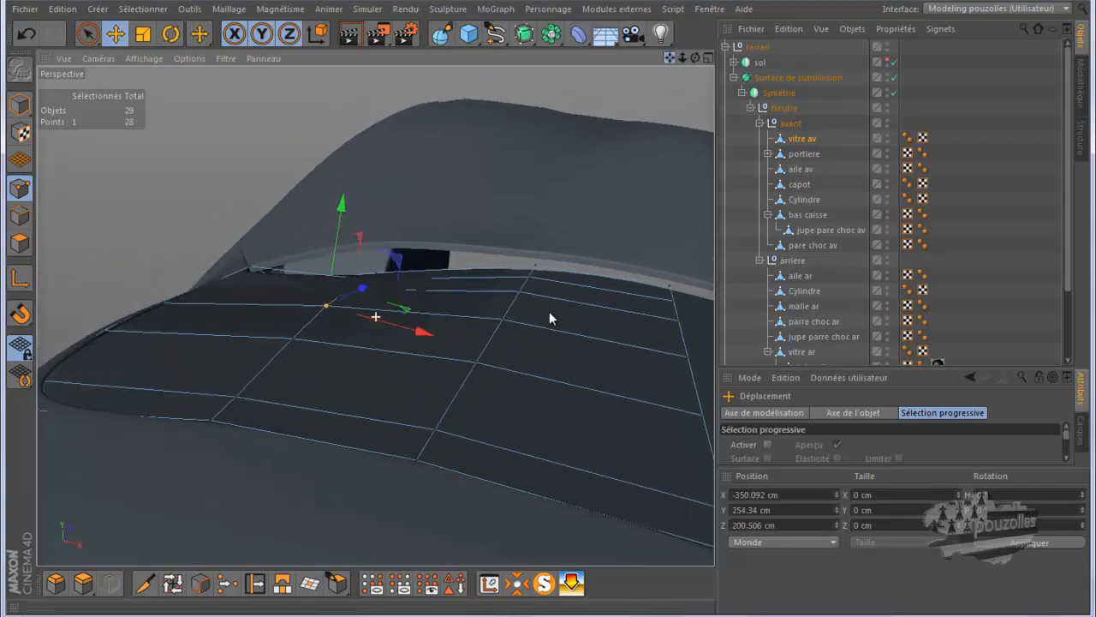
left_click(355, 302)
left_click_drag(371, 241, 370, 232)
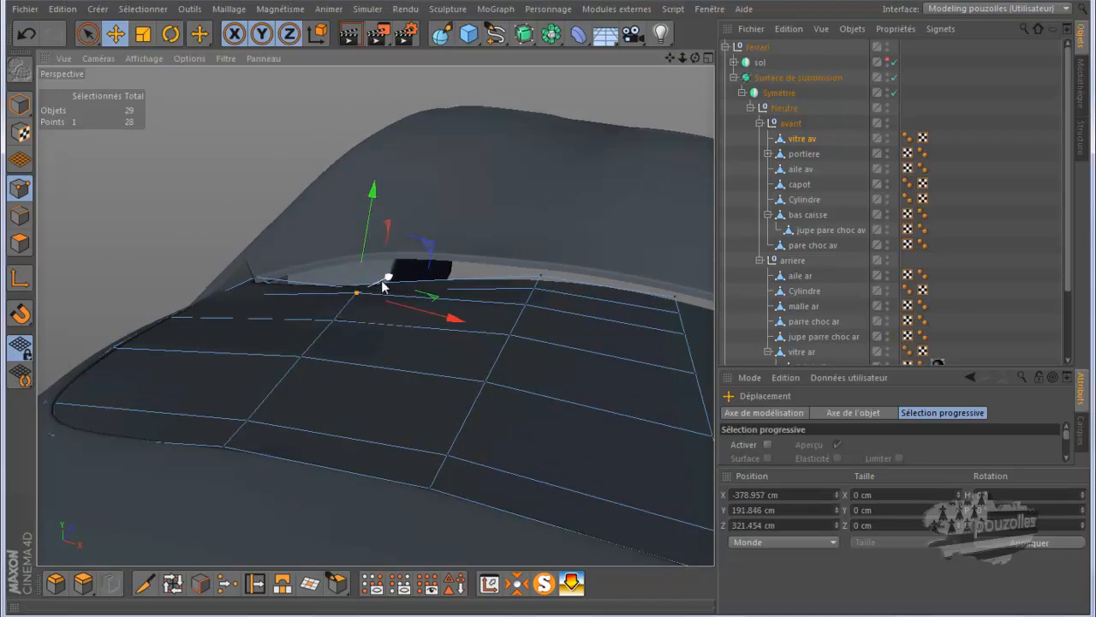
left_click(366, 289)
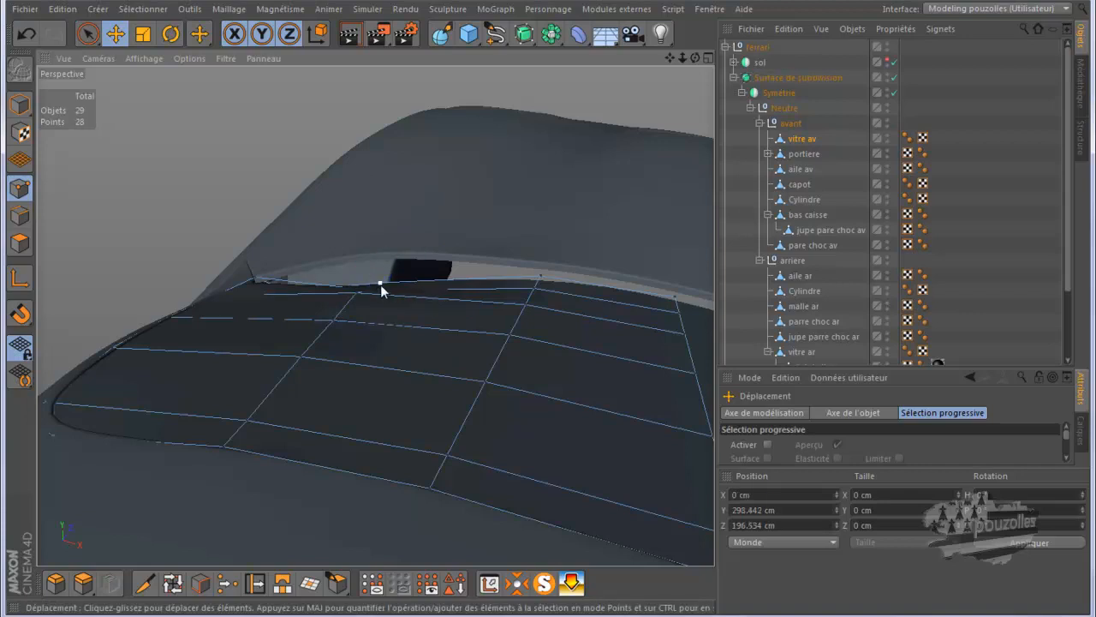
left_click(380, 284)
left_click_drag(389, 223, 393, 205)
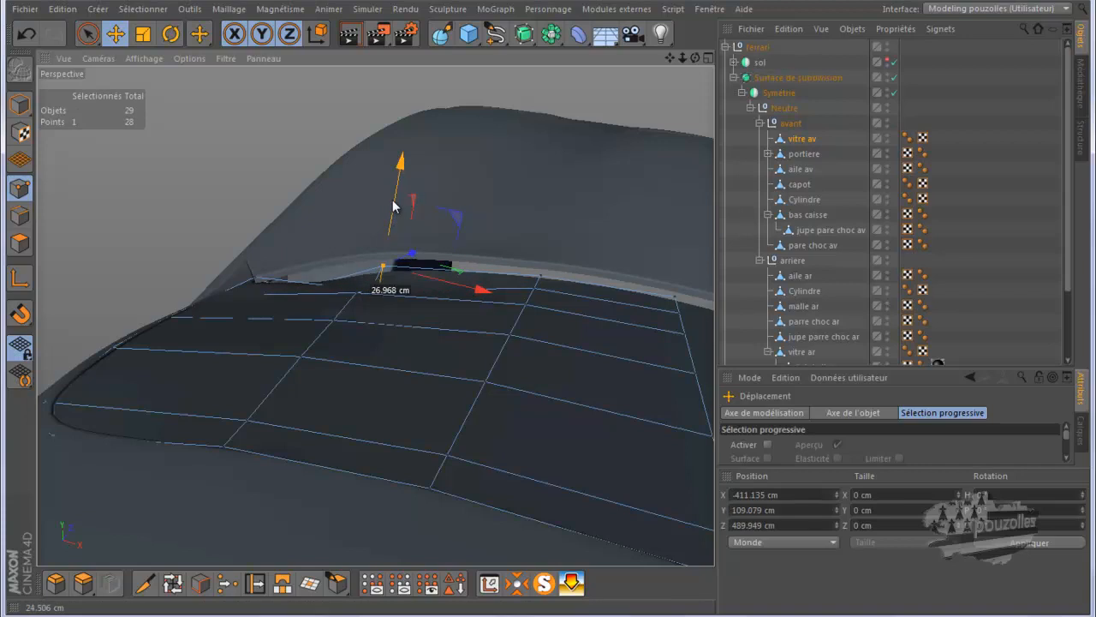
left_click(27, 33)
Raise the windshield point just behind the hood border on the outer lengthwise cut and fine-tune the height of the nearby pillar-side border point.
left_click_drag(697, 56, 544, 315)
left_click_drag(393, 235, 412, 174)
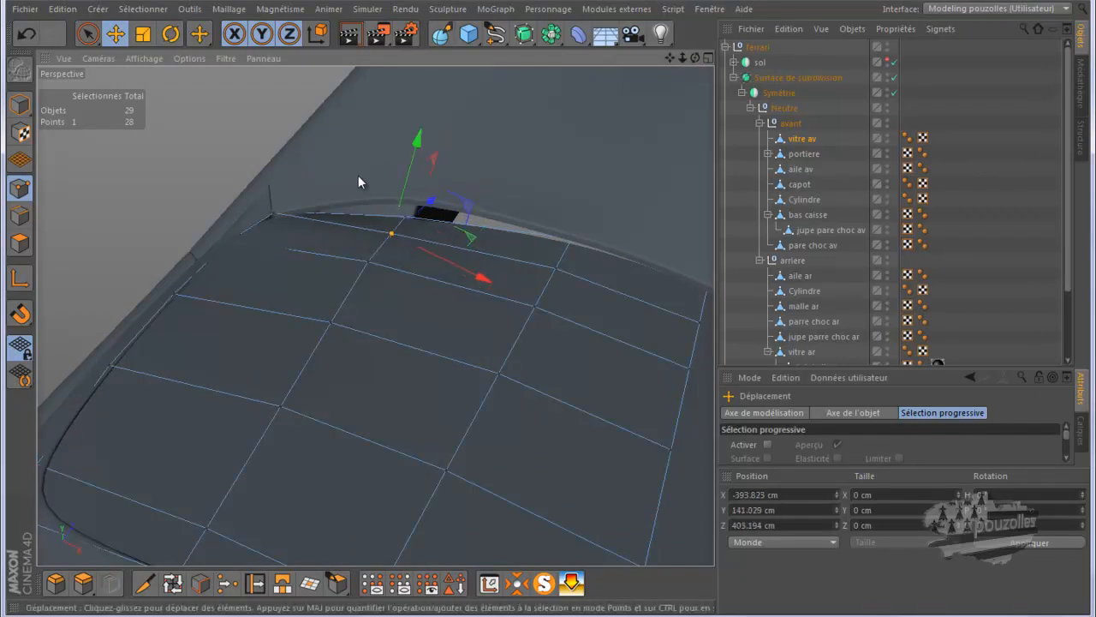
left_click(233, 241)
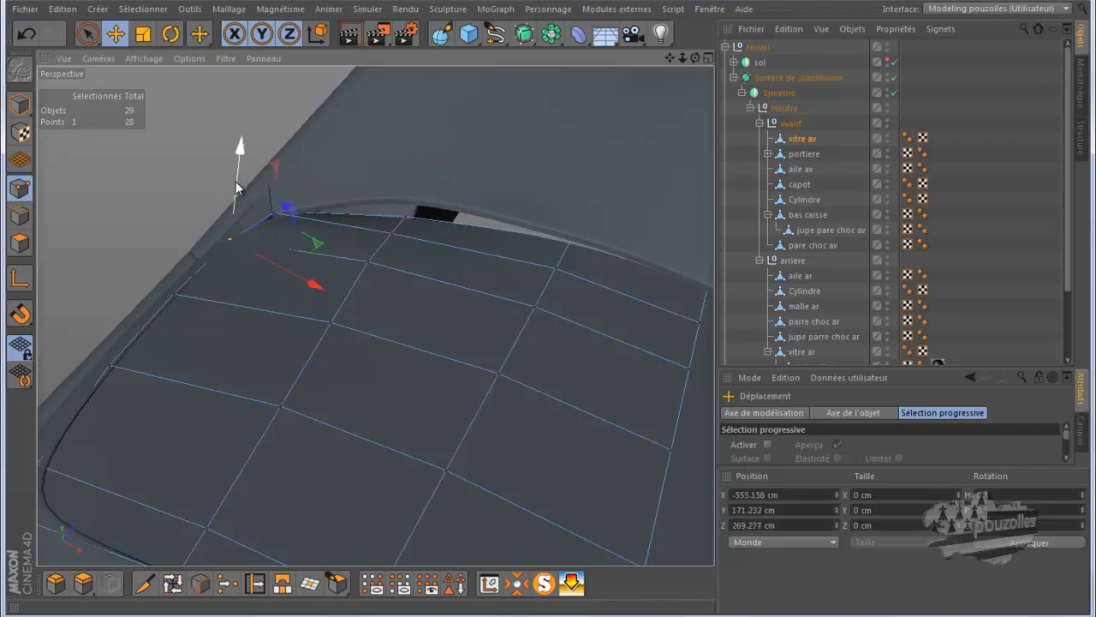
left_click_drag(237, 183, 238, 183)
Raise the windshield's outermost border point at the hood corner to about Y 81 cm.
scroll(221, 249, "up", 4)
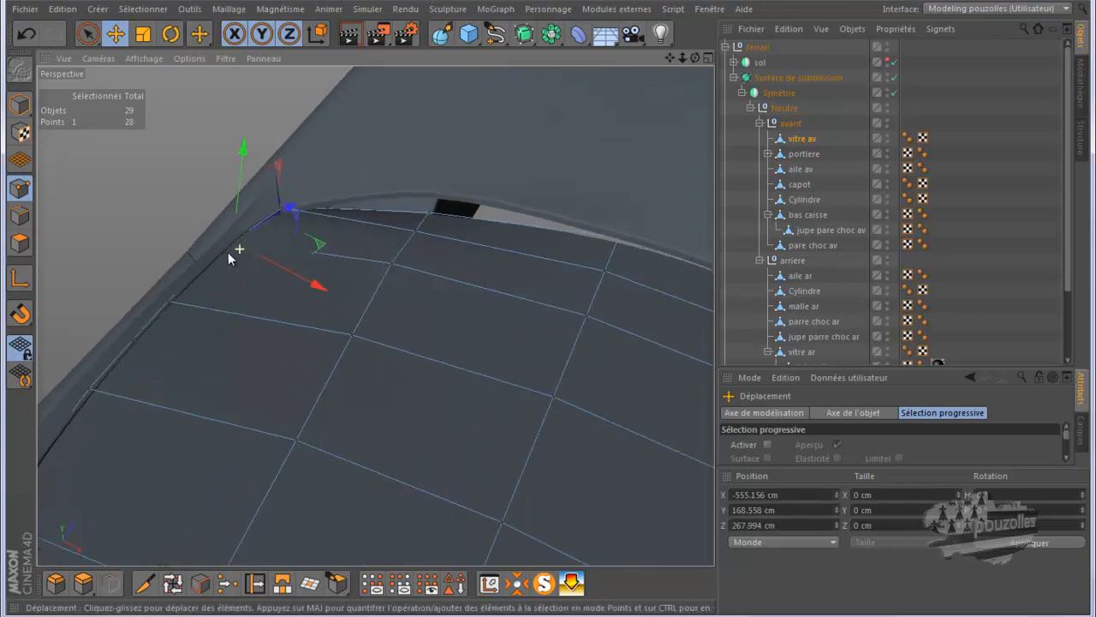
scroll(232, 252, "up", 5)
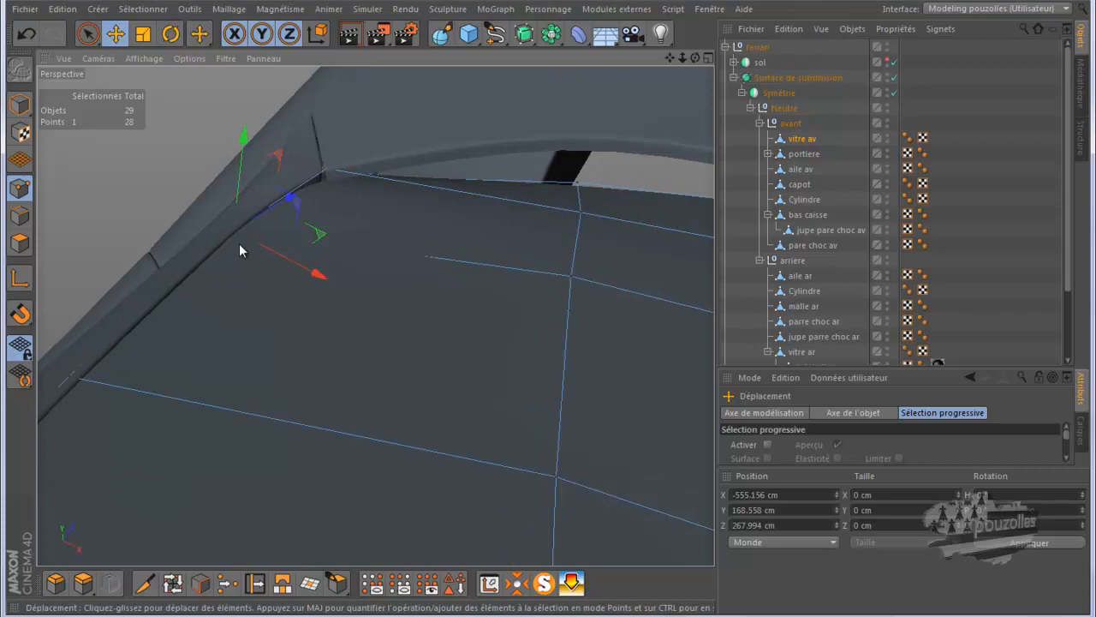
left_click_drag(239, 243, 262, 245, "alt")
left_click(370, 180)
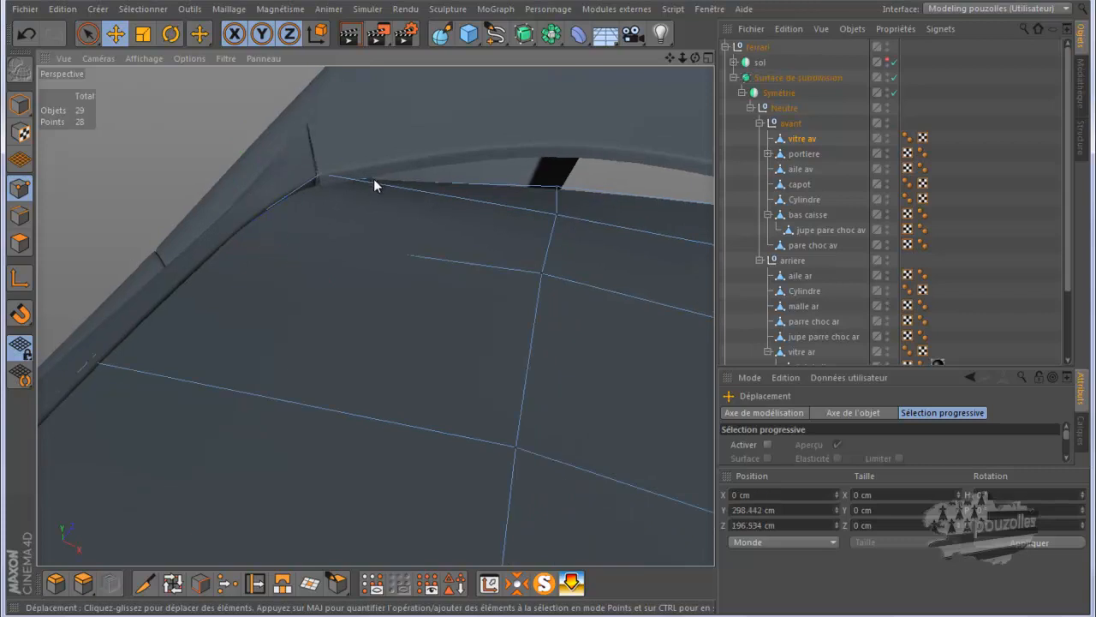
left_click(379, 179)
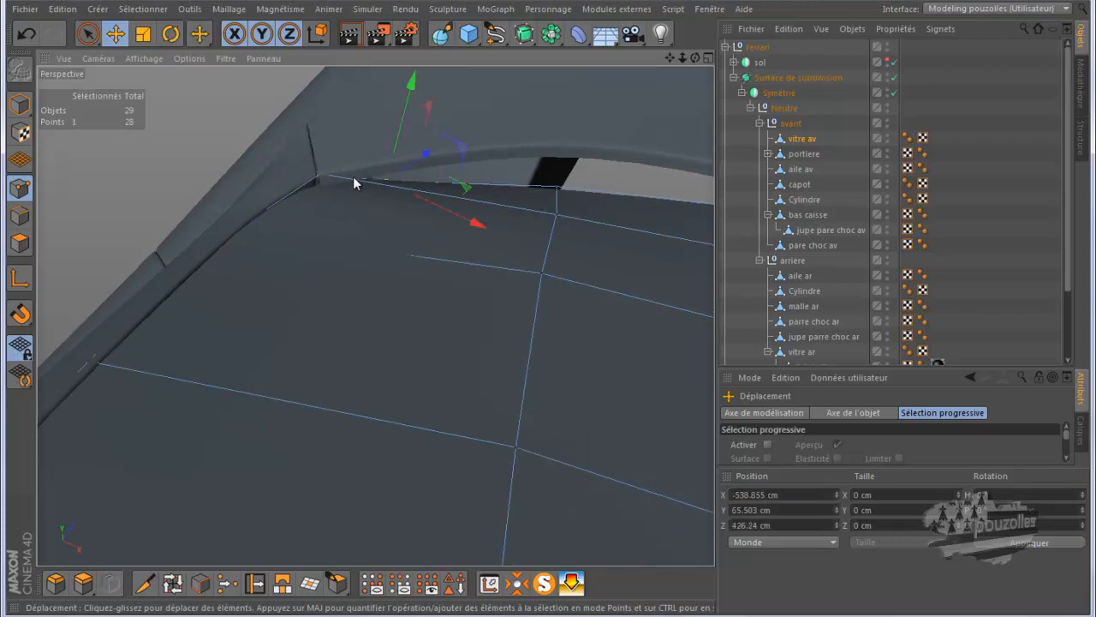
left_click_drag(401, 121, 405, 111)
In the Haut view, move the hood-corner border point closer to the pillar corner, to about X -545 cm and Z 402 cm.
key("F5")
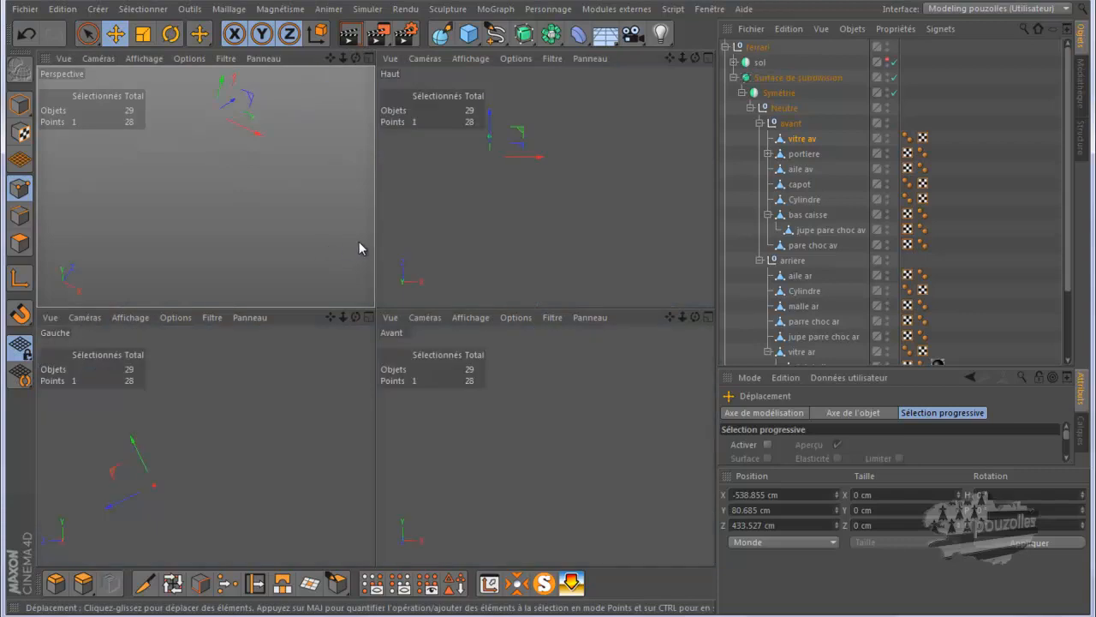
middle_click(470, 245)
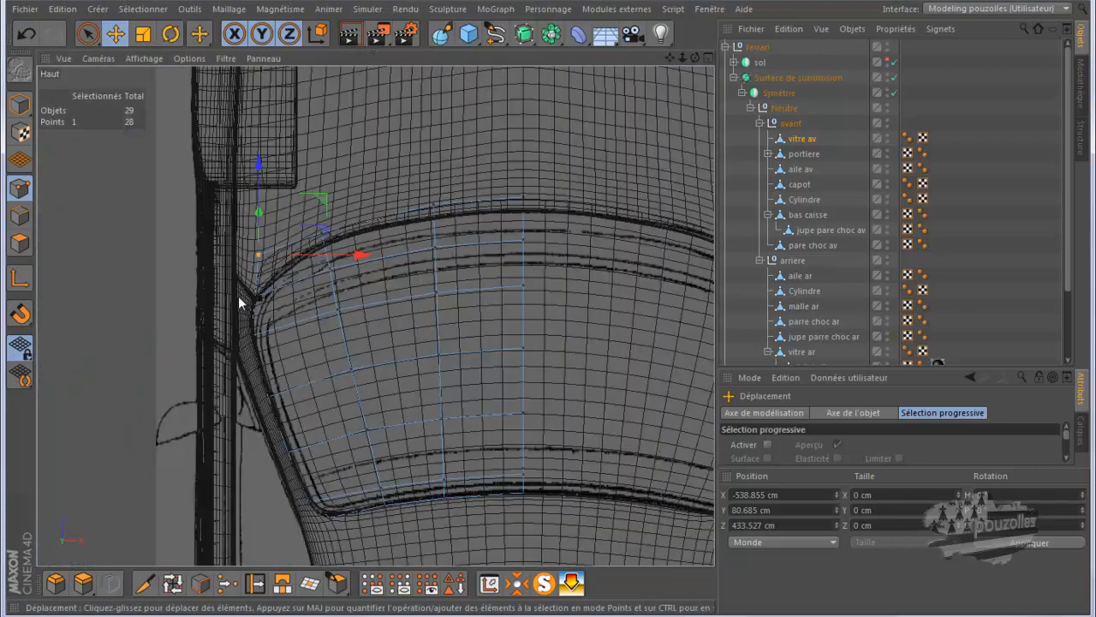
scroll(239, 296, "up", 3)
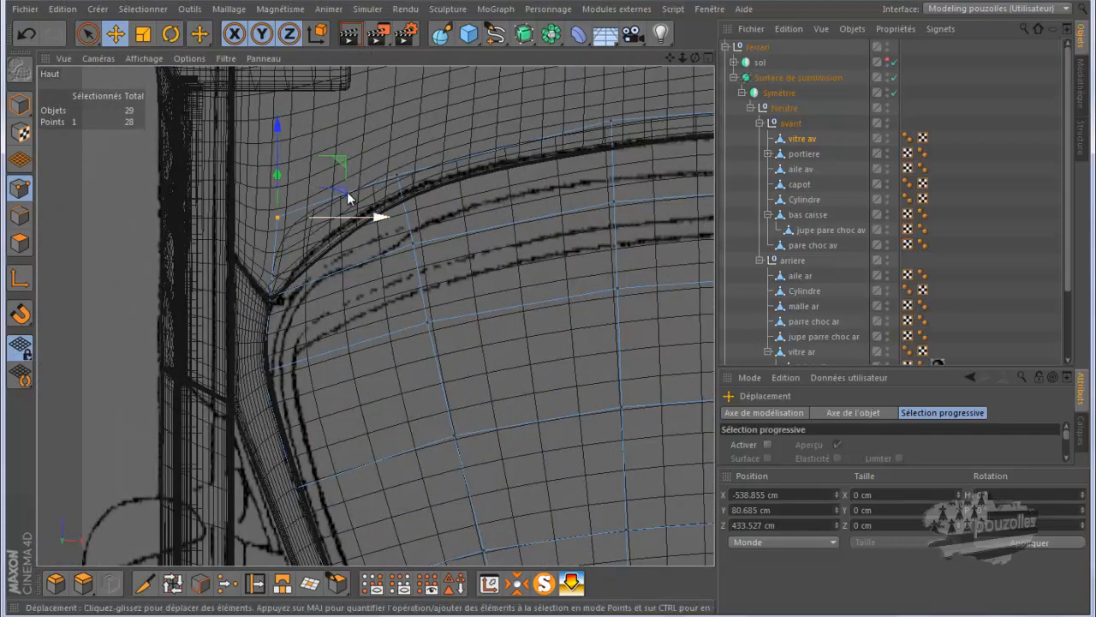
left_click_drag(342, 165, 338, 203)
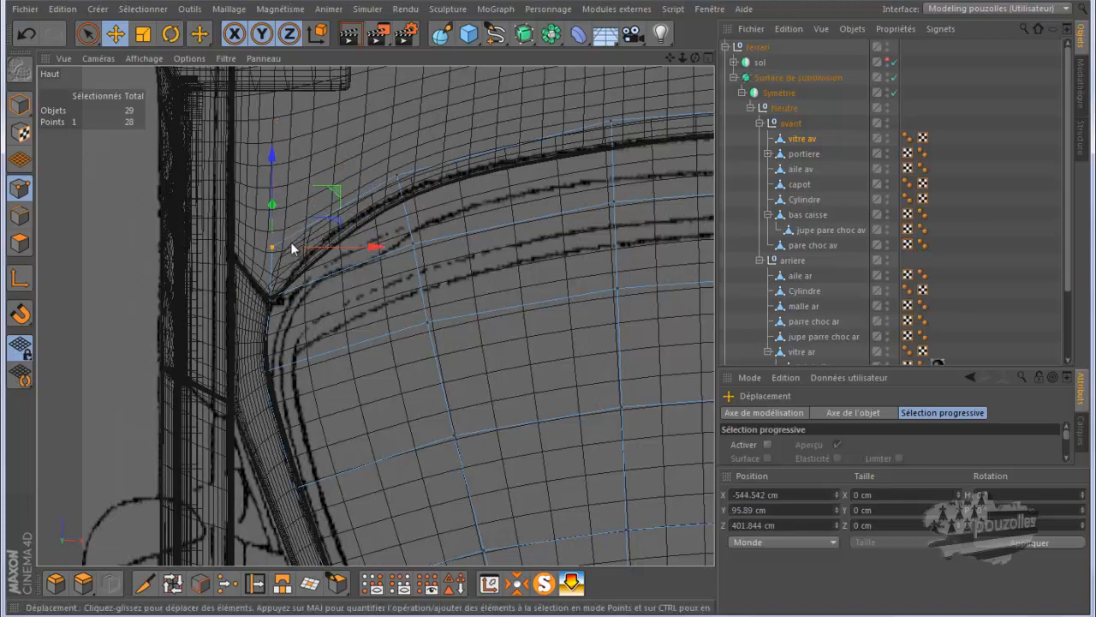
middle_click(178, 286)
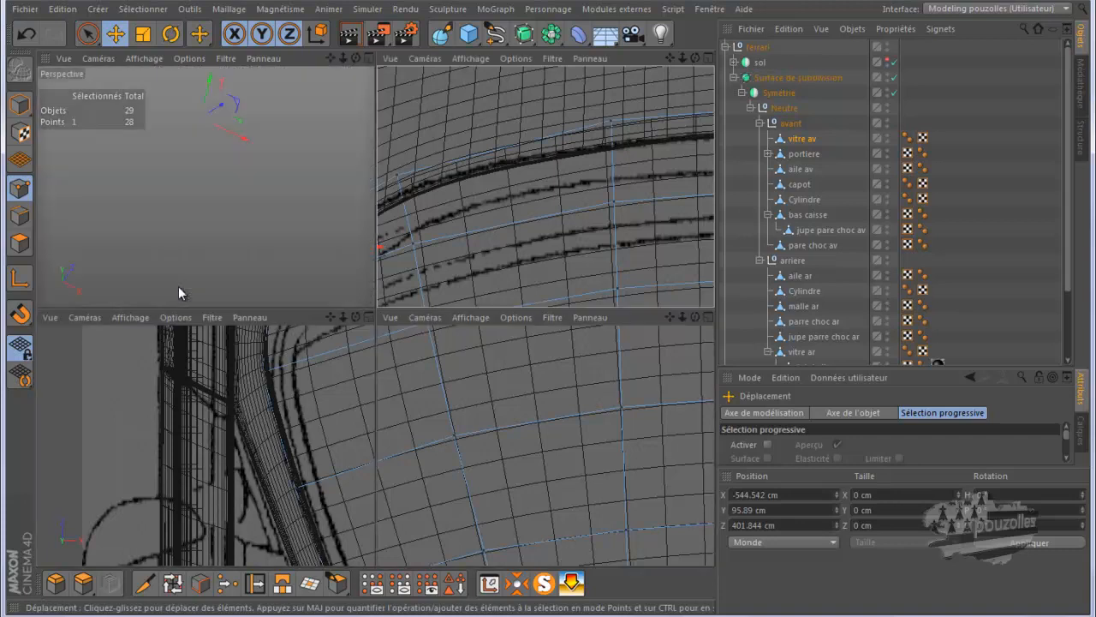
middle_click(190, 242)
Check the windshield's fit in perspective and raise the outer lengthwise cut's point nearest the hood border to about Y 147 cm.
left_click_drag(272, 249, 506, 223, "alt")
left_click_drag(463, 429, 625, 131, "alt")
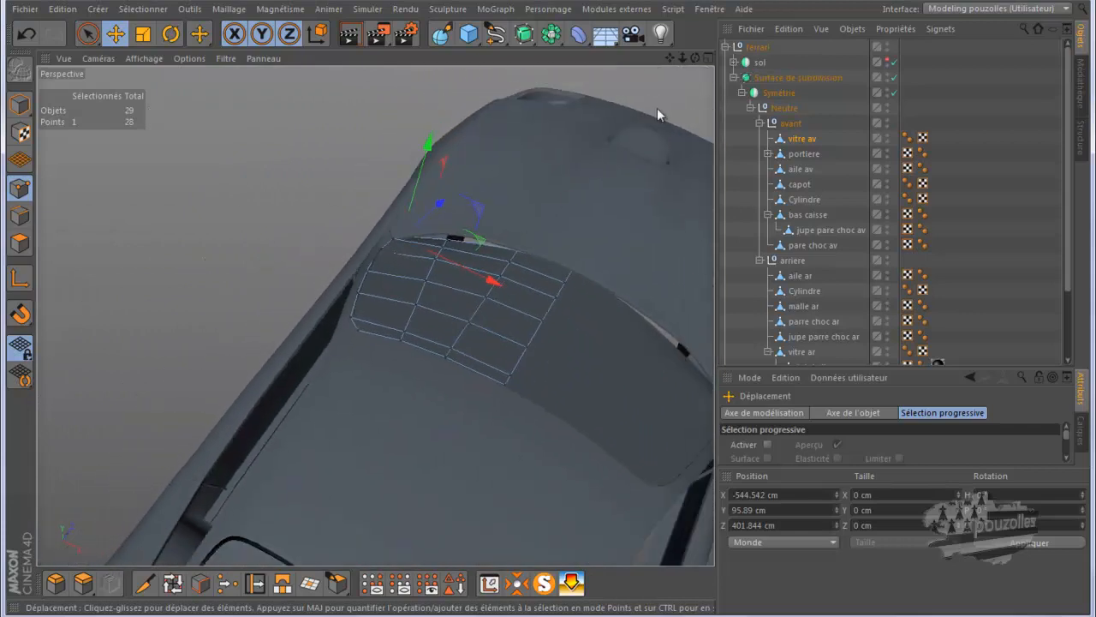
left_click_drag(374, 316, 547, 305, "alt")
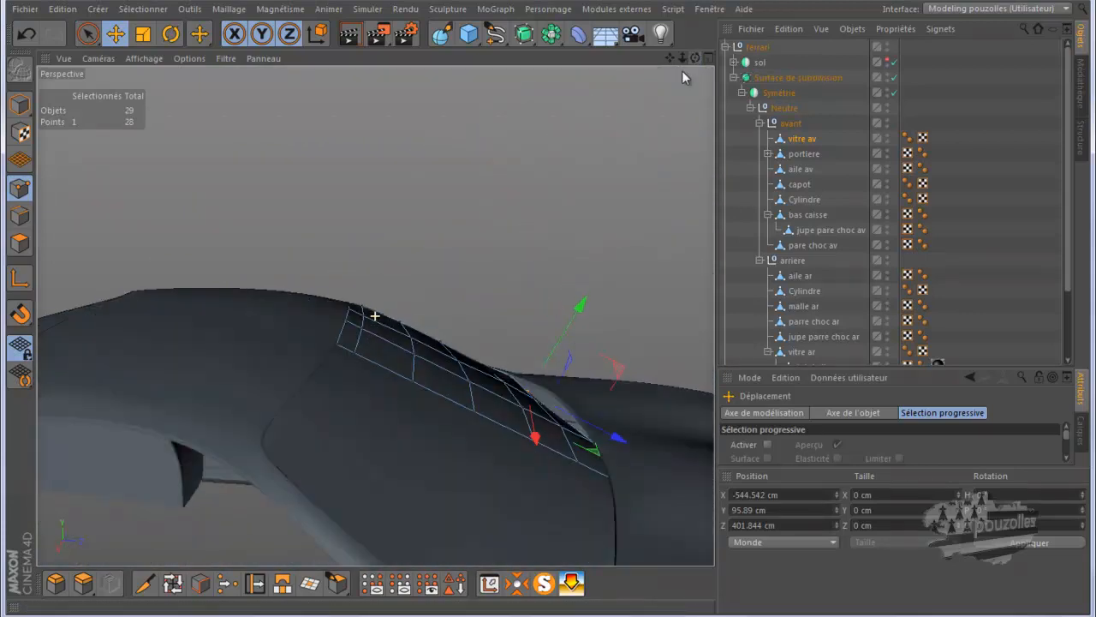
left_click_drag(501, 215, 489, 215, "alt")
mouse_move(551, 320)
left_mouse_down("alt")
mouse_move(569, 313)
mouse_move(549, 309)
left_mouse_up("alt")
scroll(264, 312, "up", 6)
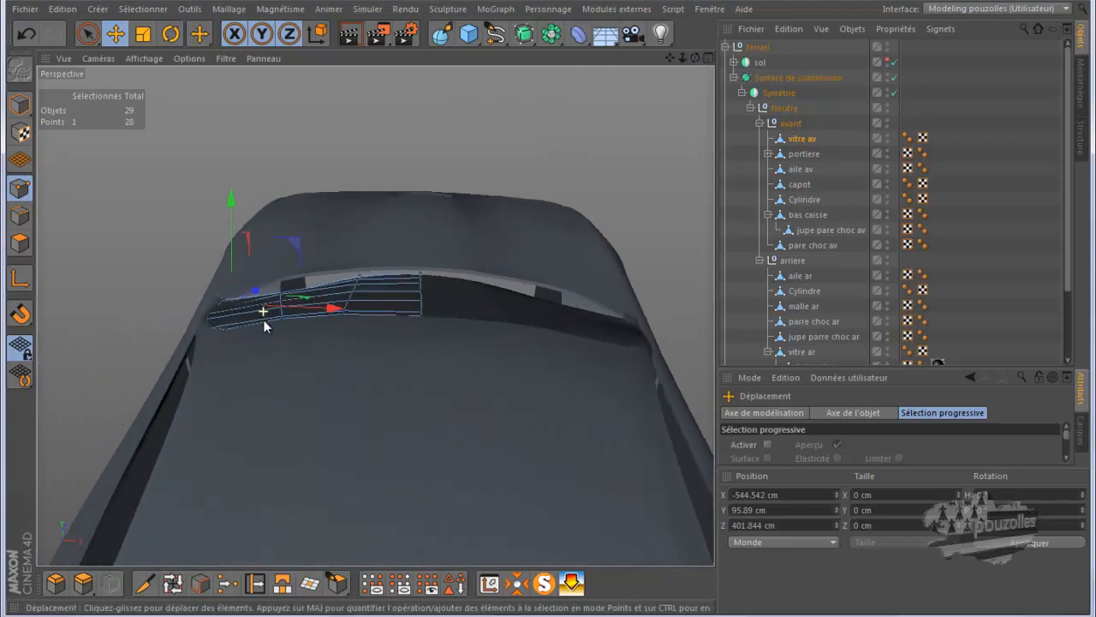
scroll(271, 322, "up", 4)
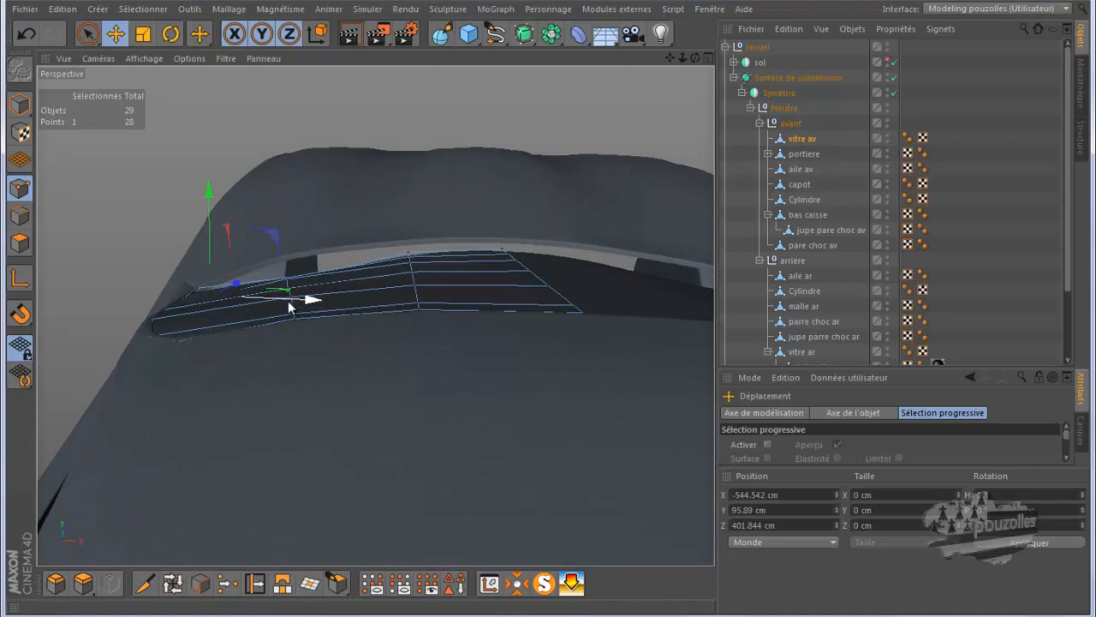
left_click(291, 309)
left_click(293, 298)
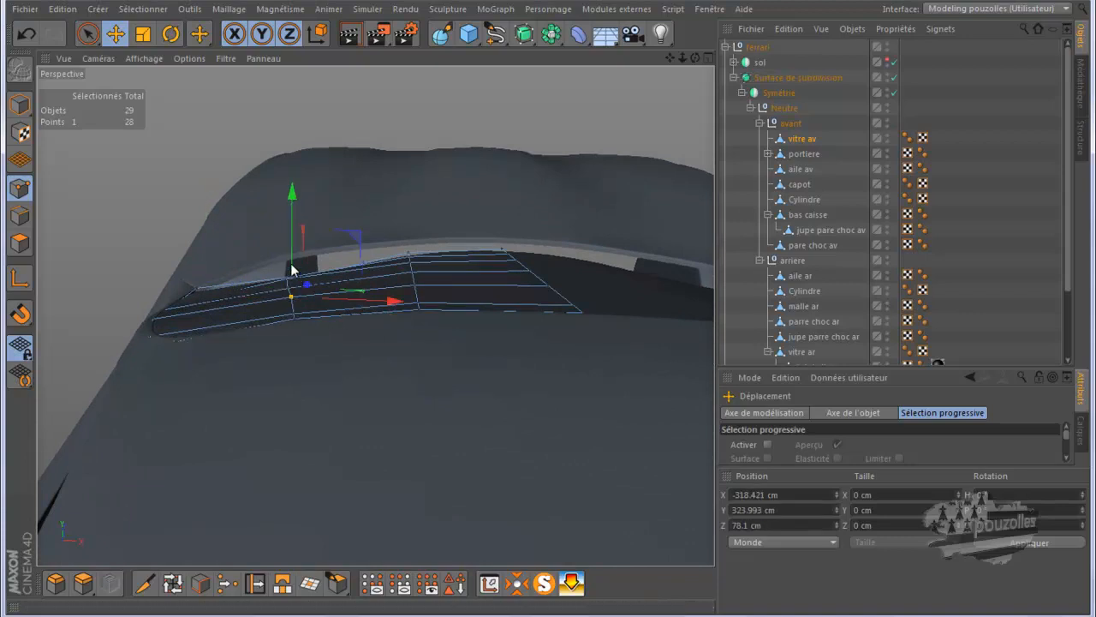
left_click_drag(291, 248, 290, 223)
left_click(288, 279)
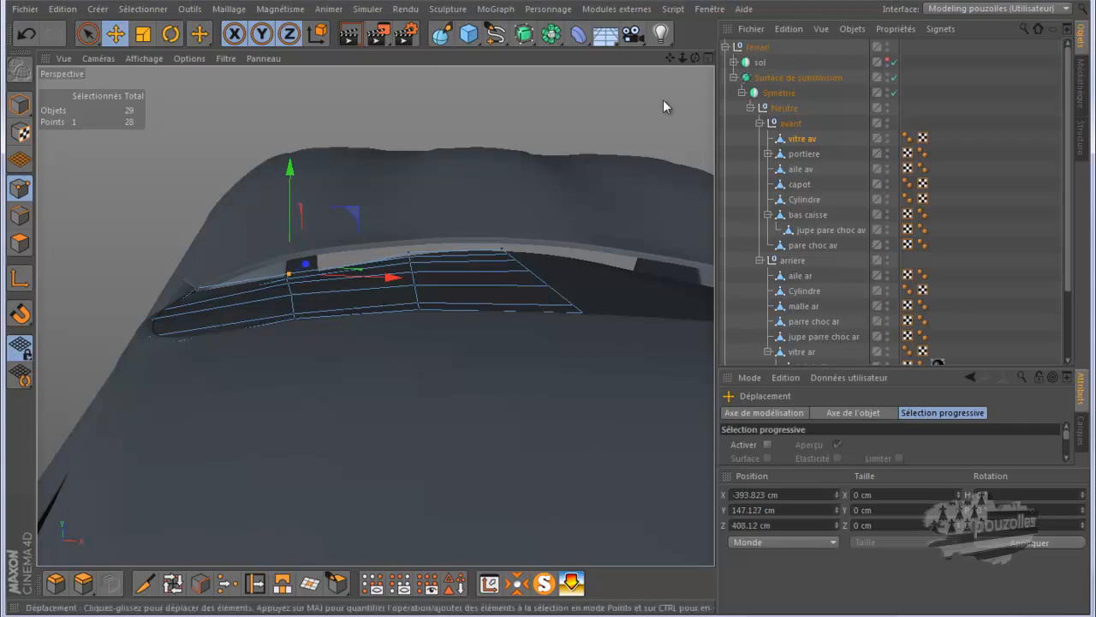
Turn off Surface de subdivision to show the unsmoothed windshield cage against the side blueprint in the Gauche view.
left_click_drag(694, 58, 565, 311)
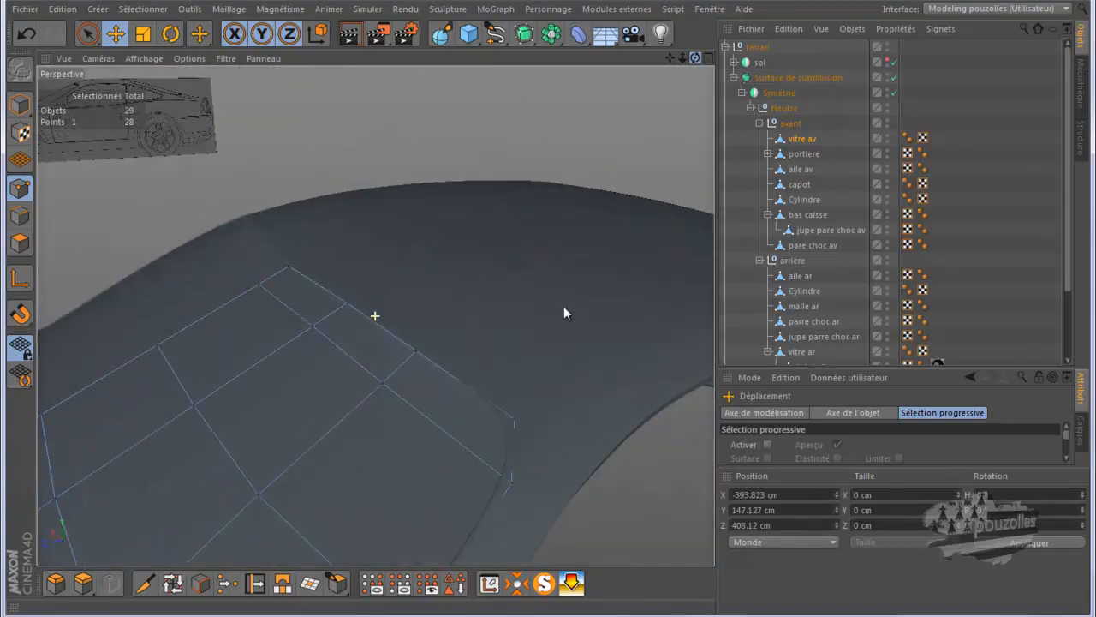
middle_click(441, 348)
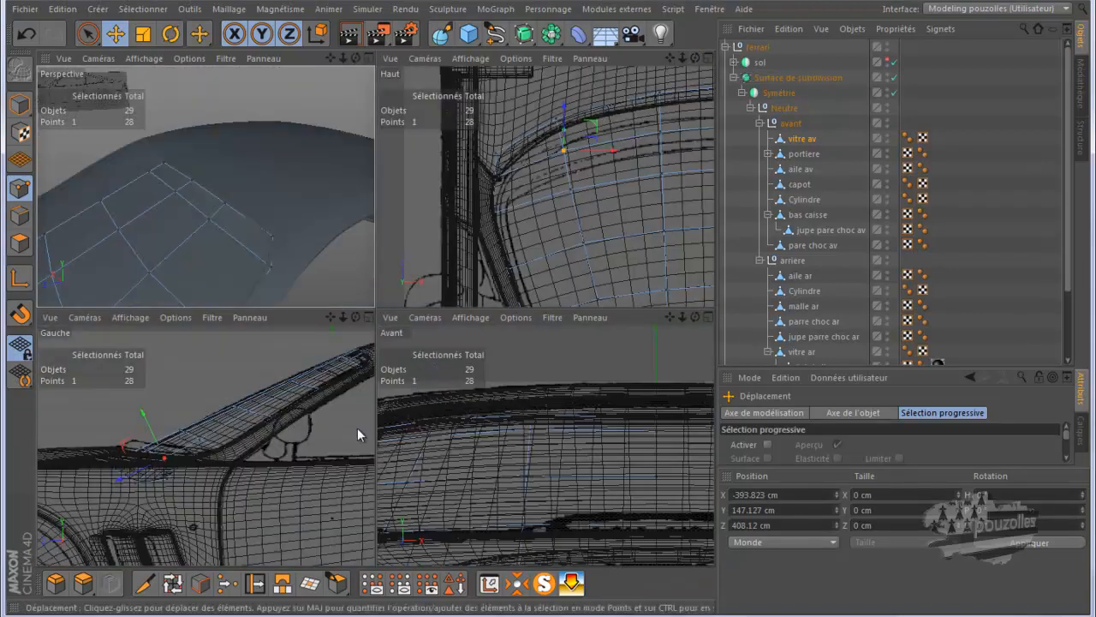
middle_click(357, 428)
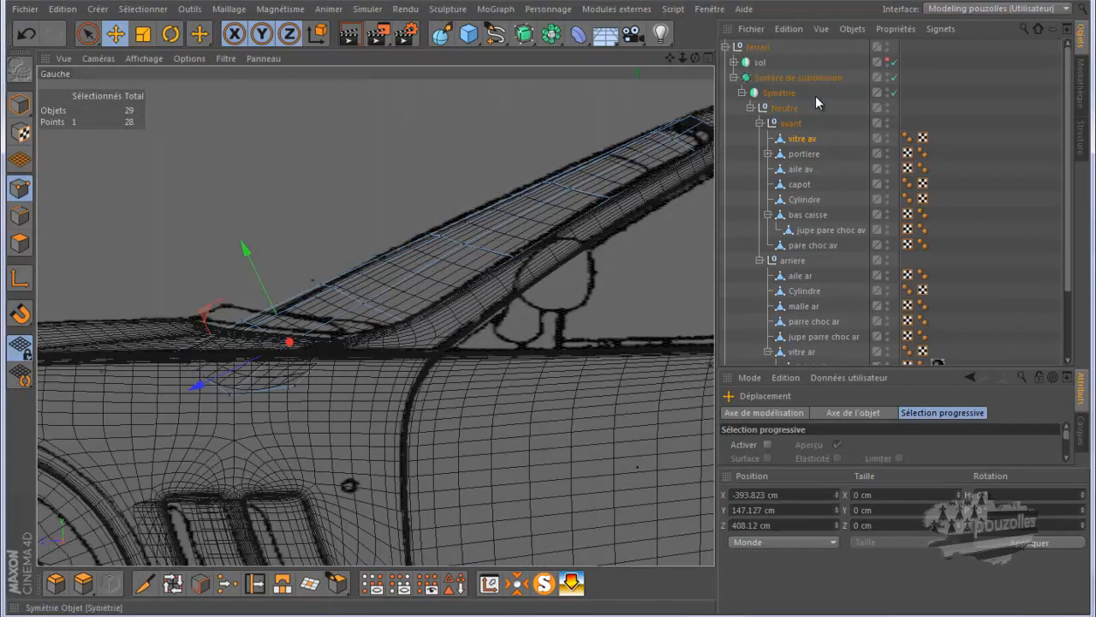
left_click(894, 77)
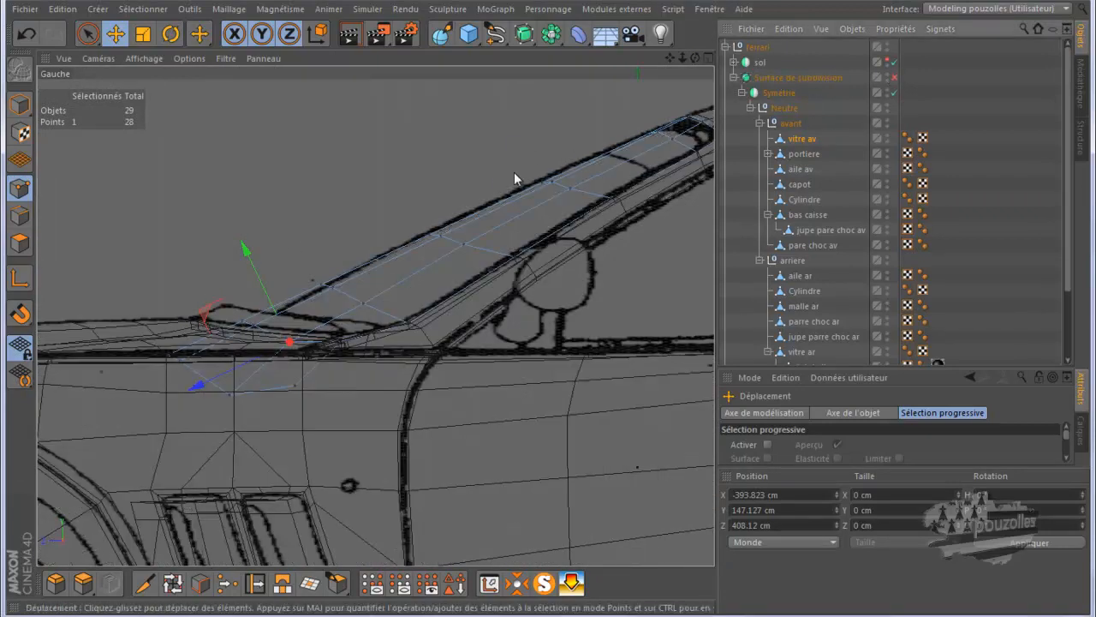
scroll(496, 178, "up", 1)
scroll(496, 178, "up", 1)
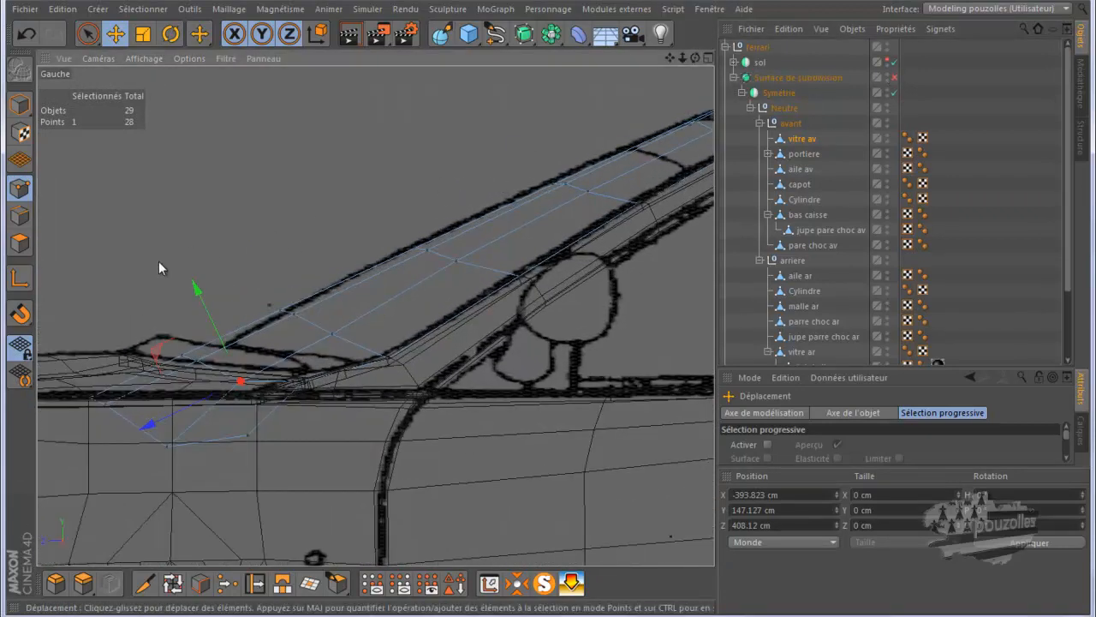
Select the crosswise row of four windshield points nearest the hood border and adjust its position in the side view.
left_click(87, 34)
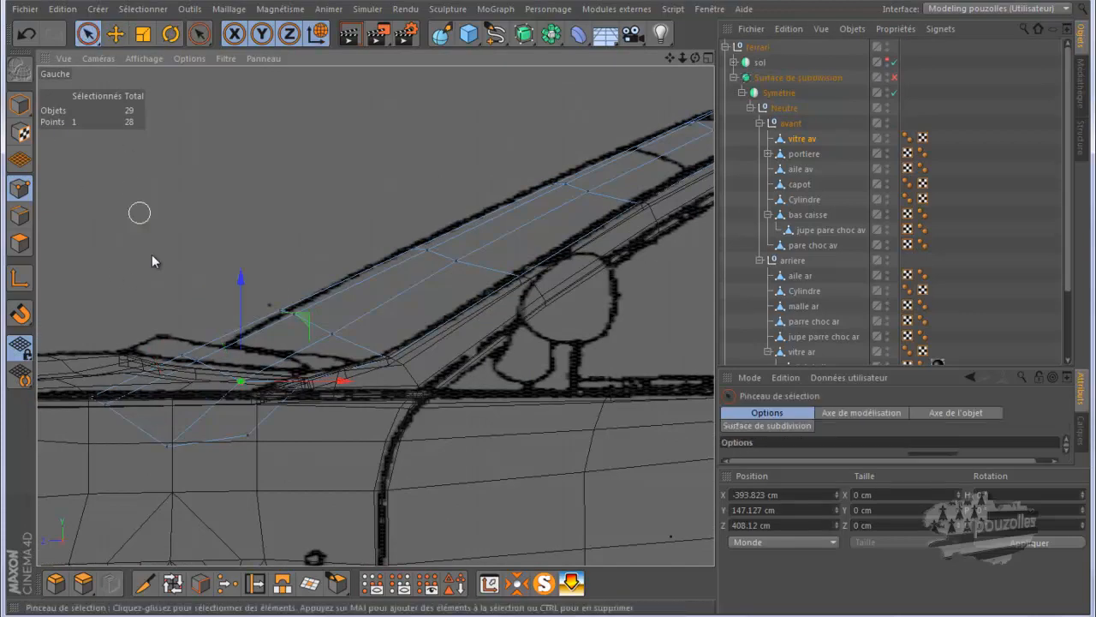
mouse_move(171, 334)
left_mouse_down()
mouse_move(247, 385)
mouse_move(323, 385)
mouse_move(326, 419)
left_mouse_up()
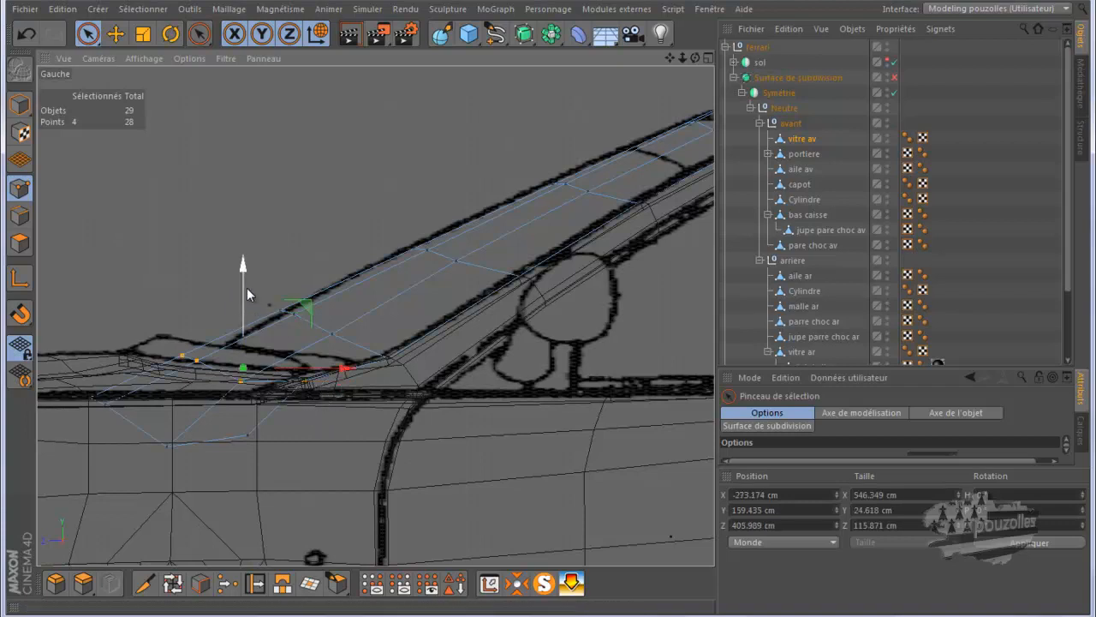
mouse_move(245, 285)
left_mouse_down()
mouse_move(244, 305)
mouse_move(281, 311)
left_mouse_up()
Adjust the lower centerline points of the next two crosswise rows vertically to follow the blueprint's windshield profile.
left_click(274, 306)
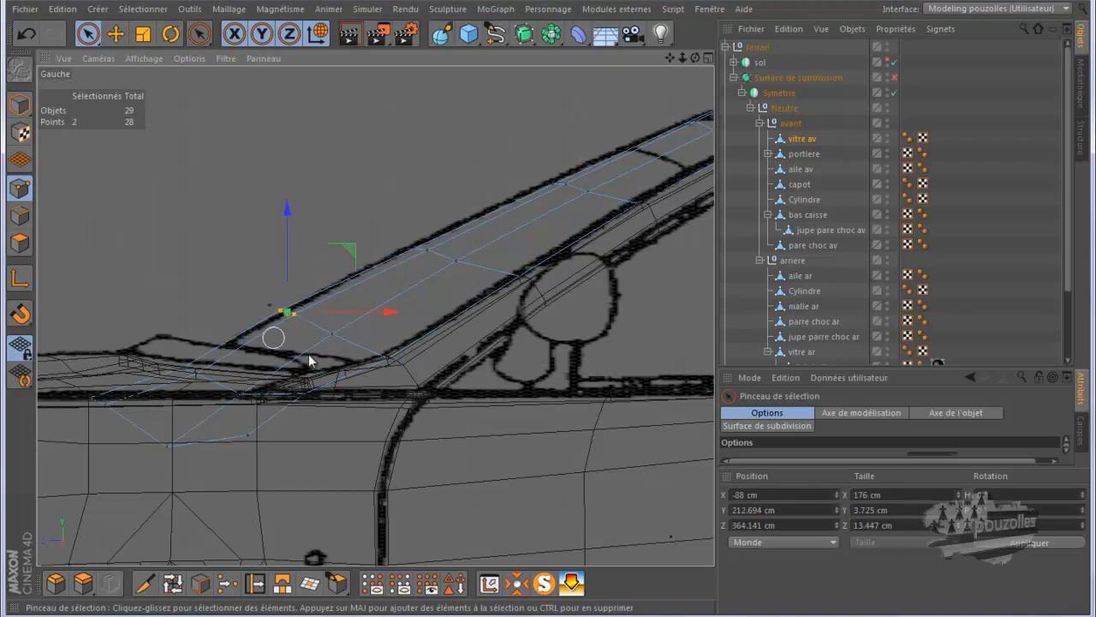
scroll(514, 311, "up", 2)
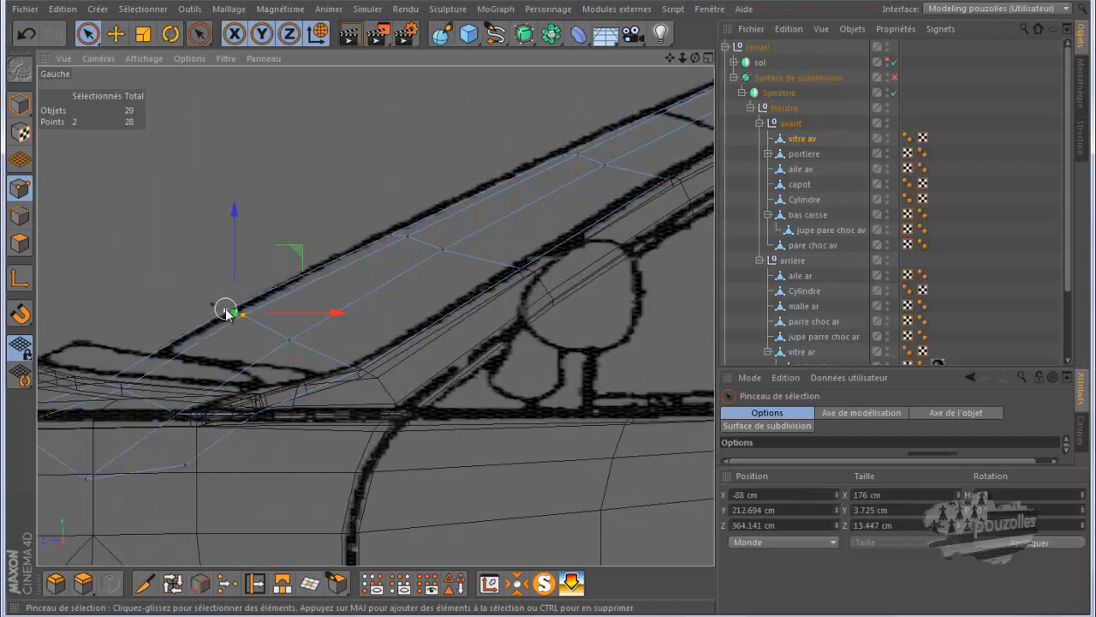
left_click_drag(225, 260, 223, 261)
left_click(394, 234)
left_click_drag(391, 195, 392, 196)
Raise the next two centerline points toward the roof onto the blueprint profile, to about Y 338 cm and Y 394 cm.
left_click(562, 155)
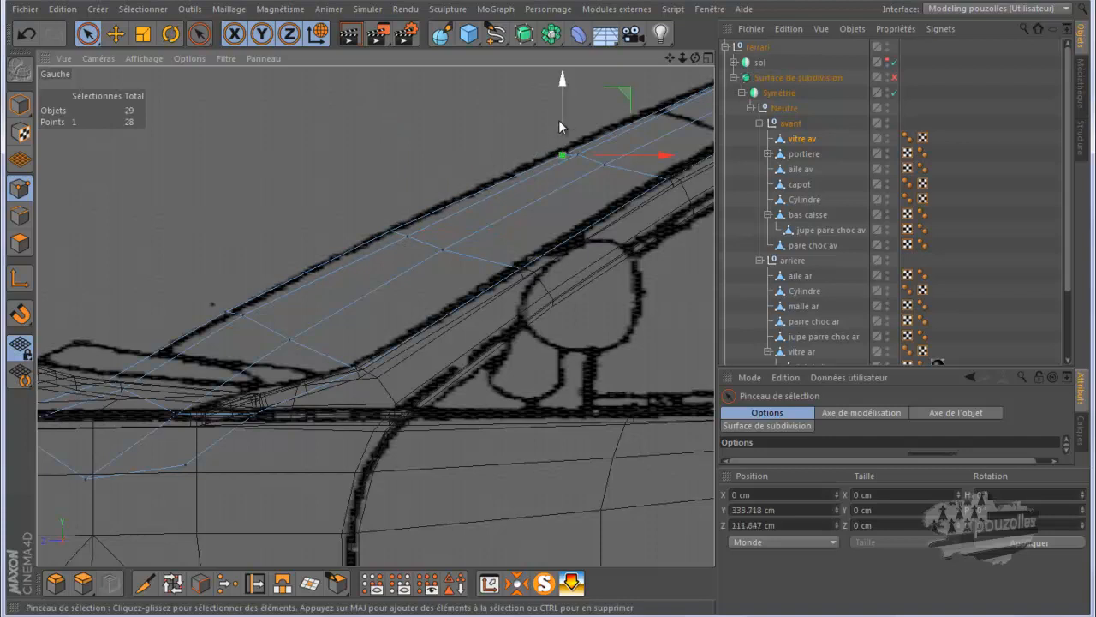
left_click_drag(558, 117, 559, 113)
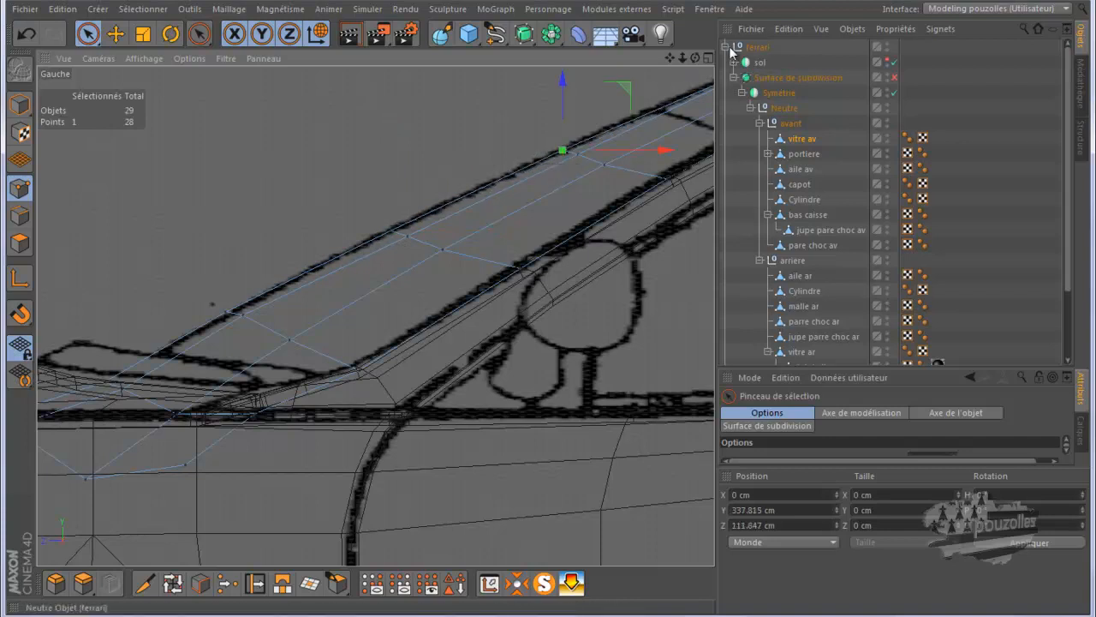
mouse_move(671, 58)
left_mouse_down()
mouse_move(514, 332)
mouse_move(549, 309)
left_mouse_up()
left_click(483, 187)
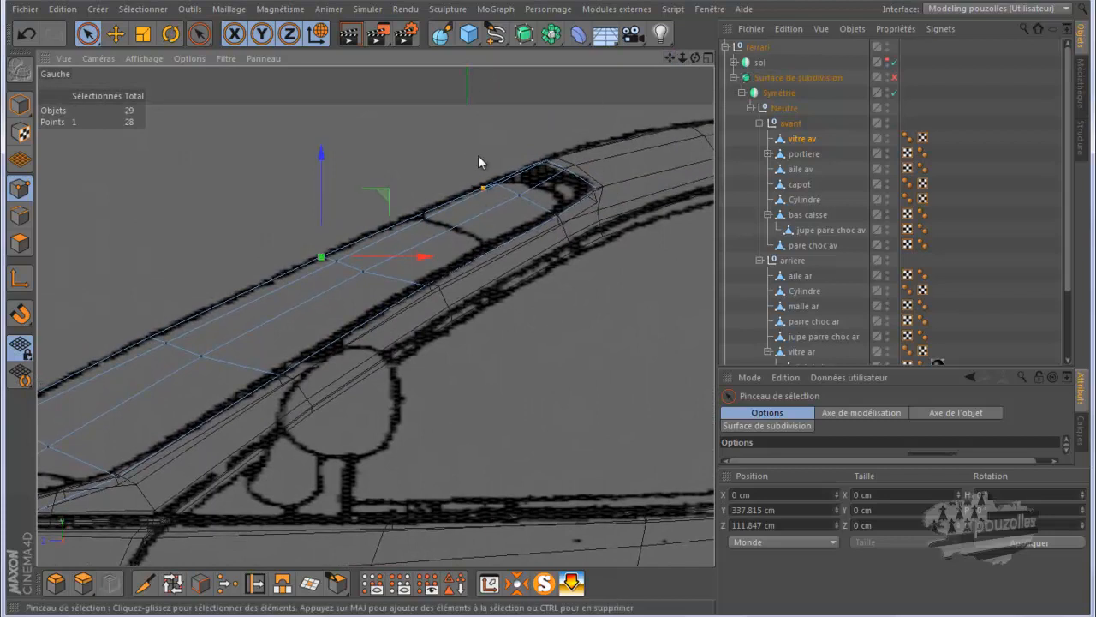
left_click_drag(481, 136, 481, 132)
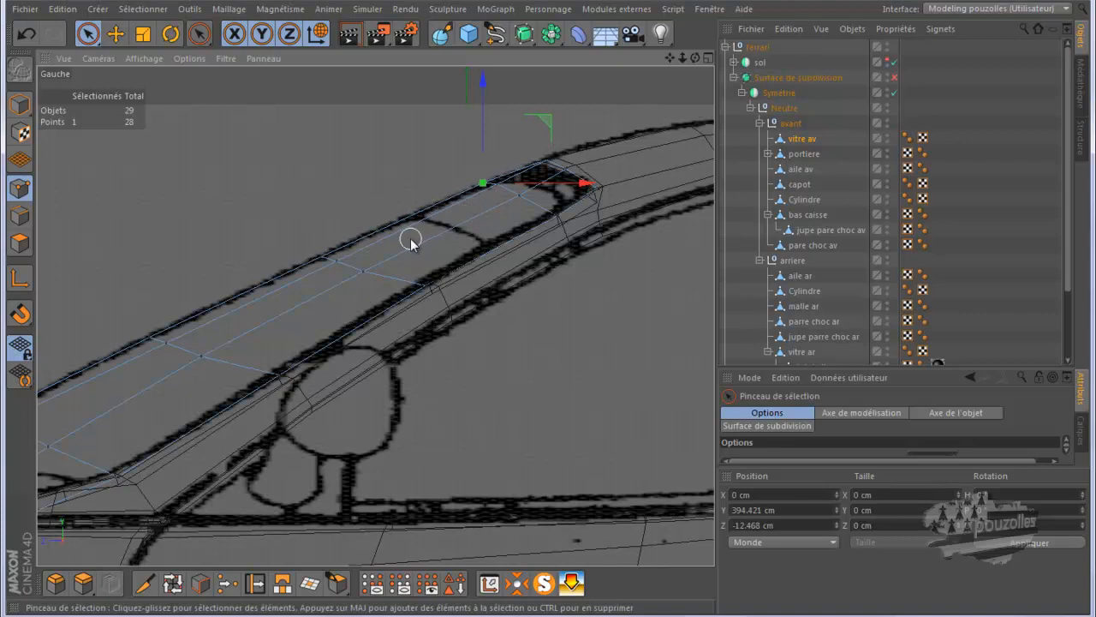
Adjust the height of the lower inner-cut point and raise two neighbouring outer-cut points to even out the windshield's side profile.
scroll(480, 232, "down", 2)
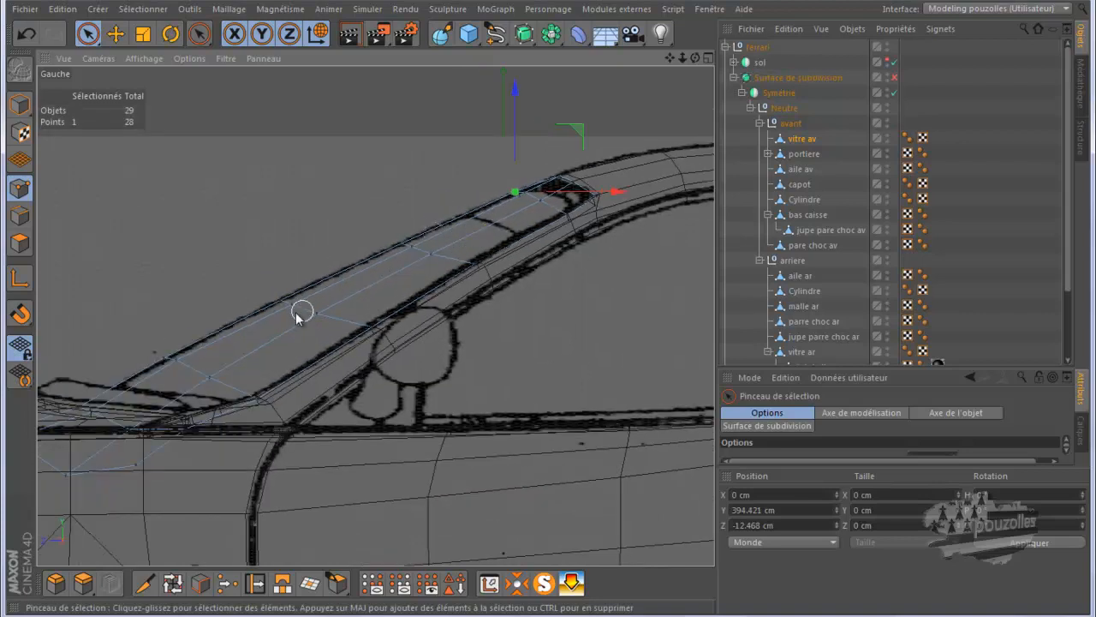
left_click(177, 362)
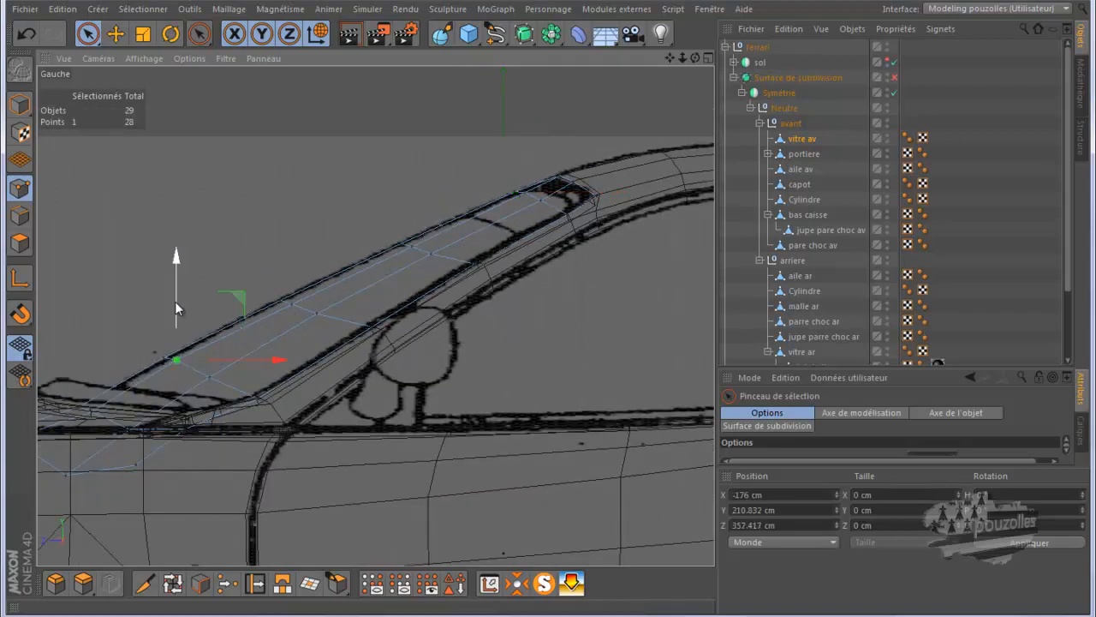
left_click_drag(176, 303, 178, 304)
left_click(219, 326)
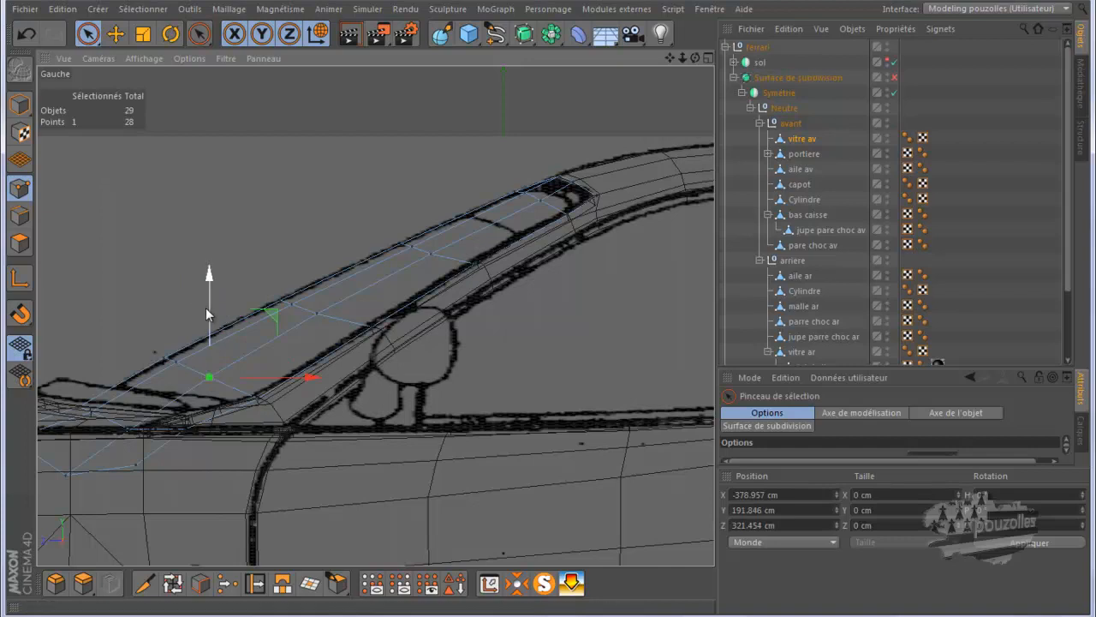
left_click_drag(206, 308, 206, 304)
left_click(319, 315)
left_click_drag(322, 251, 319, 243)
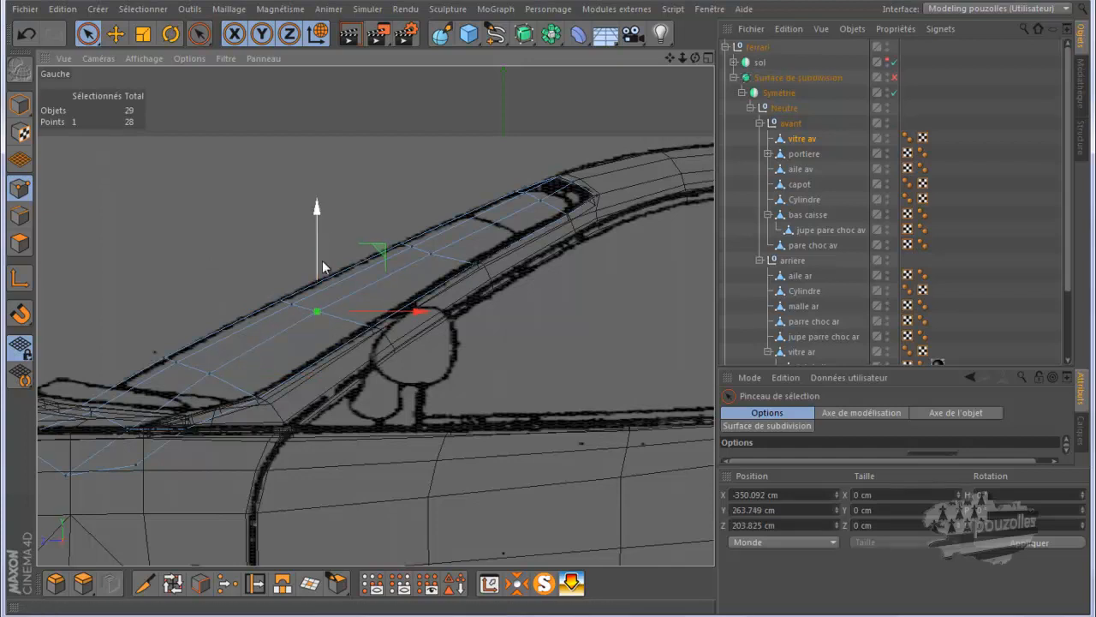
Raise two windshield points in the row midway up, the centerline one to about Y 337 cm, and the outer point near the roof to about Y 389 cm.
left_click(433, 253)
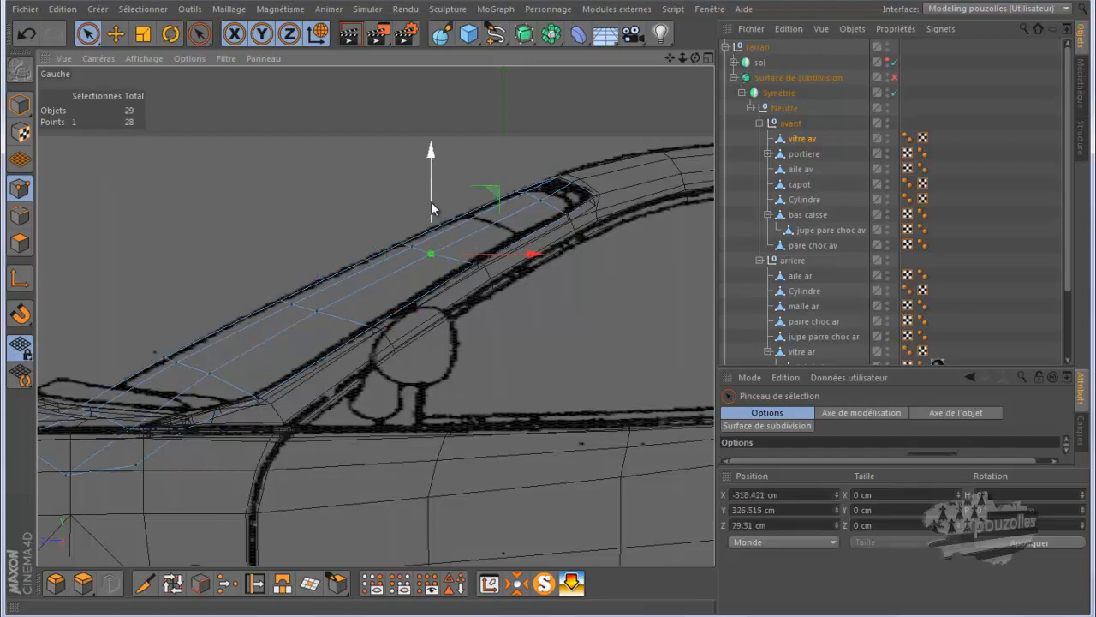
left_click_drag(431, 201, 431, 199)
left_click(413, 246)
left_click_drag(415, 197, 414, 194)
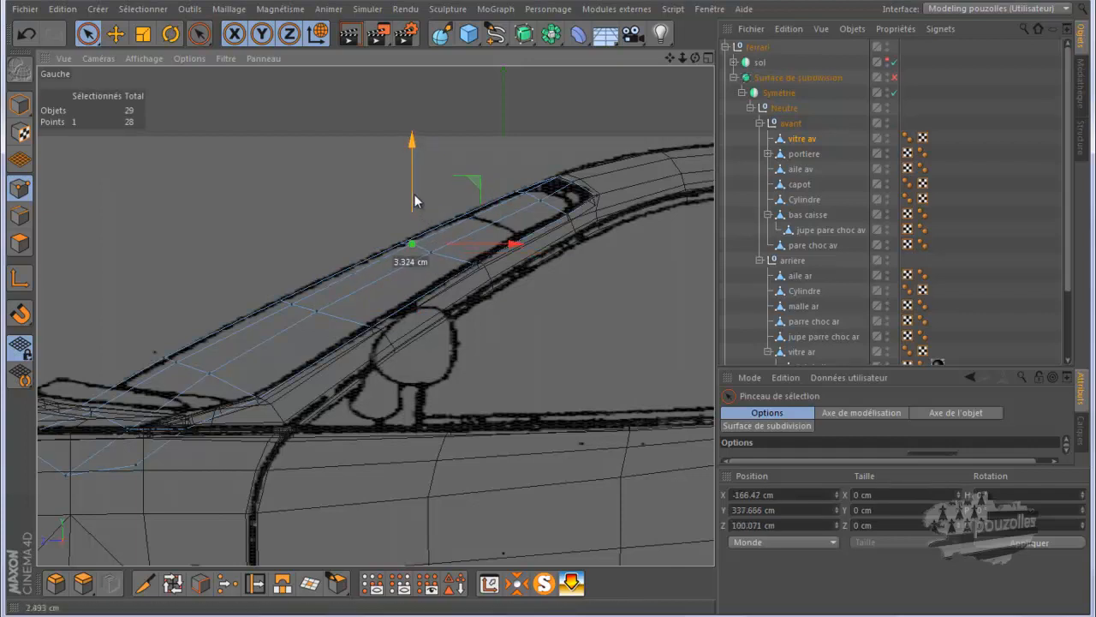
left_click_drag(414, 194, 413, 195)
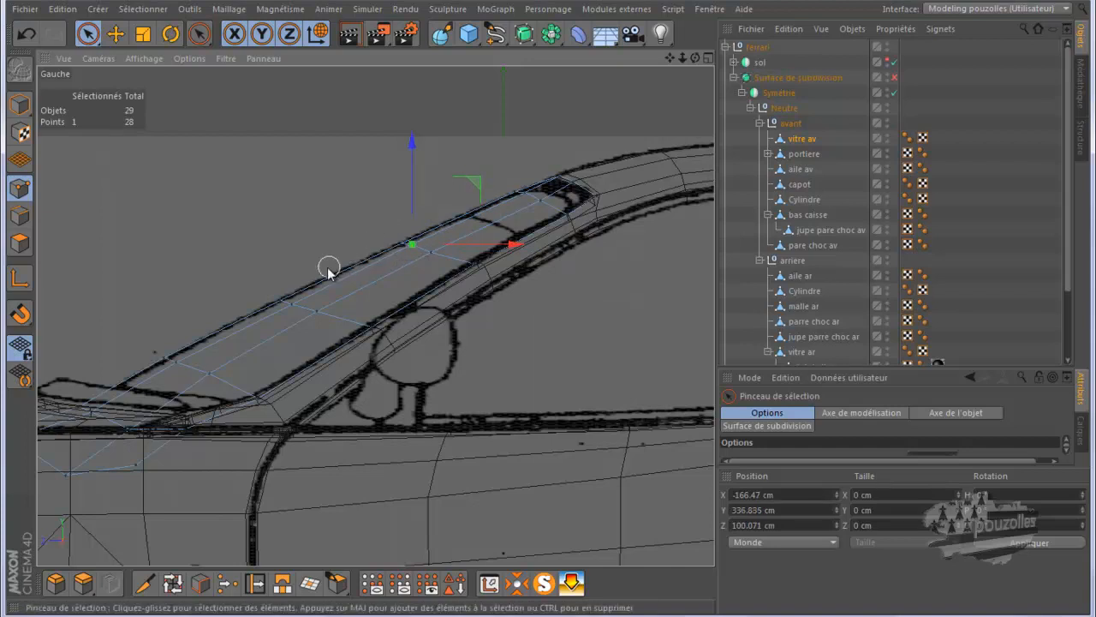
left_click(543, 202)
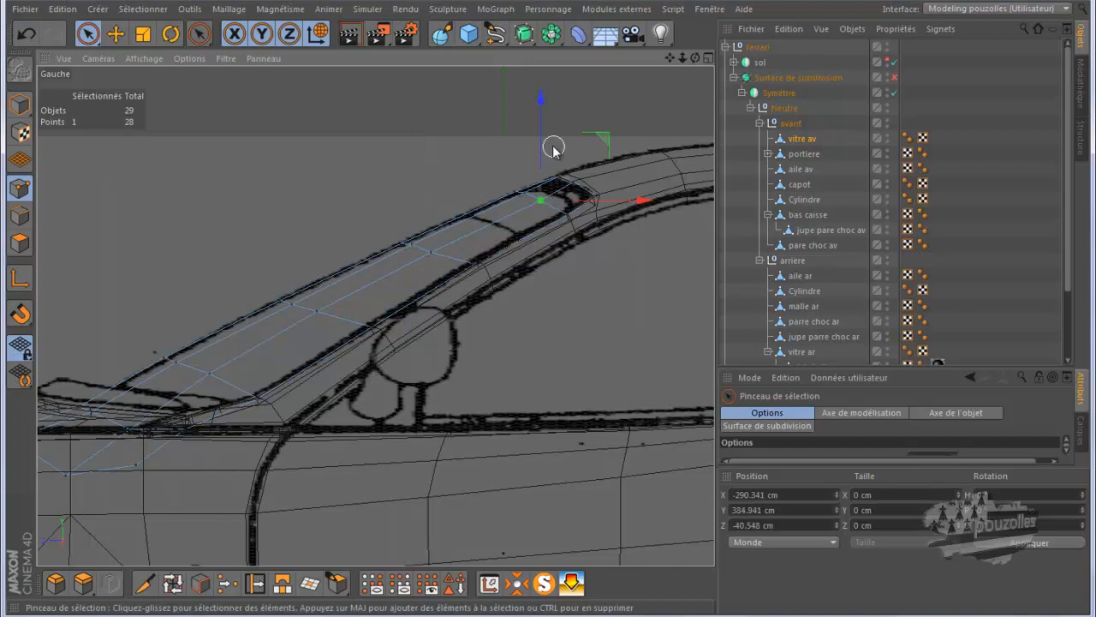
left_click_drag(540, 139, 540, 135)
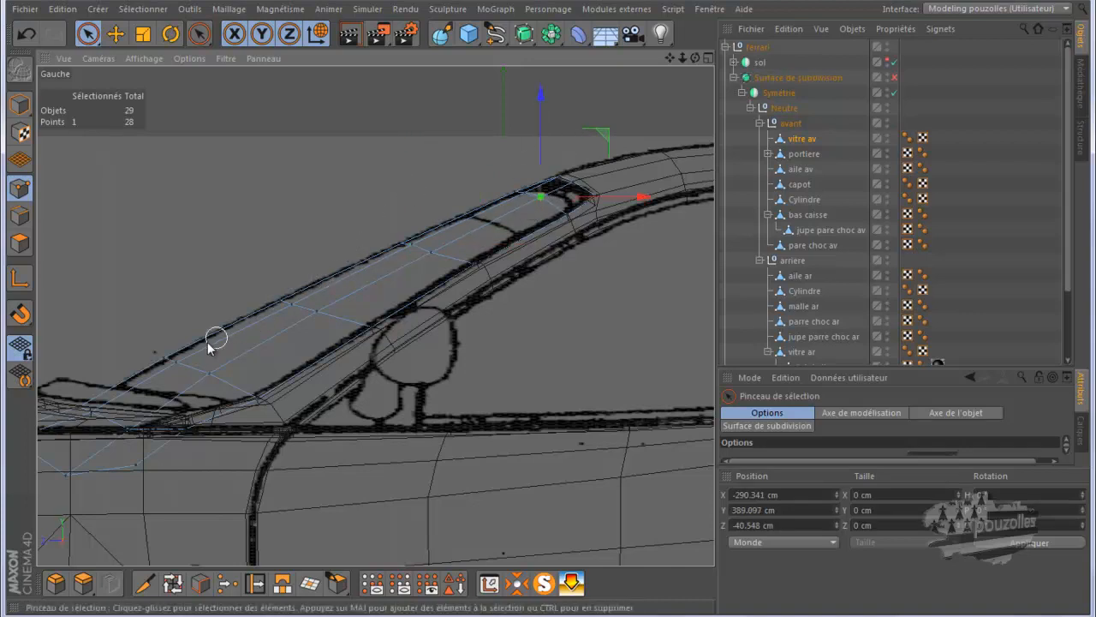
Lower the windshield point just above the hood border to about Y 148 cm in the side view.
left_click(98, 416)
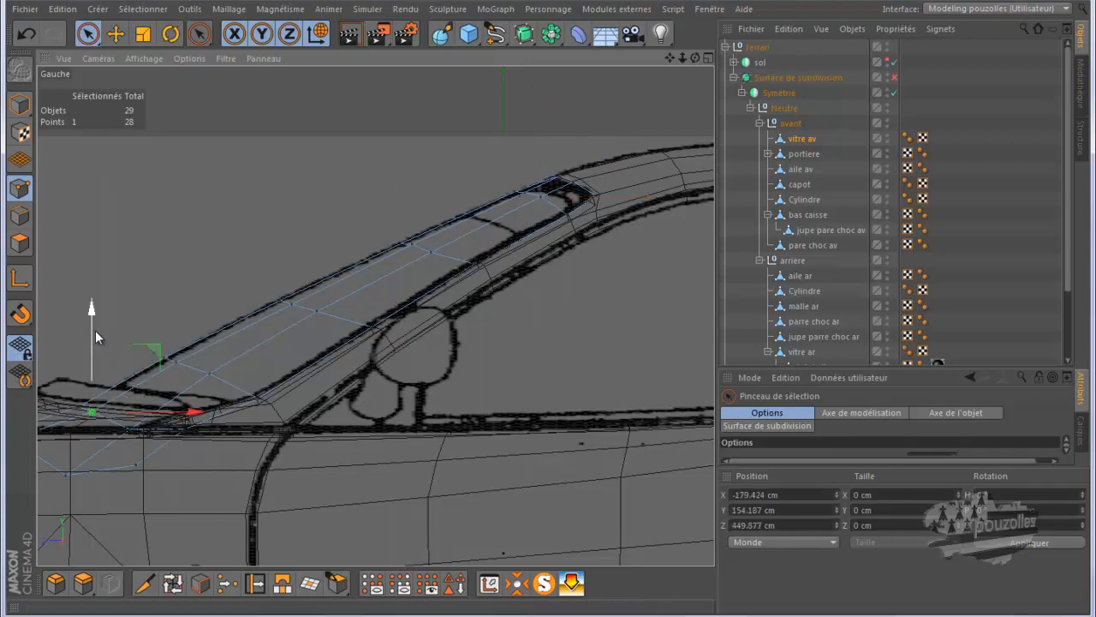
left_click_drag(91, 334, 94, 340)
scroll(378, 279, "down", 3)
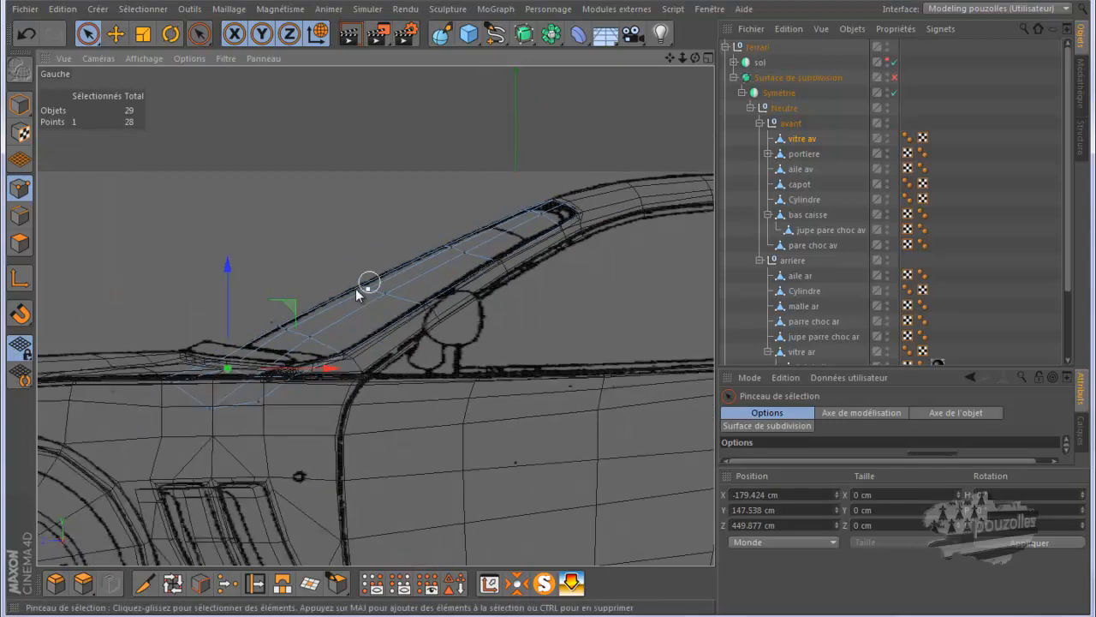
In the perspective view, select the two frontmost inner windshield points under the hood and lower them together to about Y 100 cm.
middle_click(210, 397)
middle_click(338, 230)
scroll(447, 205, "down", 3)
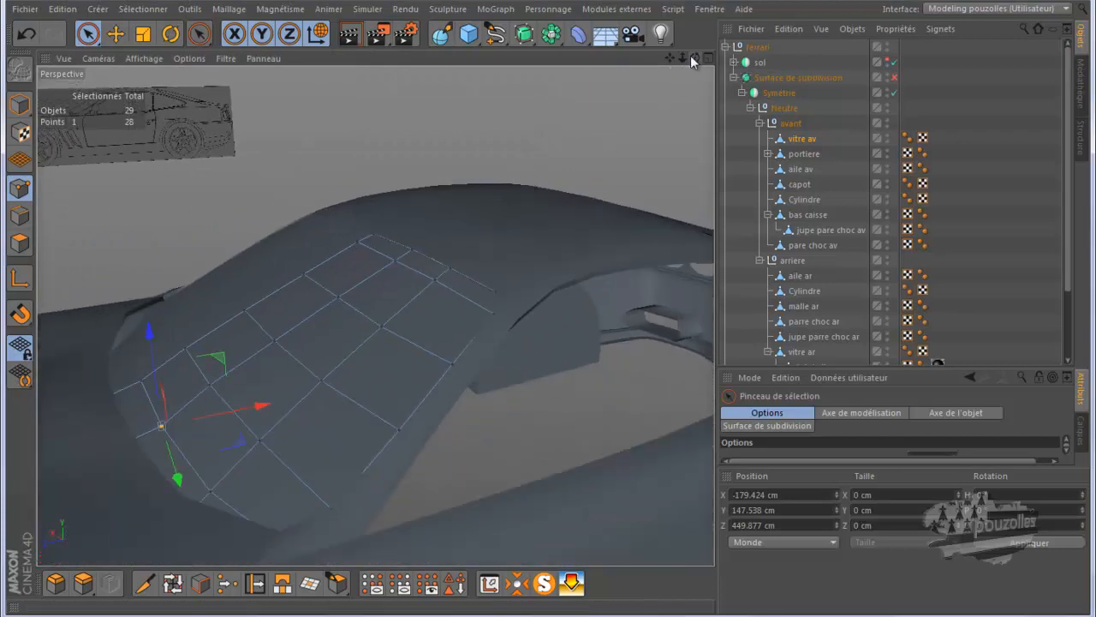
mouse_move(694, 57)
left_mouse_down()
mouse_move(539, 315)
mouse_move(556, 318)
mouse_move(548, 313)
left_mouse_up()
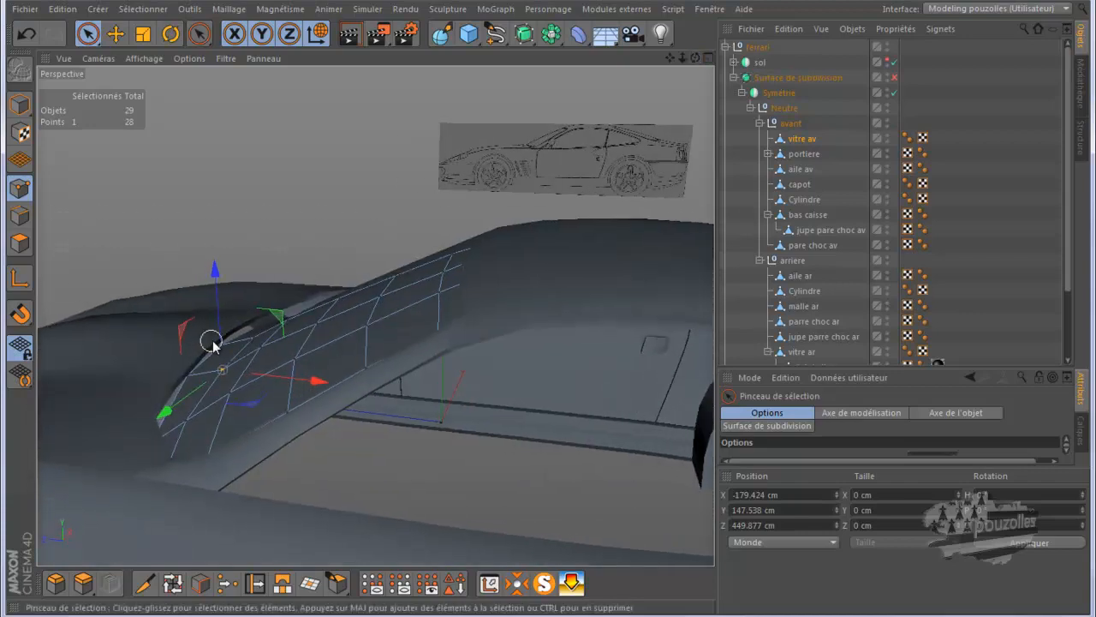
left_click(221, 343, "shift")
left_click_drag(181, 390, 182, 388)
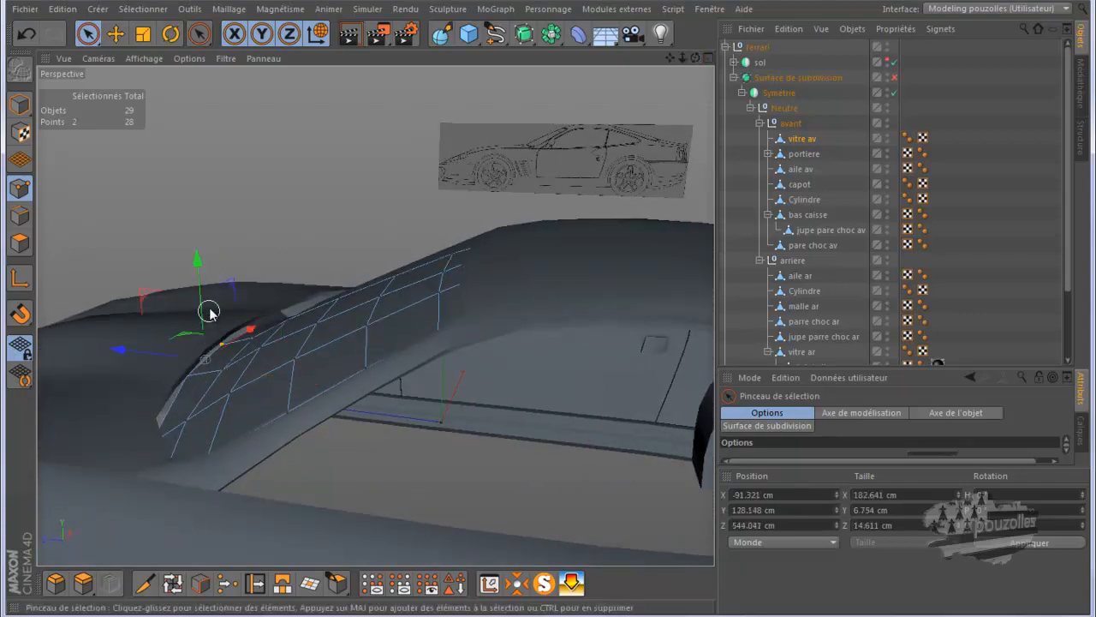
left_click_drag(197, 294, 202, 306)
Render the perspective view of the windshield, enable the subdivision surface, and render the view again to compare.
left_click_drag(436, 220, 536, 185, "alt")
left_click_drag(695, 58, 517, 306)
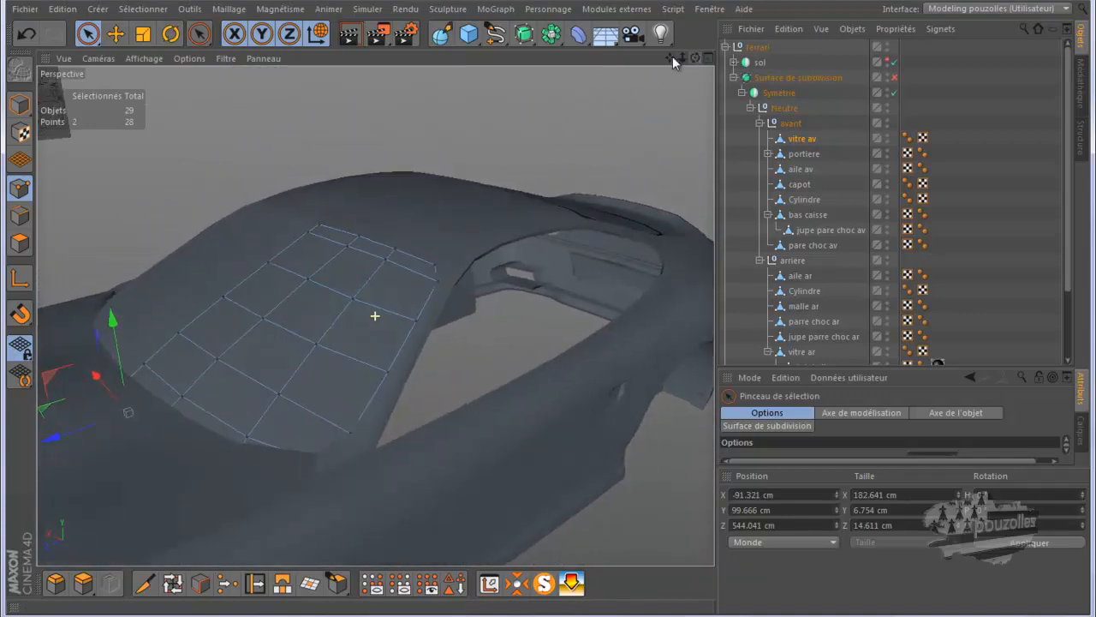
left_click(348, 34)
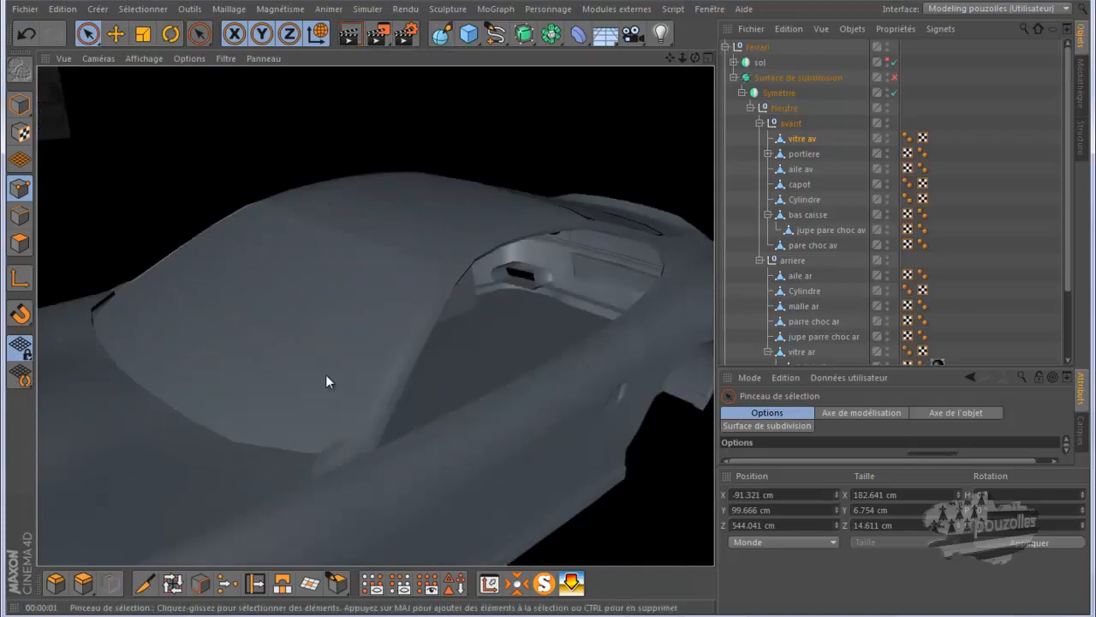
left_click(894, 77)
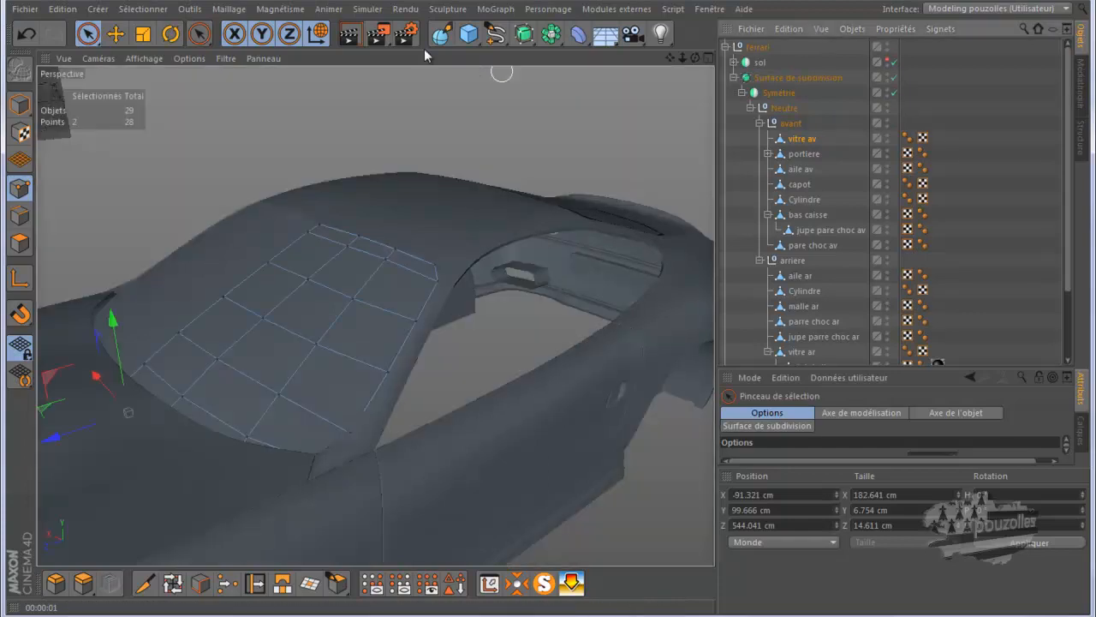
left_click(351, 36)
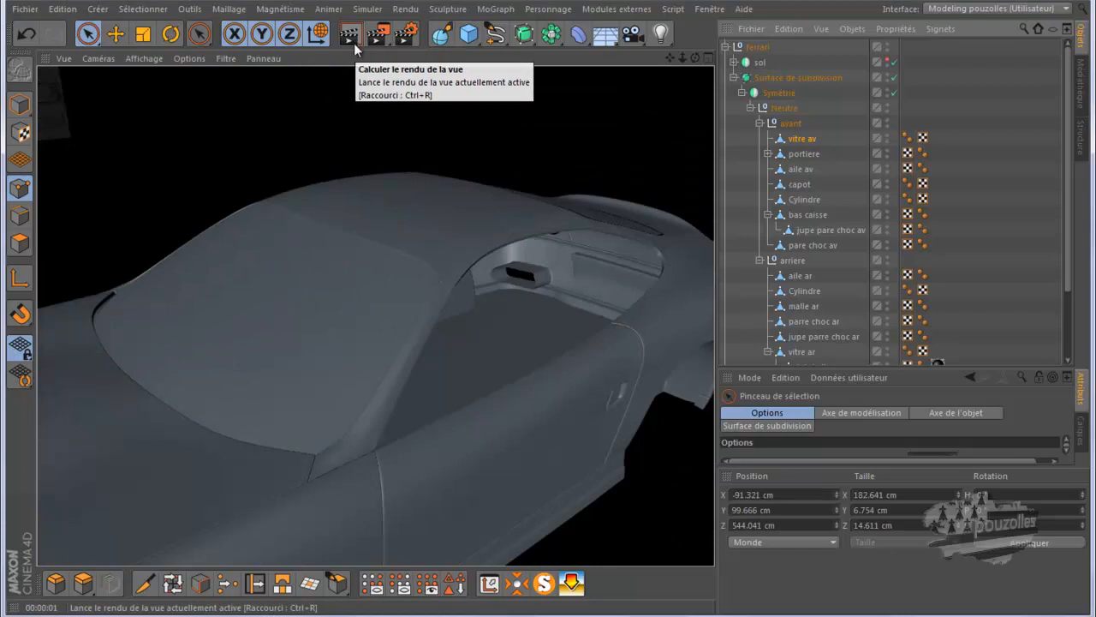
Select the aile ar and capot objects together and isolate them from the rest of the car.
left_click(791, 143)
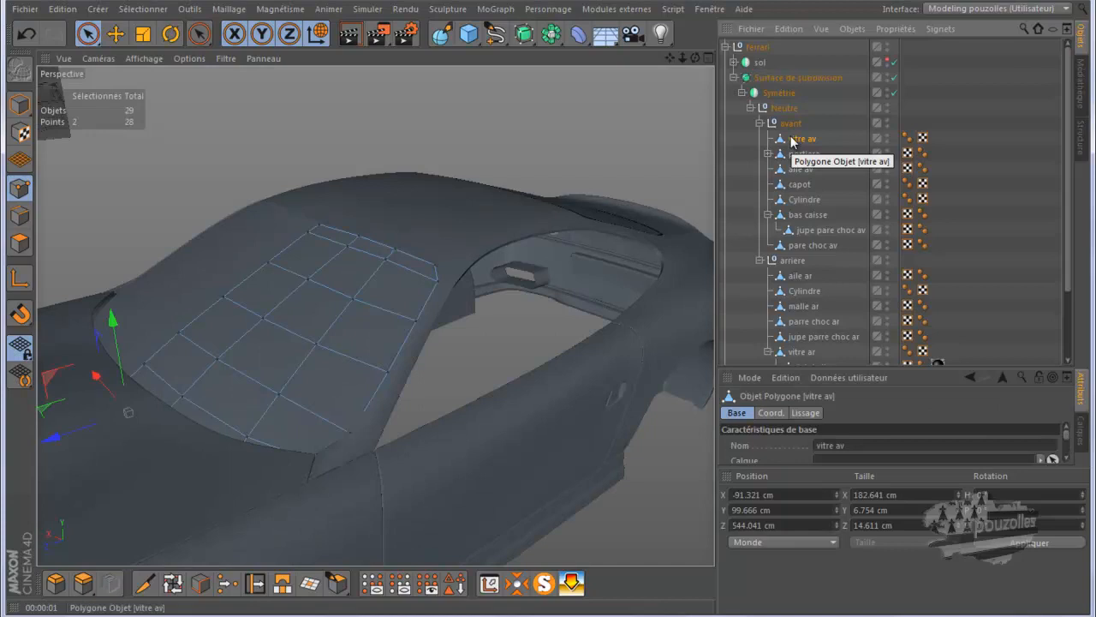
left_click(801, 276)
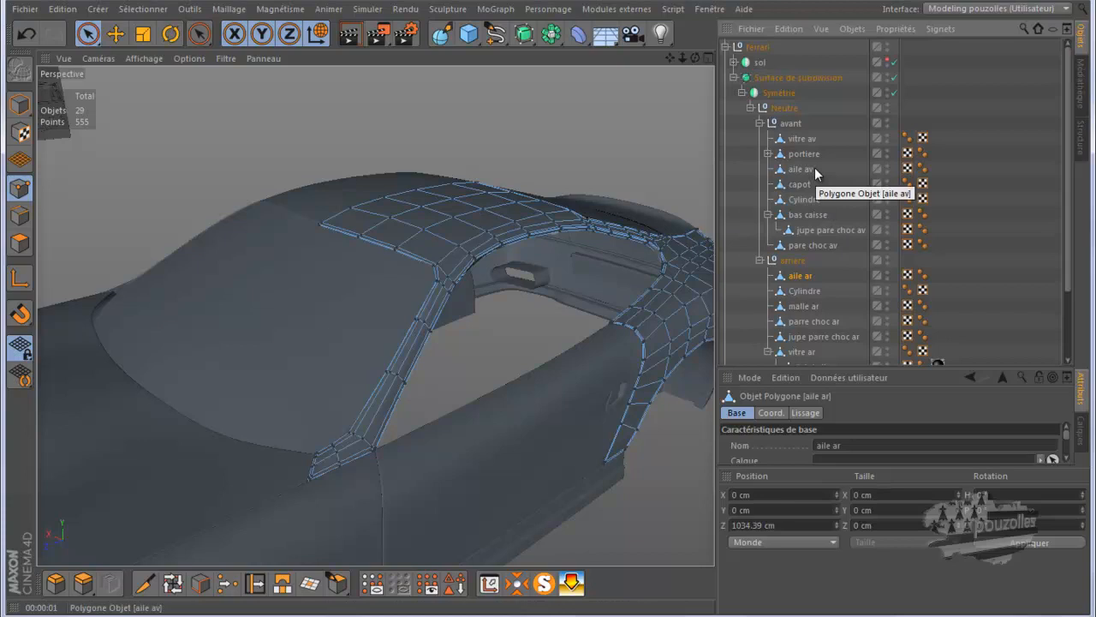
left_click(804, 186, "ctrl")
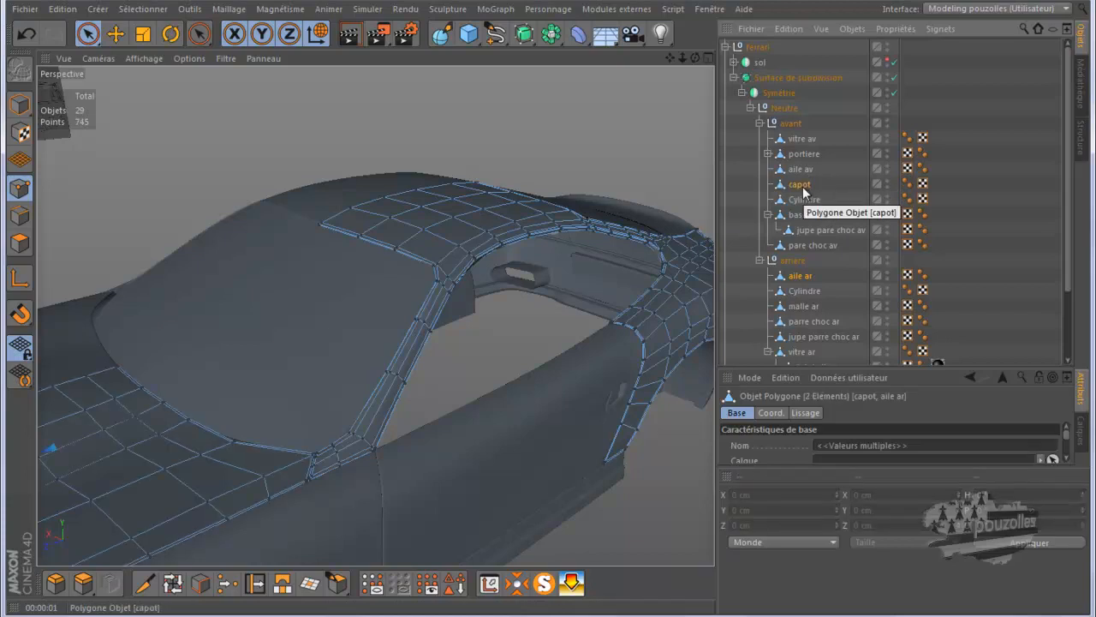
right_click_drag(262, 471, 625, 160, "alt")
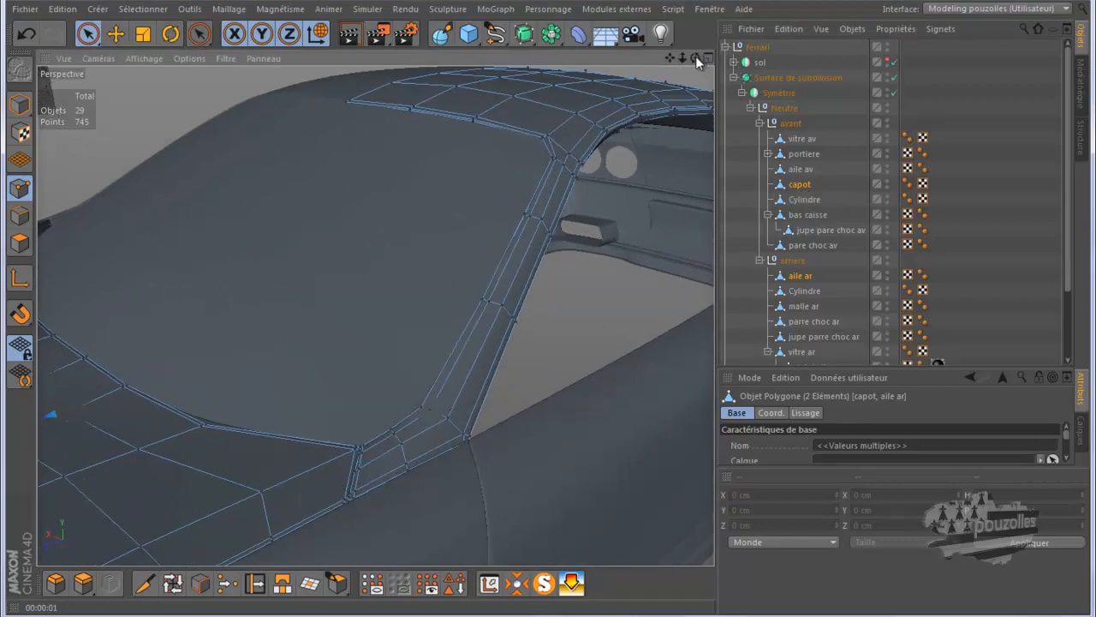
left_click(544, 585)
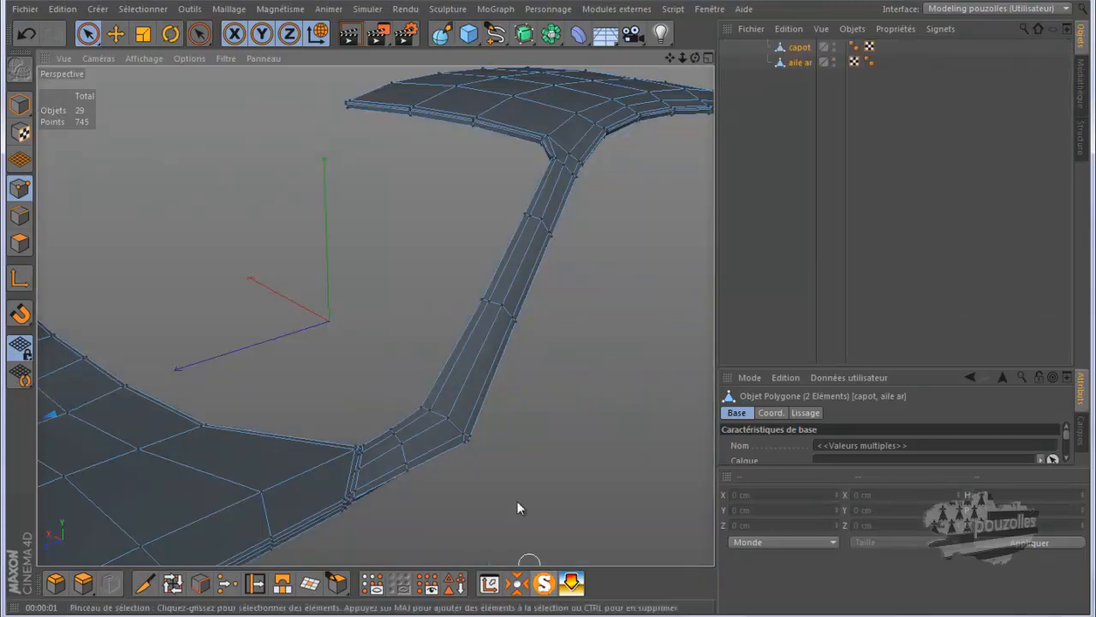
Switch to polygon mode and loop-select the thin polygon strip along the border of the roof and rear fender piece.
left_click(20, 243)
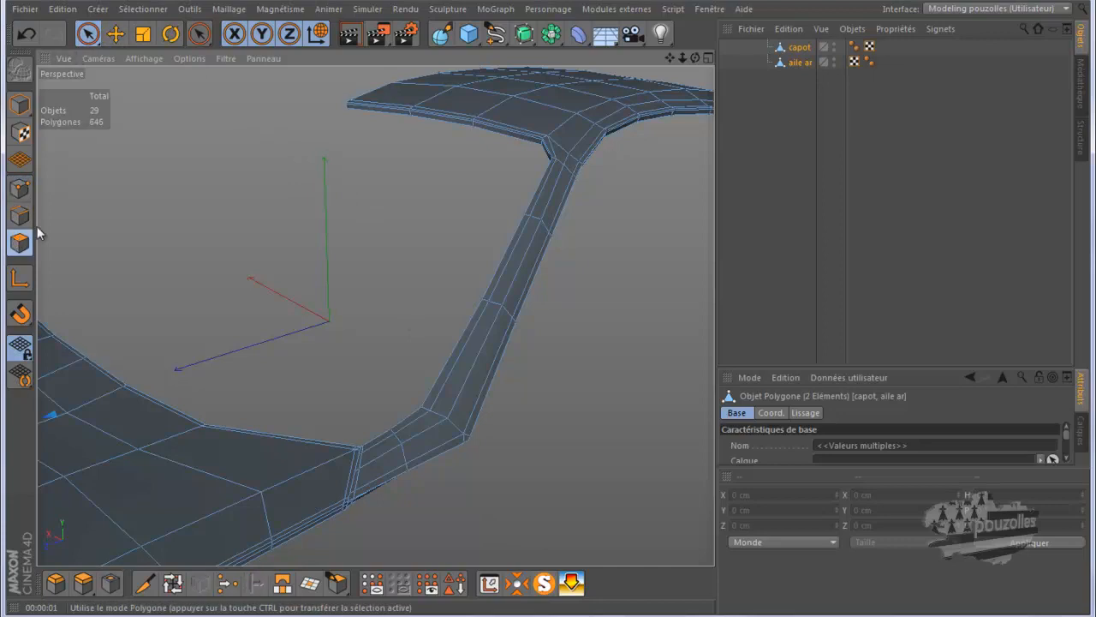
left_click(114, 33)
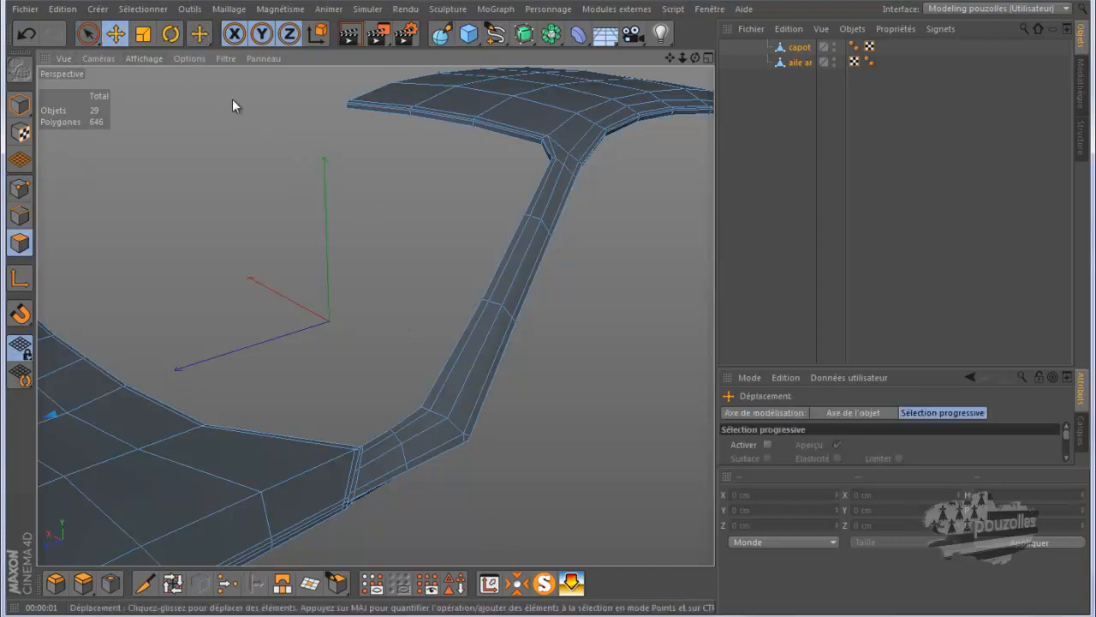
left_click_drag(322, 102, 331, 111, "alt")
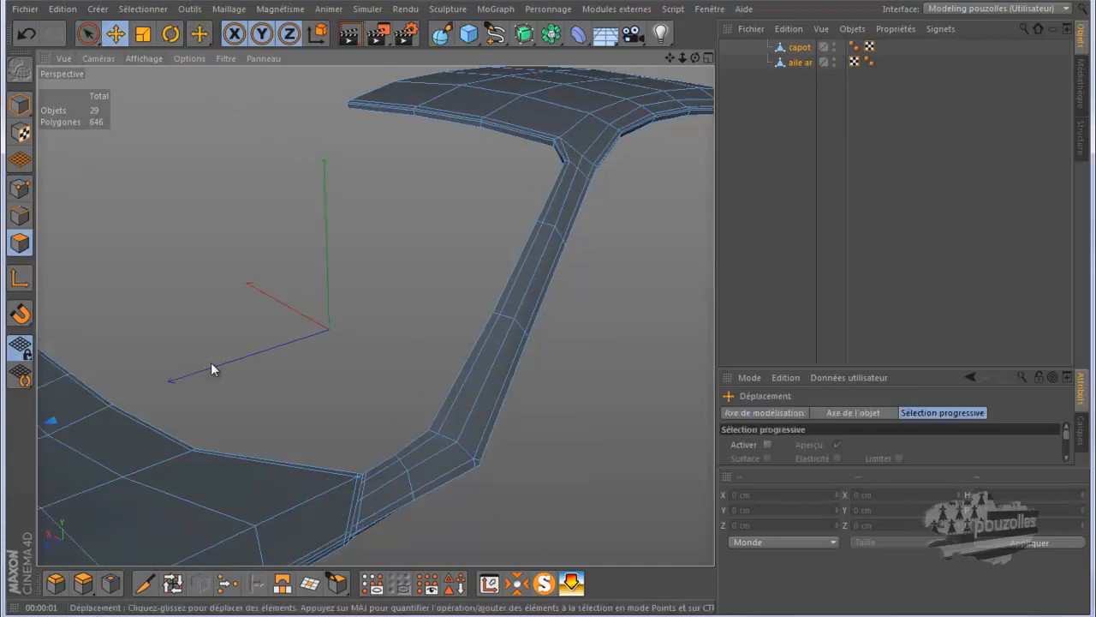
left_click(172, 583)
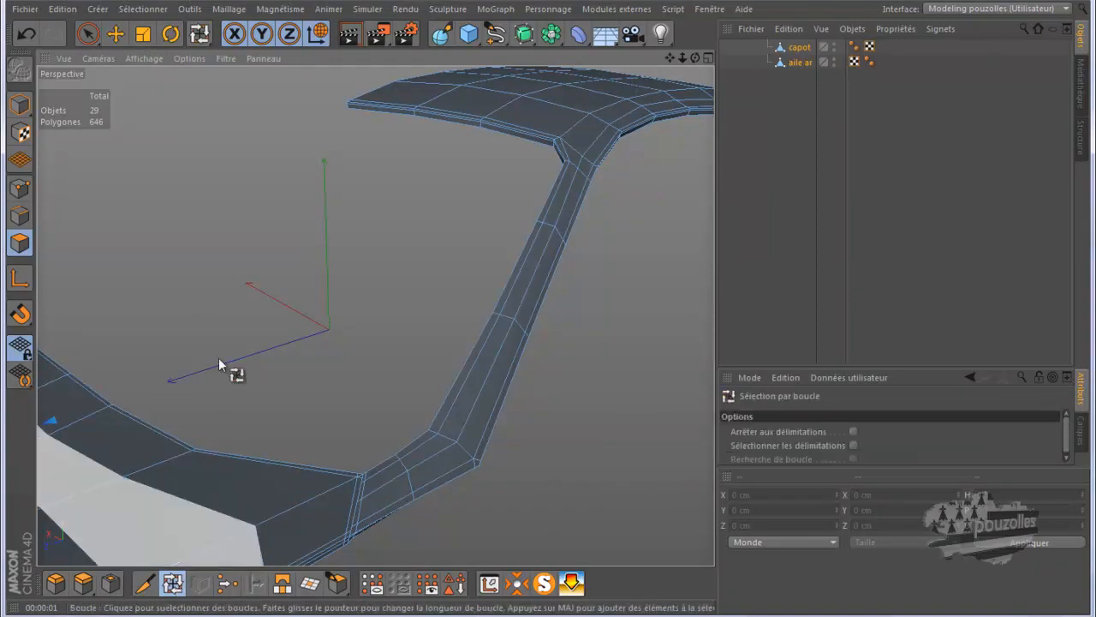
left_click(349, 106)
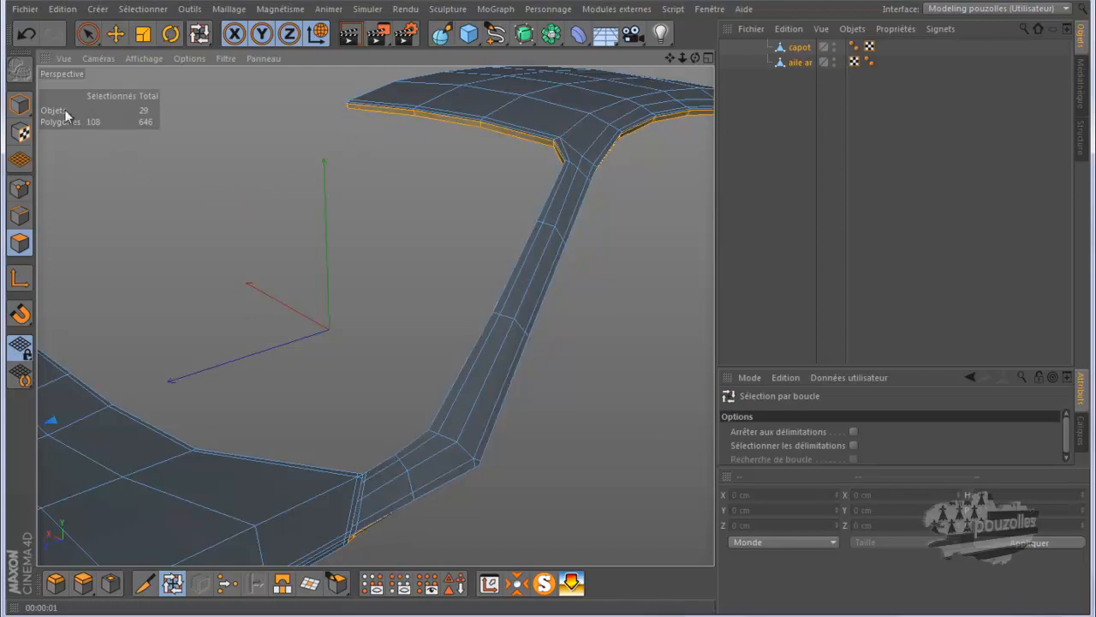
Remove the strip polygons around the door opening, from the pillar base to the rear door edge, from the selection.
left_click(87, 33)
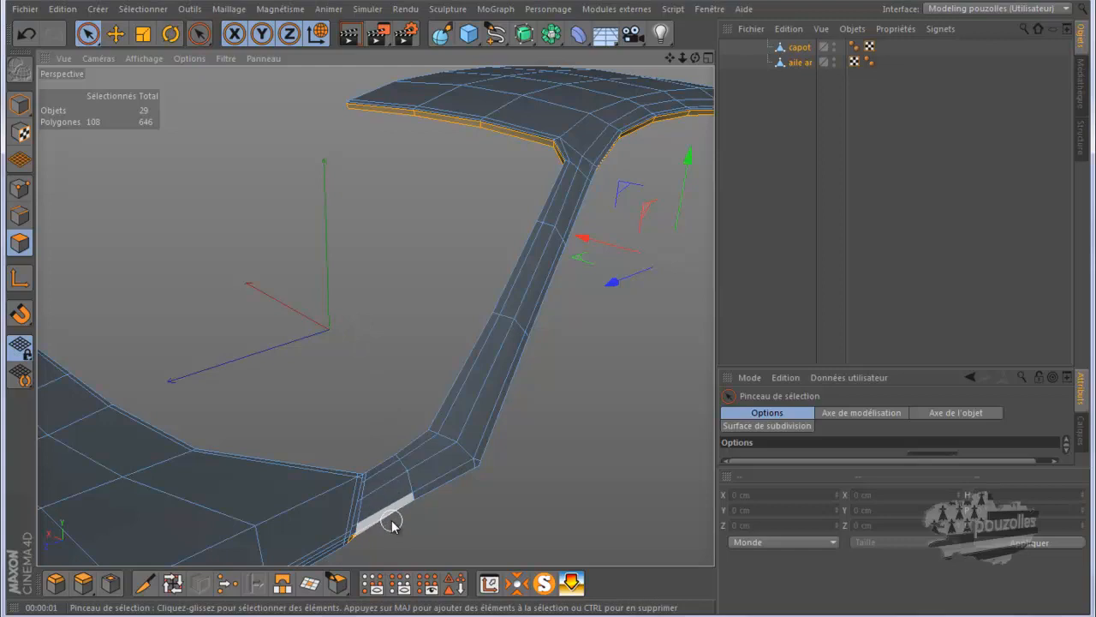
mouse_move(387, 516)
left_mouse_down("shift")
mouse_move(347, 538)
mouse_move(368, 522)
left_mouse_up("shift")
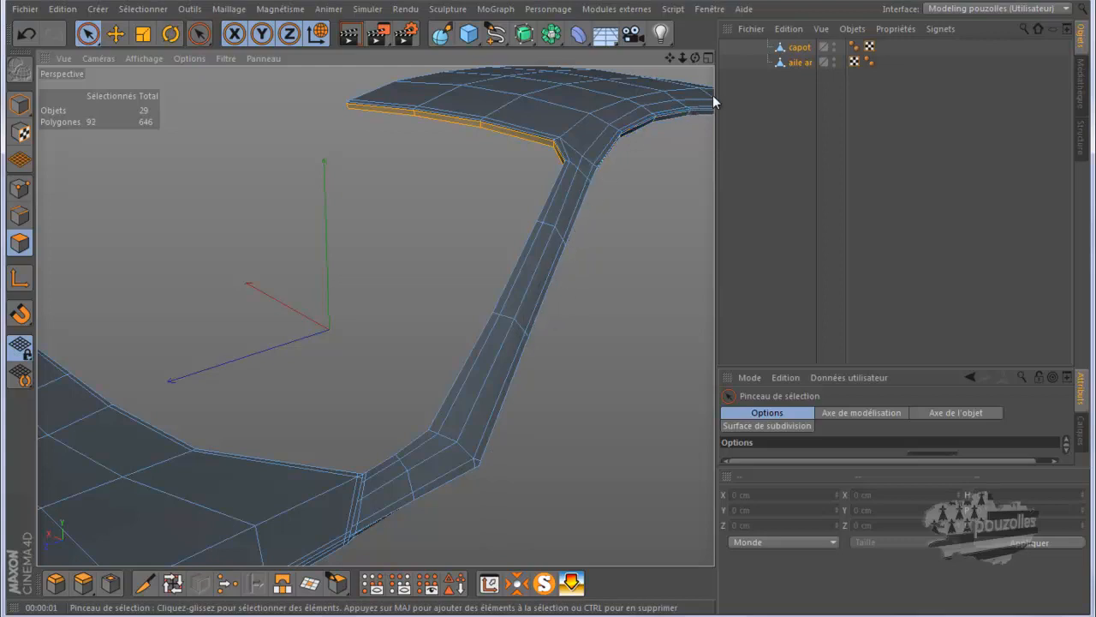
mouse_move(669, 57)
left_mouse_down()
mouse_move(483, 312)
mouse_move(497, 324)
mouse_move(538, 311)
mouse_move(532, 318)
left_mouse_up()
left_click_drag(411, 163, 516, 172, "ctrl")
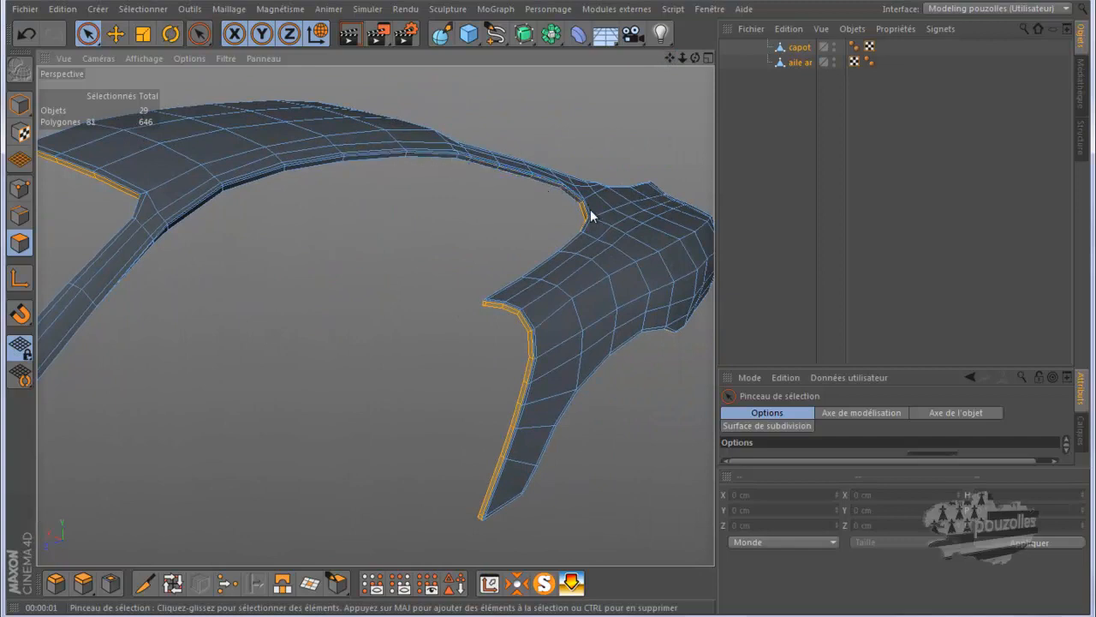
left_click_drag(528, 344, 482, 529, "ctrl")
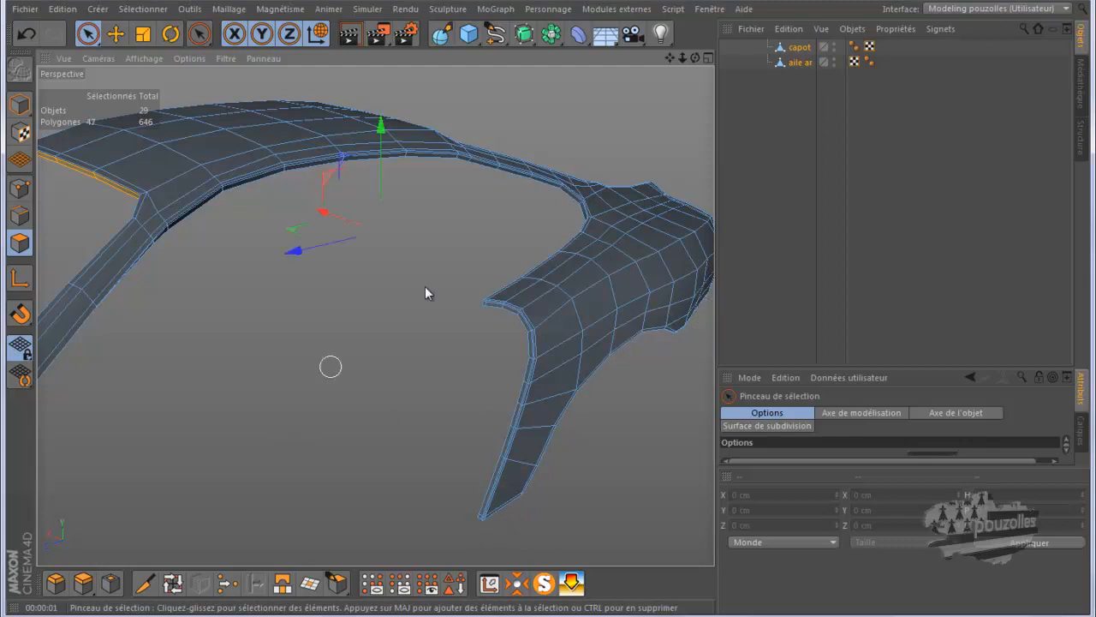
Deselect the remaining rear border polygons so that only the roof edge and pillar strip around the windshield stays selected.
left_click_drag(671, 56, 305, 289)
right_click_drag(305, 287, 276, 295, "alt")
left_click_drag(497, 325, 443, 300, "ctrl")
mouse_move(521, 238)
left_mouse_down("ctrl")
mouse_move(599, 200)
mouse_move(606, 181)
mouse_move(674, 197)
mouse_move(709, 223)
mouse_move(651, 189)
mouse_move(647, 174)
mouse_move(671, 182)
left_mouse_up("ctrl")
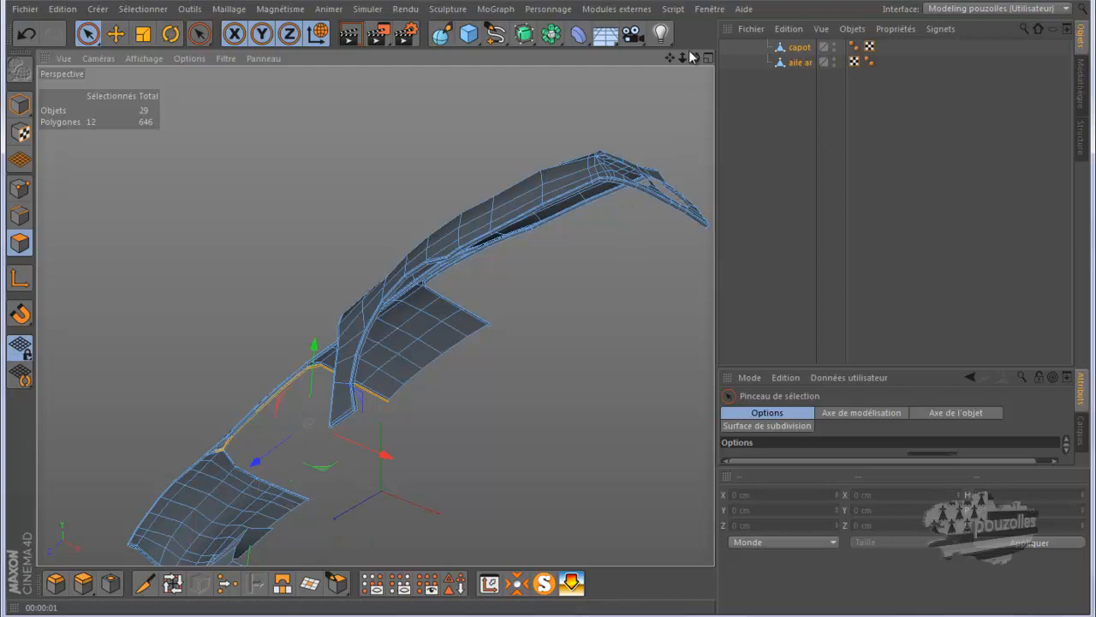
left_click_drag(695, 58, 675, 286)
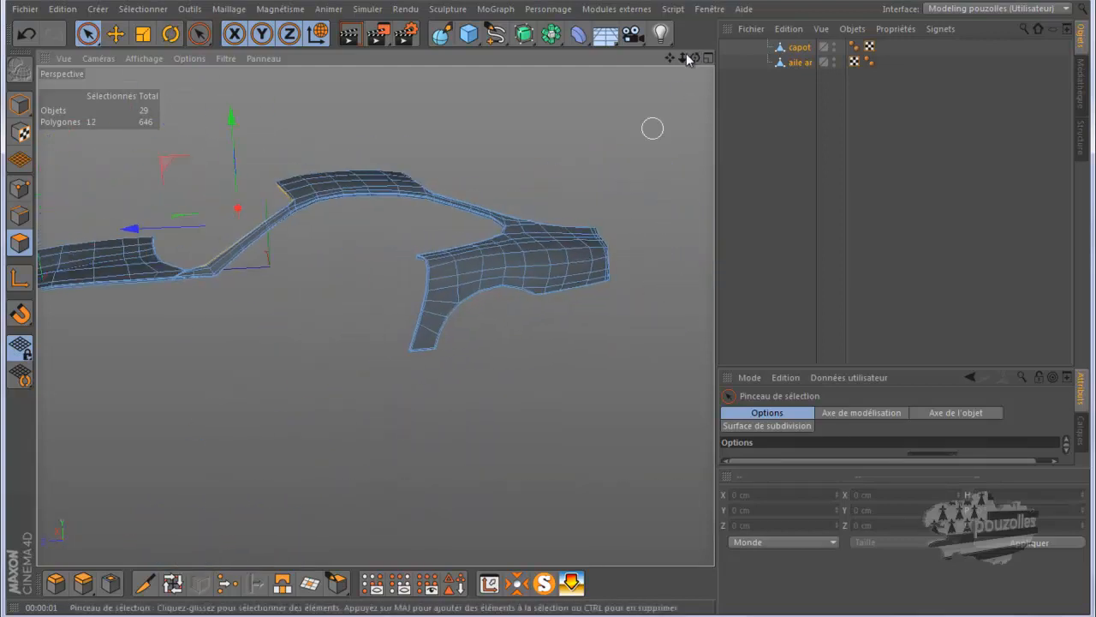
left_click_drag(695, 57, 550, 314)
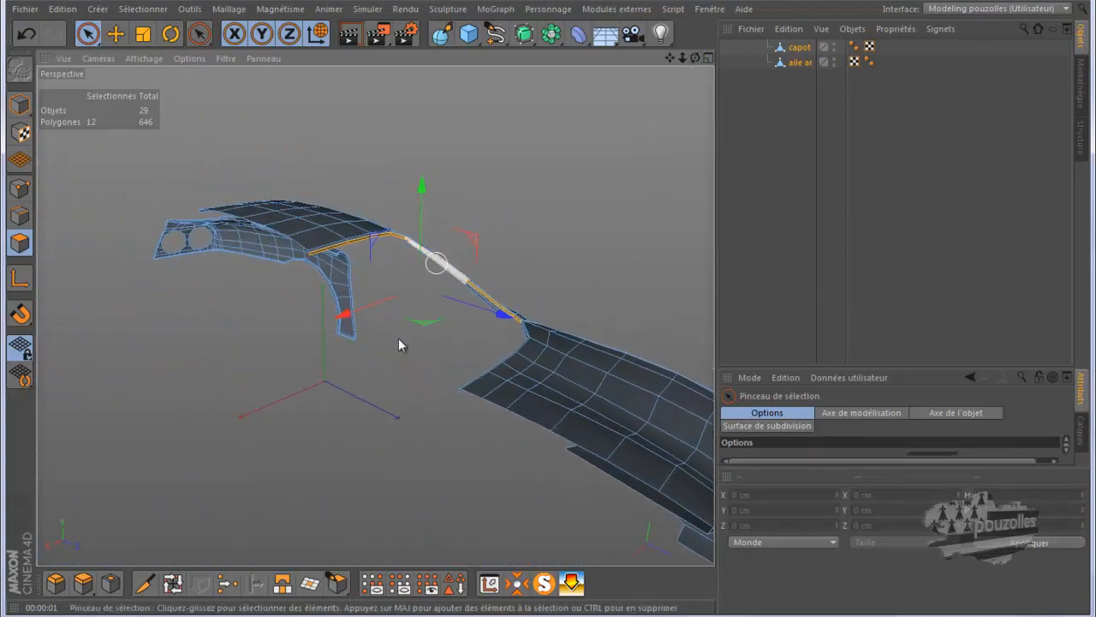
Examine the selected strip closely along the windshield frame, from the roof centerline down to the joint with the hood.
left_click(83, 582)
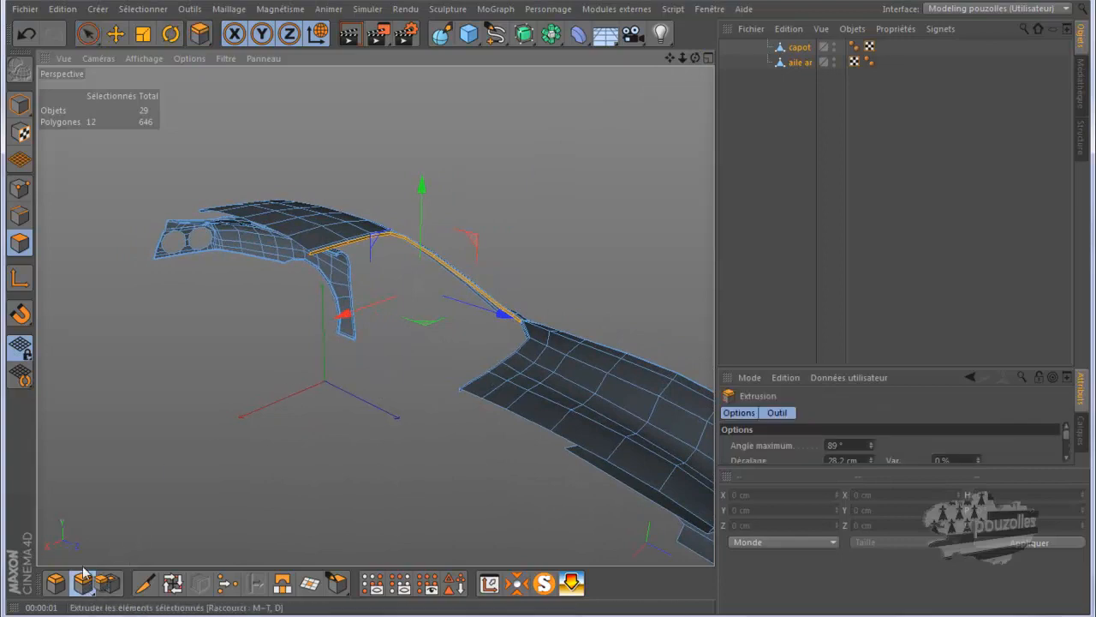
left_click(115, 34)
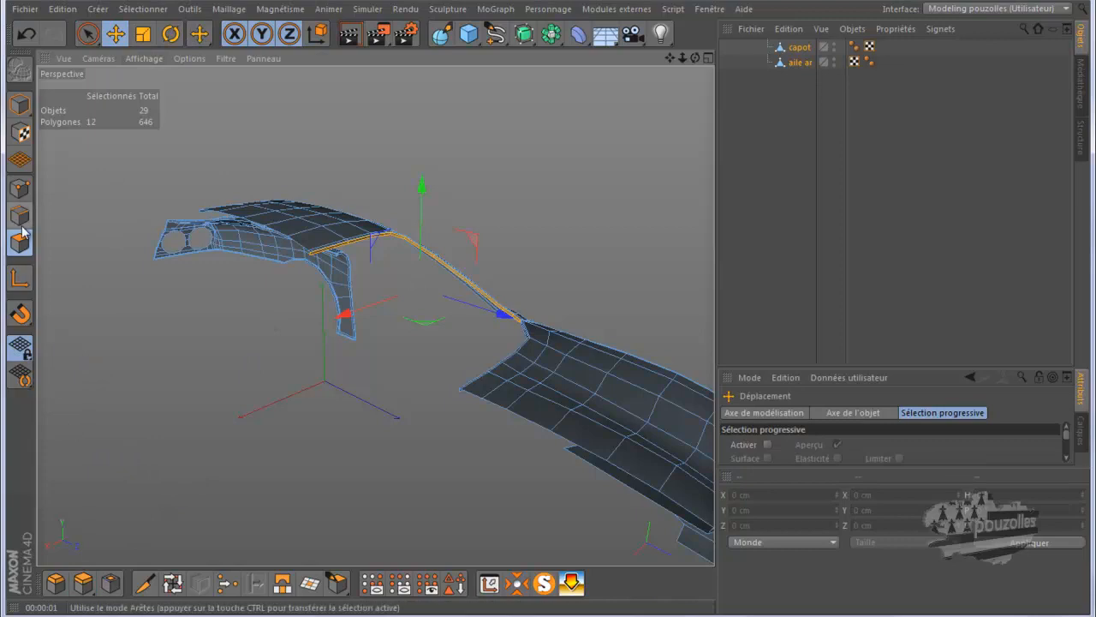
left_click_drag(550, 316, 631, 127, "alt")
scroll(574, 319, "up", 3)
scroll(569, 323, "up", 6)
scroll(568, 323, "up", 3)
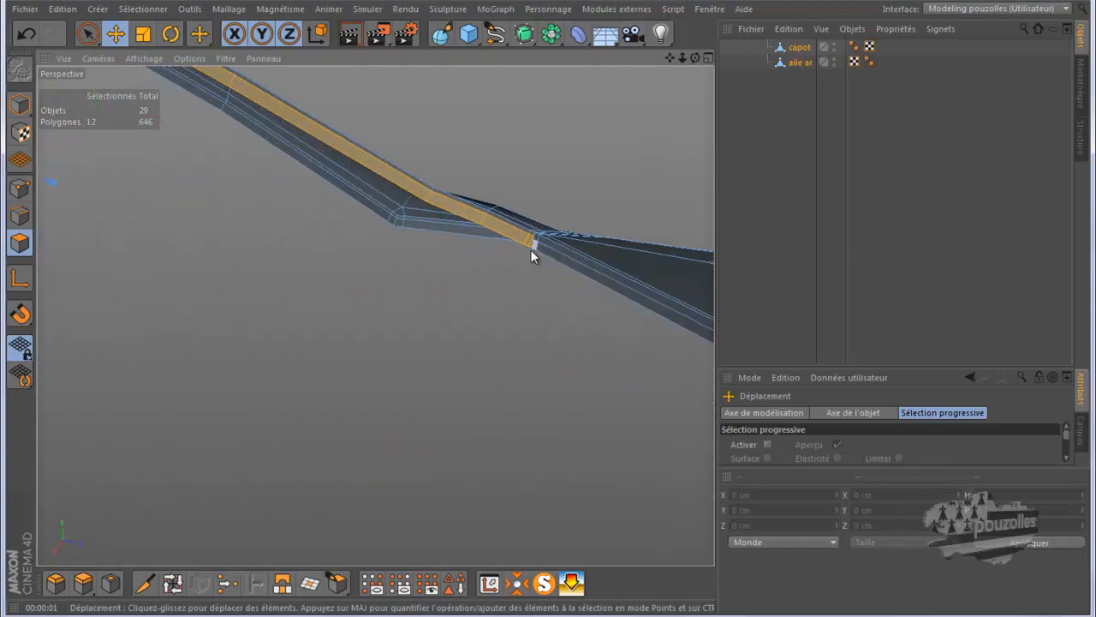
left_click_drag(530, 250, 520, 300, "alt")
scroll(222, 230, "up", 5)
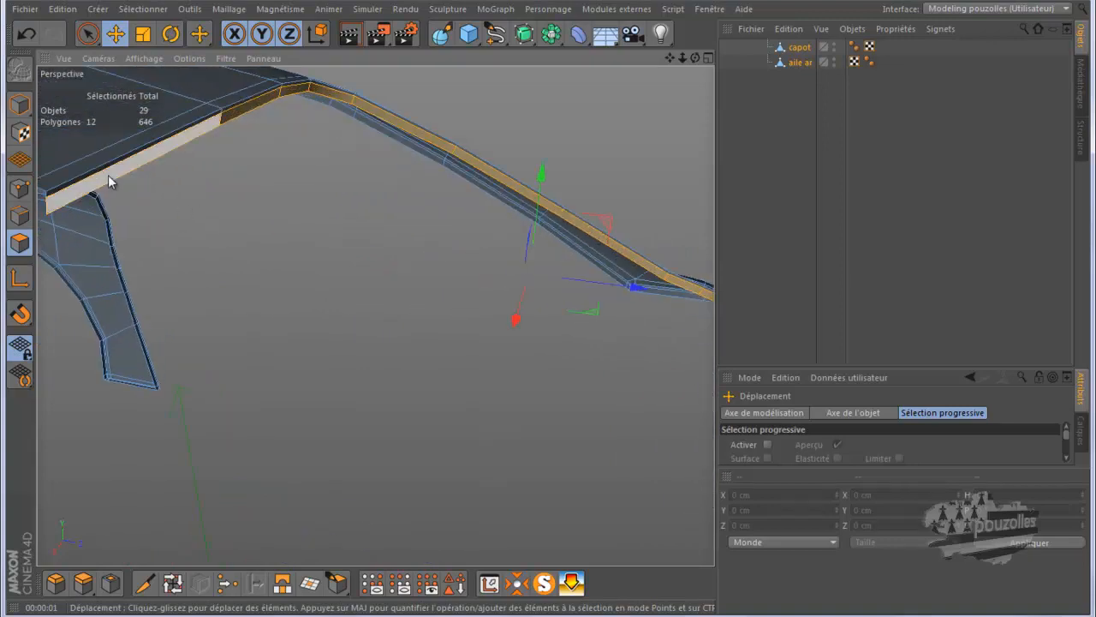
Reselect only the thin outer-edge polygons along the roof edge and windshield pillar, down to the joint with the hood.
left_click(108, 176)
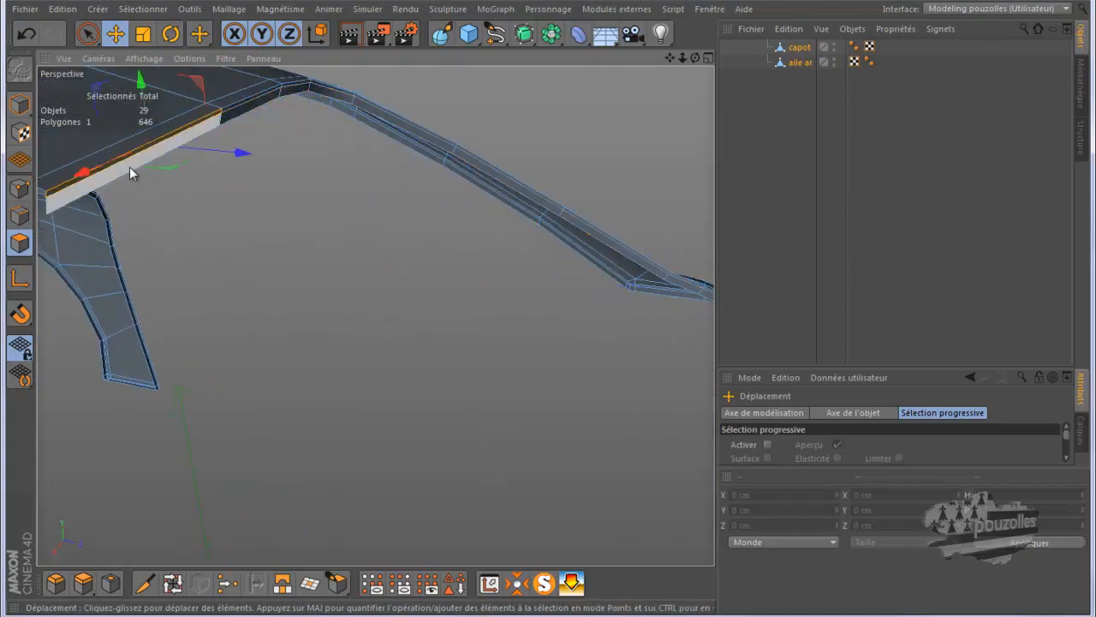
left_click(295, 86, "shift")
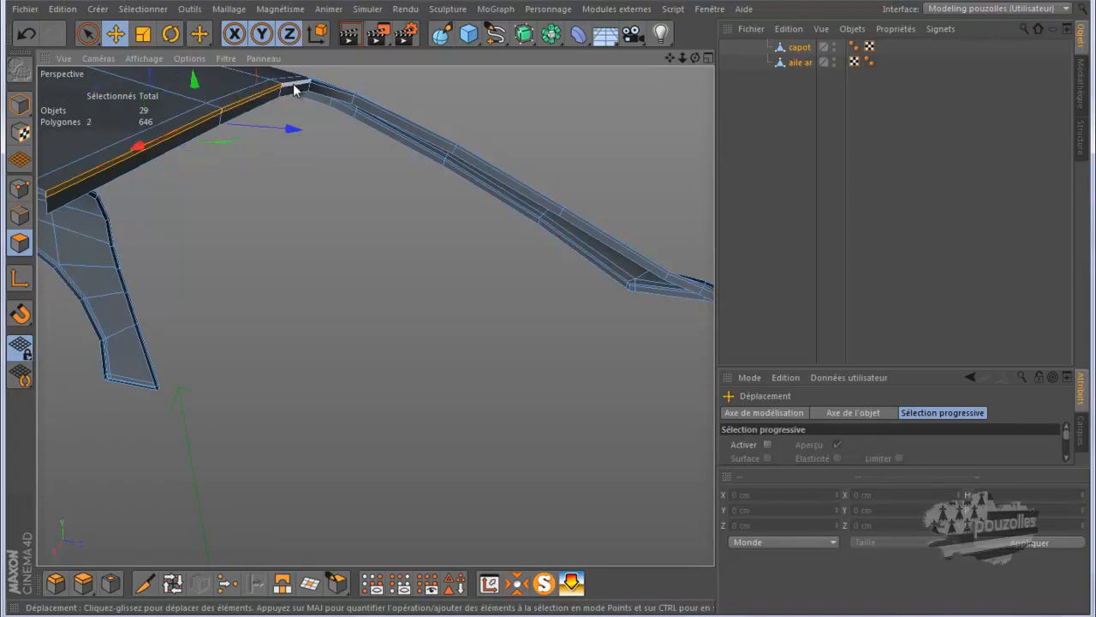
left_click(325, 90, "shift")
left_click(384, 110, "shift")
left_click(454, 153, "shift")
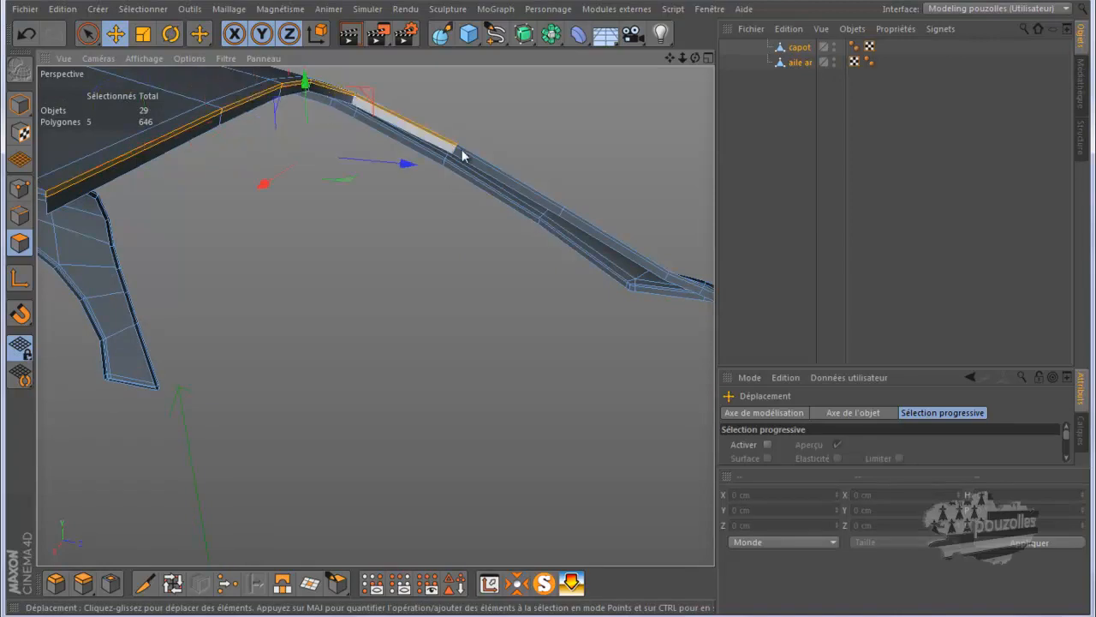
left_click(474, 153, "shift")
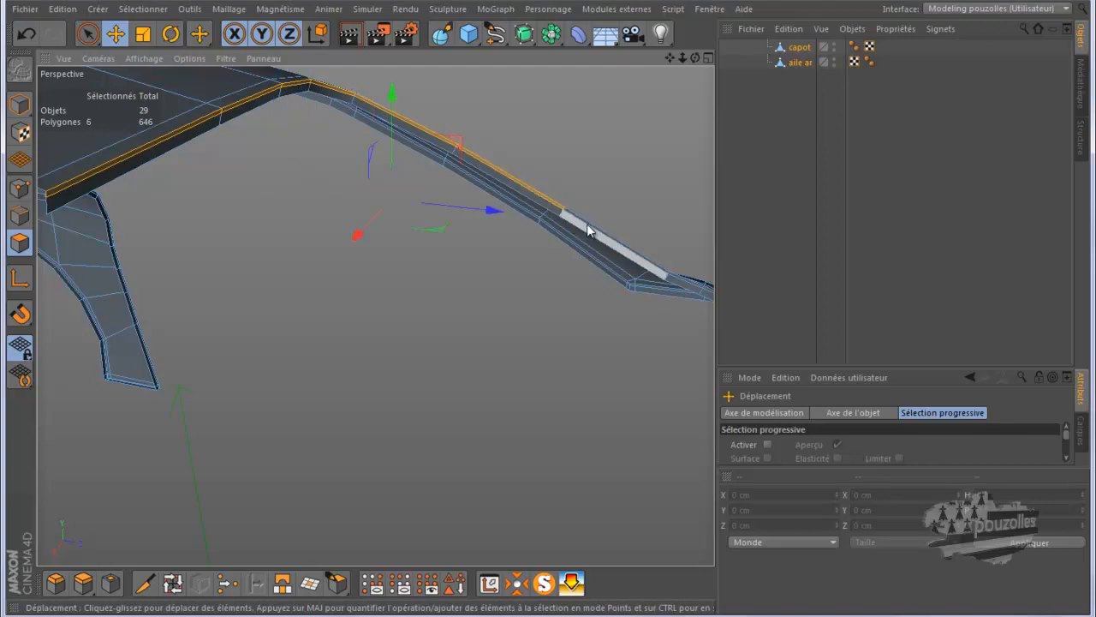
left_click(592, 225, "shift")
left_click(685, 285, "shift")
Extend the selection along the hood's thin windshield border, from the pillar joint to the hood centerline.
left_click_drag(672, 55, 660, 88)
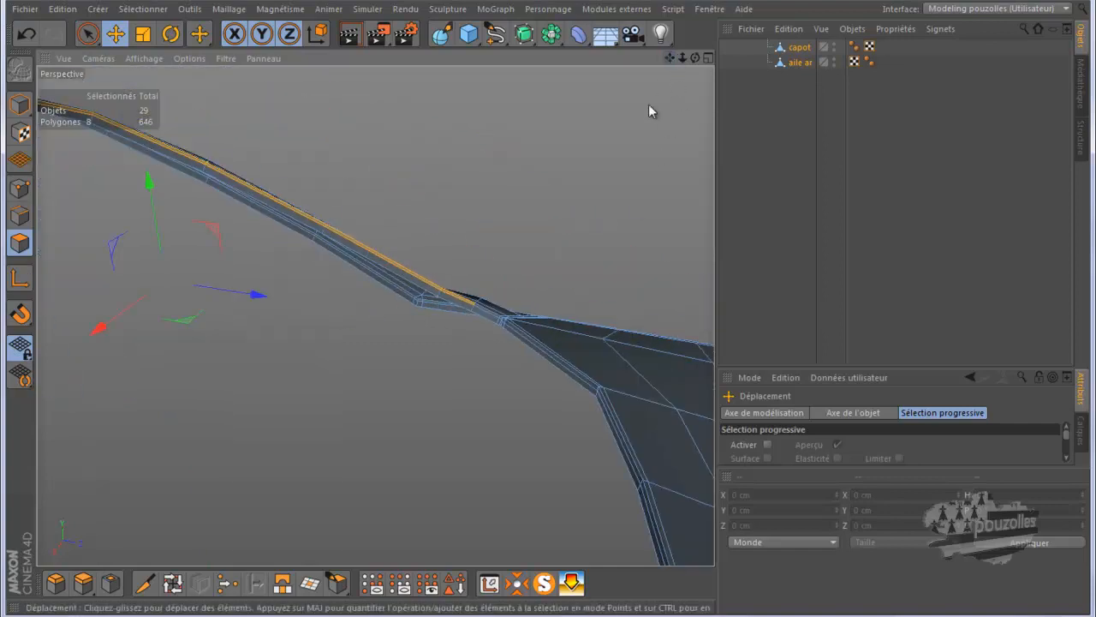
scroll(487, 324, "up", 2)
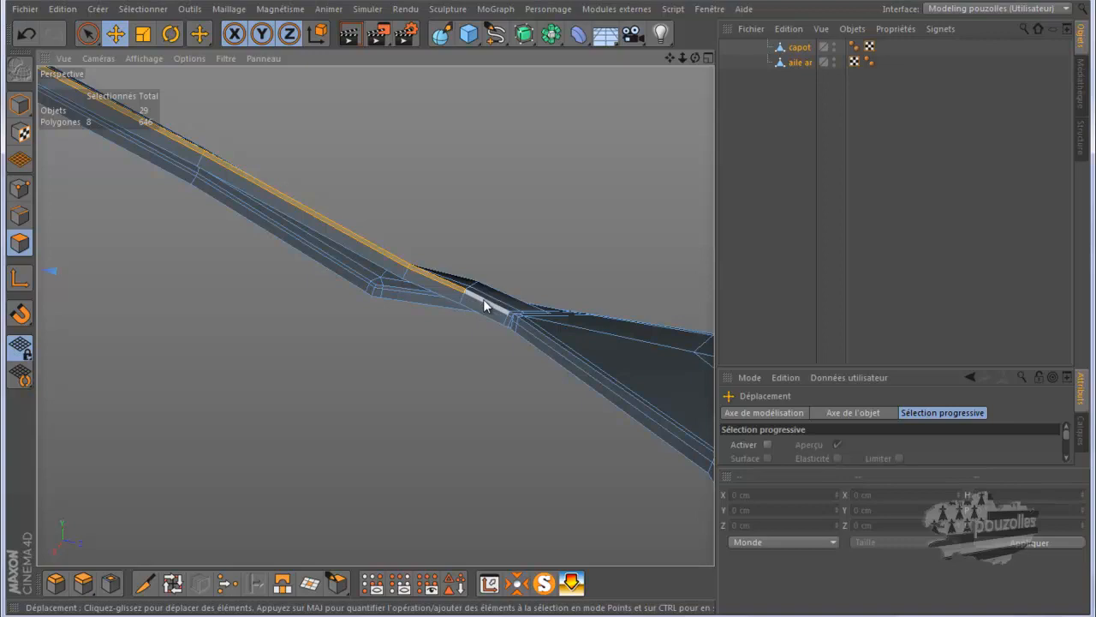
left_click(501, 308, "shift")
left_click_drag(555, 309, 306, 302, "alt")
left_click(499, 288, "shift")
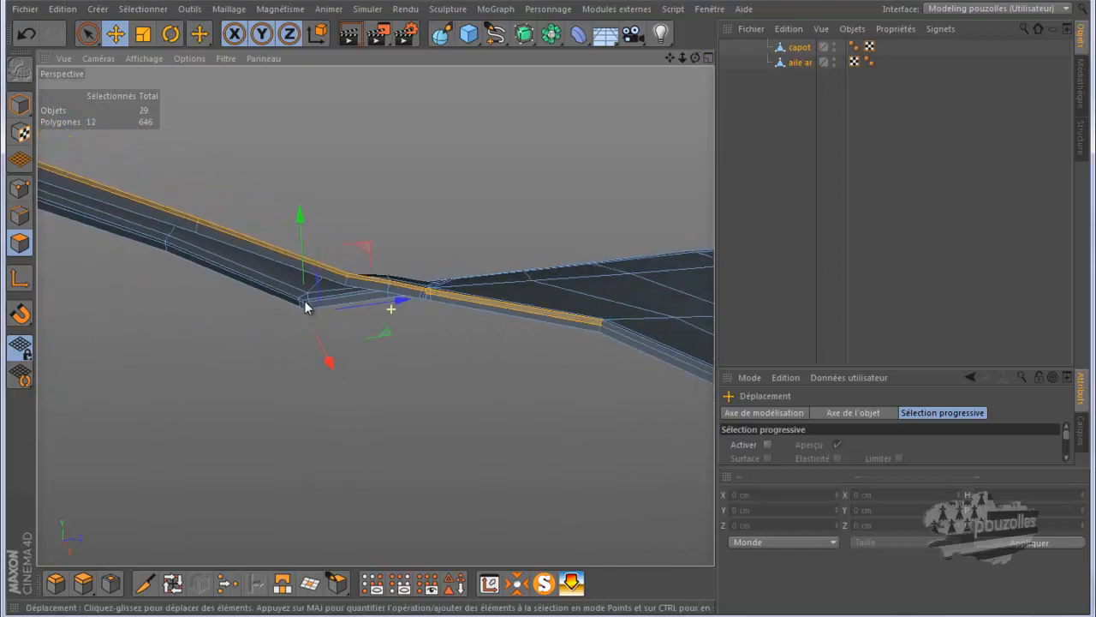
left_click(596, 326, "shift")
left_click_drag(597, 326, 396, 302, "alt")
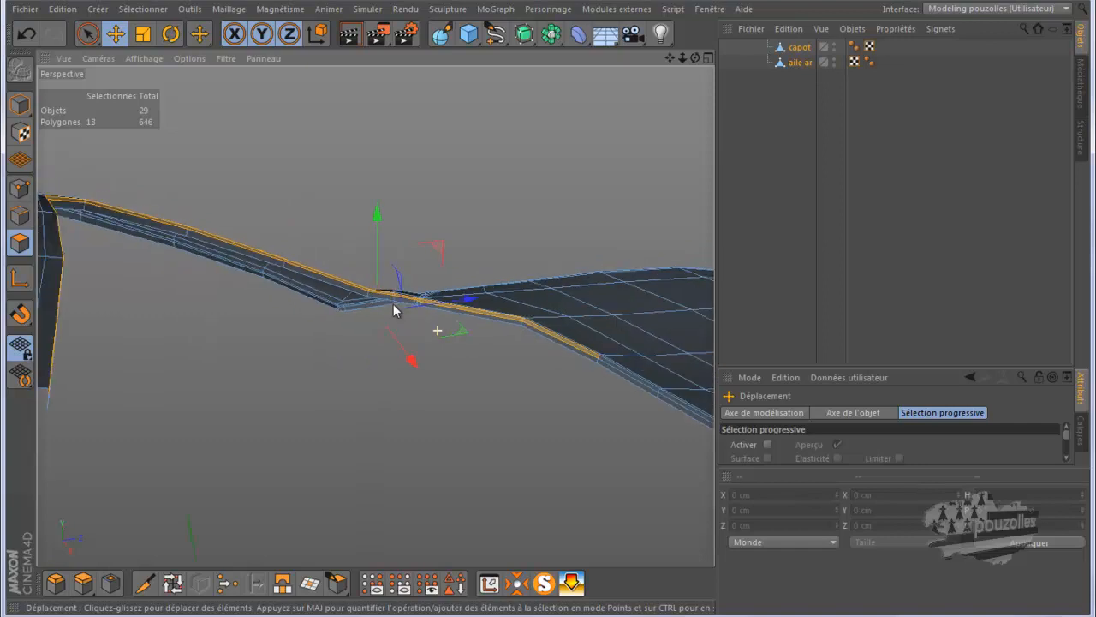
left_click(626, 379, "shift")
left_click(668, 399, "shift")
left_click_drag(579, 406, 531, 385, "alt")
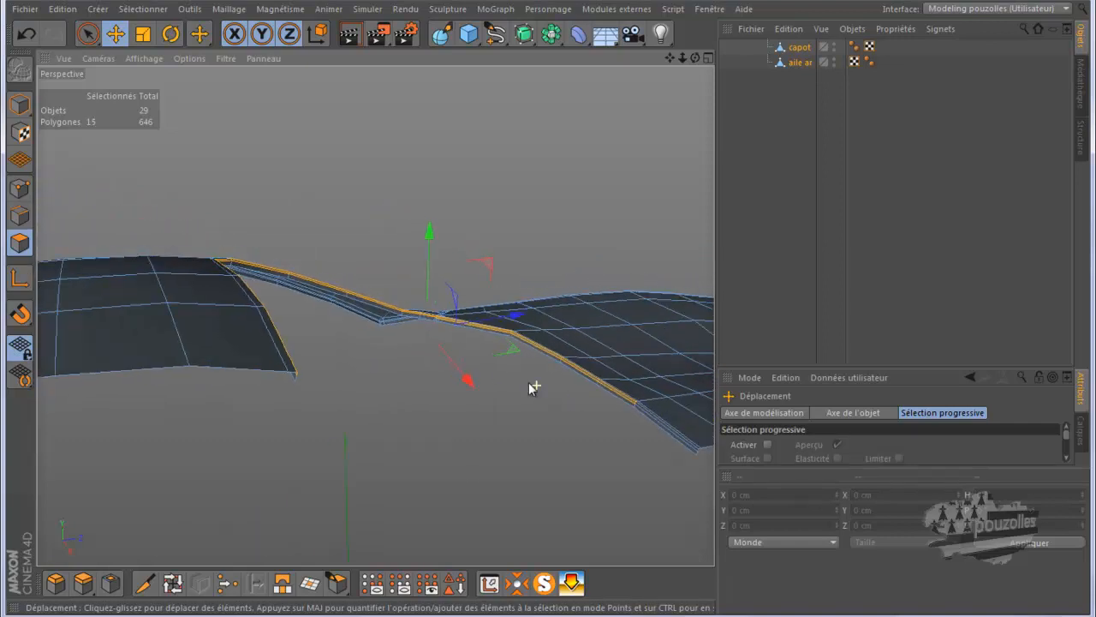
left_click(664, 428, "shift")
left_click_drag(585, 441, 583, 443, "alt")
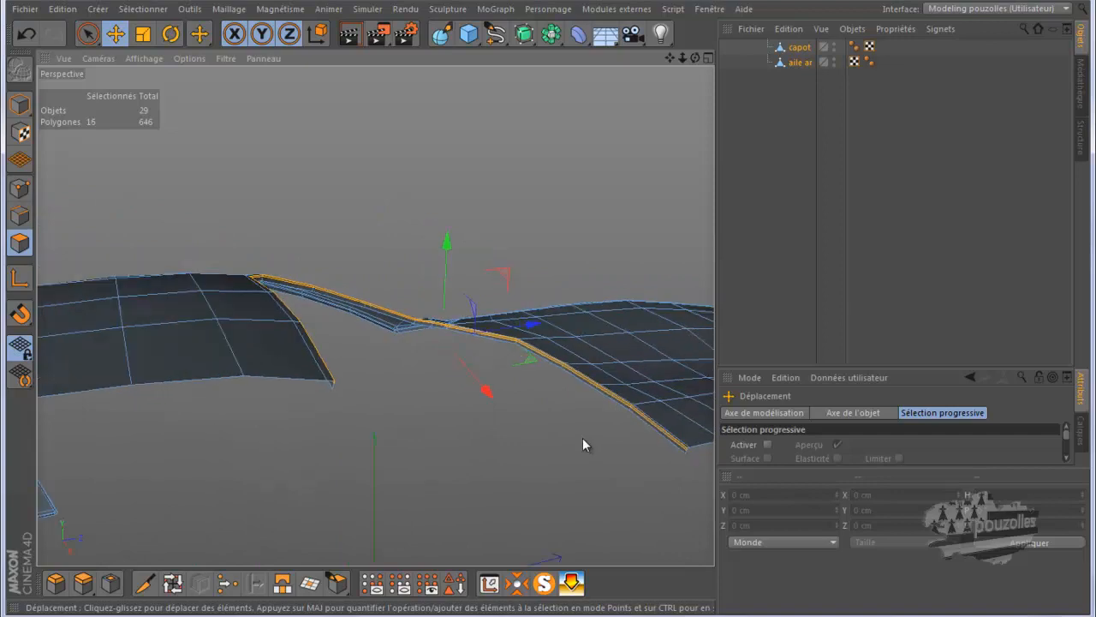
Split the selected border polygons off into separate objects and exit solo display to show the whole car.
right_click(419, 423)
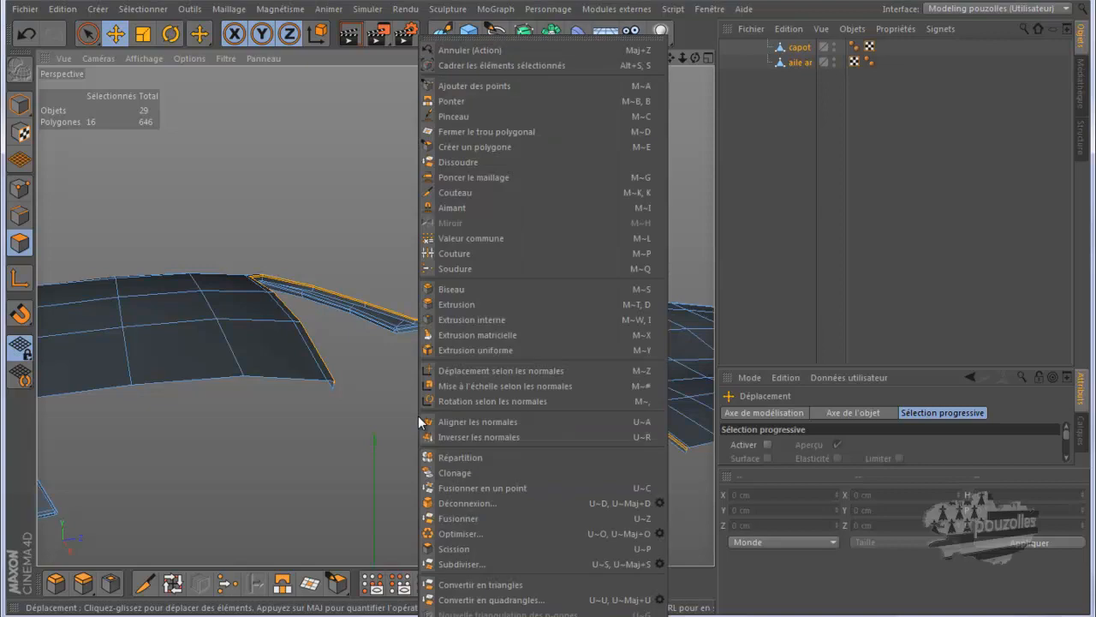
left_click(451, 546)
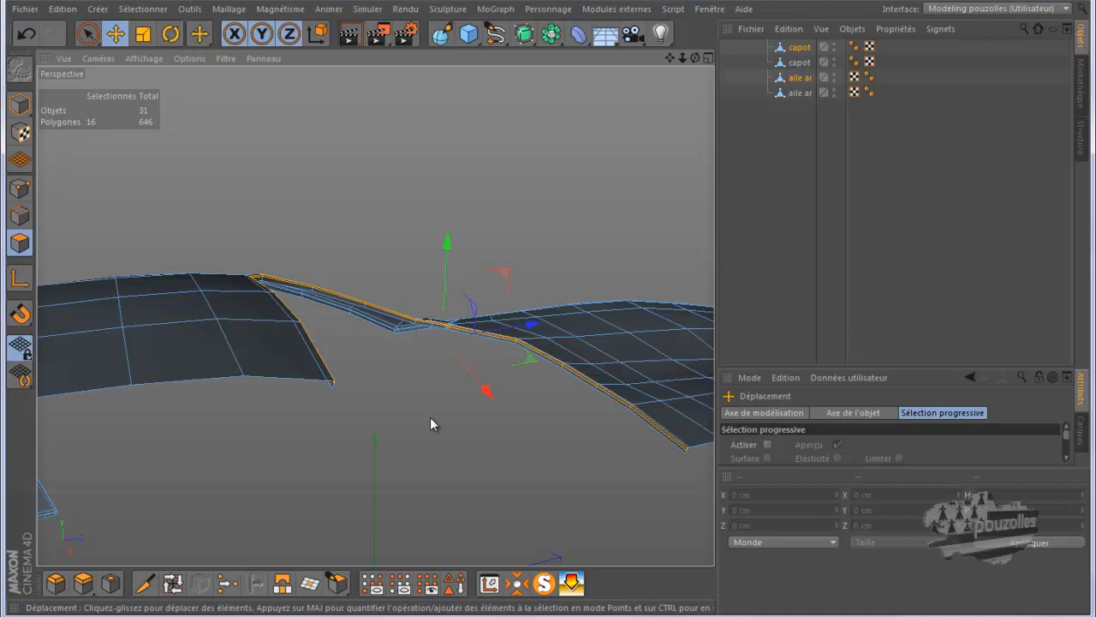
left_click(545, 584)
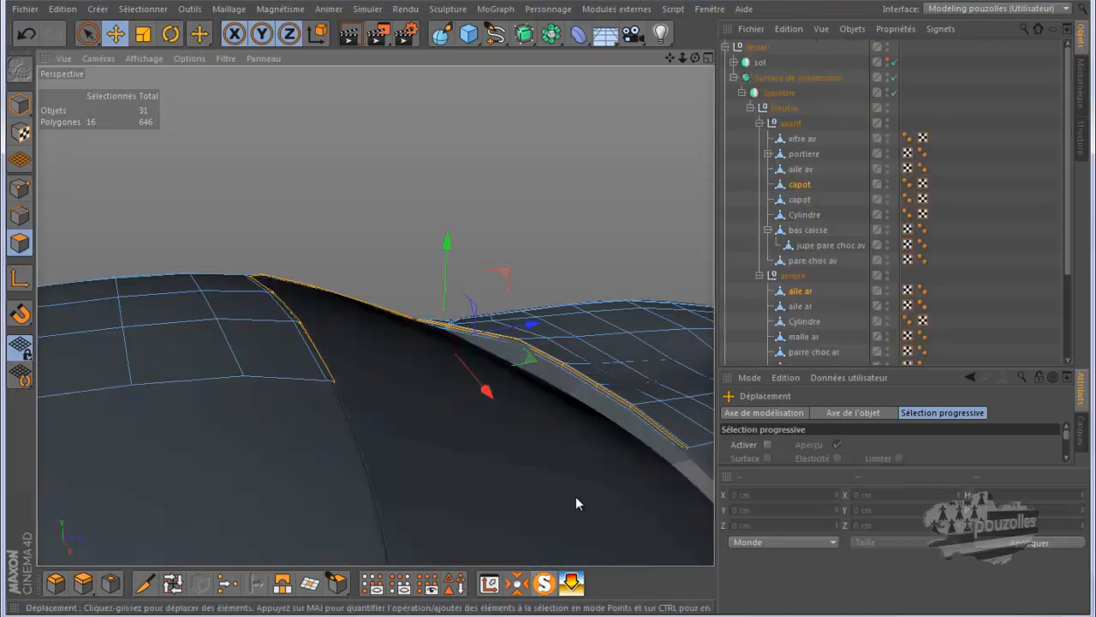
Merge the split-off capot and aile ar strips into a single object, deleting the two source pieces.
left_click(800, 200)
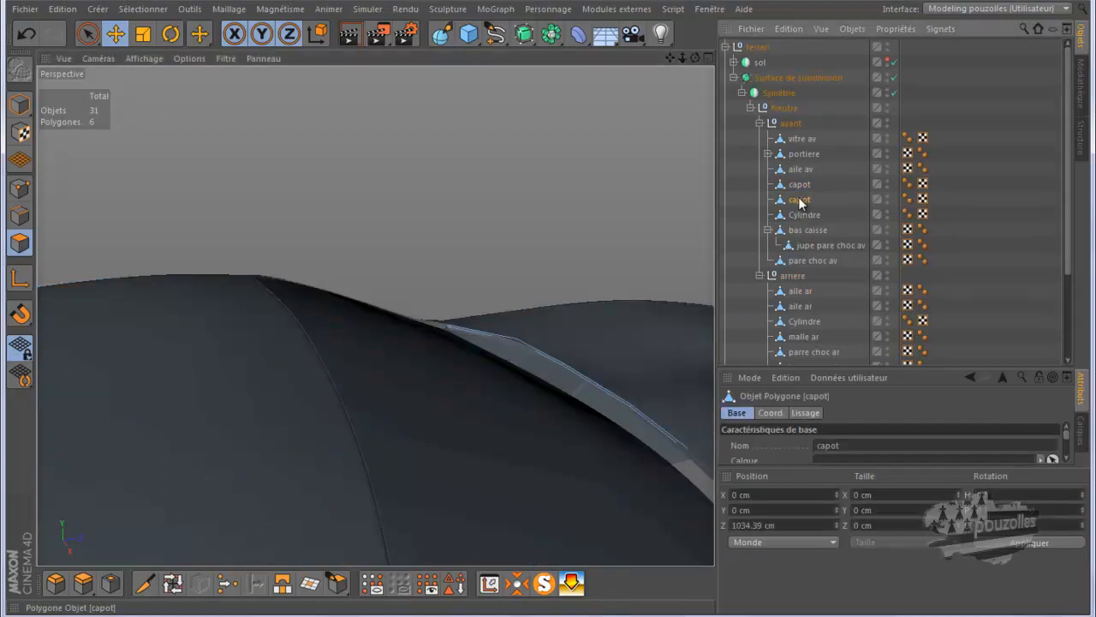
left_click(800, 306, "ctrl")
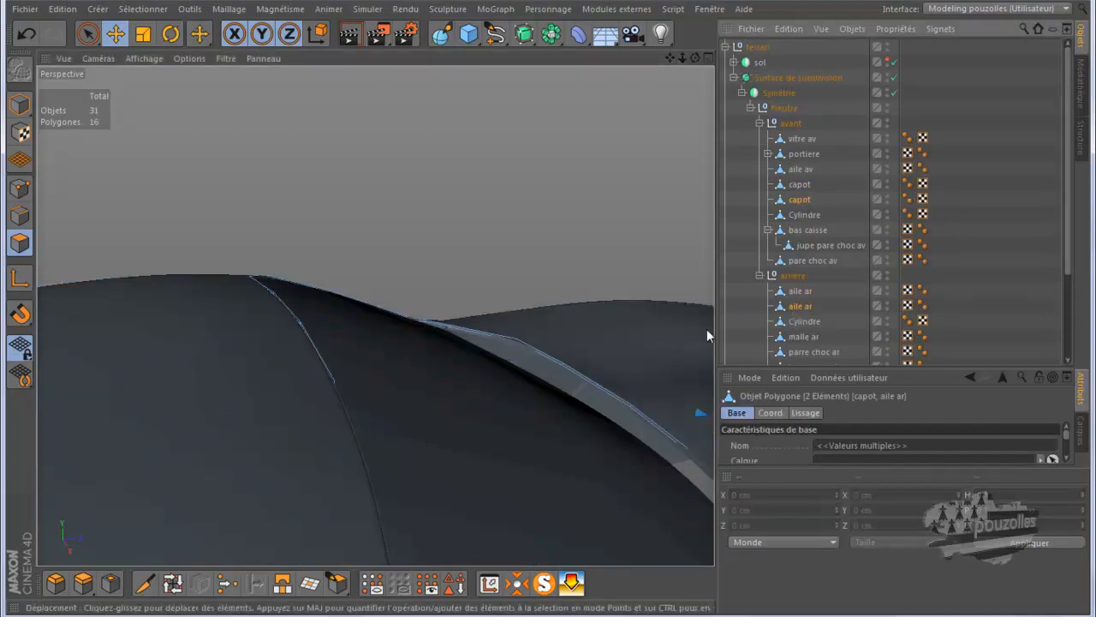
right_click(804, 199)
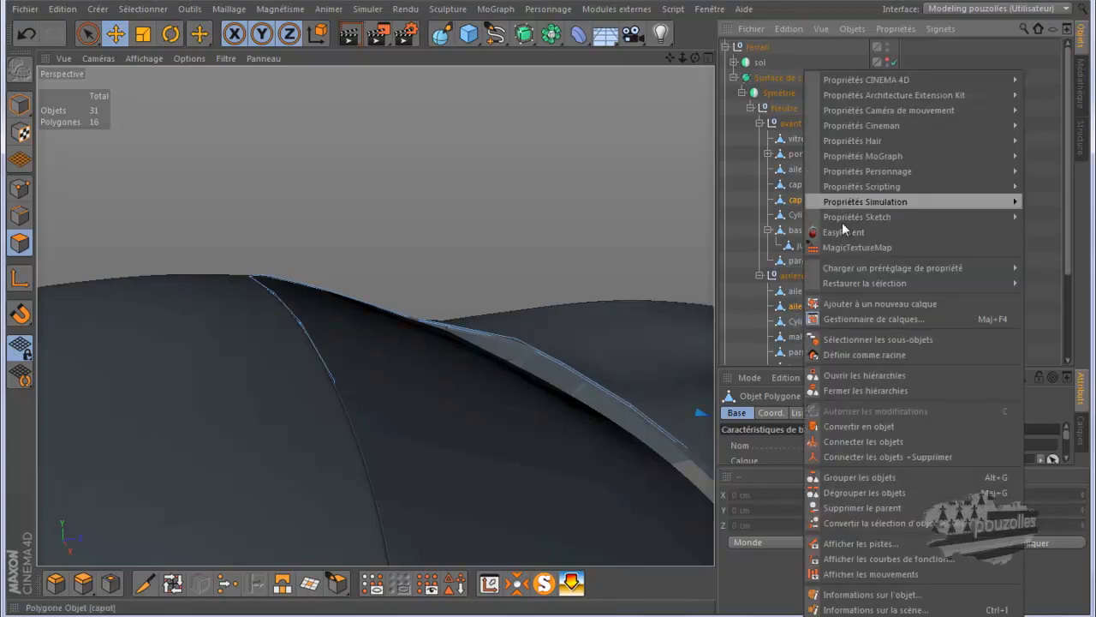
left_click(853, 457)
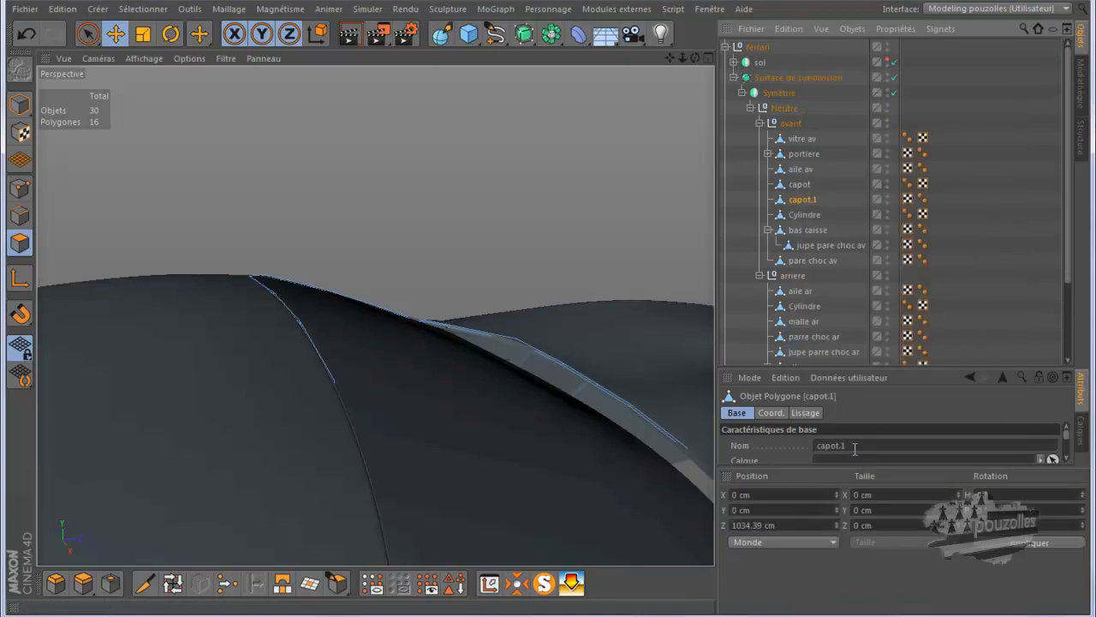
Rename the merged strip "joint av" and make it a child of the vitre av object.
double_click(803, 202)
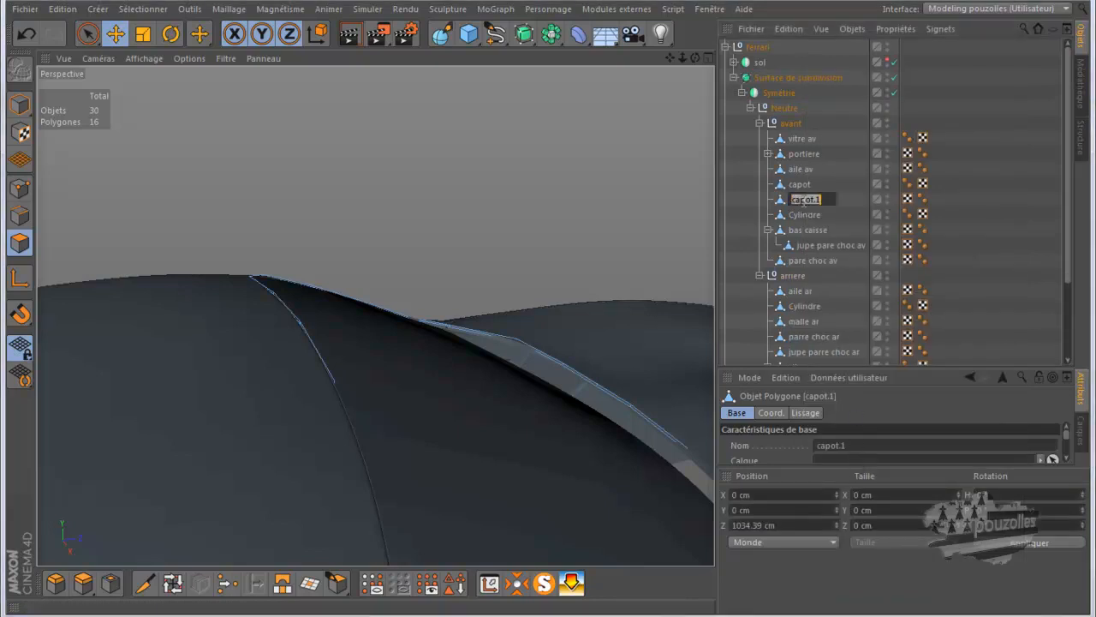
type("joint av")
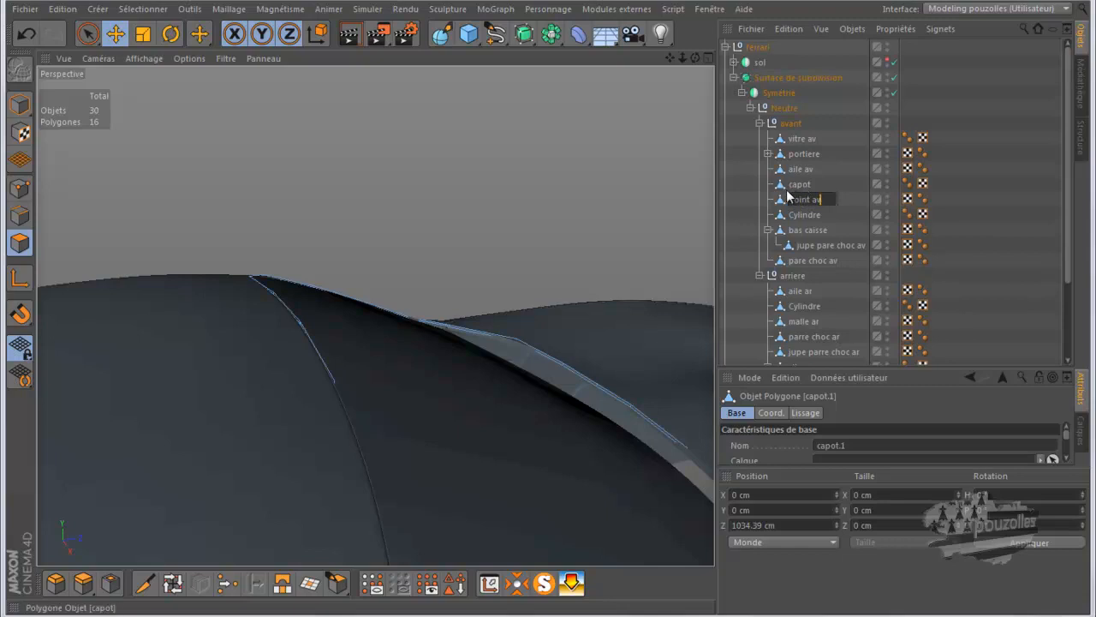
key("Return")
left_click_drag(780, 202, 798, 142)
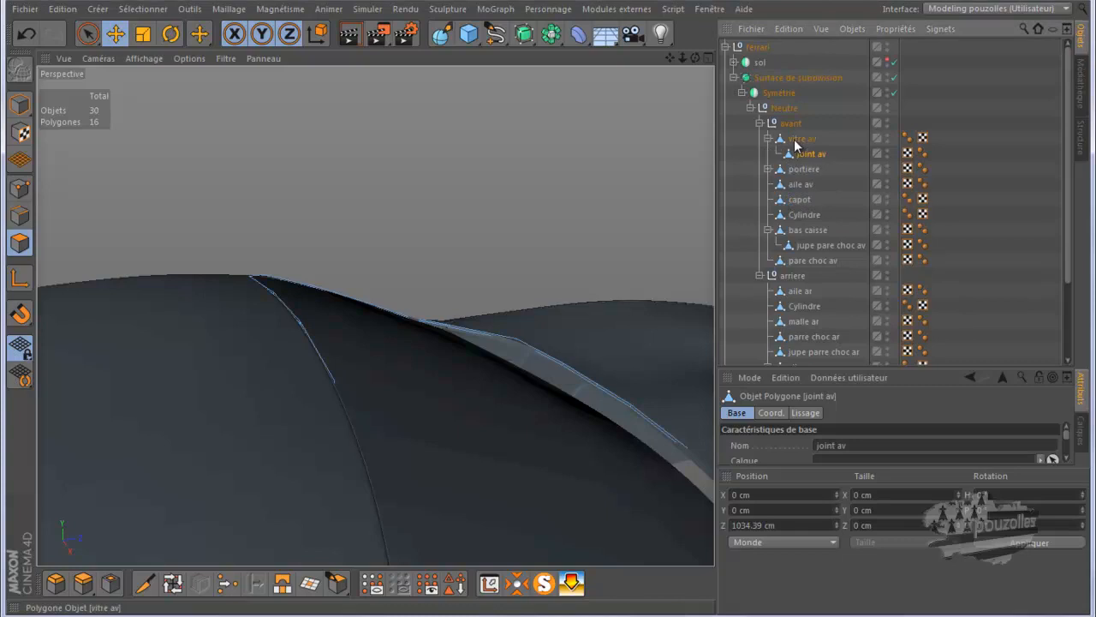
Check the joint av strip against the surrounding bodywork and isolate it in the viewport.
left_click_drag(537, 415, 548, 310, "alt")
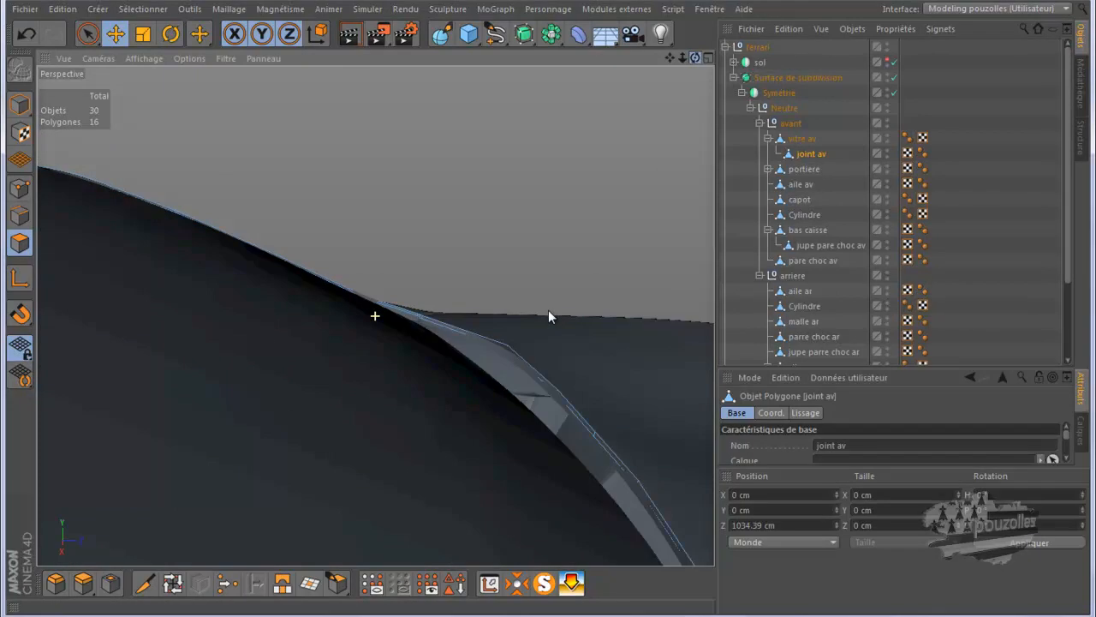
left_click_drag(548, 316, 548, 316, "alt")
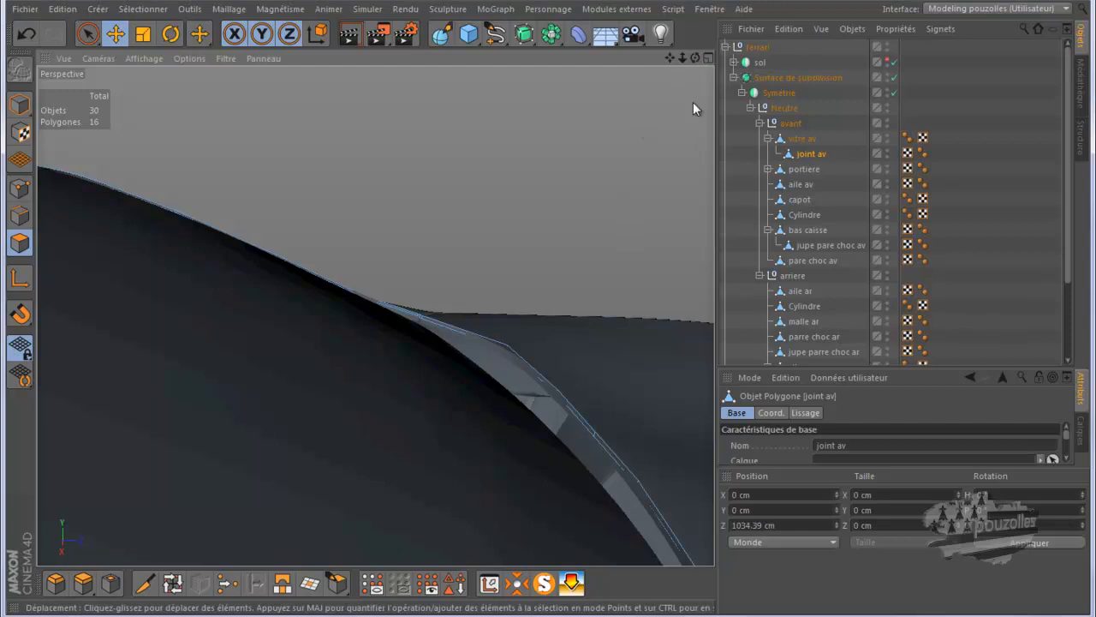
left_click_drag(694, 59, 549, 311)
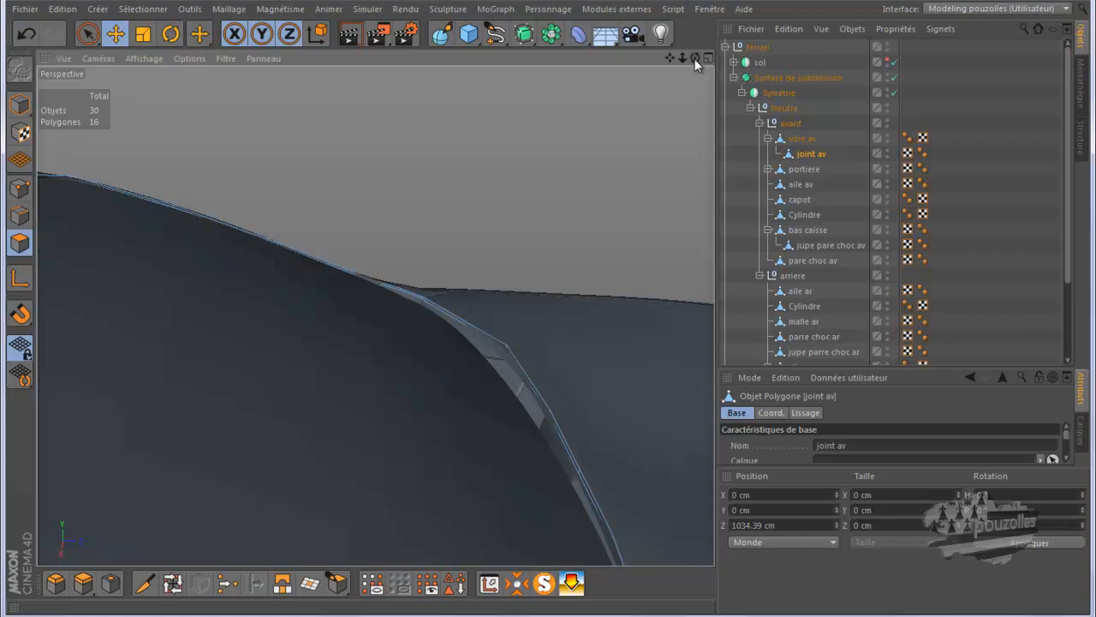
left_click_drag(693, 59, 549, 310)
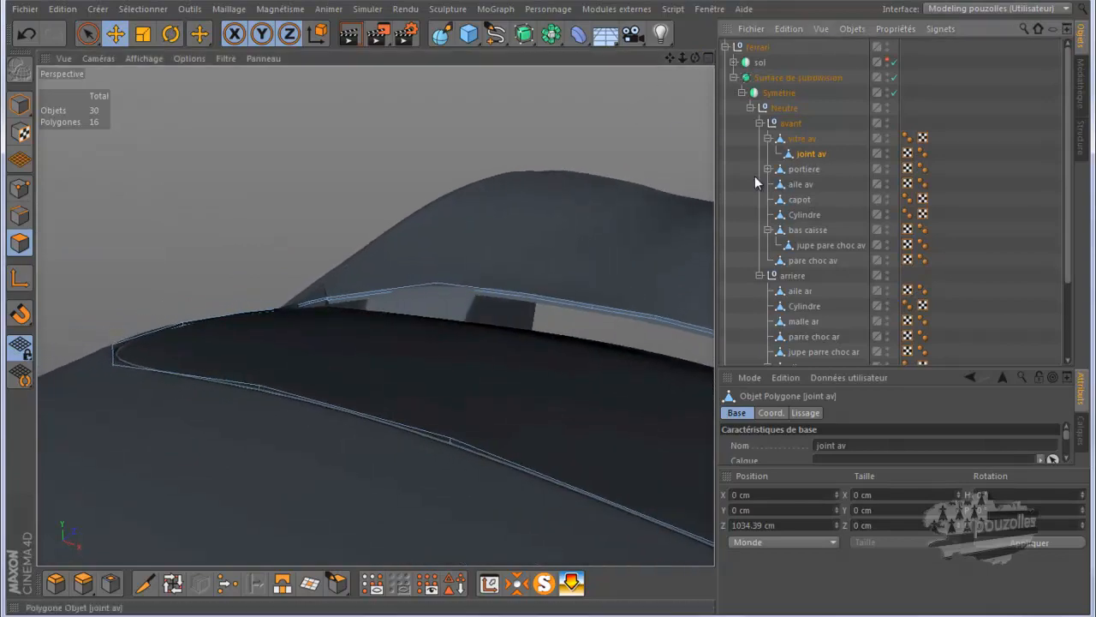
left_click(571, 583)
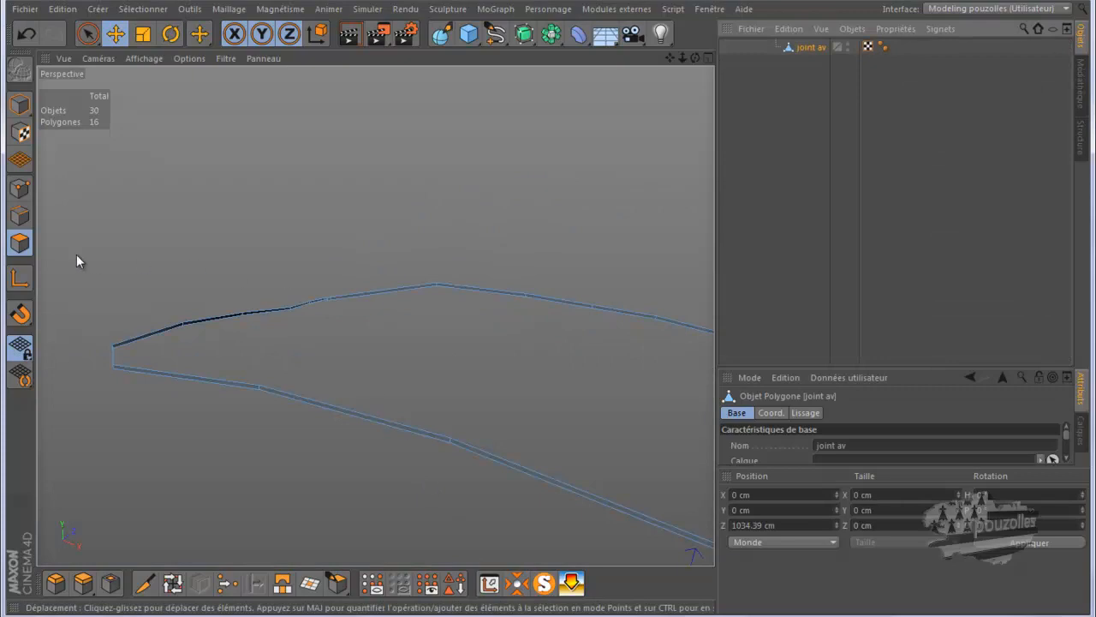
In point mode, weld the four upper points where the pillar and hood strips meet into a single point.
left_click(20, 187)
left_click(89, 34)
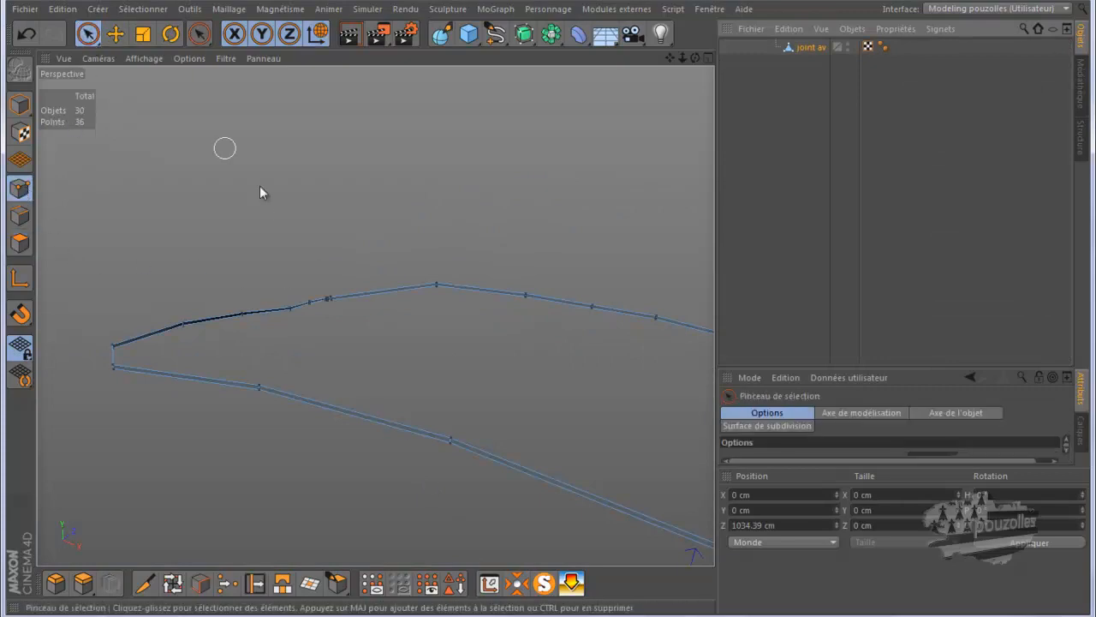
mouse_move(357, 343)
left_mouse_down("alt")
mouse_move(340, 348)
mouse_move(314, 269)
mouse_move(343, 264)
mouse_move(297, 284)
left_mouse_up("alt")
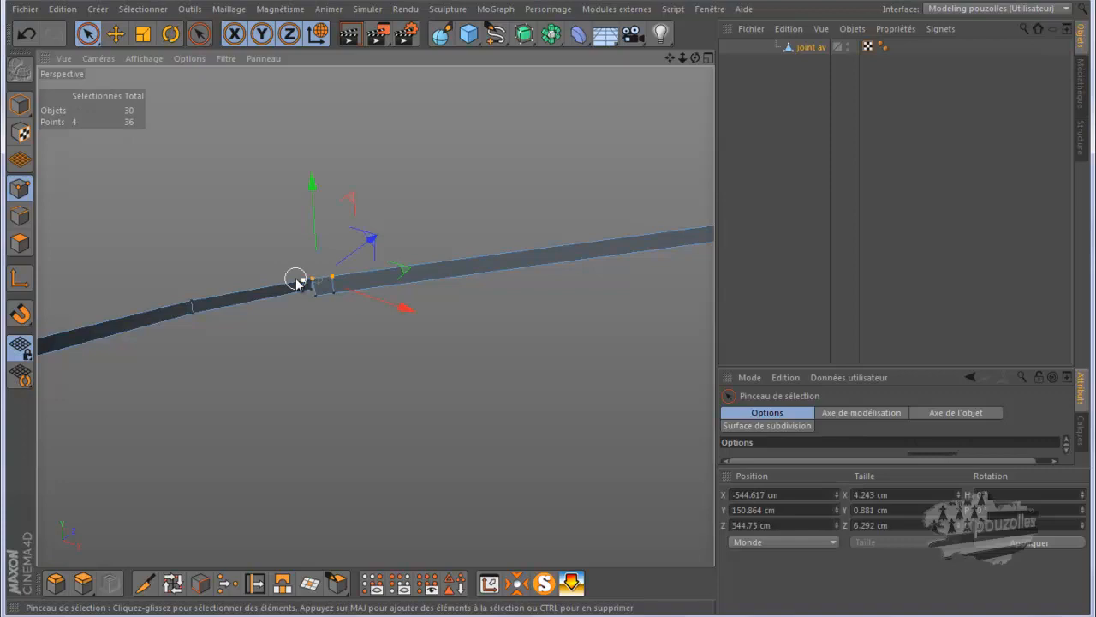
left_click(226, 583)
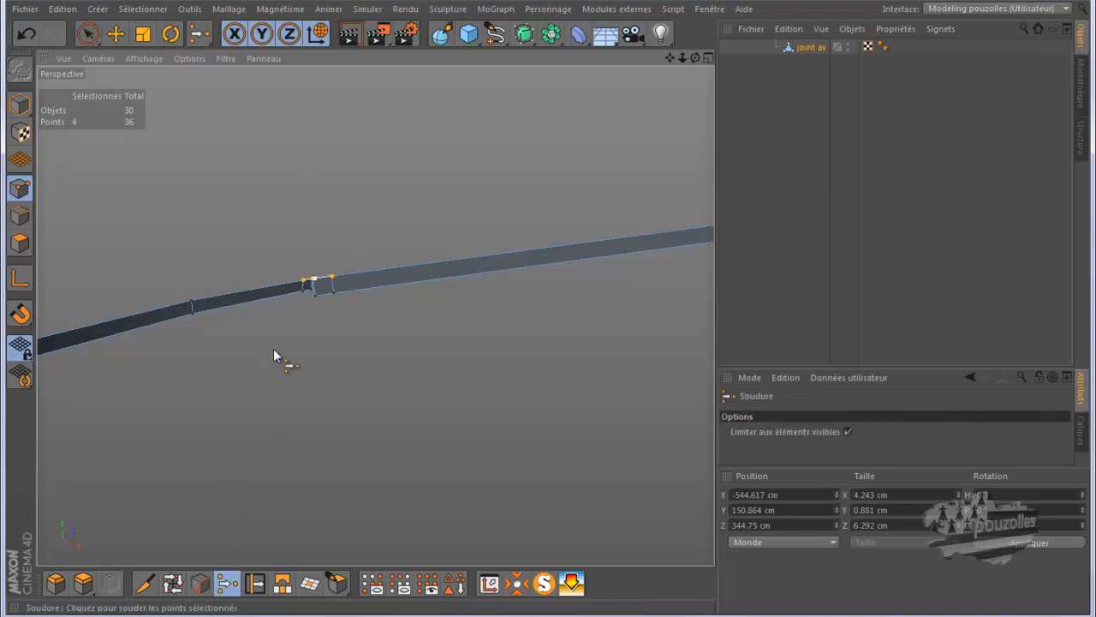
left_click(313, 280)
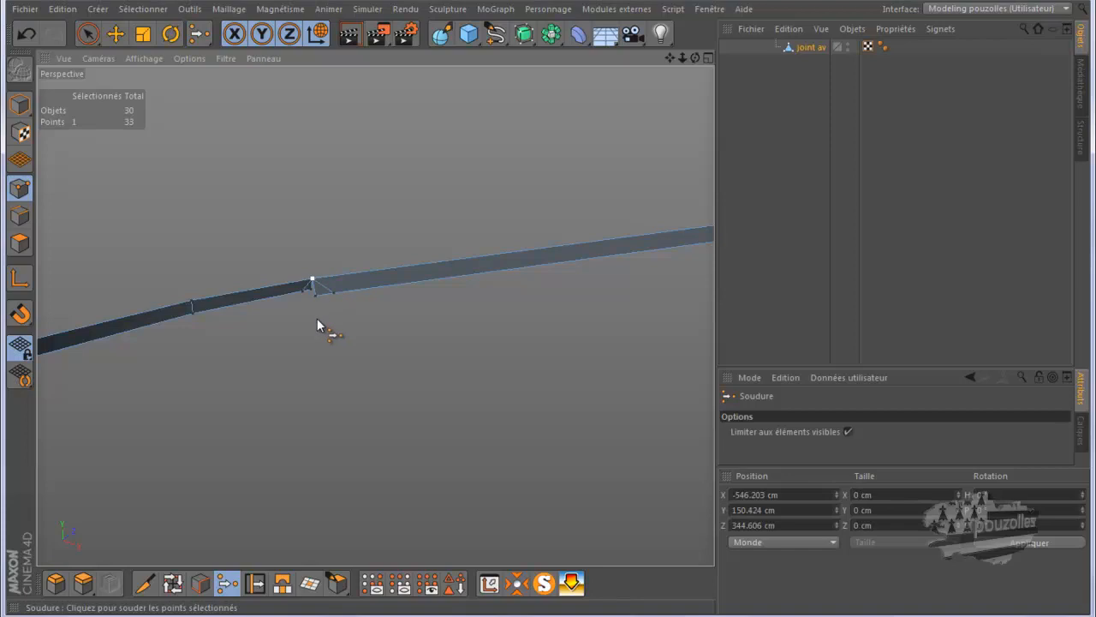
Weld the four lower points at the same pillar-to-hood junction of the strip into one point.
key("space")
mouse_move(296, 293)
left_mouse_down()
mouse_move(339, 299)
mouse_move(319, 296)
left_mouse_up()
key("space")
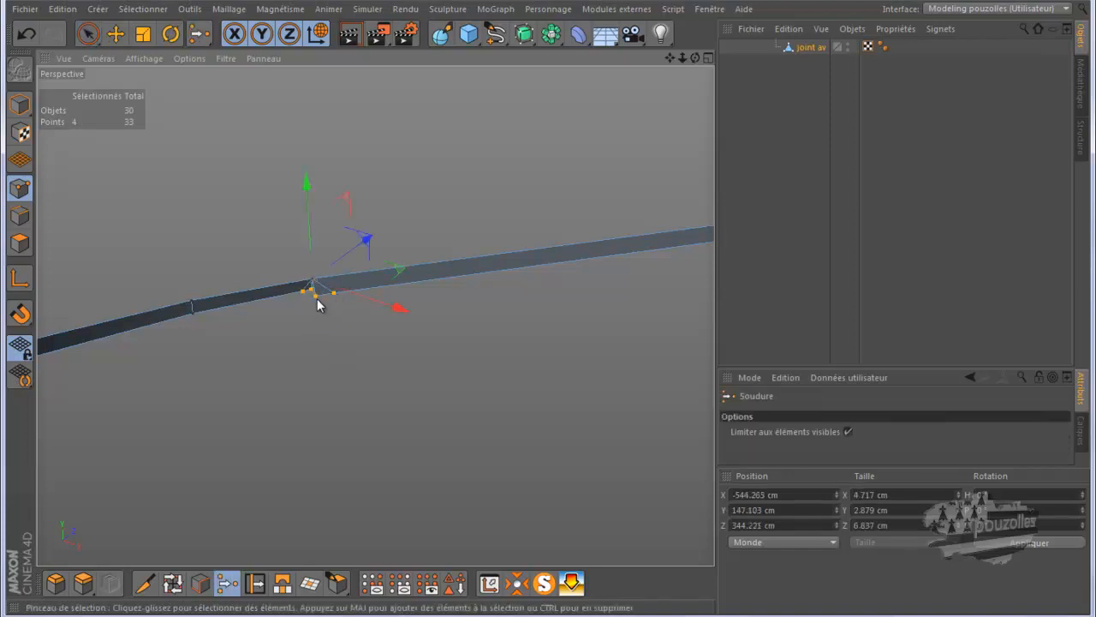
left_click(368, 305)
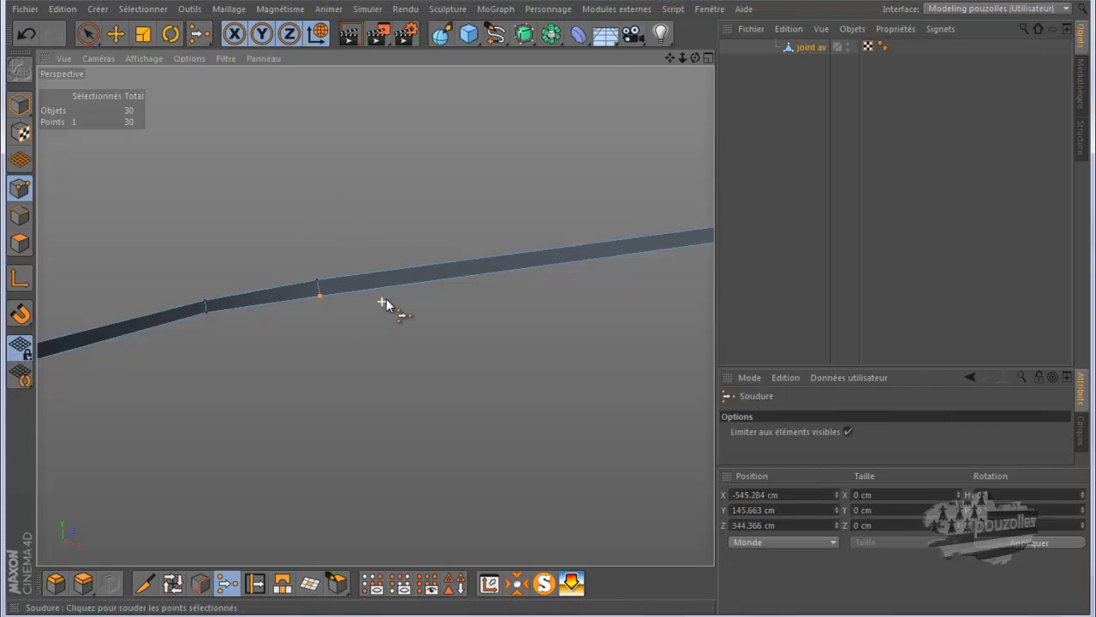
Examine the whole joint av strip, from the welded hood junction up the pillar to the roof corner.
left_click_drag(371, 299, 514, 312, "alt")
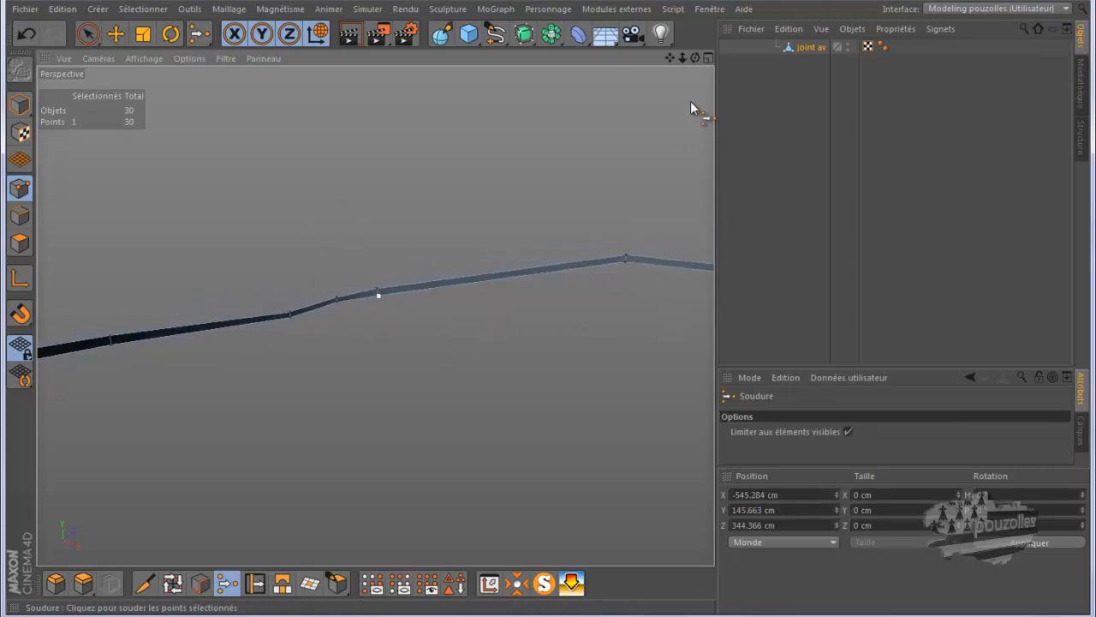
left_click_drag(696, 58, 552, 301)
left_click_drag(603, 205, 629, 294, "alt")
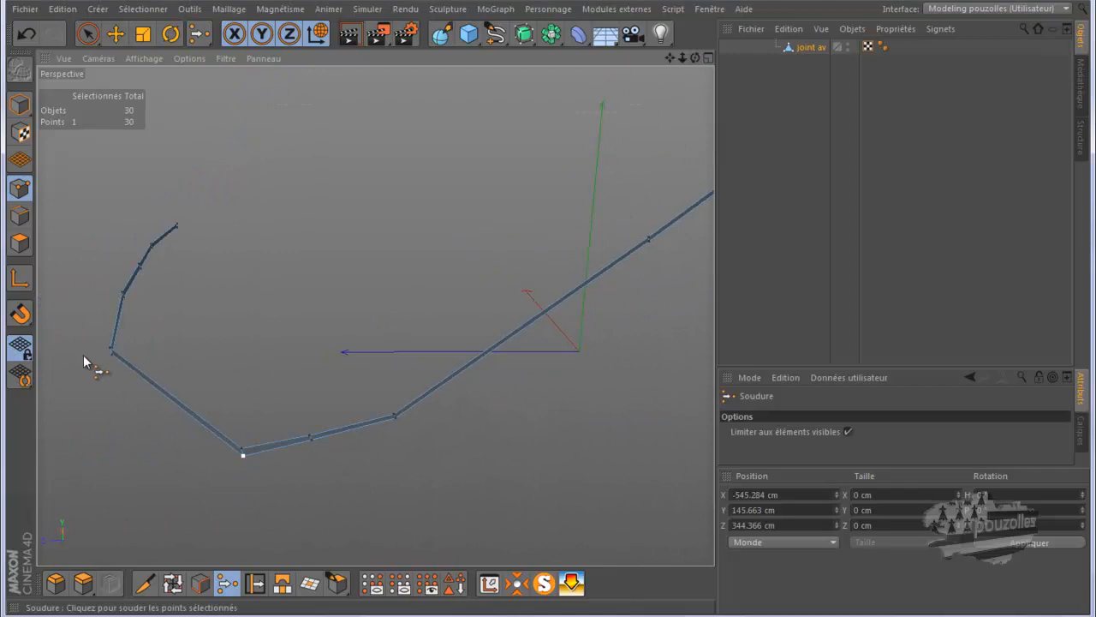
left_click(106, 341)
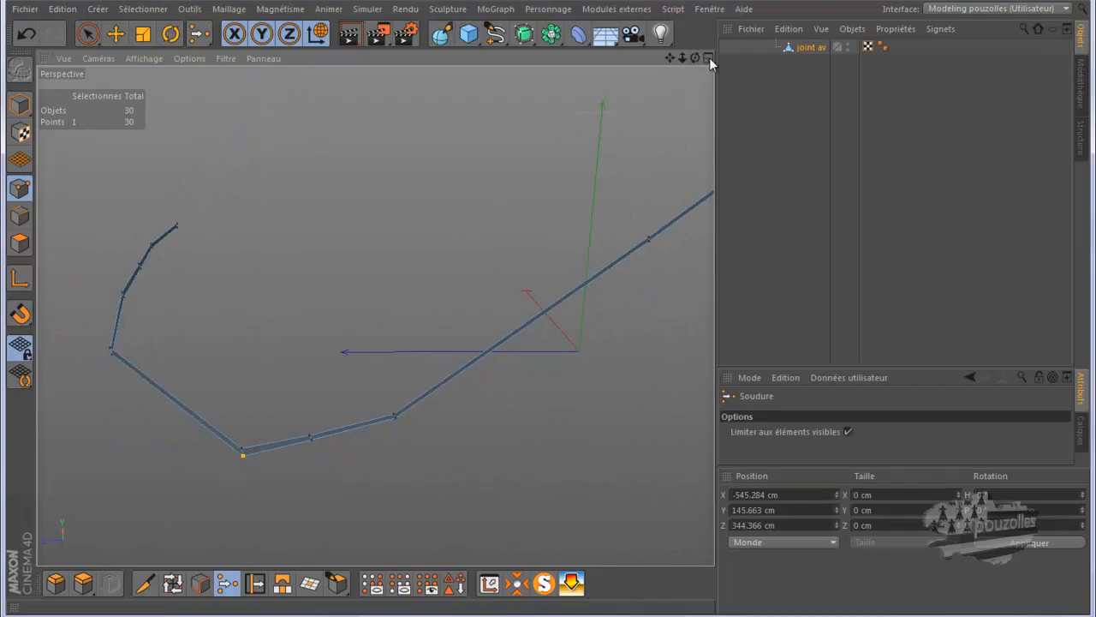
left_click_drag(695, 58, 602, 480)
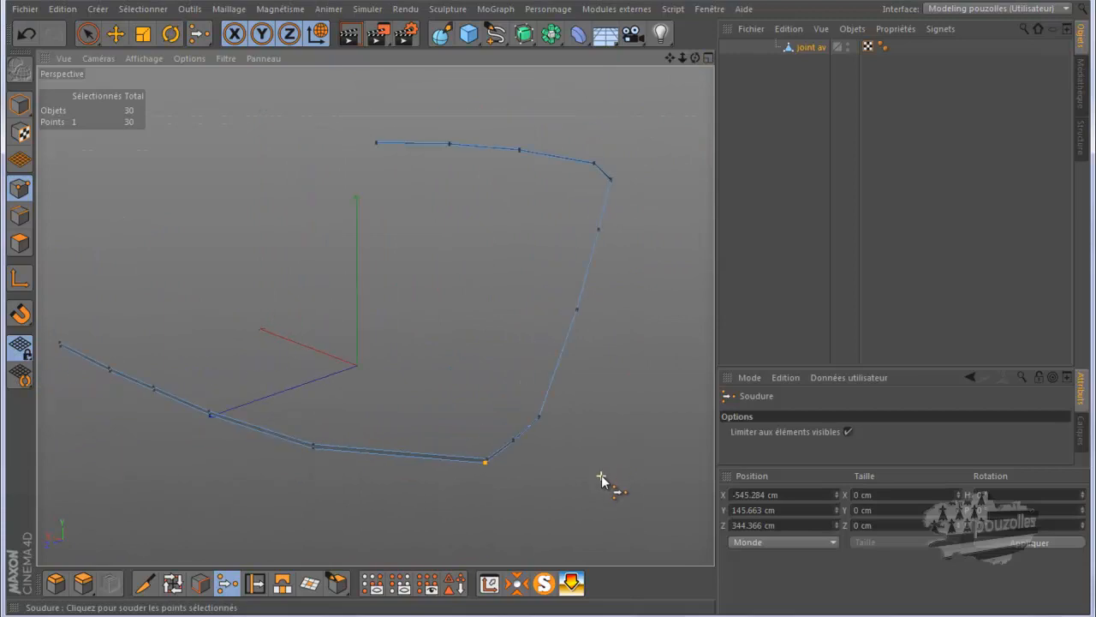
scroll(635, 231, "up", 4)
scroll(619, 173, "up", 2)
scroll(619, 171, "up", 3)
scroll(619, 171, "down", 2)
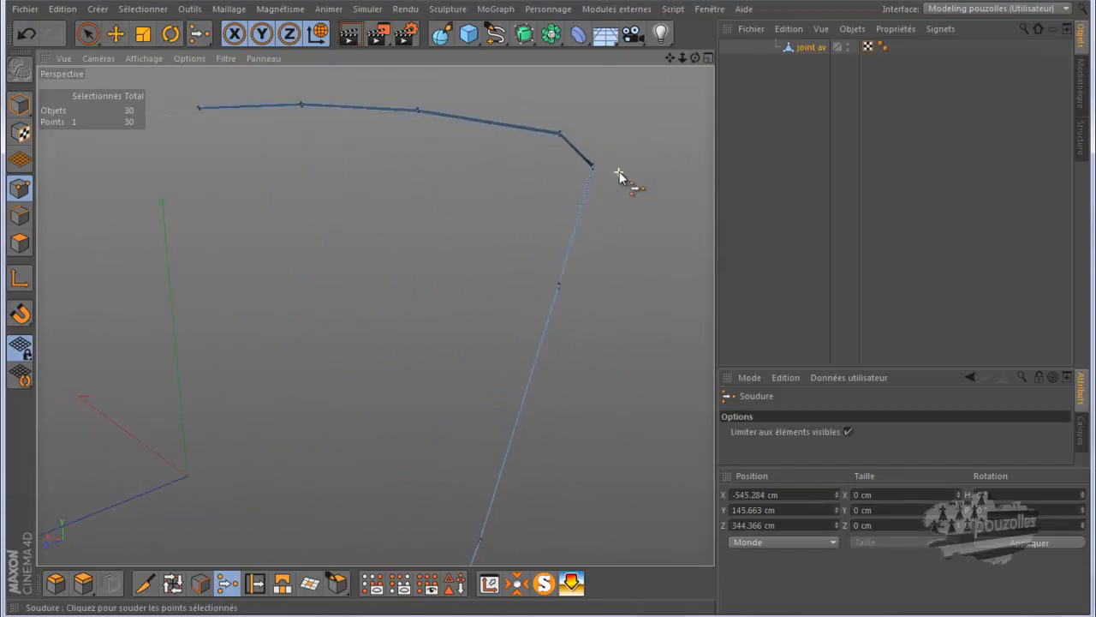
scroll(619, 172, "down", 1)
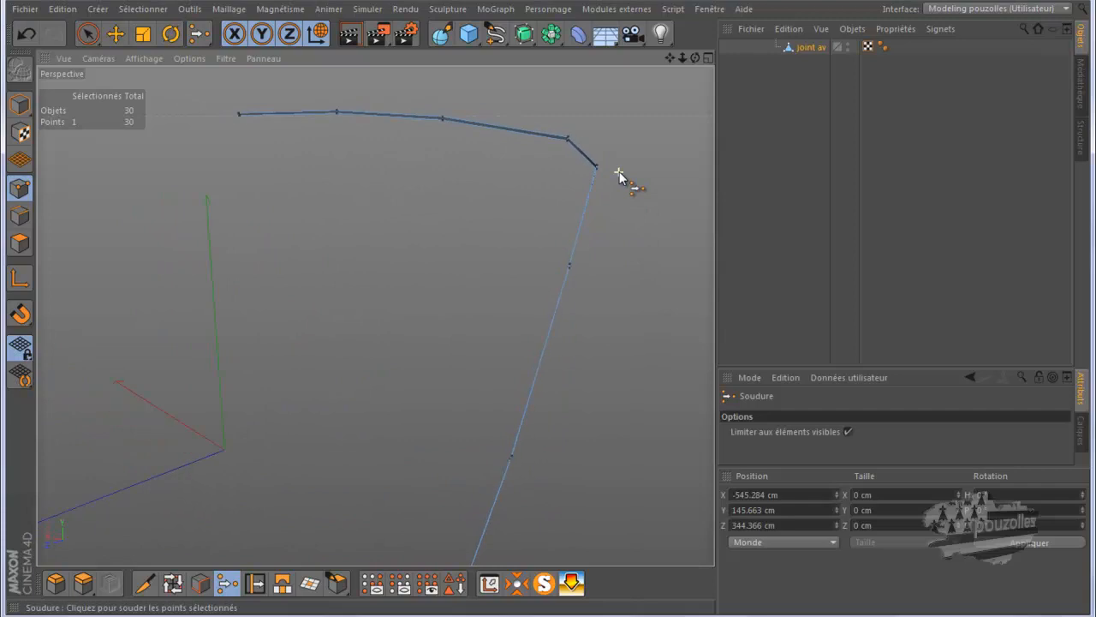
Leave solo mode to show the whole car, and select the ten points along the windshield seal's hood-side edge.
left_click(549, 585)
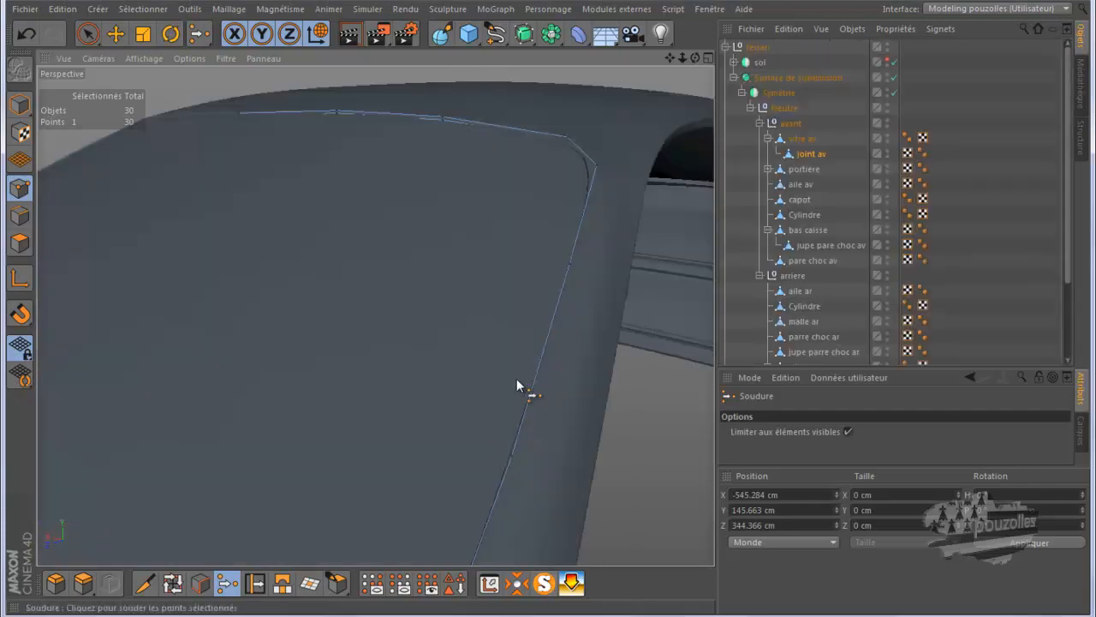
scroll(574, 295, "down", 2)
scroll(625, 193, "down", 2)
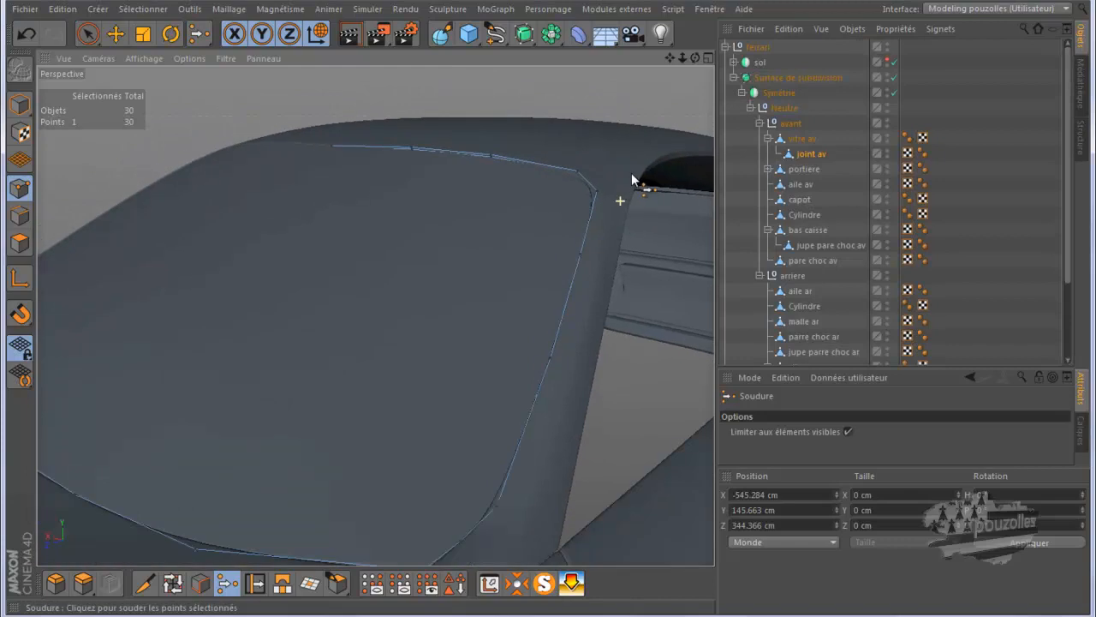
scroll(632, 173, "down", 1)
left_click_drag(696, 57, 551, 124)
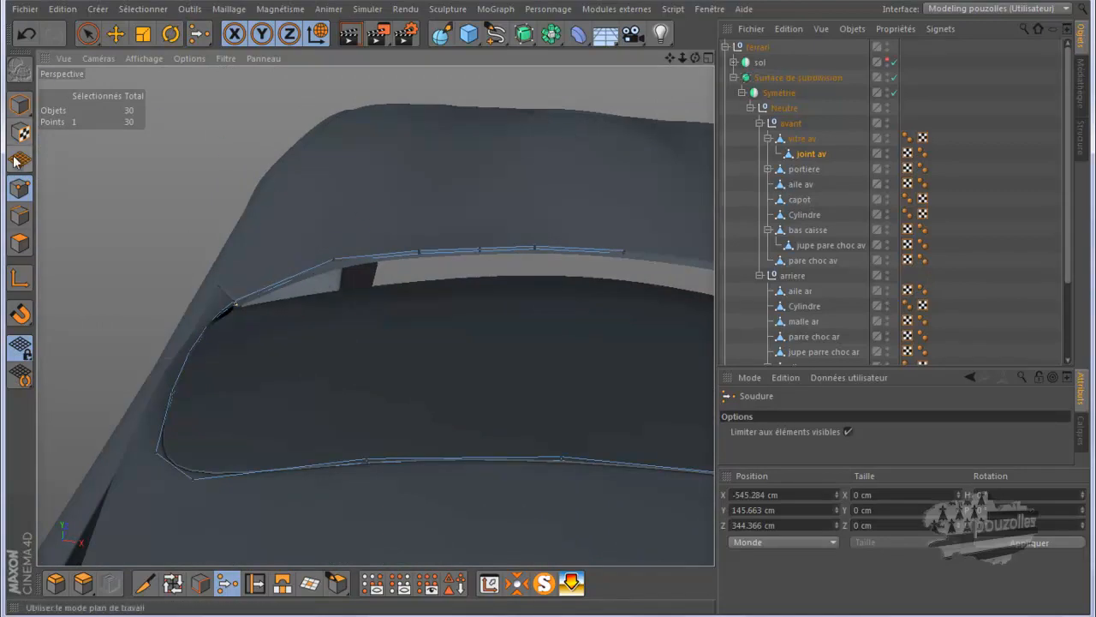
key("space")
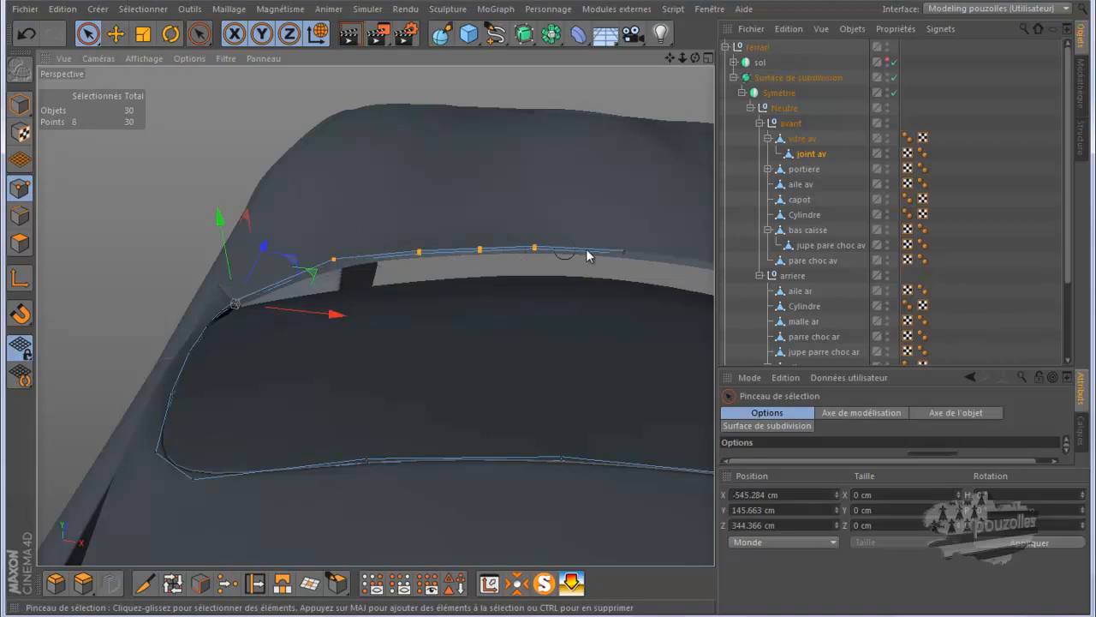
left_click(625, 252)
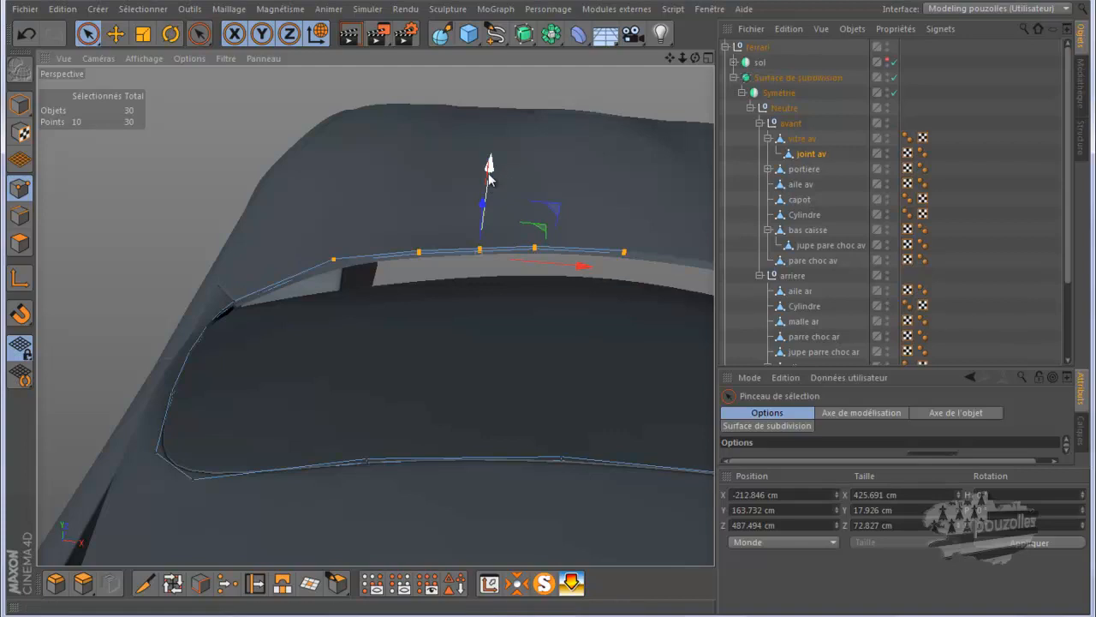
left_click_drag(487, 174, 489, 182)
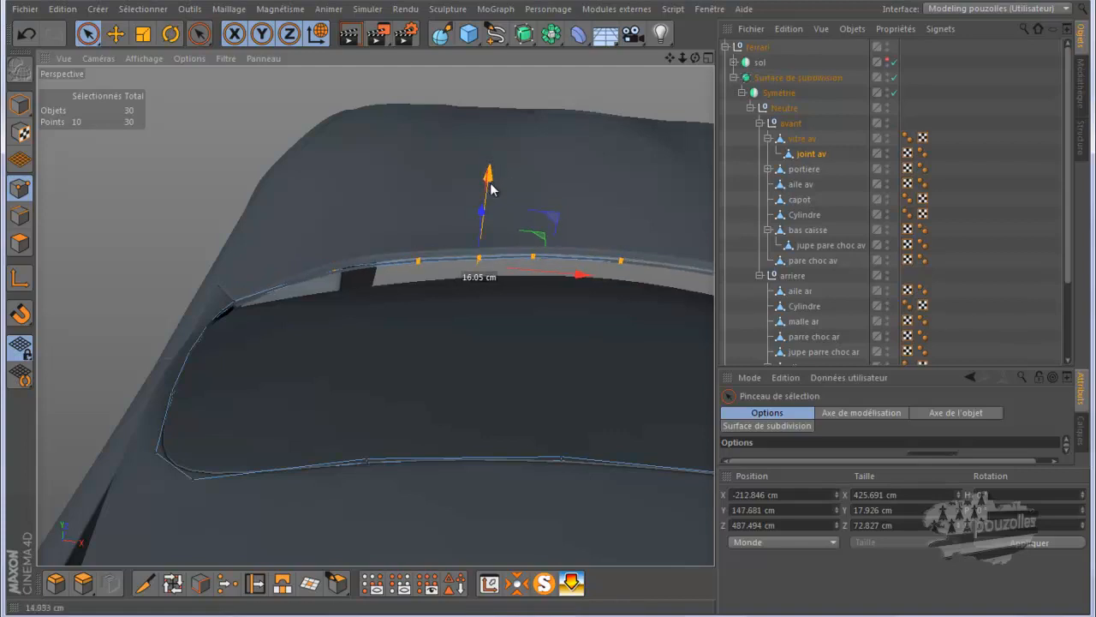
left_click_drag(490, 189, 493, 190)
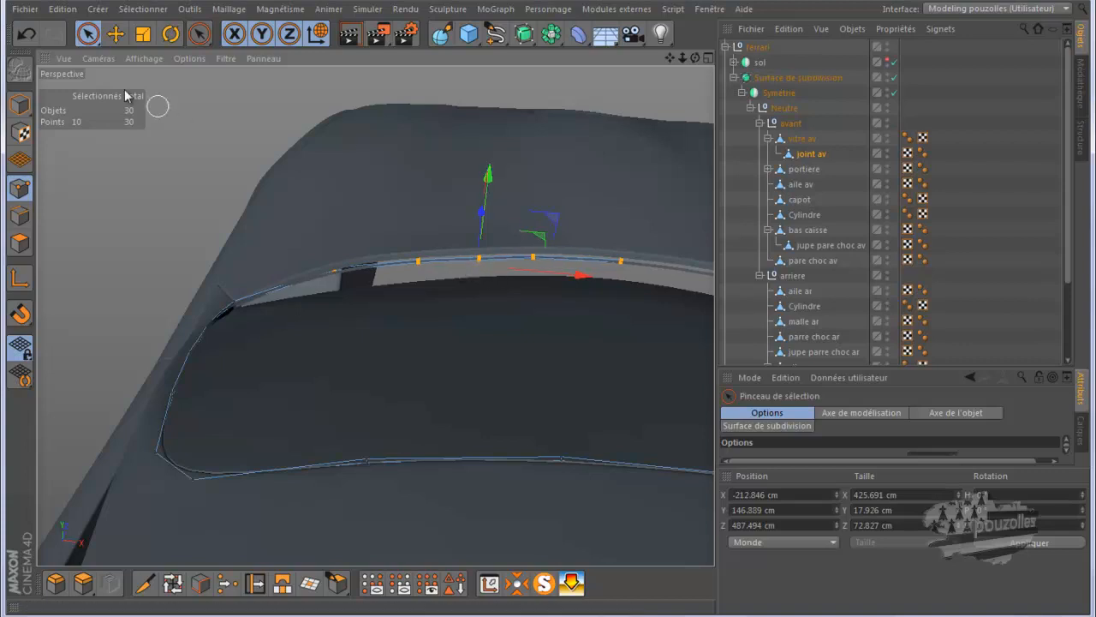
left_click(27, 34)
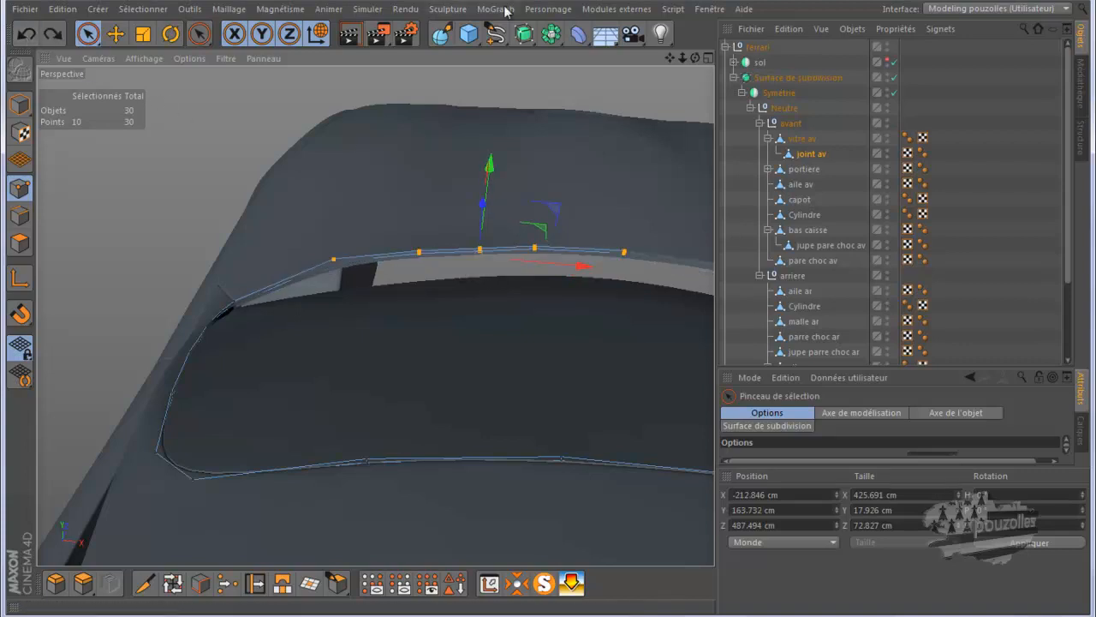
Lower the ten selected hood-side seal points about 7 cm along Y, towards the body surface.
left_click_drag(695, 56, 549, 309)
scroll(382, 265, "up", 3)
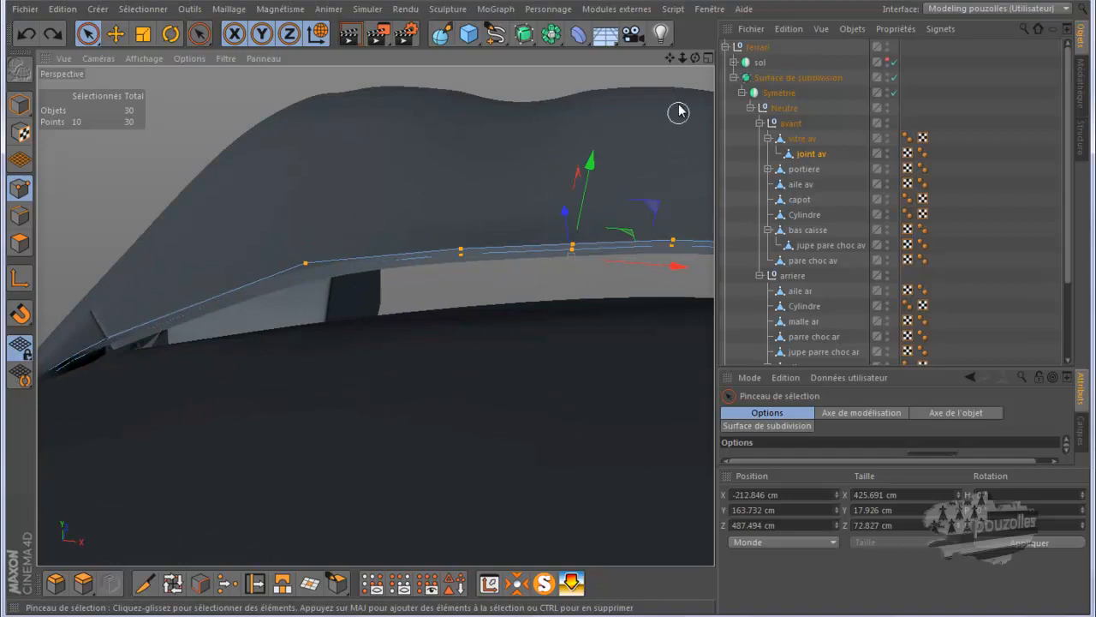
mouse_move(548, 310)
left_mouse_down("alt")
mouse_move(530, 309)
mouse_move(547, 308)
left_mouse_up("alt")
left_click_drag(403, 150, 405, 163)
scroll(533, 146, "down", 5)
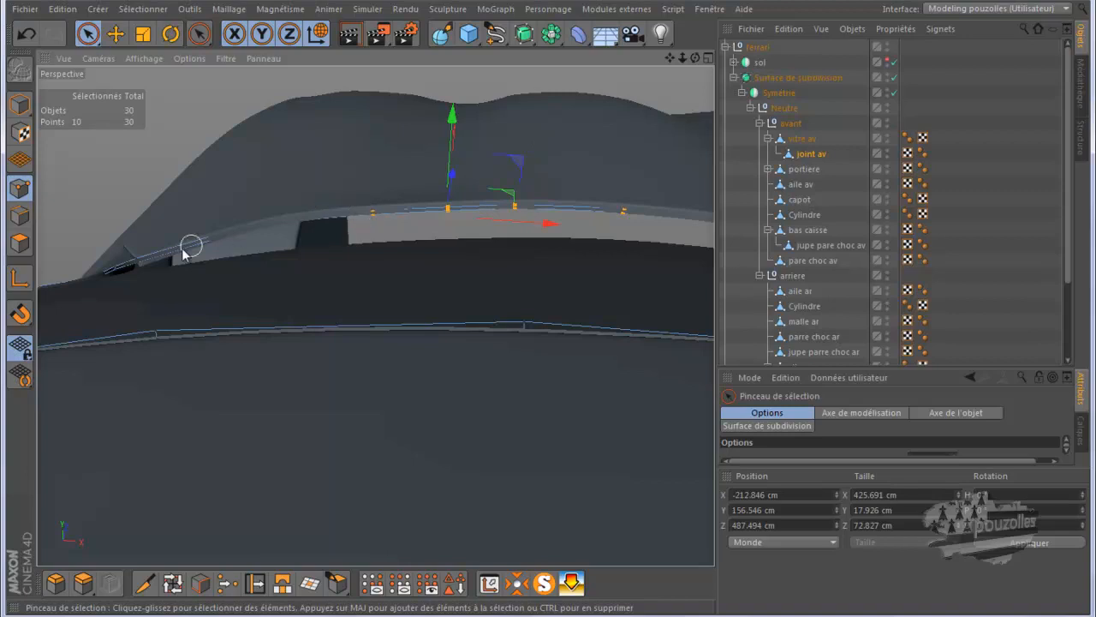
Select all 14 polygons of the windshield seal and extrude them with an offset of 7.2 cm.
left_click(19, 243)
left_click(18, 243, "ctrl")
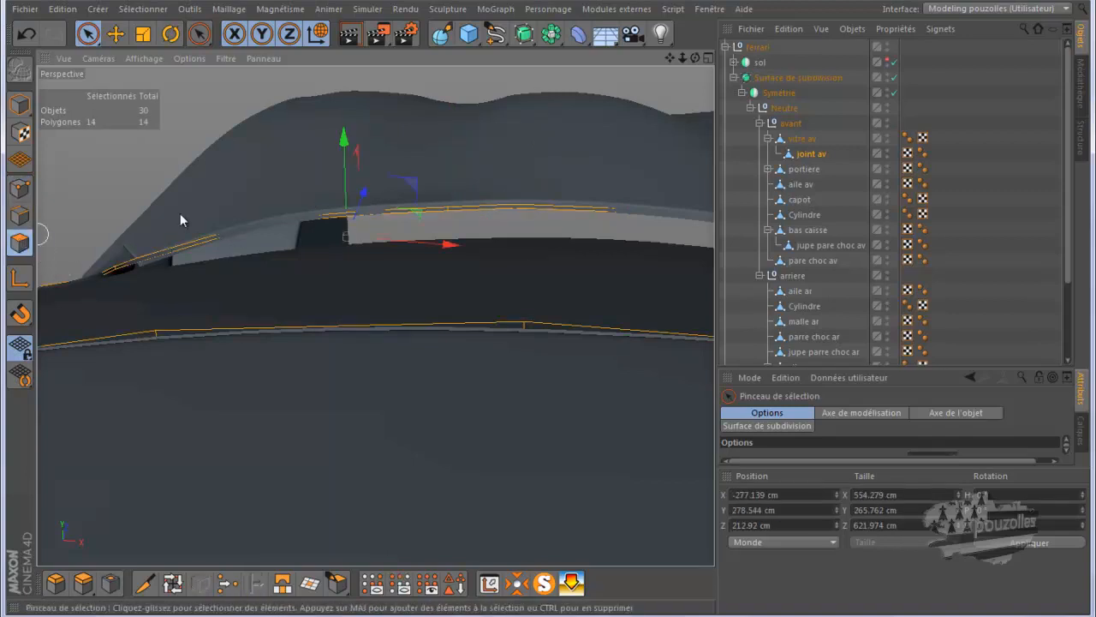
left_click_drag(545, 313, 536, 323, "alt")
left_click_drag(524, 279, 337, 360, "alt")
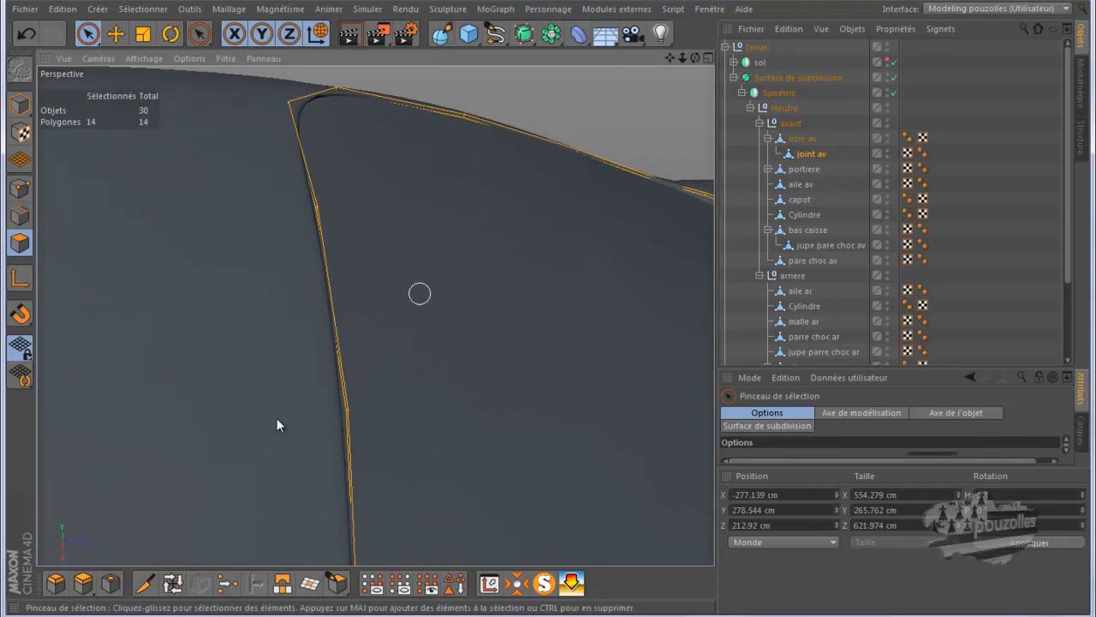
left_click(83, 583)
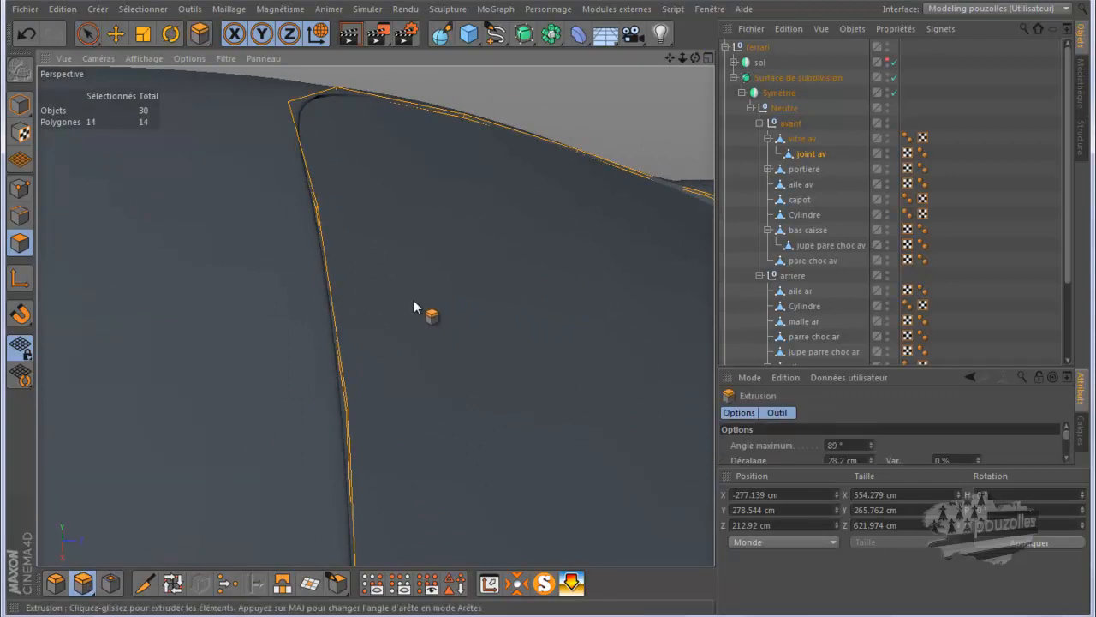
left_click_drag(415, 300, 548, 309)
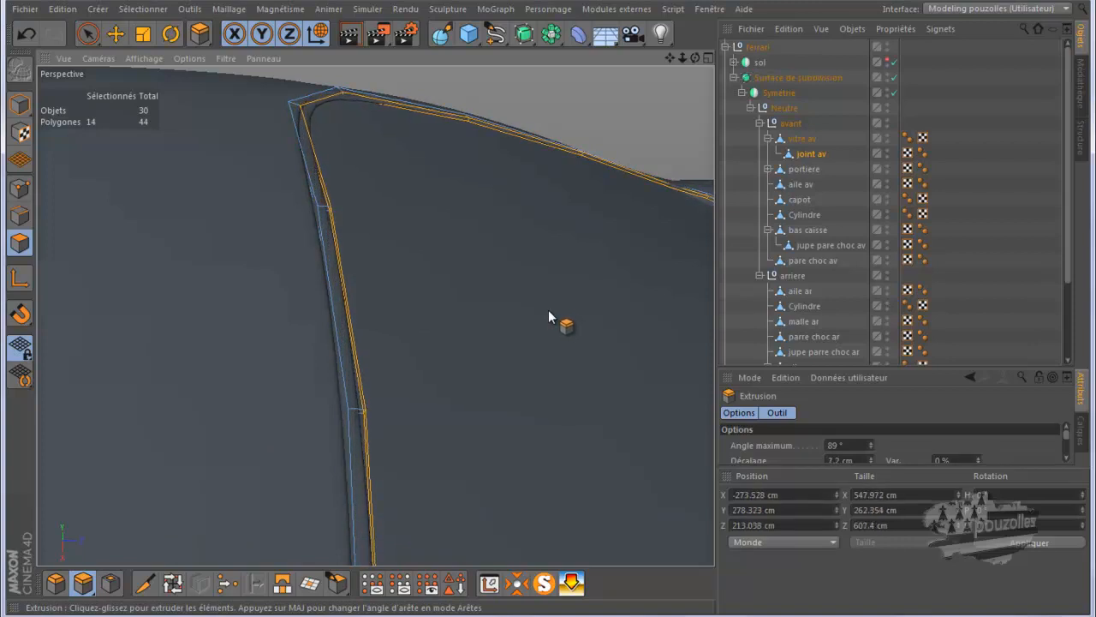
Render the active view around the windshield's upper corner to examine the extruded seal.
left_click_drag(694, 57, 549, 313)
left_click_drag(385, 380, 403, 269)
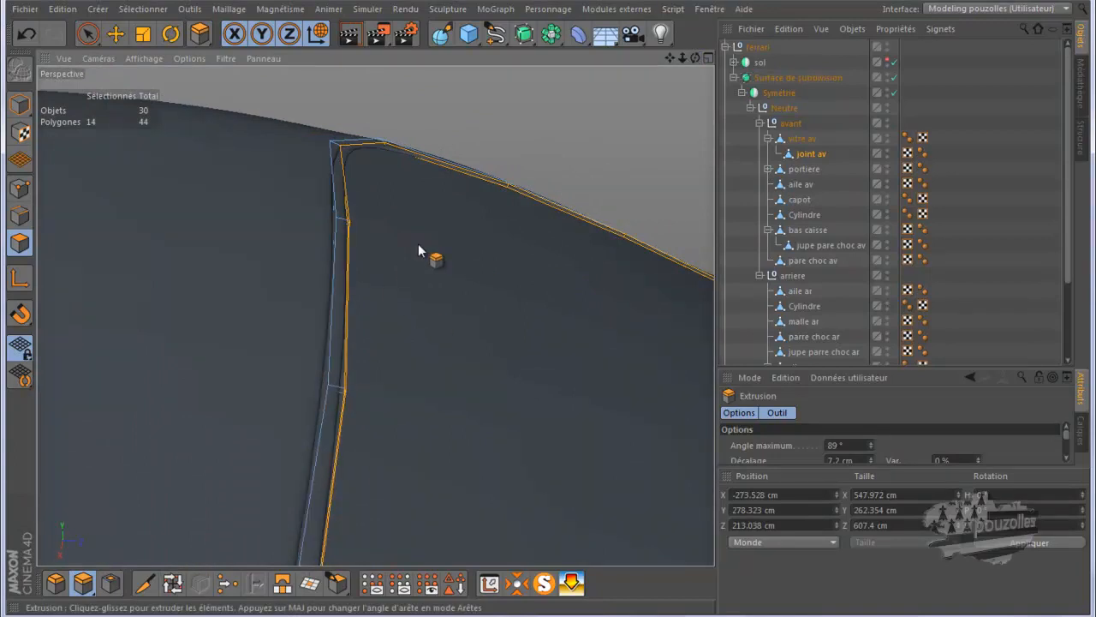
left_click(350, 33)
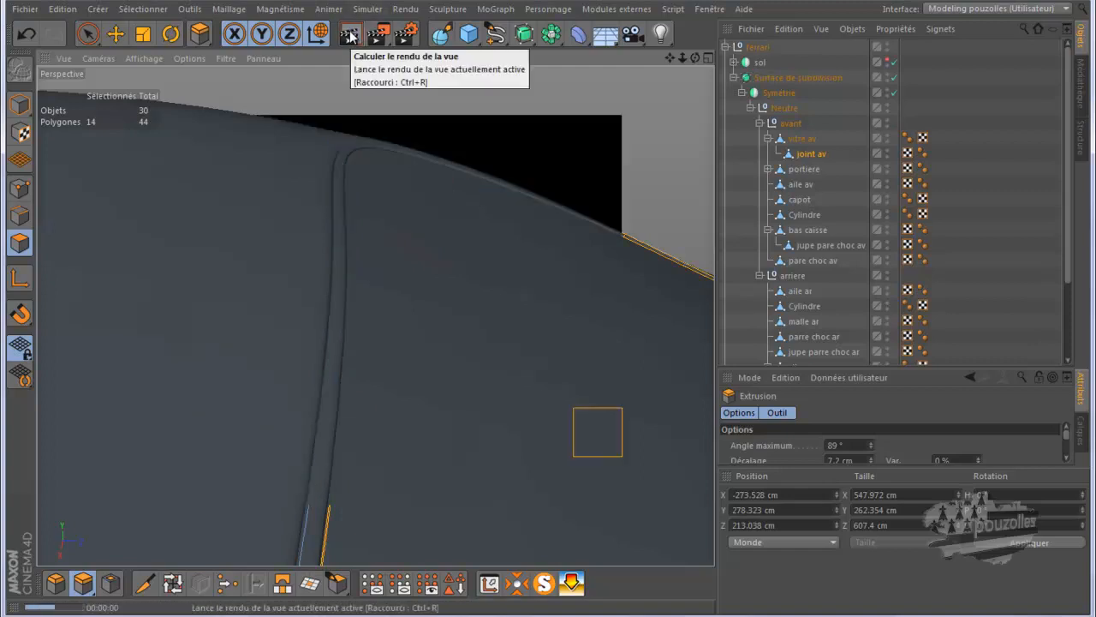
Delete the end-cap polygon of the seal at the symmetry plane on the roof side, using rectangle selection.
left_click_drag(401, 383, 316, 504, "alt")
scroll(314, 500, "up", 4)
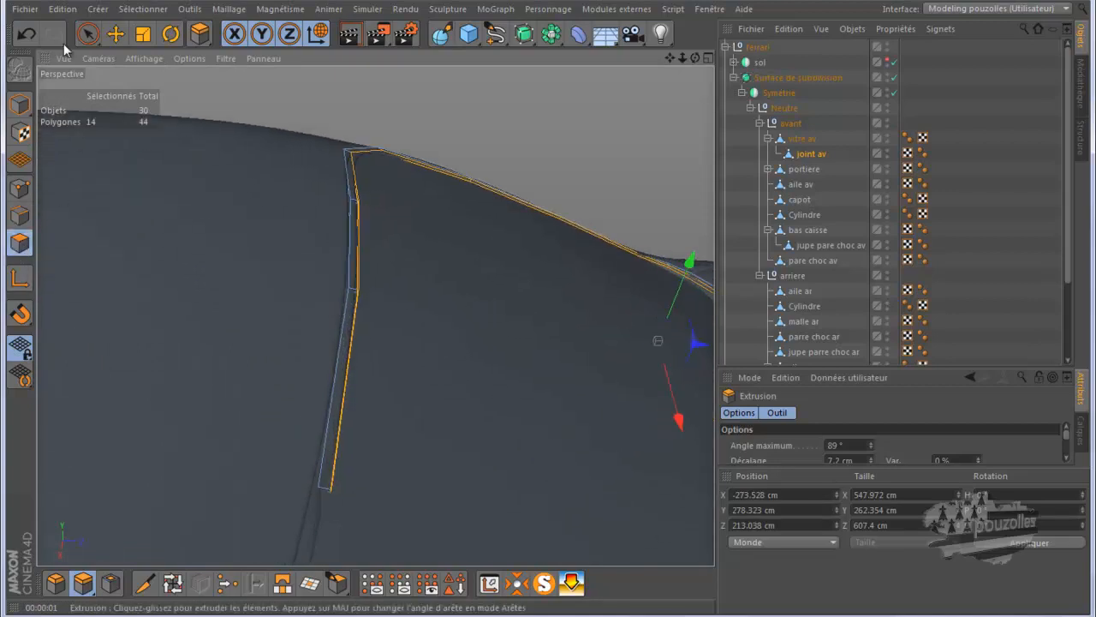
left_click_drag(88, 35, 114, 88)
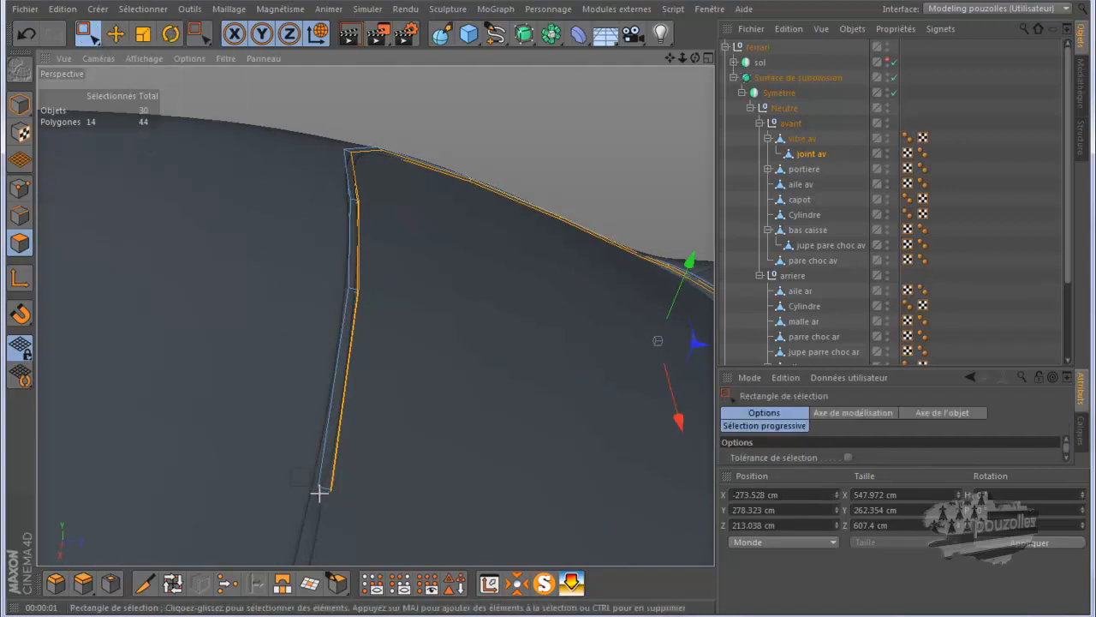
left_click_drag(356, 519, 317, 481)
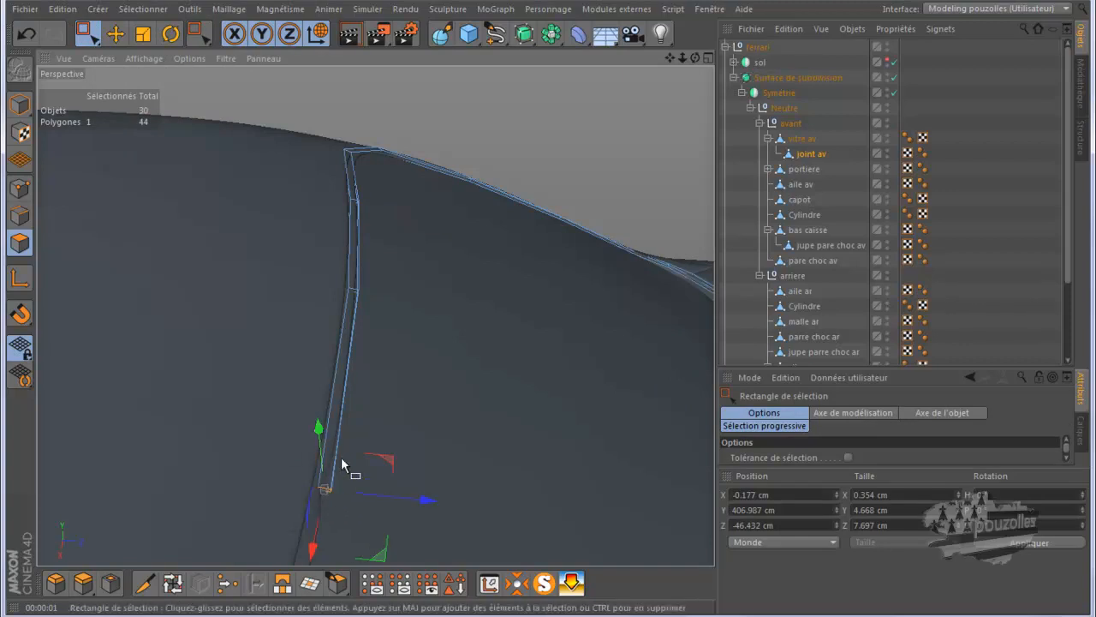
left_click_drag(247, 513, 248, 512)
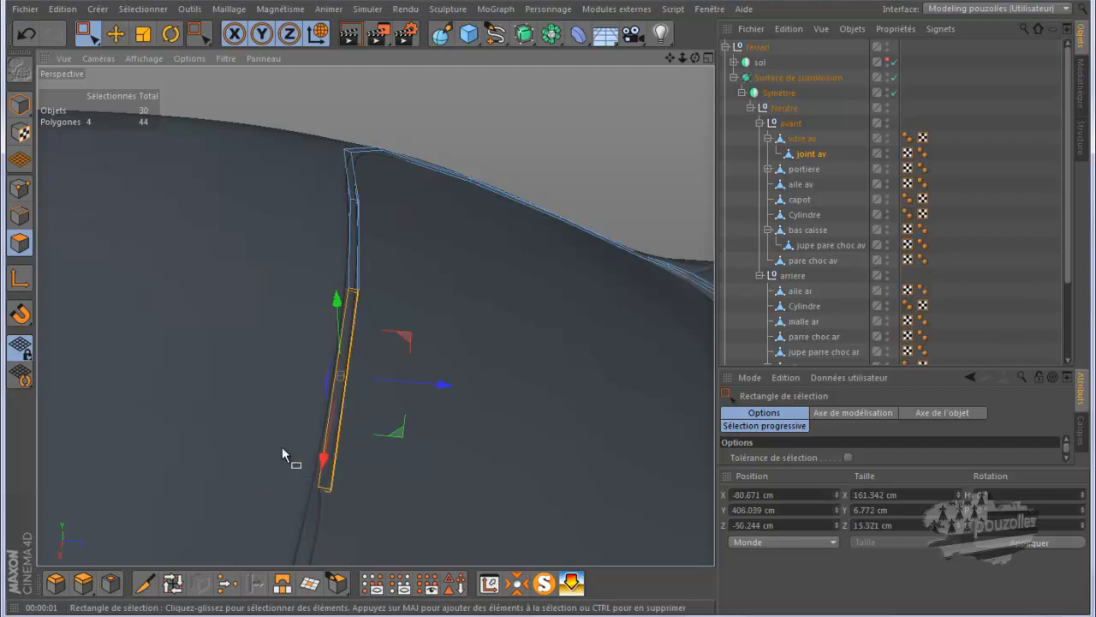
left_click_drag(300, 489, 350, 528)
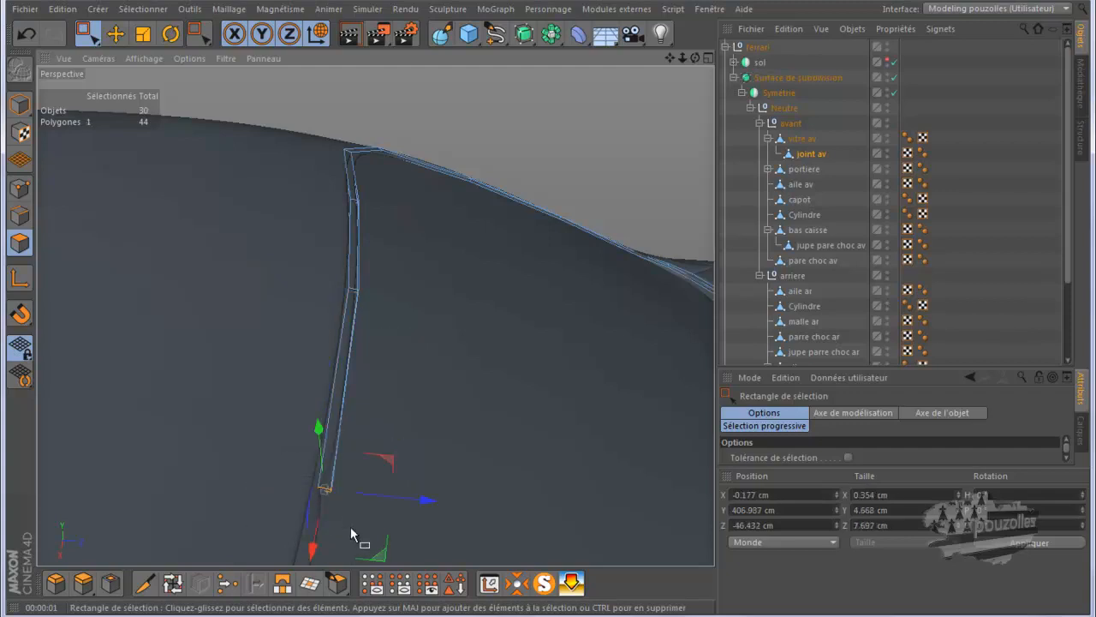
key("Delete")
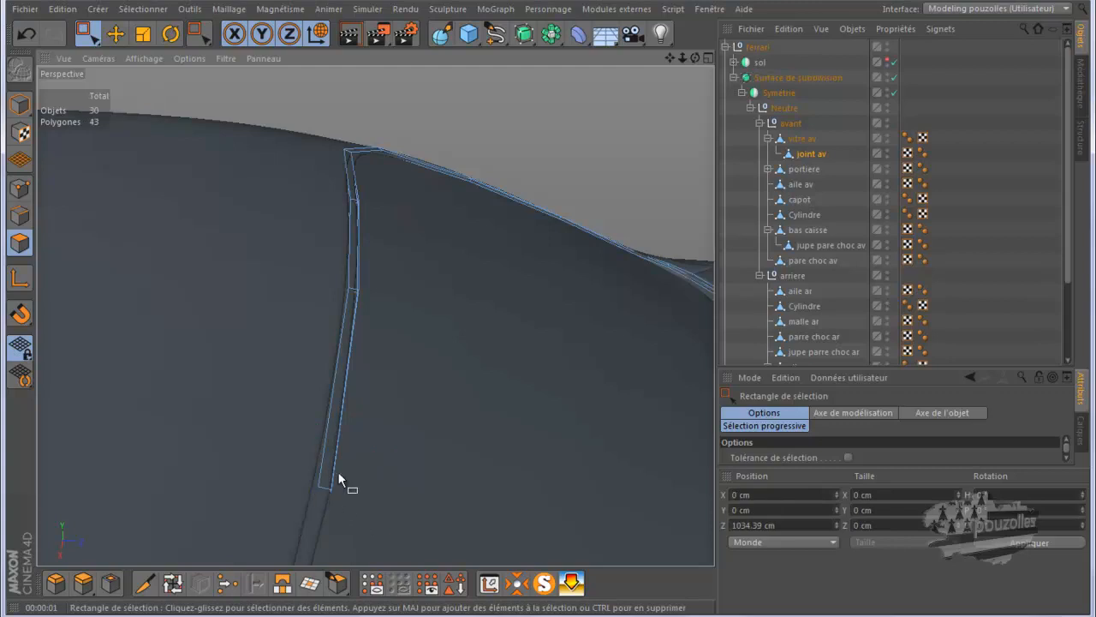
Delete the seal's other end-cap polygon at the symmetry plane on the hood side.
left_click_drag(669, 58, 548, 308)
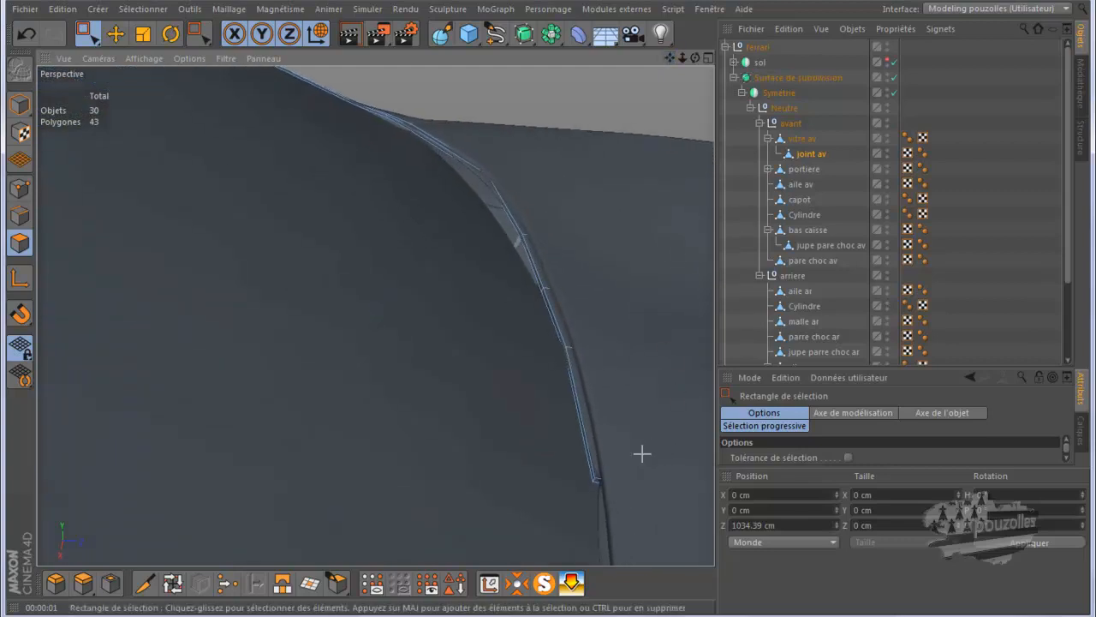
left_click_drag(566, 508, 572, 507)
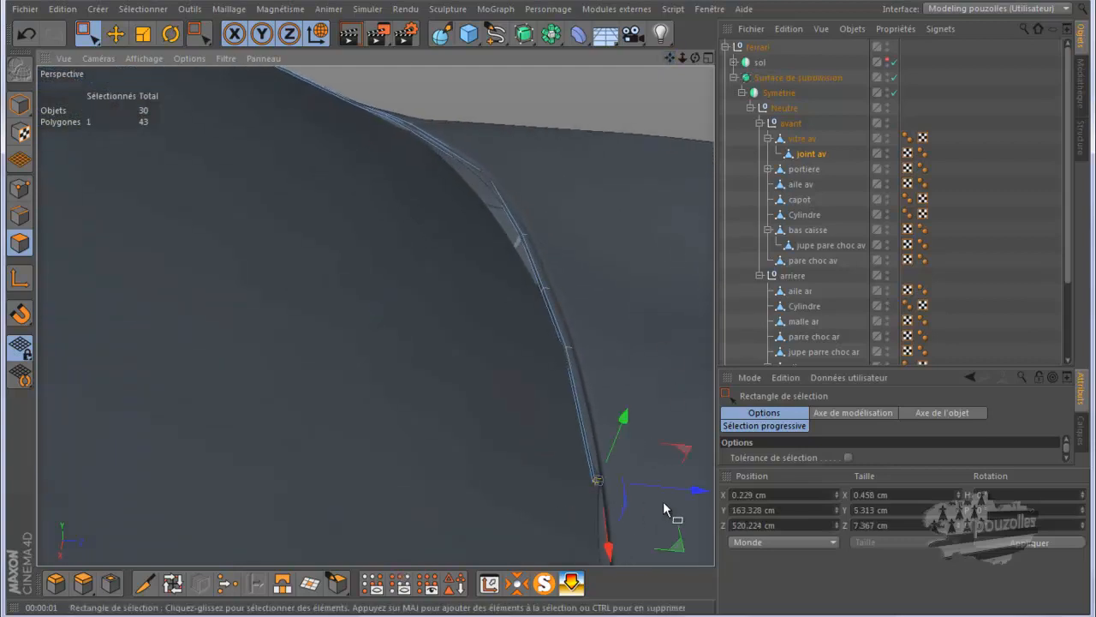
key("Delete")
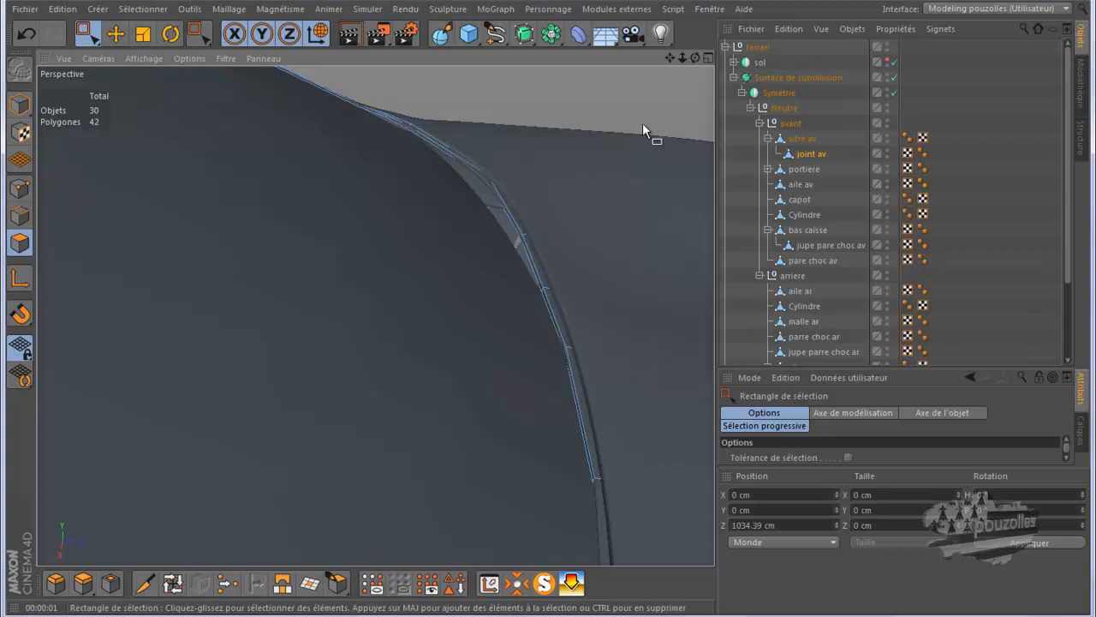
Switch the seal to point editing with the Move tool and disable the Surface de subdivision object.
left_click_drag(696, 59, 549, 310)
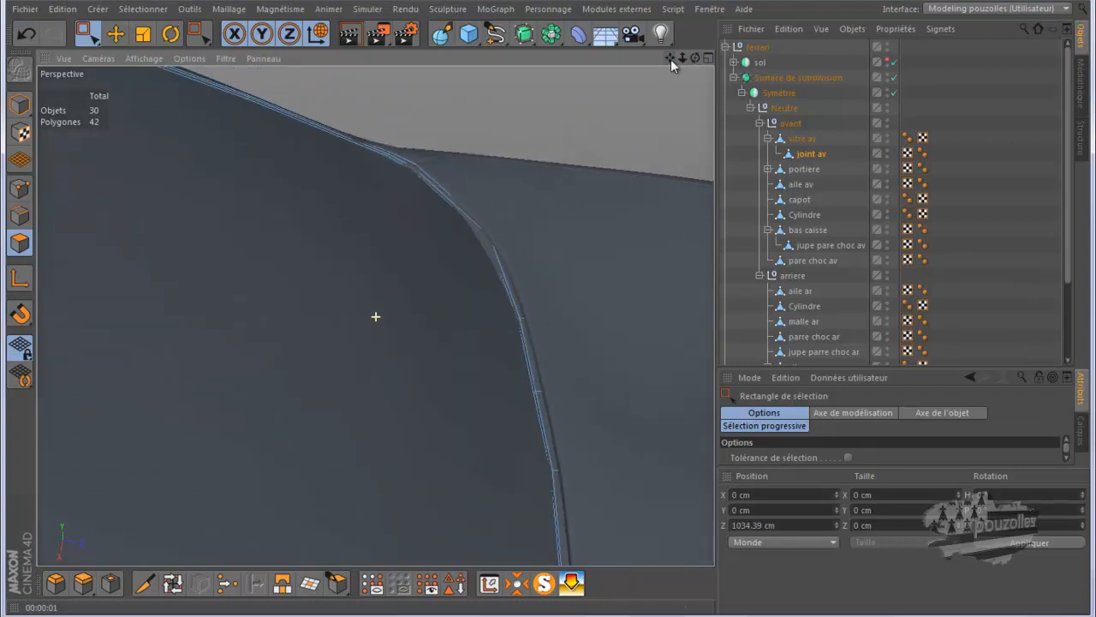
left_click_drag(695, 58, 548, 310)
left_click_drag(533, 108, 446, 103, "alt")
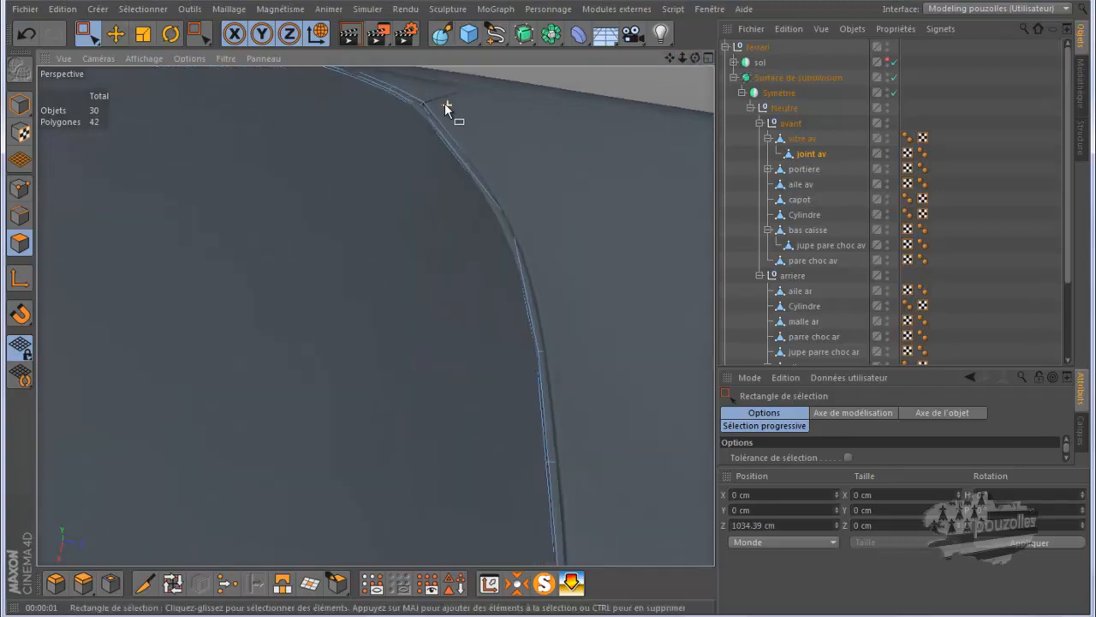
left_click(22, 188)
left_click(115, 33)
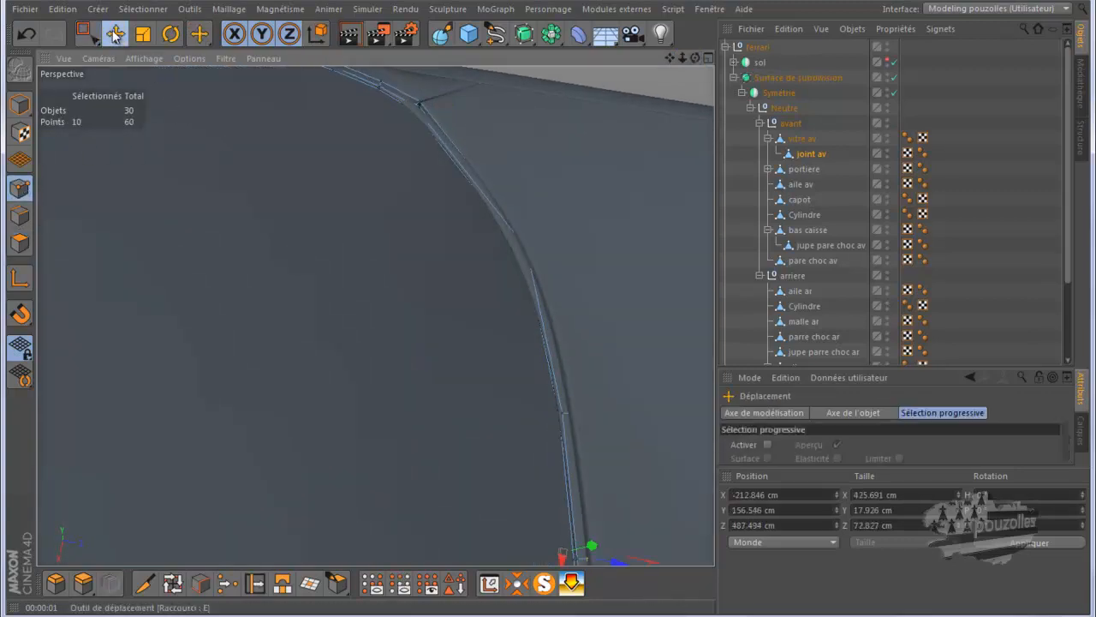
left_click_drag(695, 62, 547, 312)
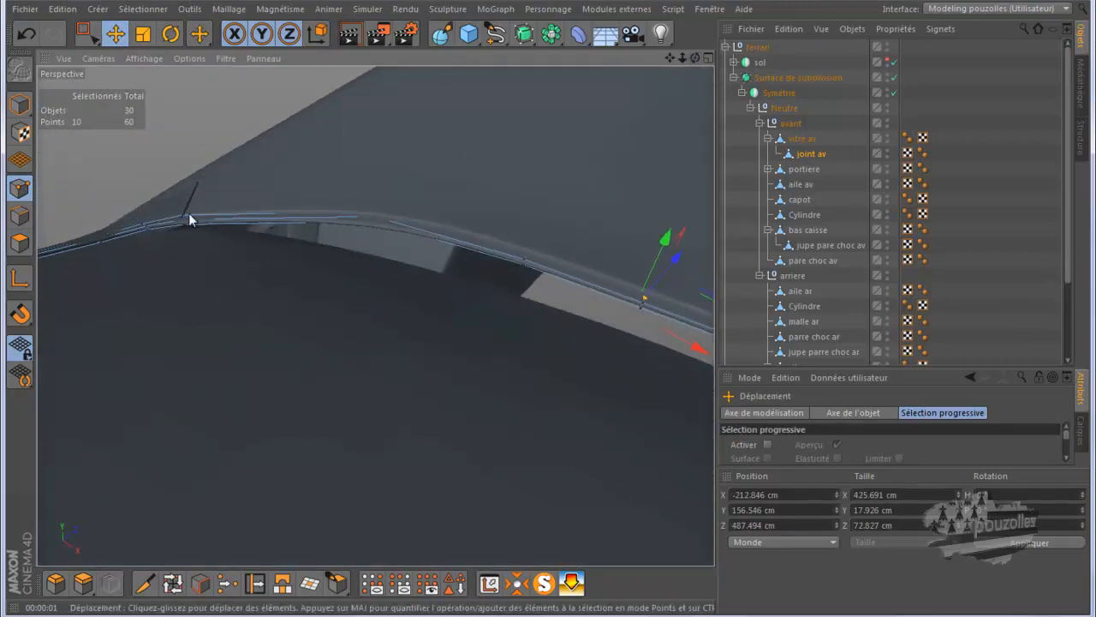
scroll(161, 225, "up", 4)
scroll(161, 225, "up", 5)
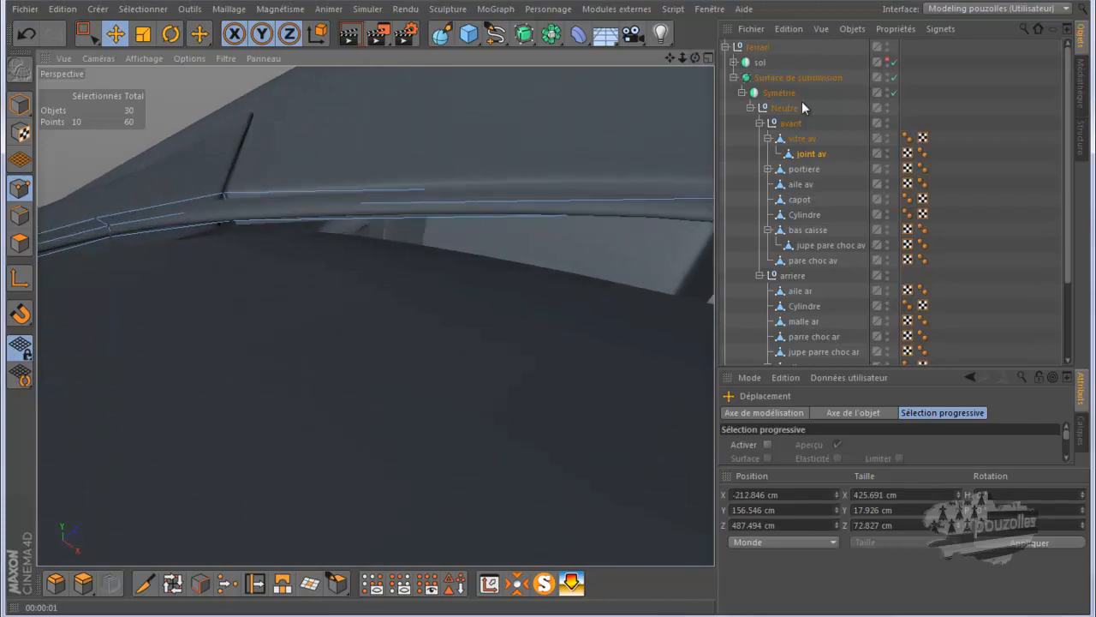
left_click(892, 77)
Move the two seal points at the windshield's lower corner along Z to about 314 cm in the top view.
left_click_drag(227, 211, 405, 228, "alt")
left_click_drag(695, 57, 544, 309)
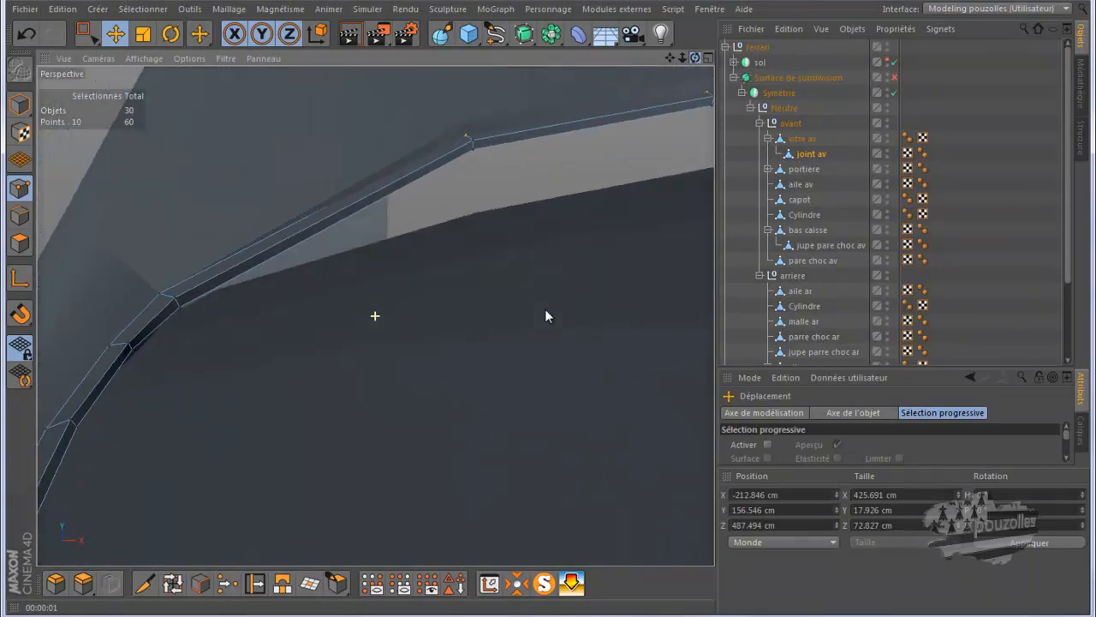
left_click(177, 300)
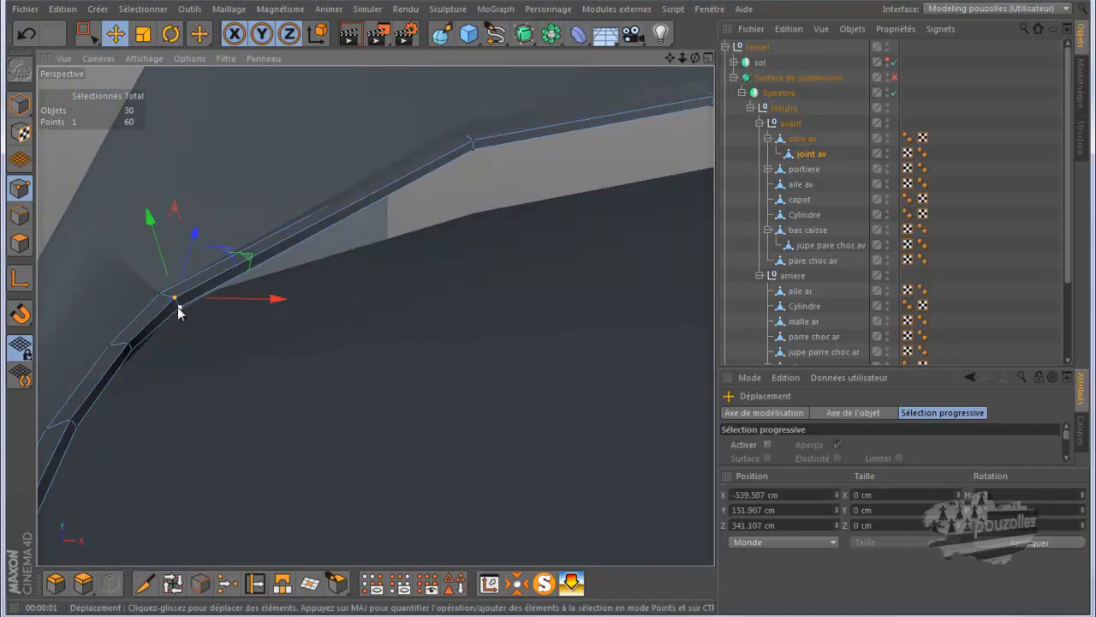
left_click(180, 306, "shift")
left_click_drag(695, 57, 557, 309)
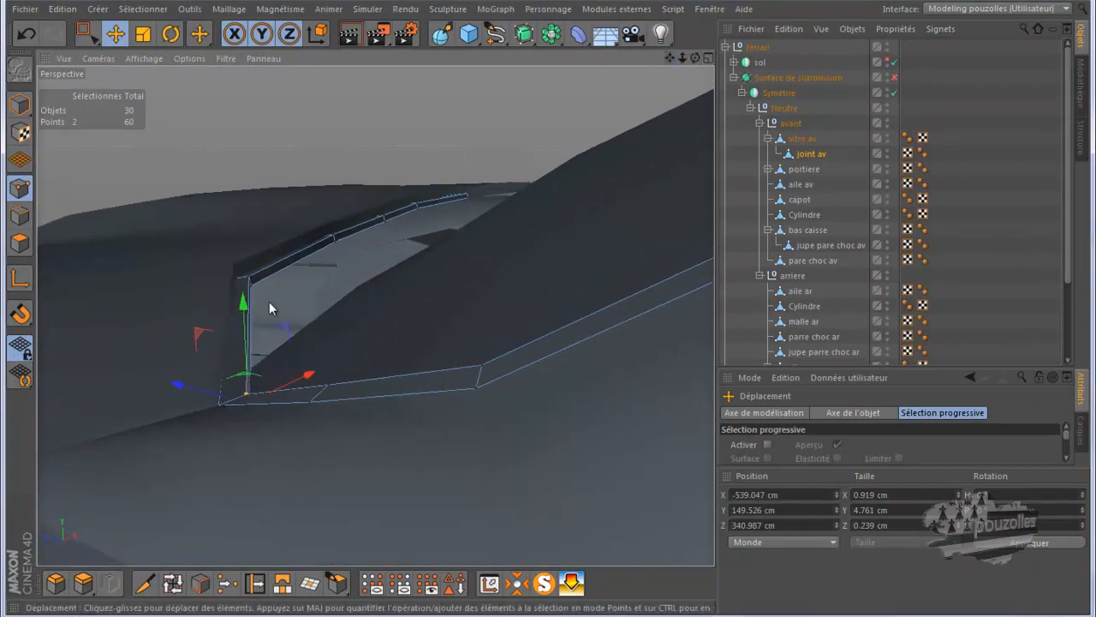
middle_click(220, 345)
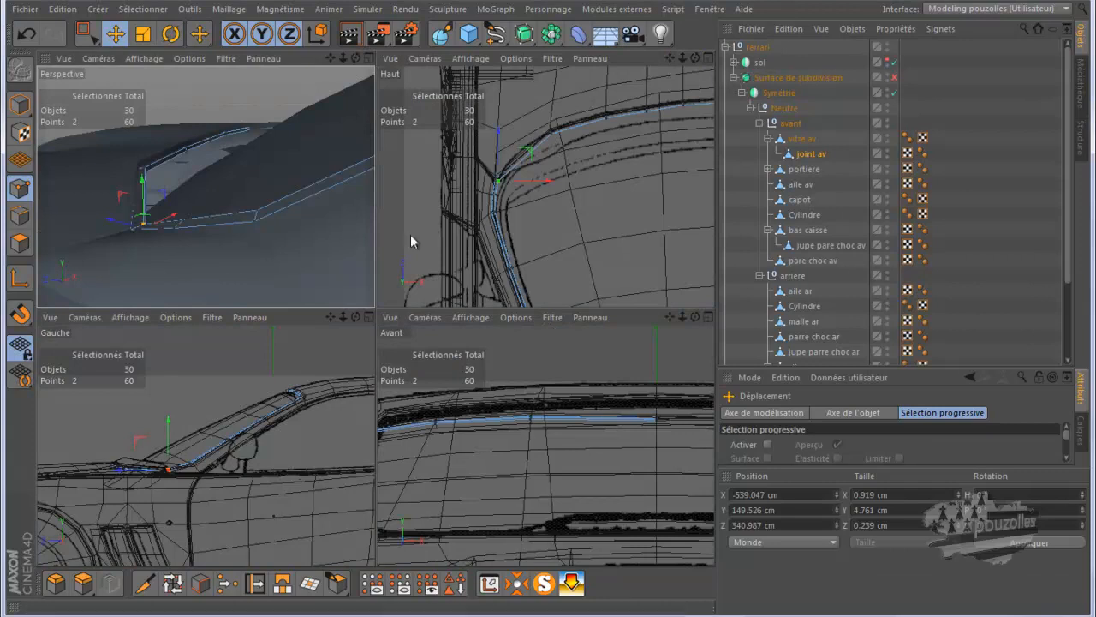
middle_click(437, 230)
scroll(339, 300, "up", 4)
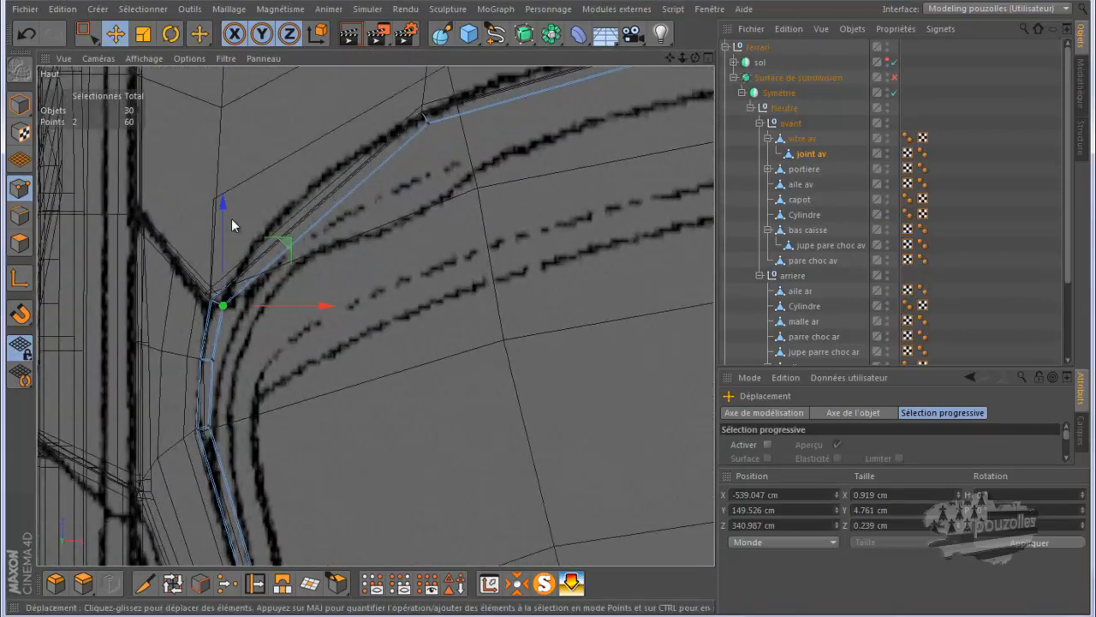
left_click_drag(221, 209, 239, 251)
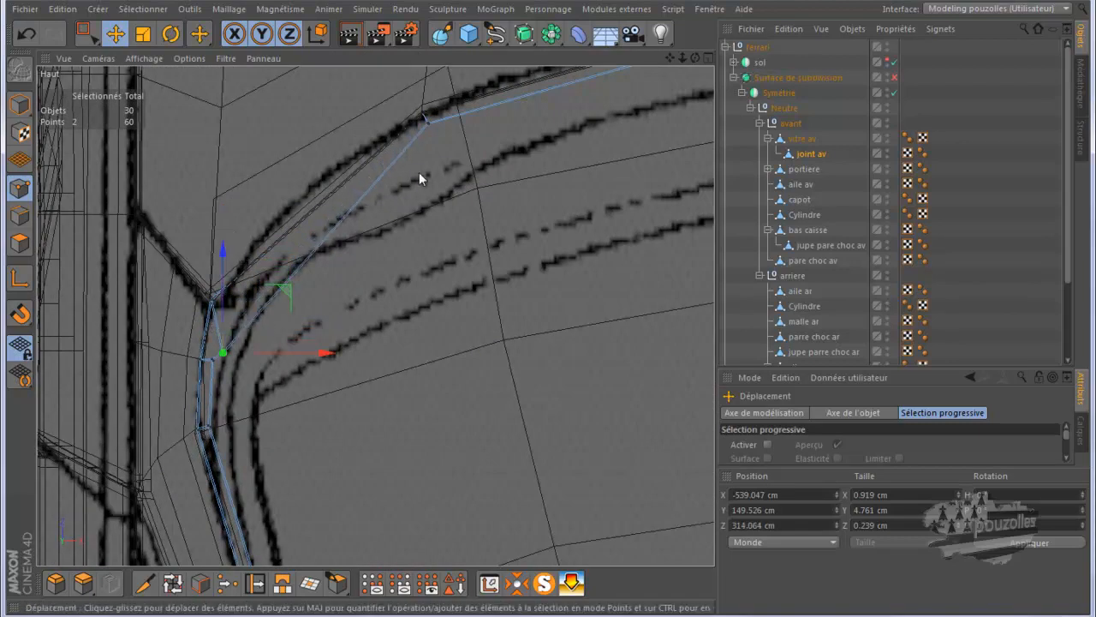
Select the next pair of seal points along the hood edge with Live Selection and shift it about 40 cm along Z.
left_click(83, 32)
left_click_drag(83, 32, 120, 30)
left_click(428, 124)
left_click_drag(430, 86, 450, 156)
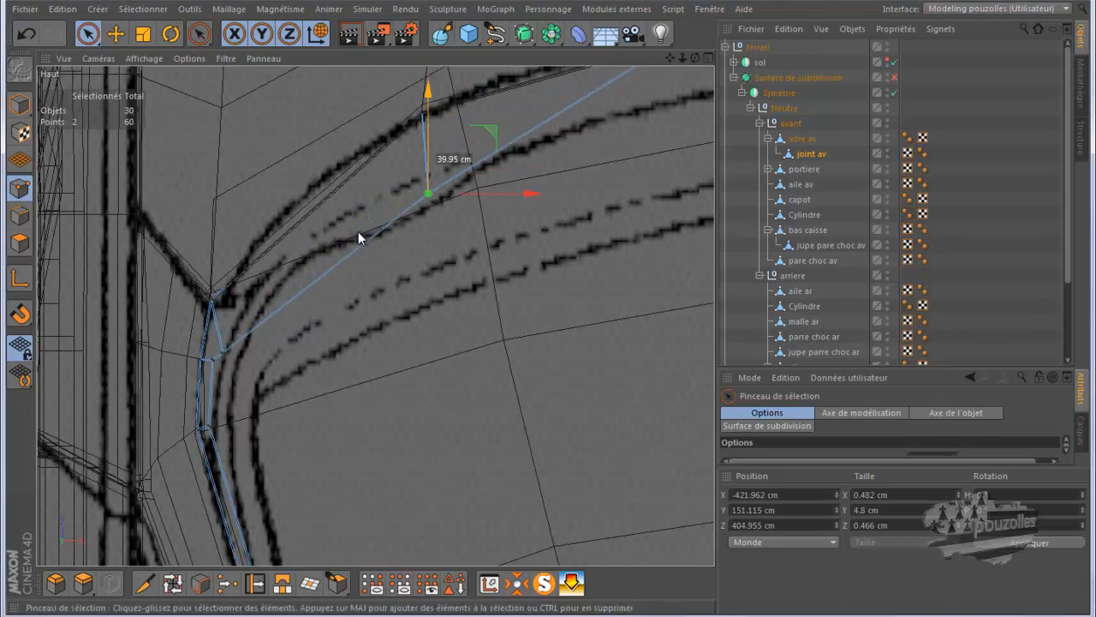
Move that same hood-edge pair further along Z to about 361 cm in the perspective view.
middle_click(311, 262)
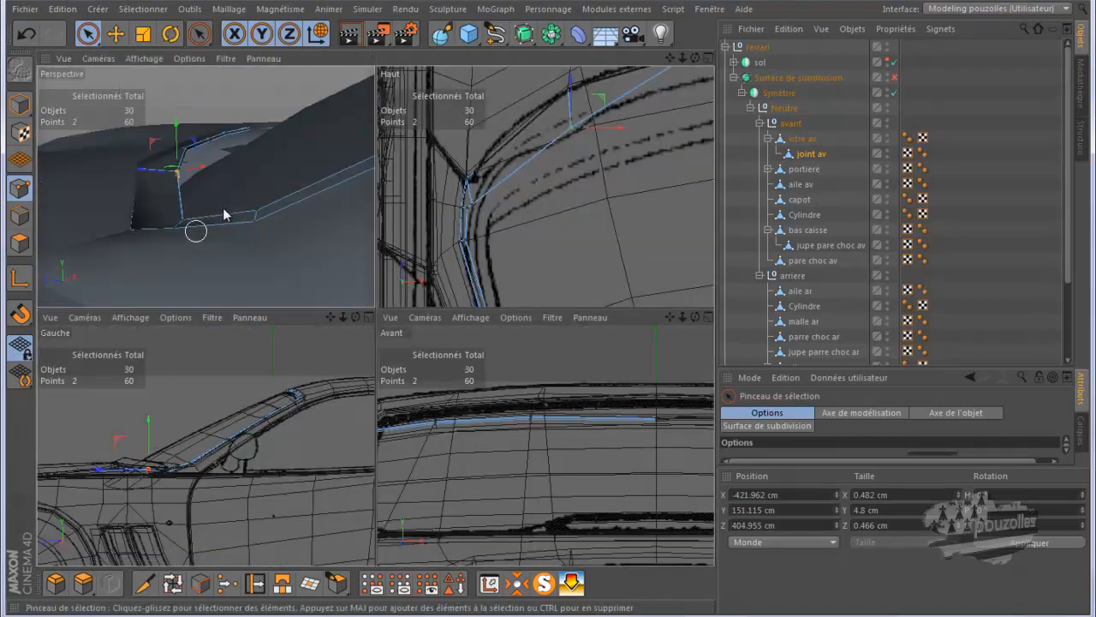
middle_click(196, 229)
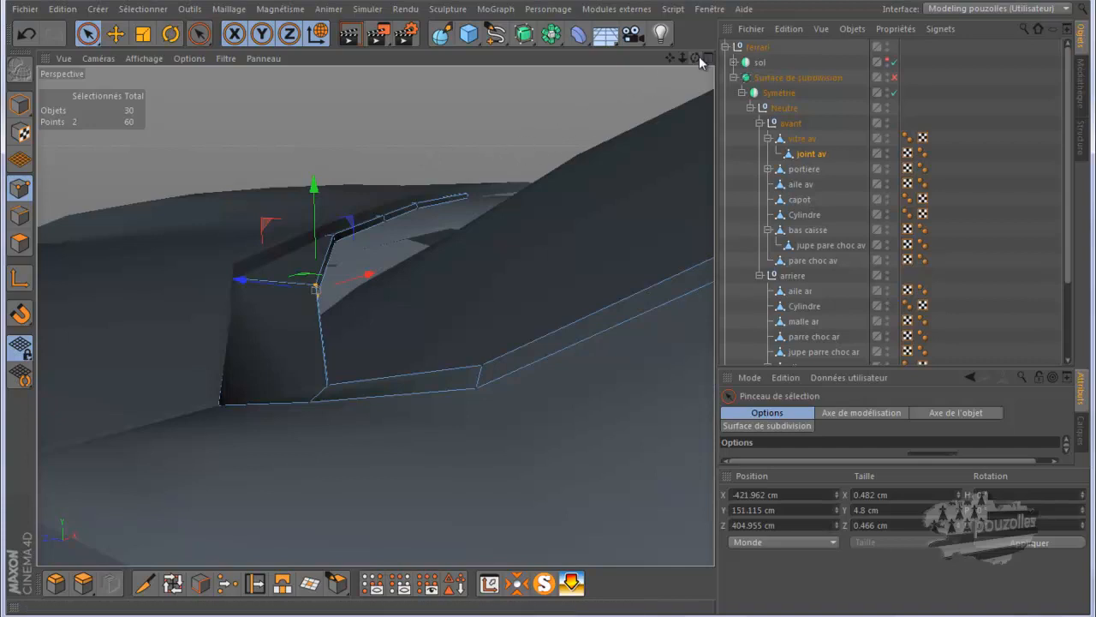
scroll(551, 311, "up", 3)
left_click_drag(549, 308, 547, 310, "alt")
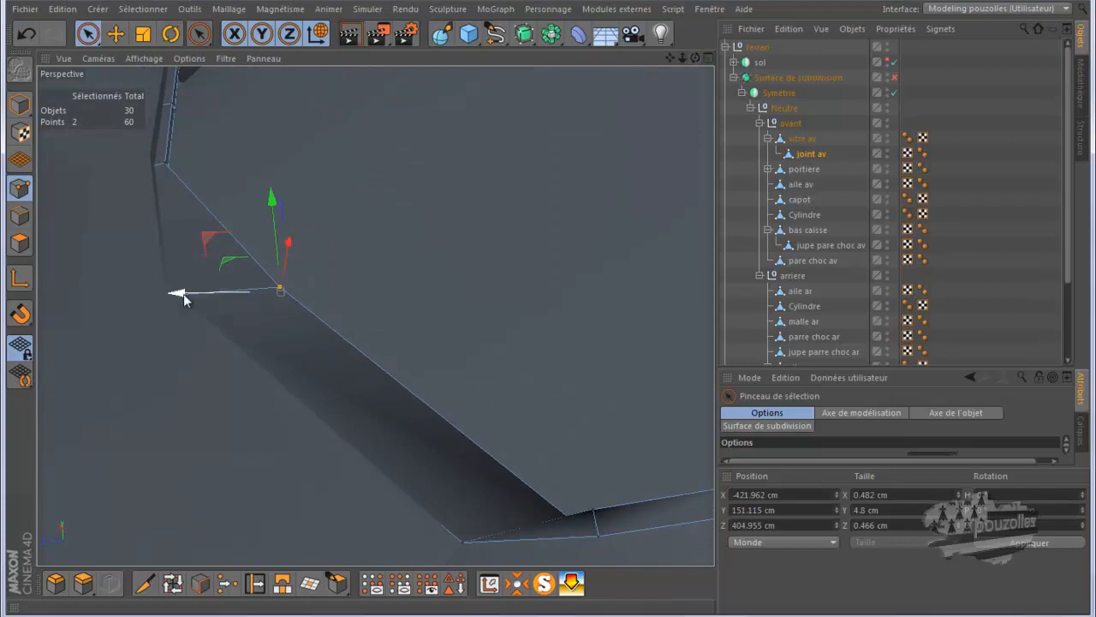
mouse_move(184, 294)
left_mouse_down()
mouse_move(337, 306)
mouse_move(276, 310)
mouse_move(287, 310)
left_mouse_up()
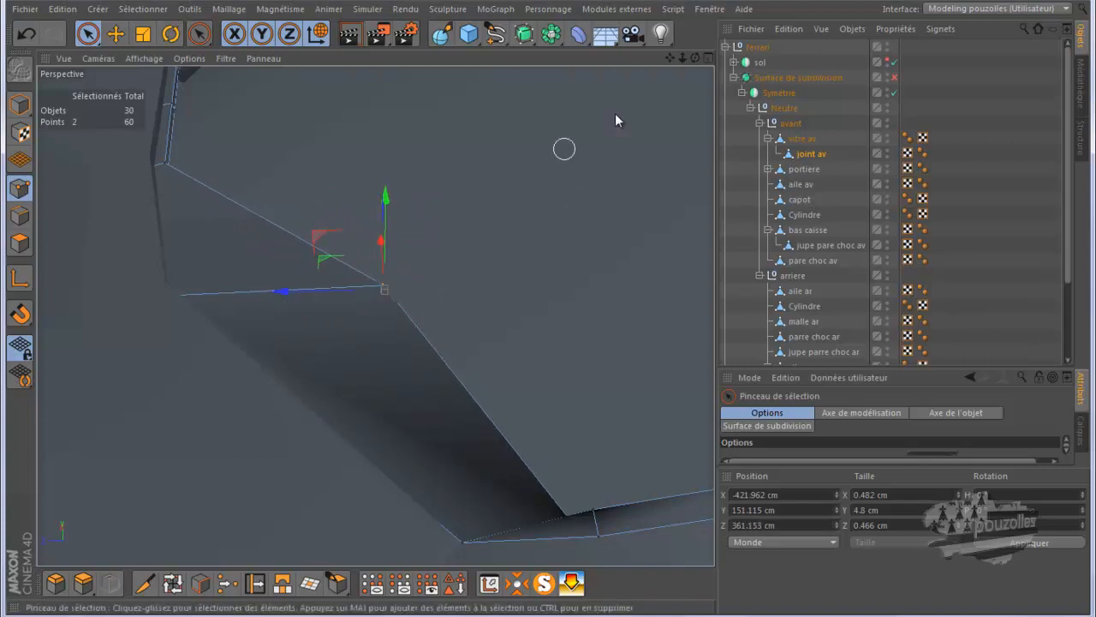
Lower the pair of seal points just above the windshield's lower corner to a Y of about 149 cm and adjust the adjacent pillar pair.
mouse_move(691, 54)
left_mouse_down()
mouse_move(538, 307)
mouse_move(548, 310)
left_mouse_up()
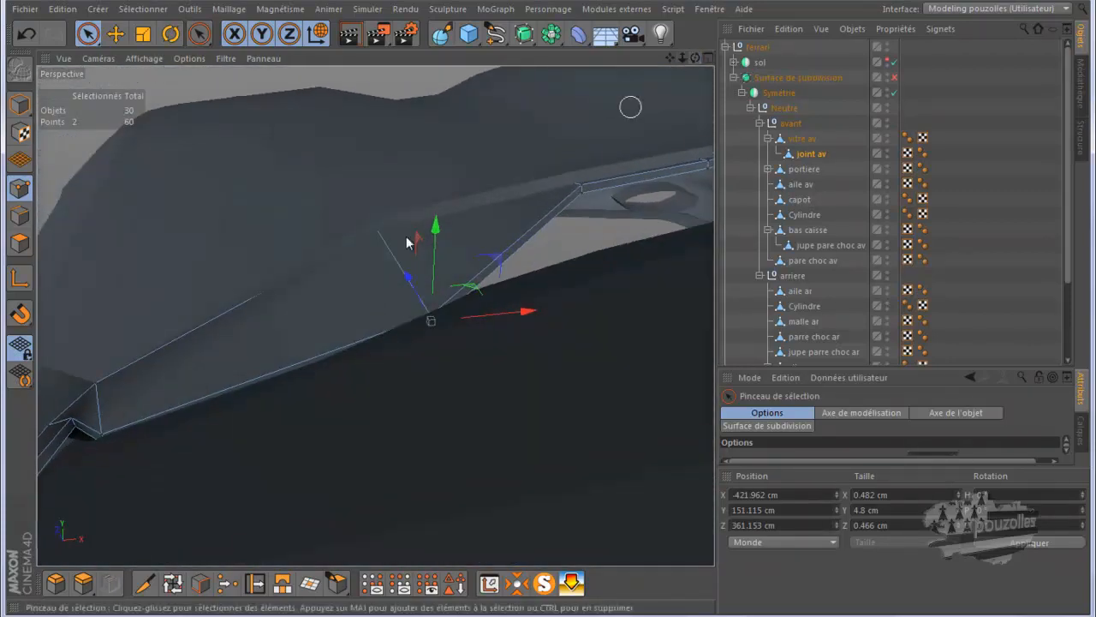
left_click(75, 425)
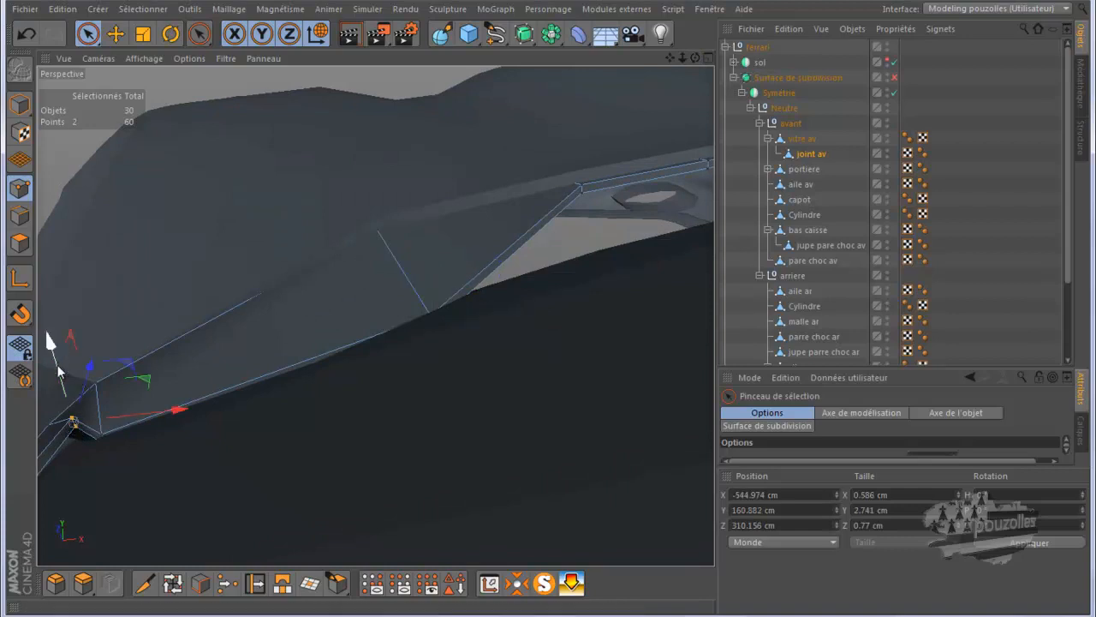
left_click_drag(58, 369, 65, 404)
left_click_drag(65, 404, 260, 313, "alt")
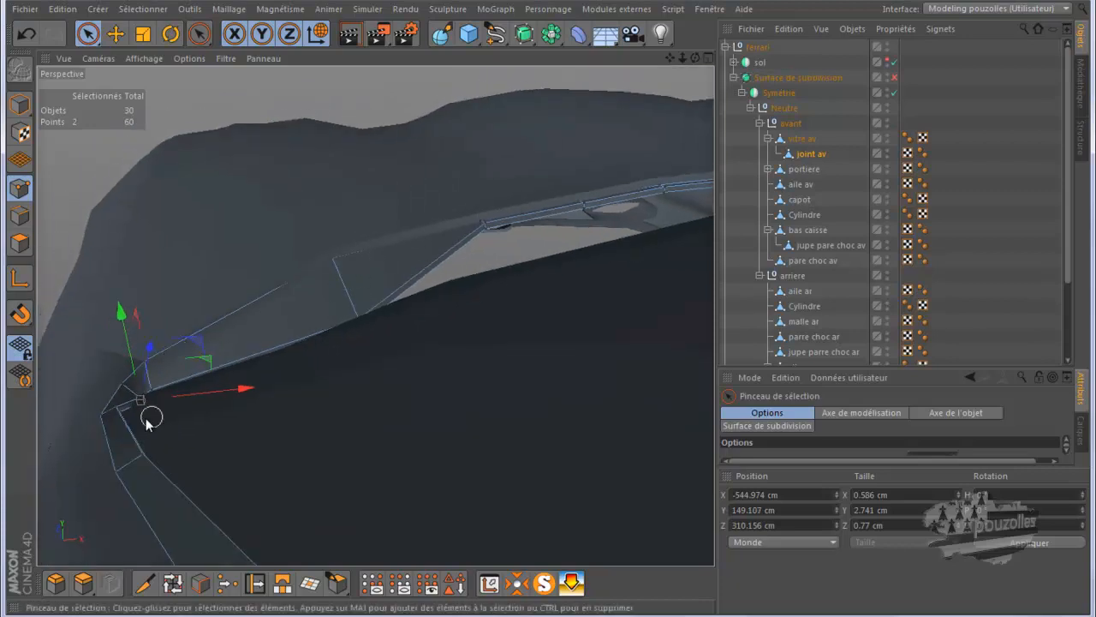
left_click_drag(130, 400, 107, 362)
Lower the first pair of hood-edge seal points beside the corner to a Y of about 131 cm.
left_click_drag(696, 58, 526, 222)
left_click(388, 375)
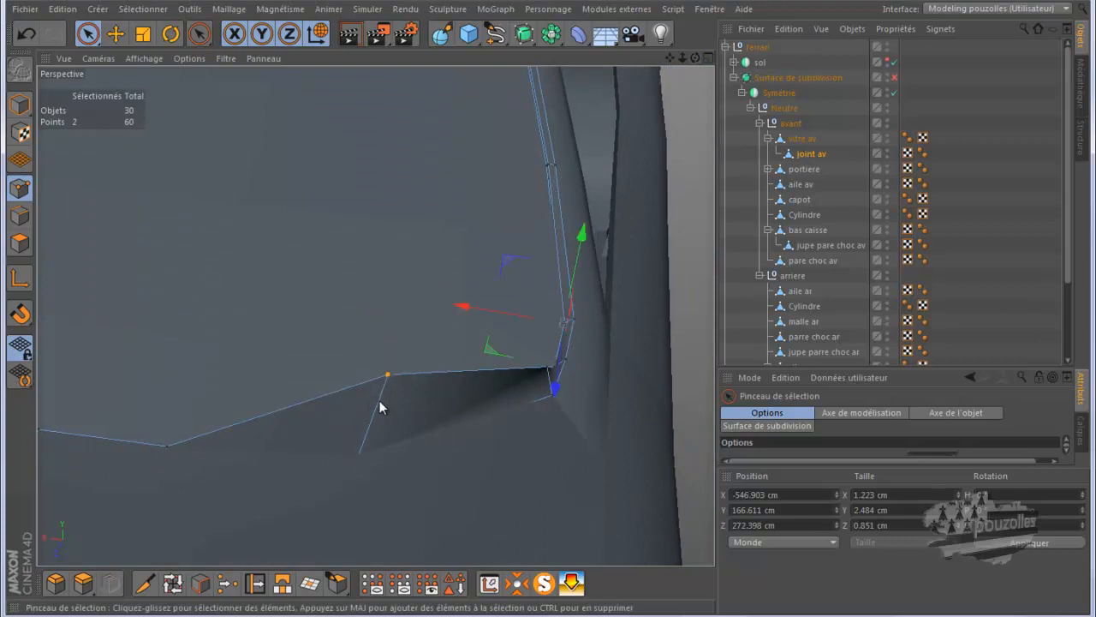
left_click_drag(387, 323, 391, 345)
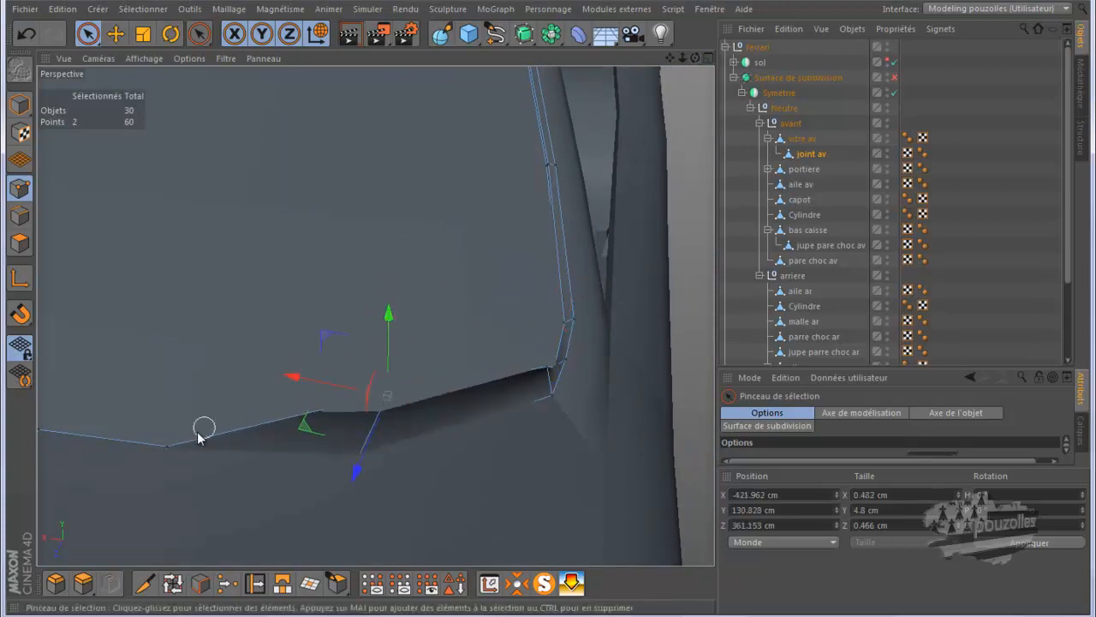
left_click(167, 446, "shift")
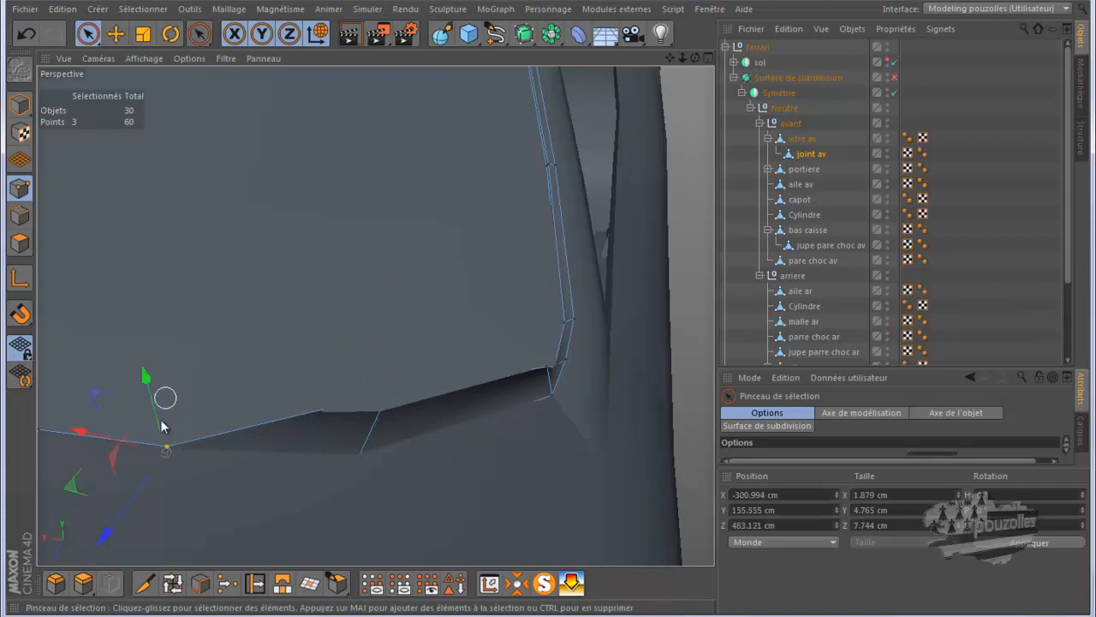
left_click_drag(143, 489, 157, 444)
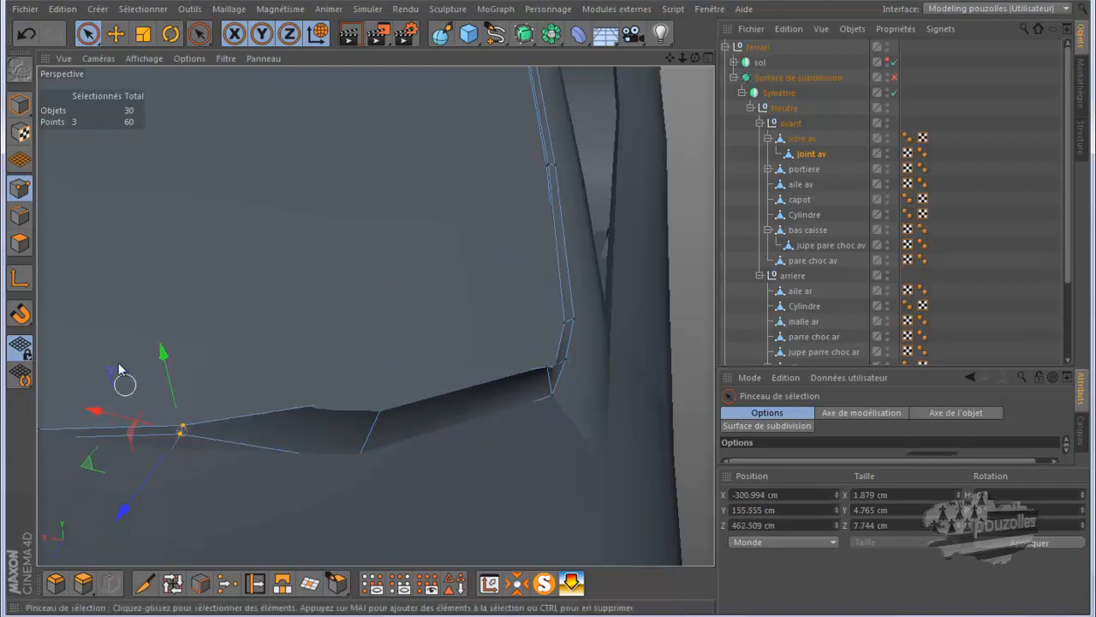
left_click(26, 35)
Reselect only the next pair of hood-edge seal points and place it at about X -310, Y 131, Z 409 cm.
left_click_drag(695, 58, 545, 308)
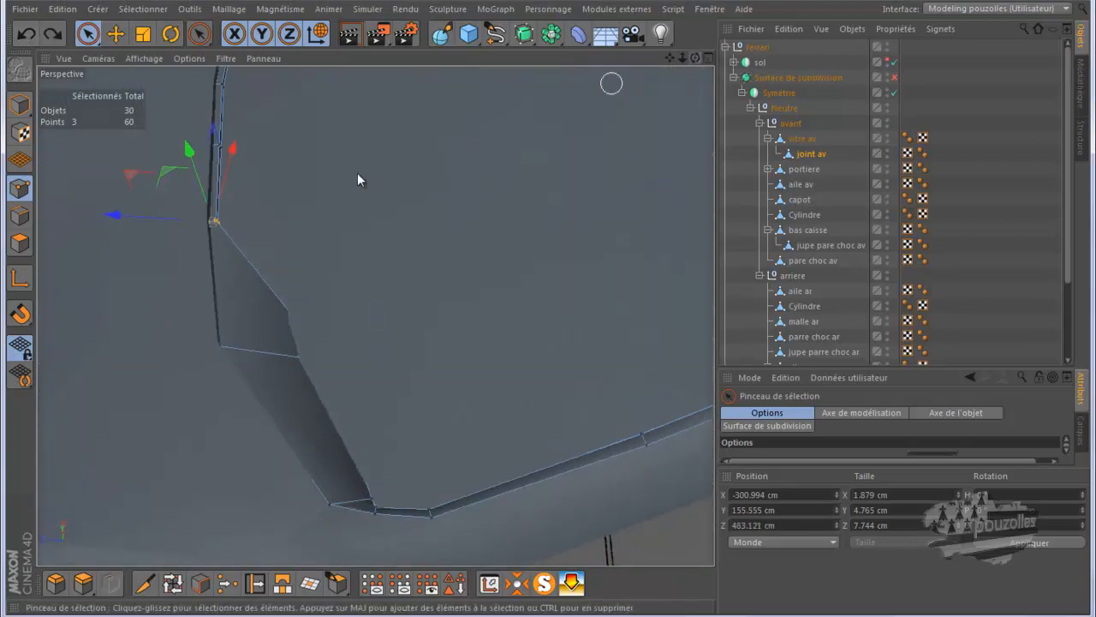
left_click(234, 228)
left_click(221, 221)
left_click_drag(154, 216, 238, 225)
left_click_drag(314, 176, 305, 214)
left_click_drag(554, 310, 562, 312, "alt")
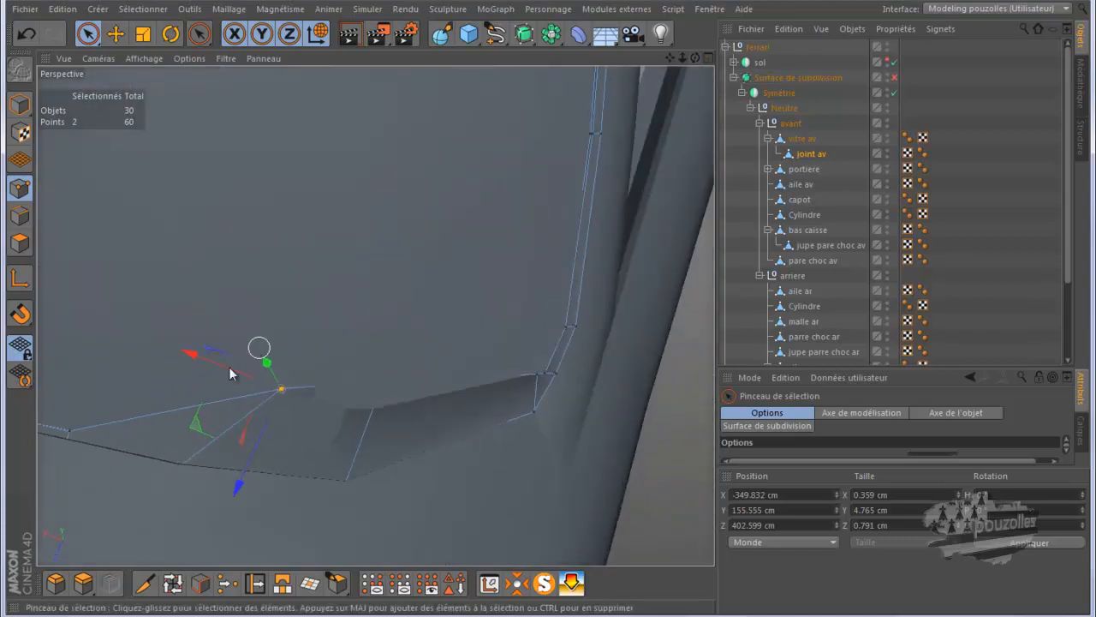
left_click_drag(197, 429, 148, 416)
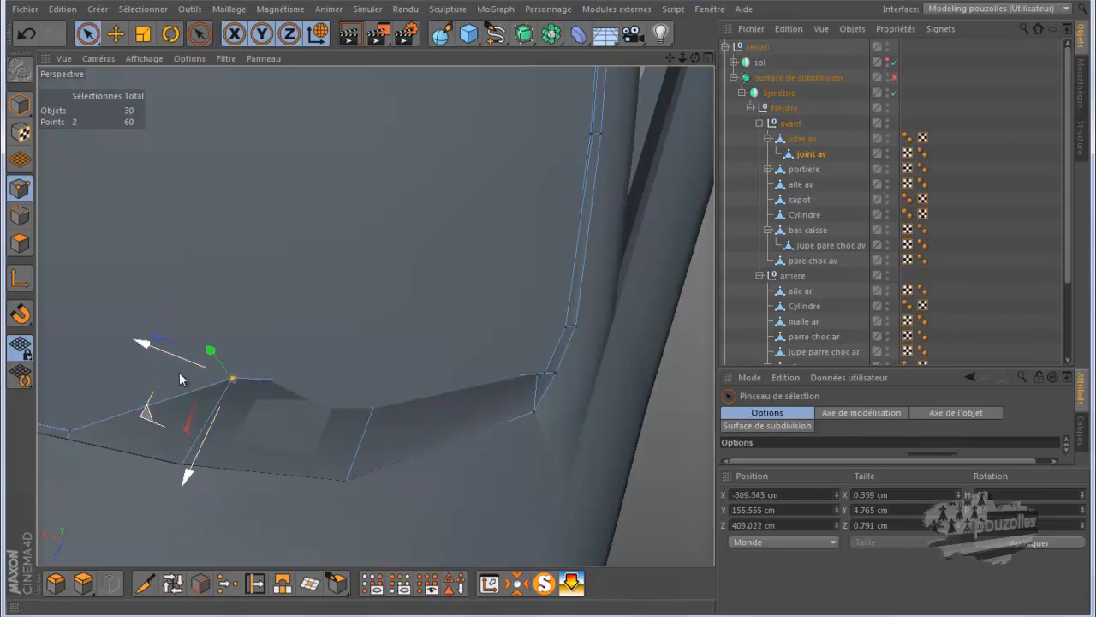
left_click_drag(209, 351, 217, 360)
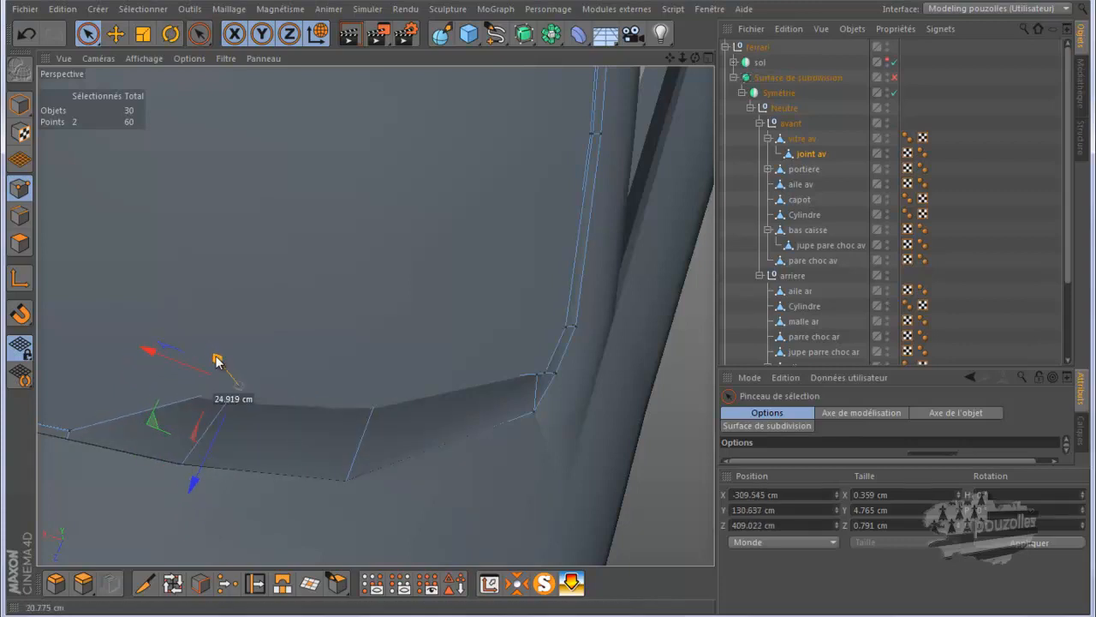
Raise the hood-edge pair nearest the corner to a Y of about 139 cm to smooth the seal's curve.
mouse_move(696, 57)
left_mouse_down()
mouse_move(533, 308)
mouse_move(551, 299)
mouse_move(553, 308)
mouse_move(695, 60)
left_mouse_up()
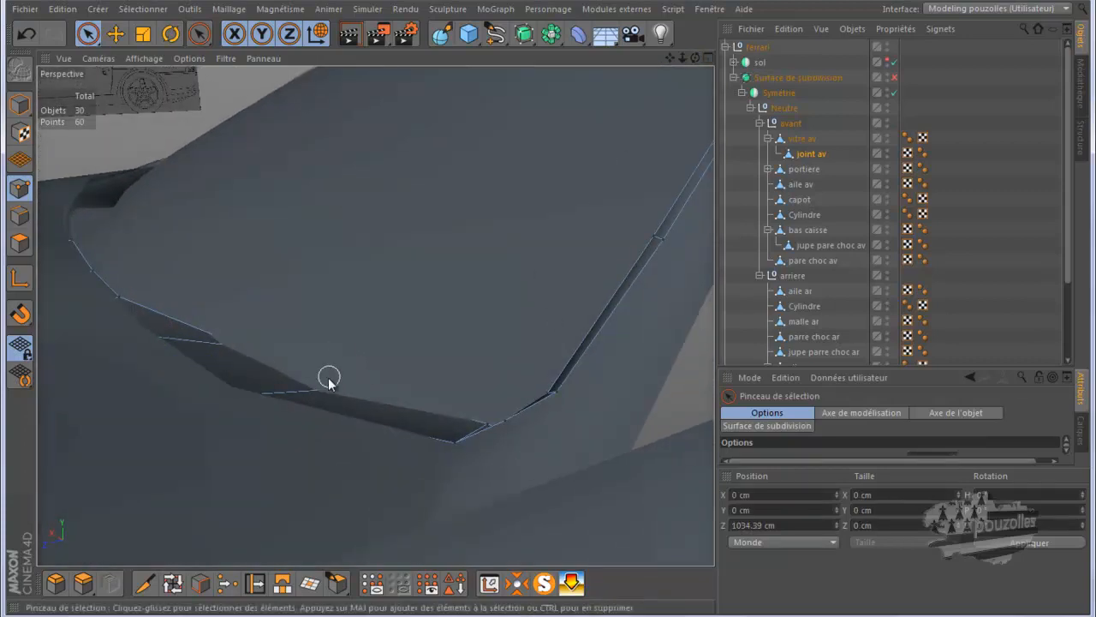
mouse_move(339, 392)
left_mouse_down()
mouse_move(357, 370)
mouse_move(352, 340)
left_mouse_up()
left_click_drag(465, 378, 268, 291, "alt")
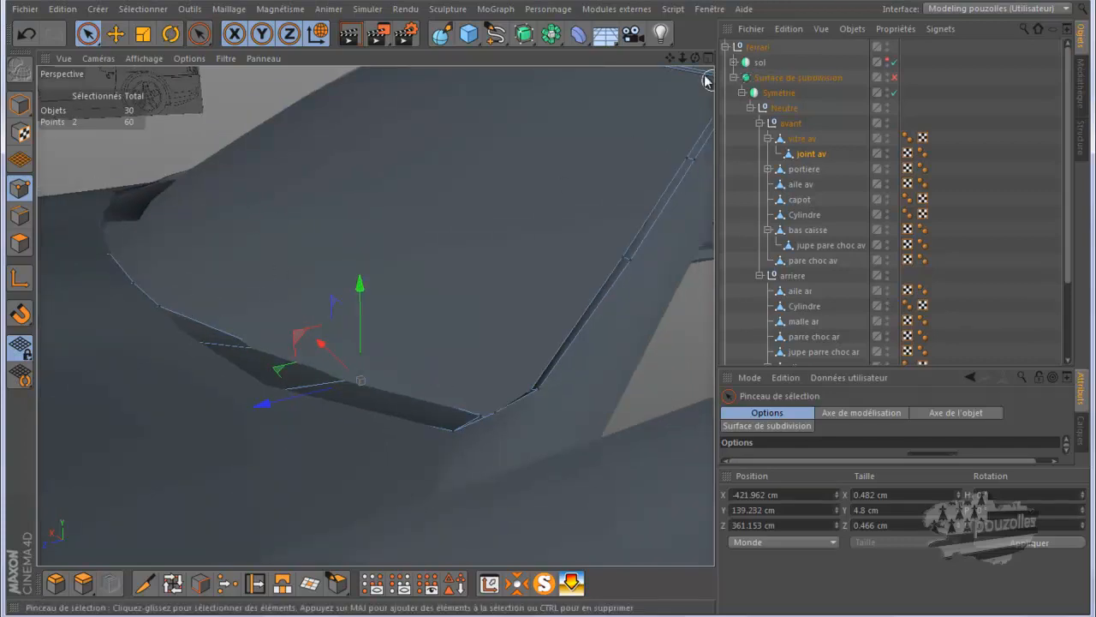
Move the following pair of hood-edge seal points, near X -210, to about Y 144 and Z 437 cm.
left_click_drag(694, 56, 400, 203)
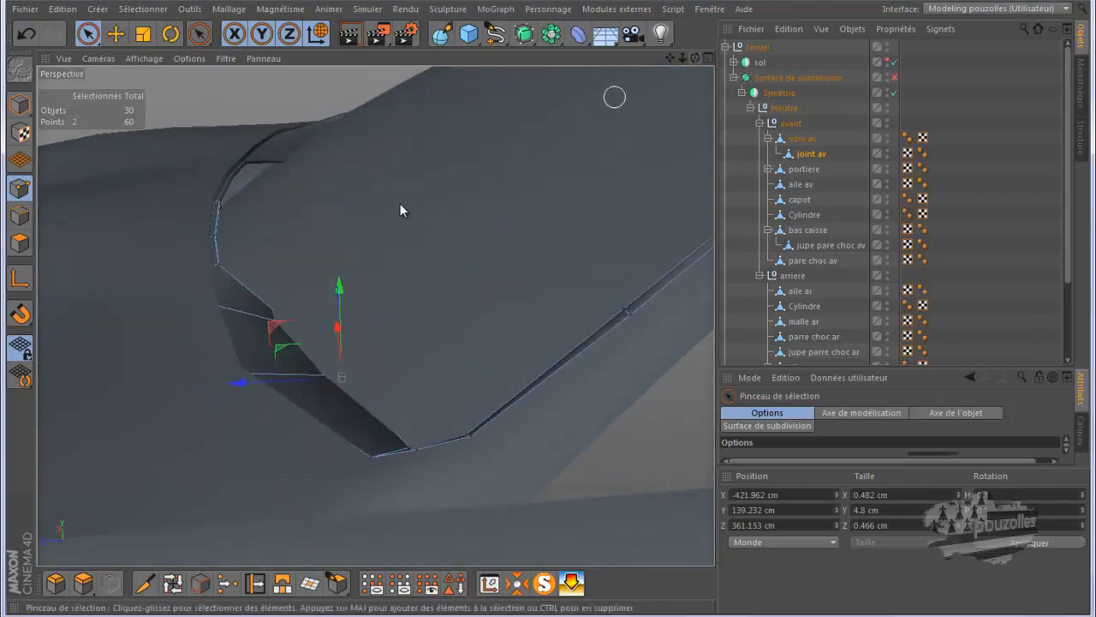
left_click(225, 264)
left_click_drag(164, 269, 197, 274)
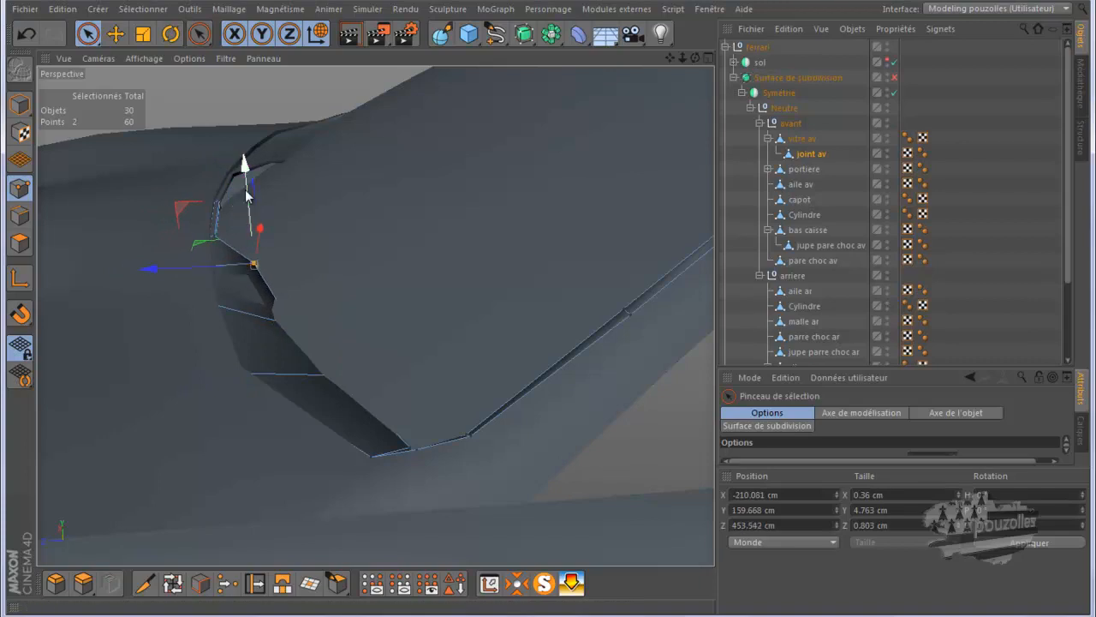
left_click_drag(247, 197, 248, 203)
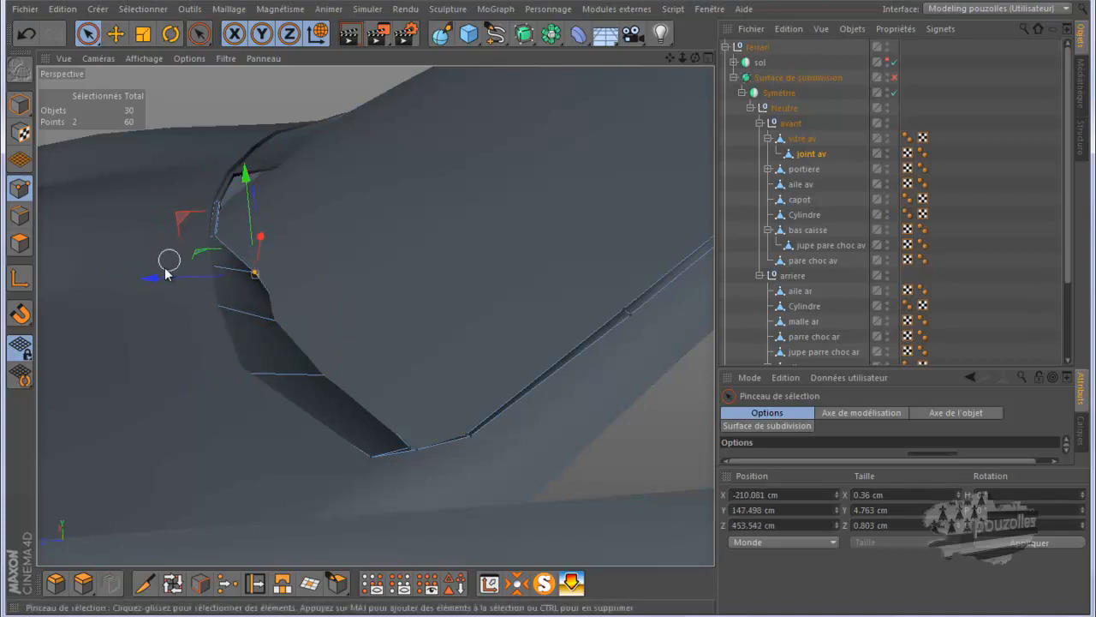
left_click_drag(165, 283, 177, 283)
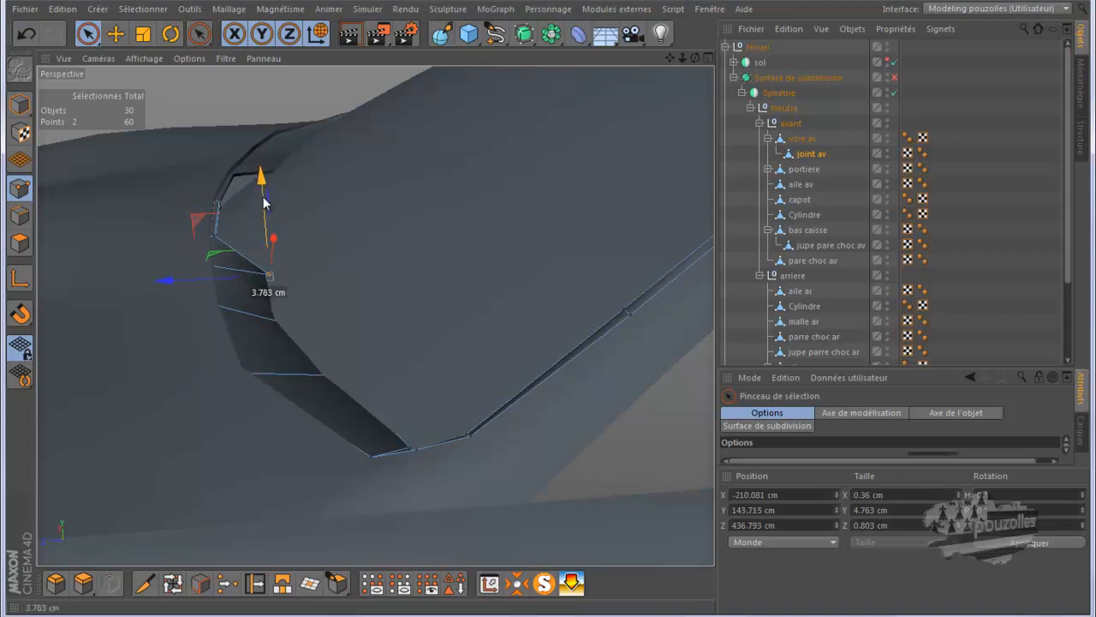
left_click_drag(264, 204, 215, 245)
Move the last two pairs of seal points toward the symmetry plane to about Y 139, Z 462 cm and Y 146, Z 464 cm.
left_click(216, 239)
left_click_drag(245, 171, 247, 185)
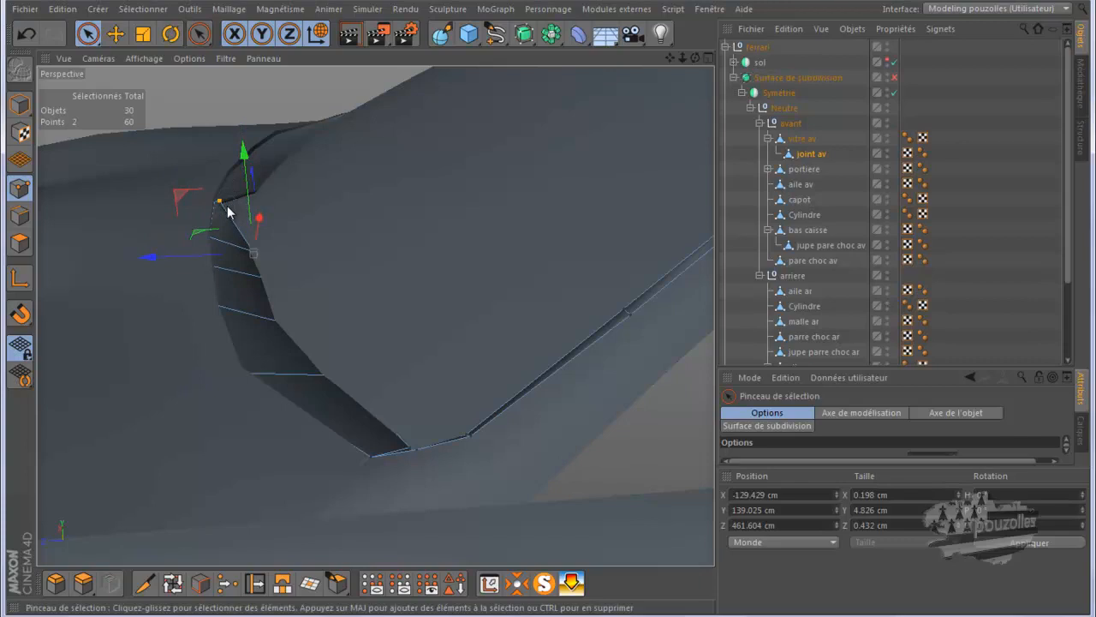
left_click_drag(163, 203, 192, 206)
left_click_drag(246, 142, 248, 152)
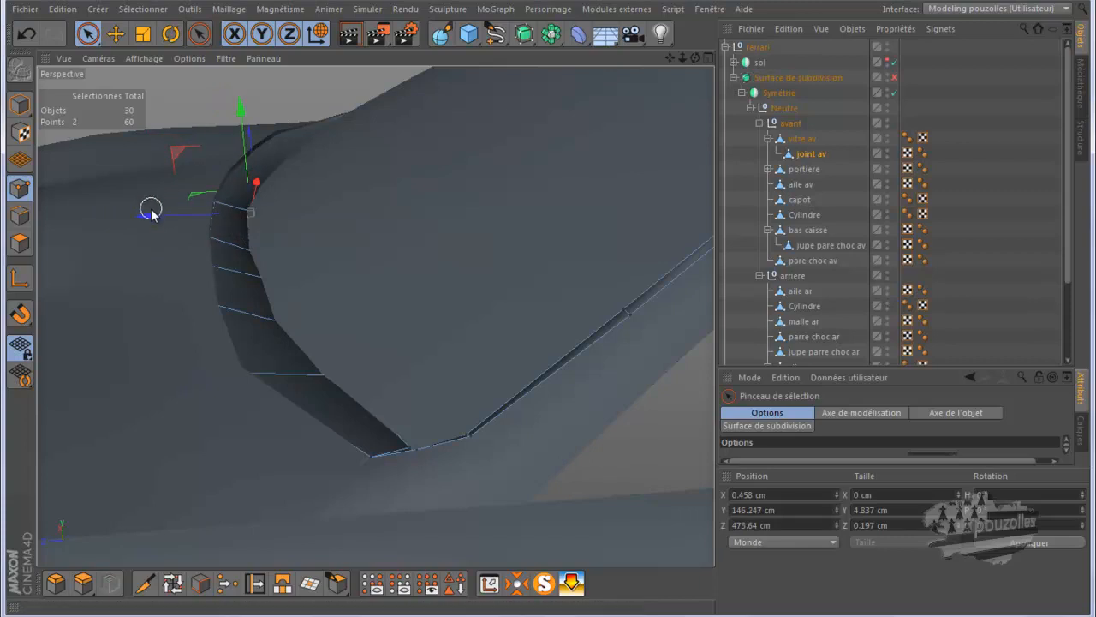
left_click_drag(148, 214, 154, 215)
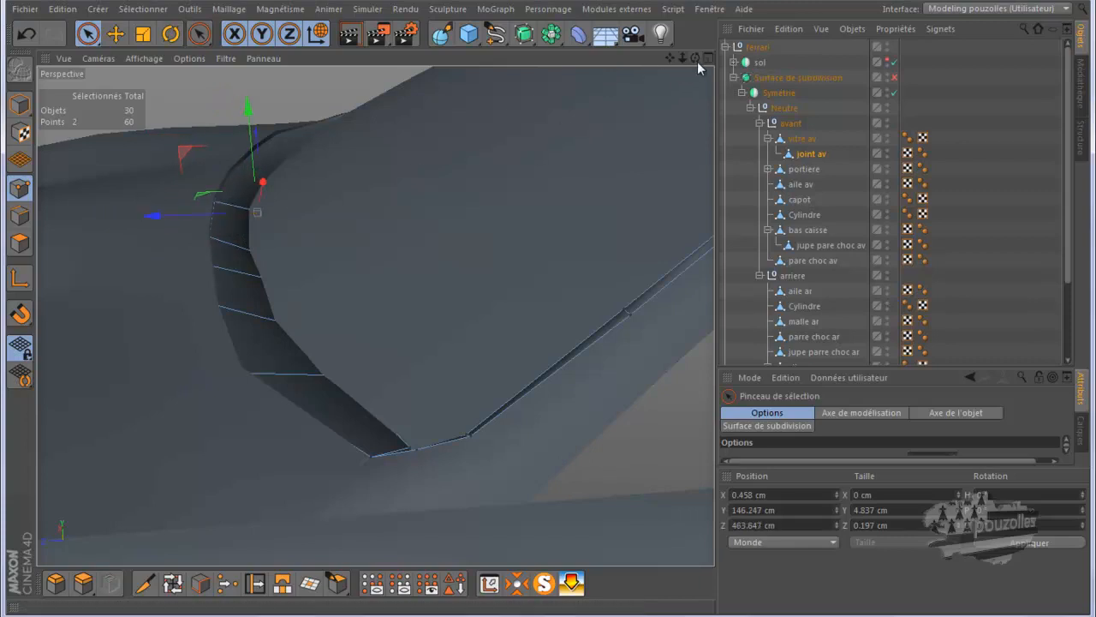
mouse_move(550, 309)
left_mouse_down("alt")
mouse_move(558, 304)
mouse_move(534, 311)
mouse_move(548, 316)
left_mouse_up("alt")
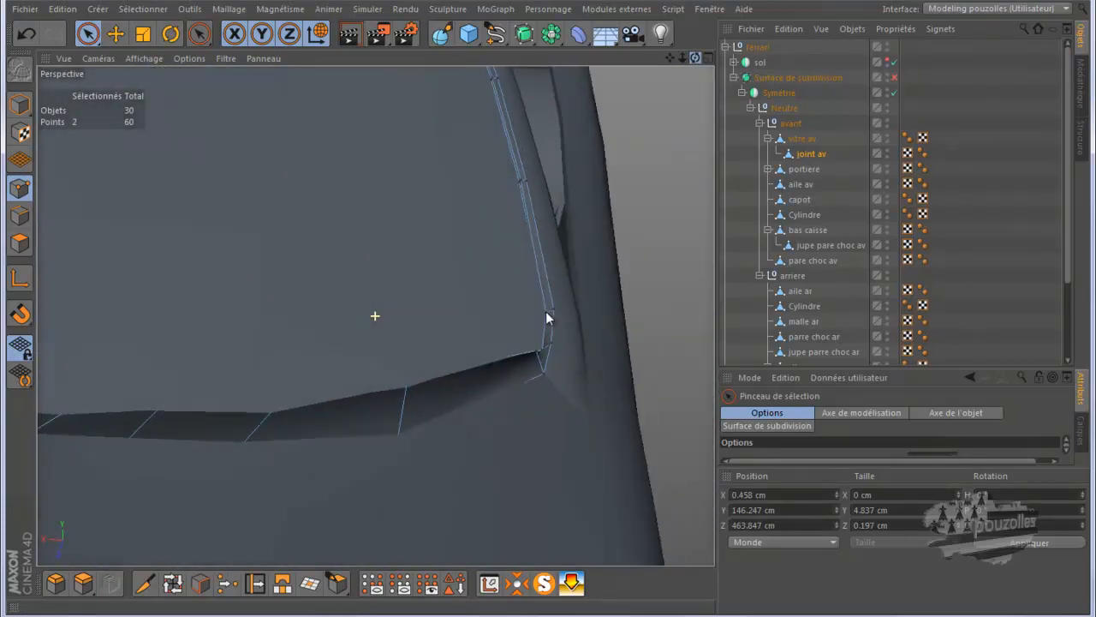
scroll(560, 250, "down", 4)
scroll(173, 344, "up", 3)
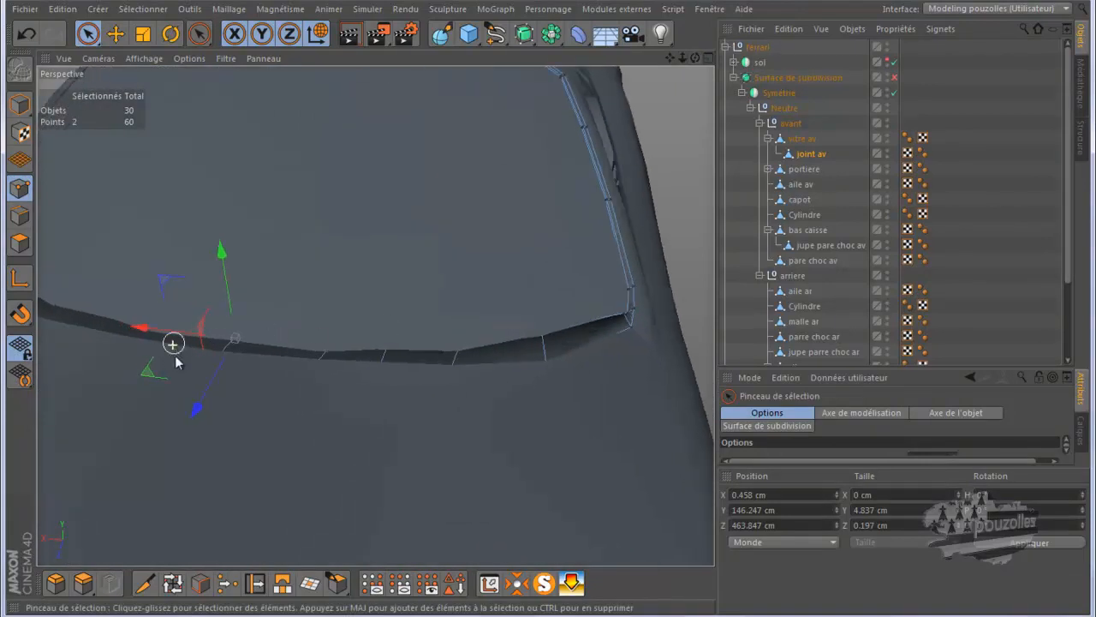
scroll(698, 380, "up", 1)
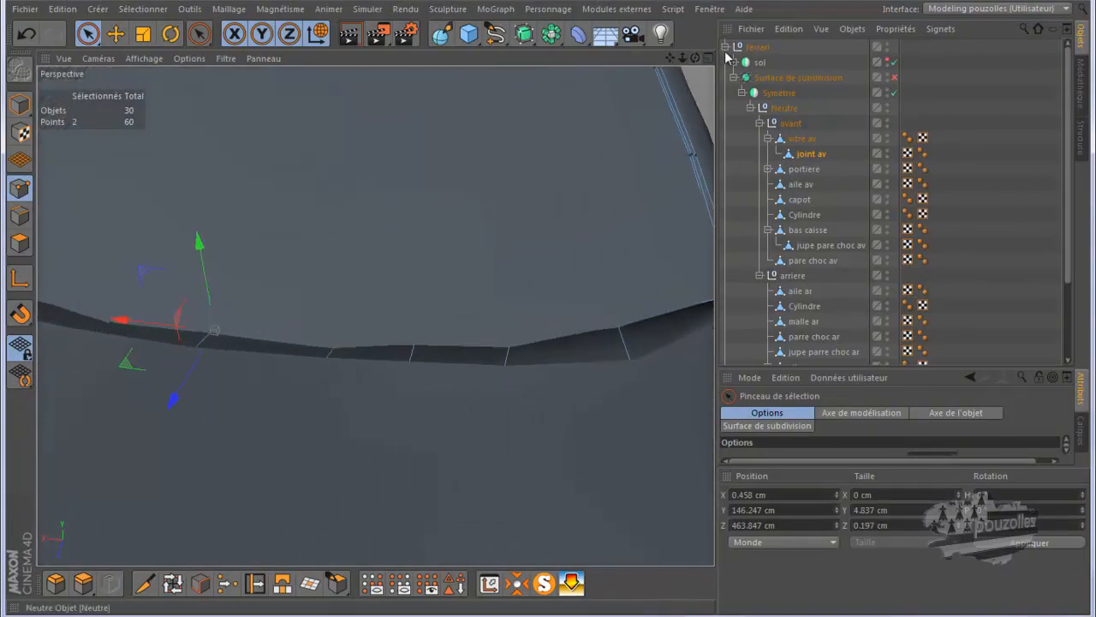
mouse_move(671, 60)
left_mouse_down()
mouse_move(543, 311)
mouse_move(661, 66)
left_mouse_up()
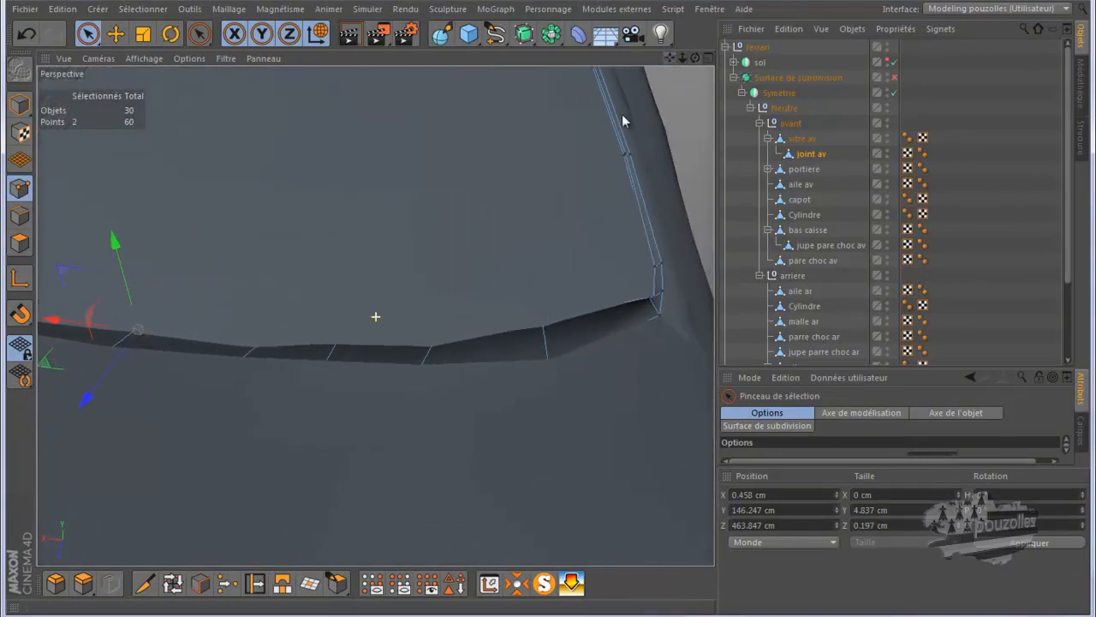
Lower the hood-edge seal pair nearest the corner to about Y 126 cm and raise the pair near X -129 to about Y 143 cm.
left_click(538, 310)
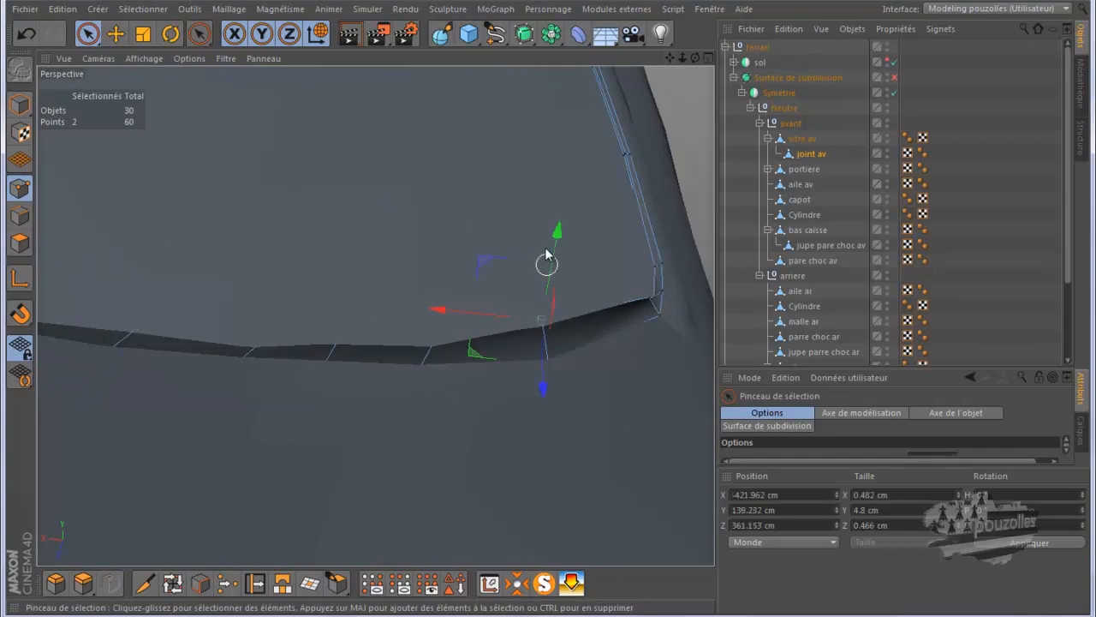
left_click_drag(555, 232, 558, 249)
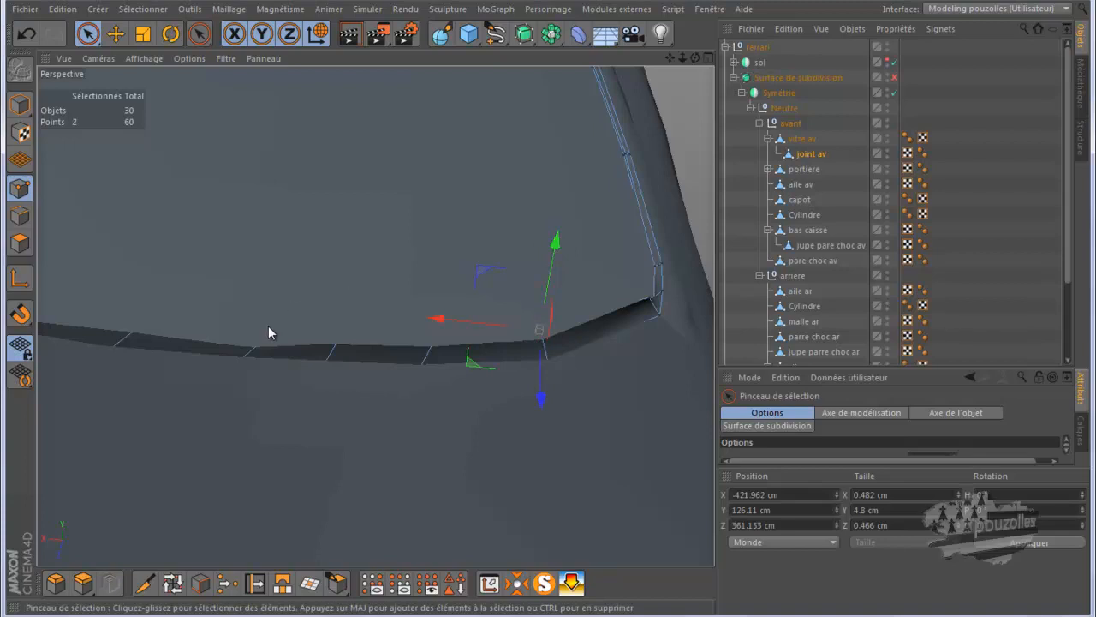
left_click(252, 350)
left_click_drag(251, 298, 251, 290)
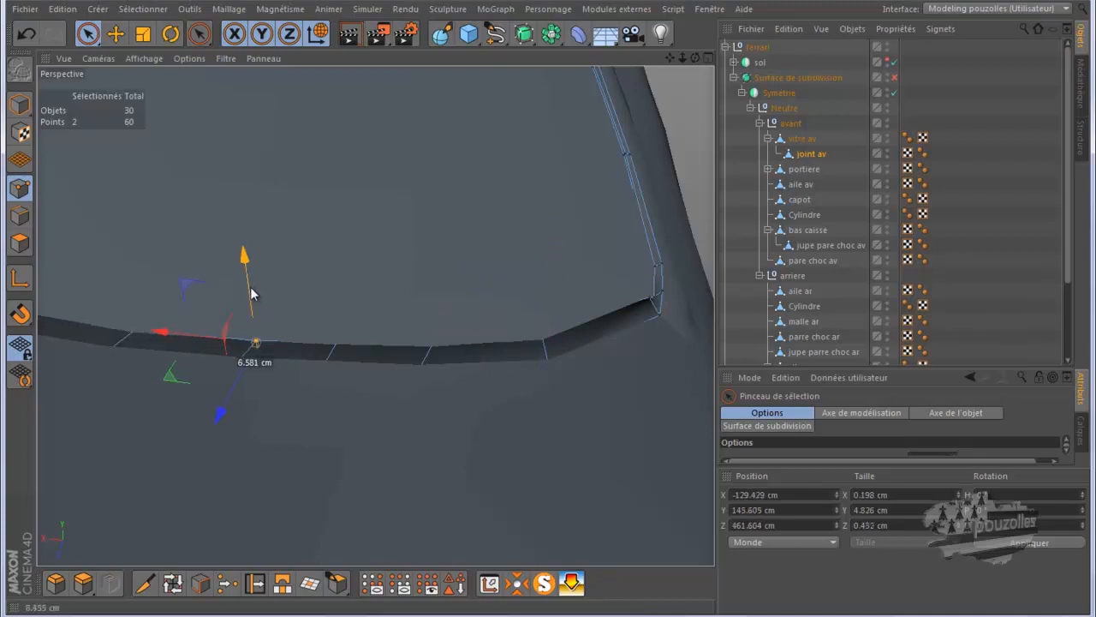
Turn the subdivision surface on and render the view to check the smoothed windshield seal.
scroll(456, 269, "down", 6)
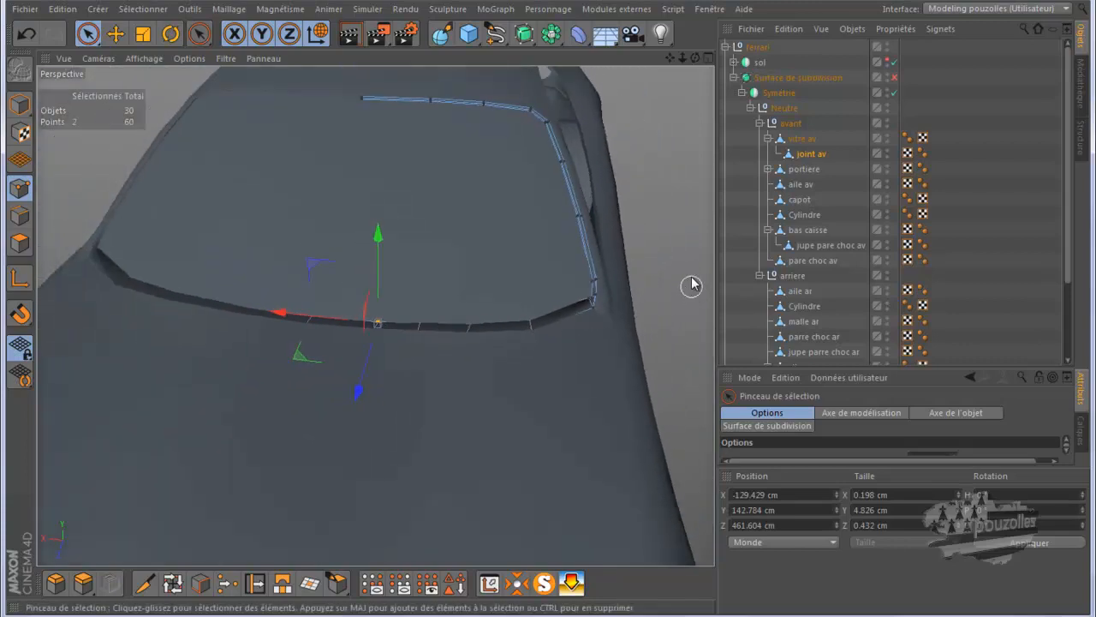
left_click(893, 77)
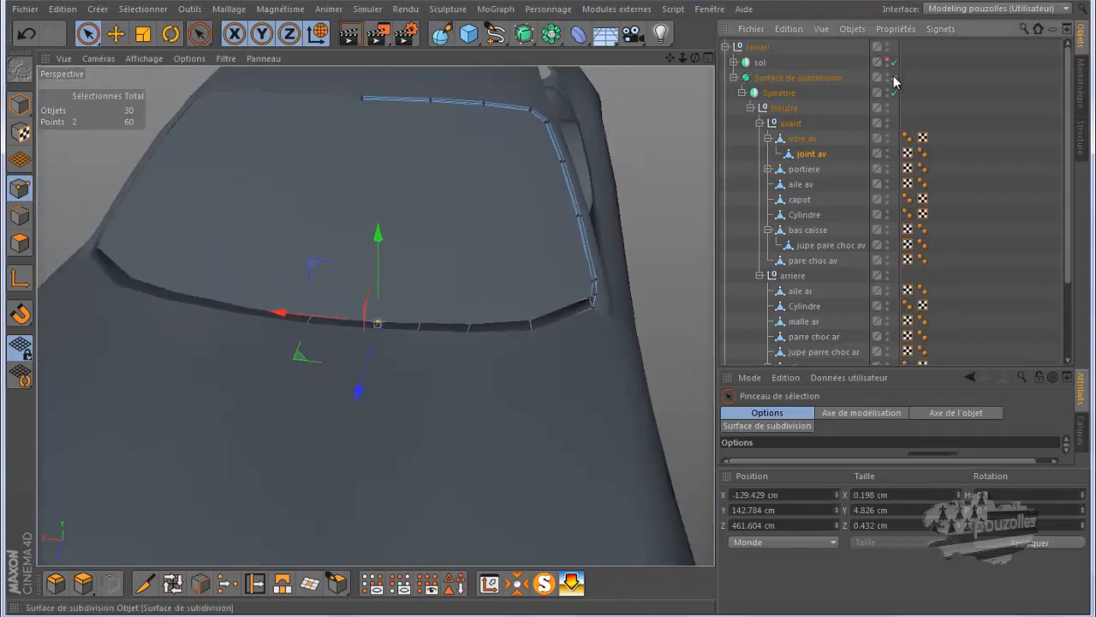
left_click(360, 36)
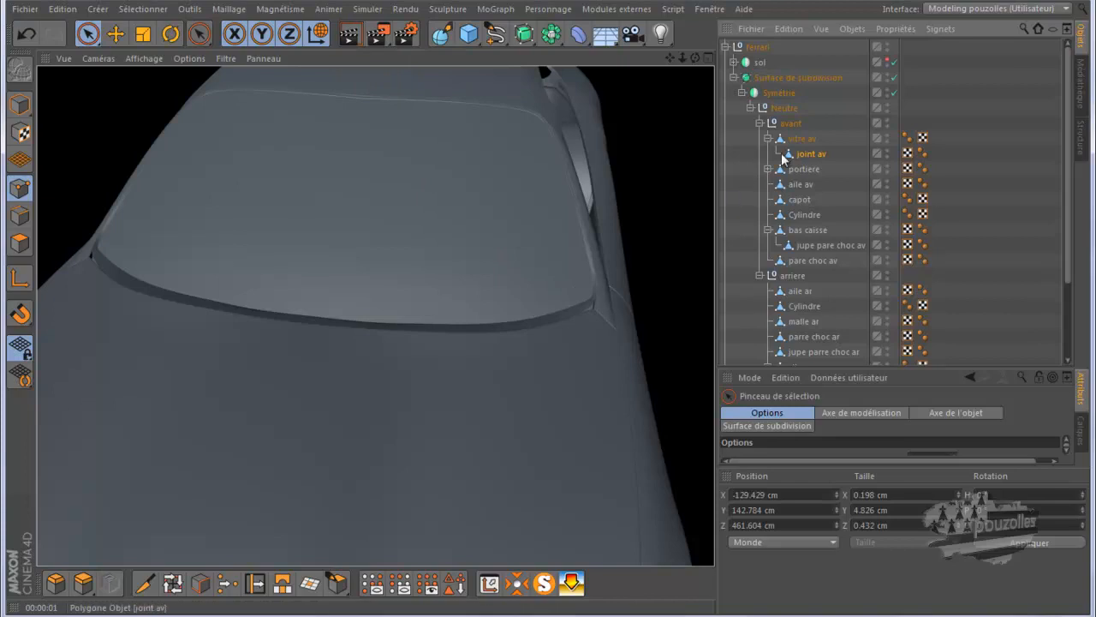
Move the joint av point pair at the seal's lower corner to about X -554, Y 136, Z 361 cm.
left_click(810, 154)
scroll(612, 316, "down", 2)
scroll(610, 323, "down", 4)
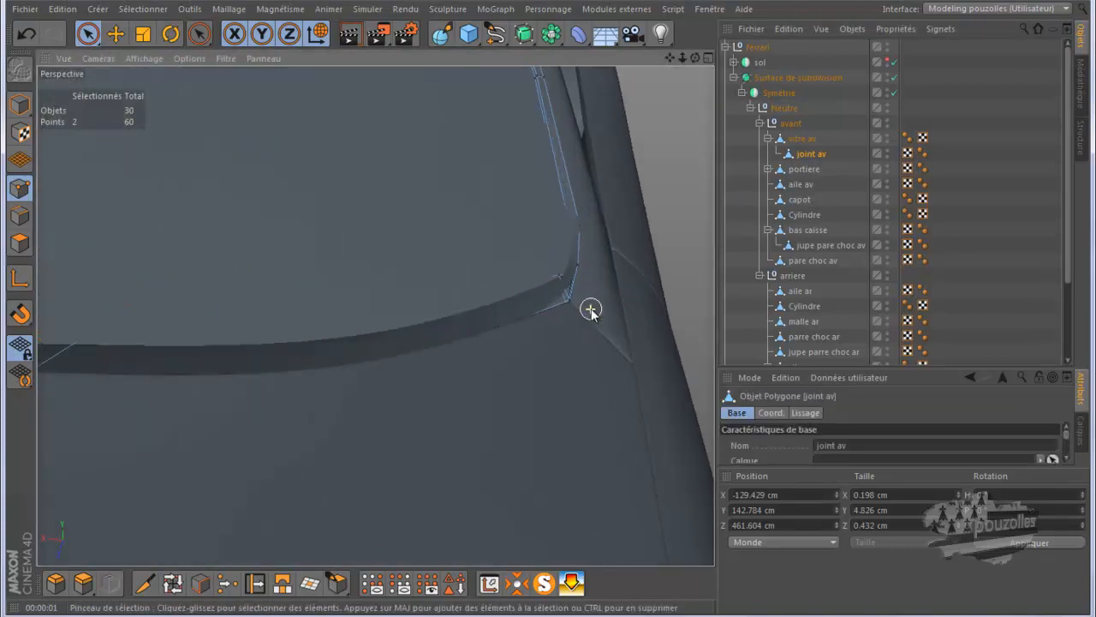
scroll(591, 310, "down", 2)
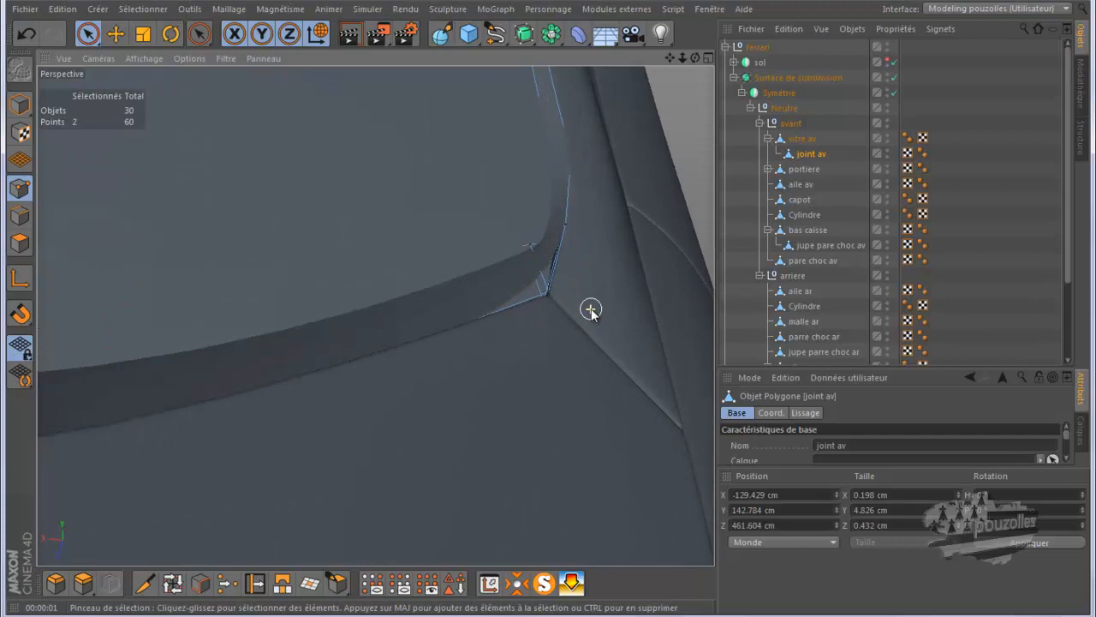
left_click(548, 300)
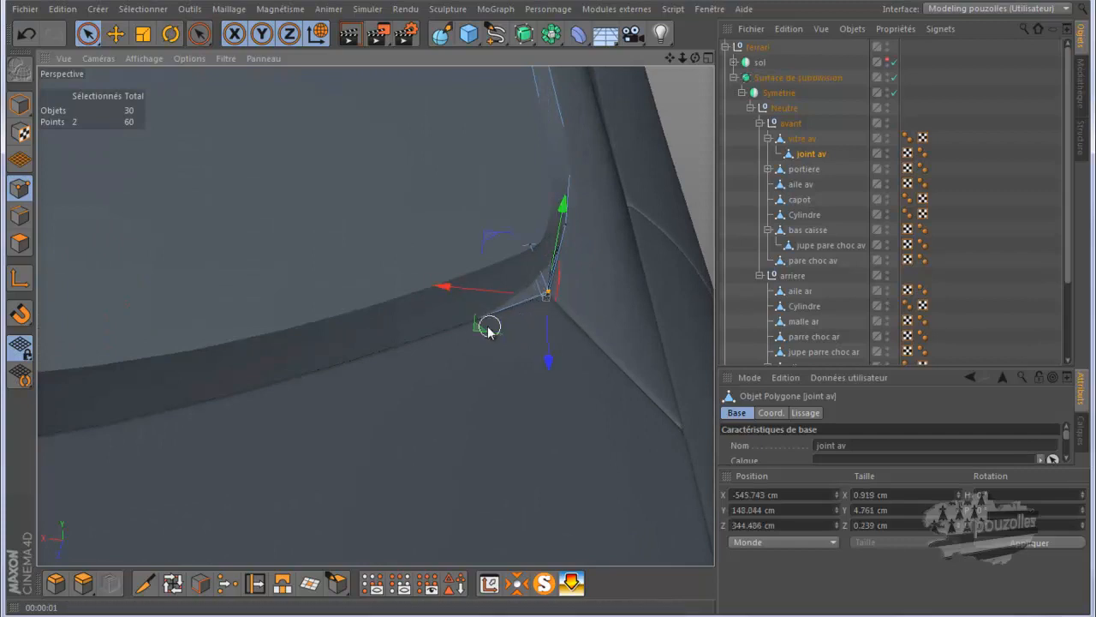
left_click_drag(481, 326, 508, 364)
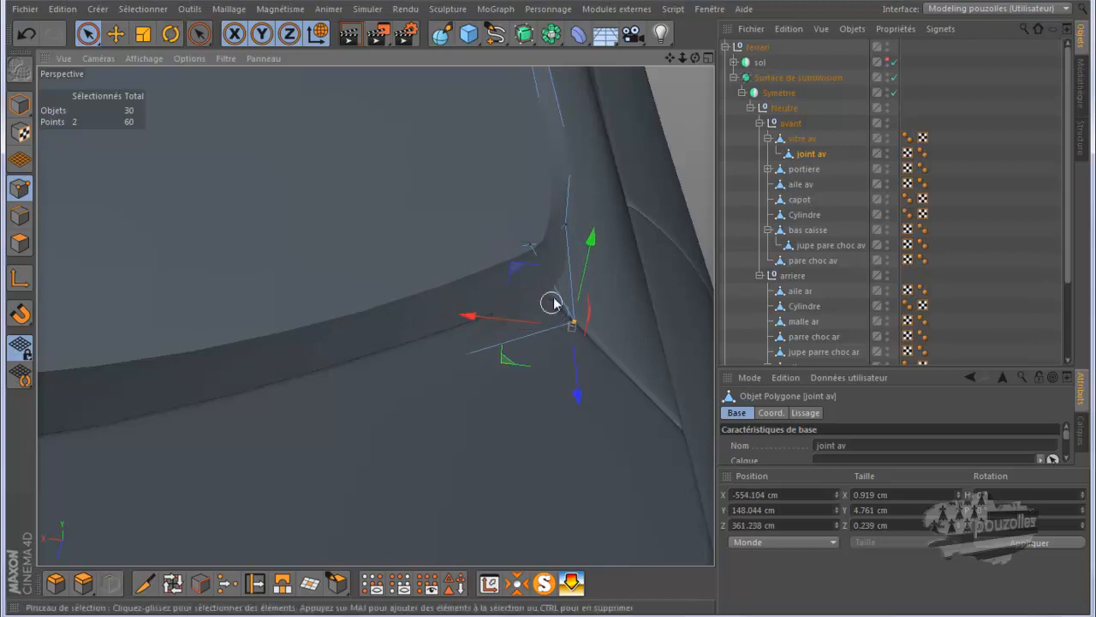
left_click_drag(590, 271, 587, 277)
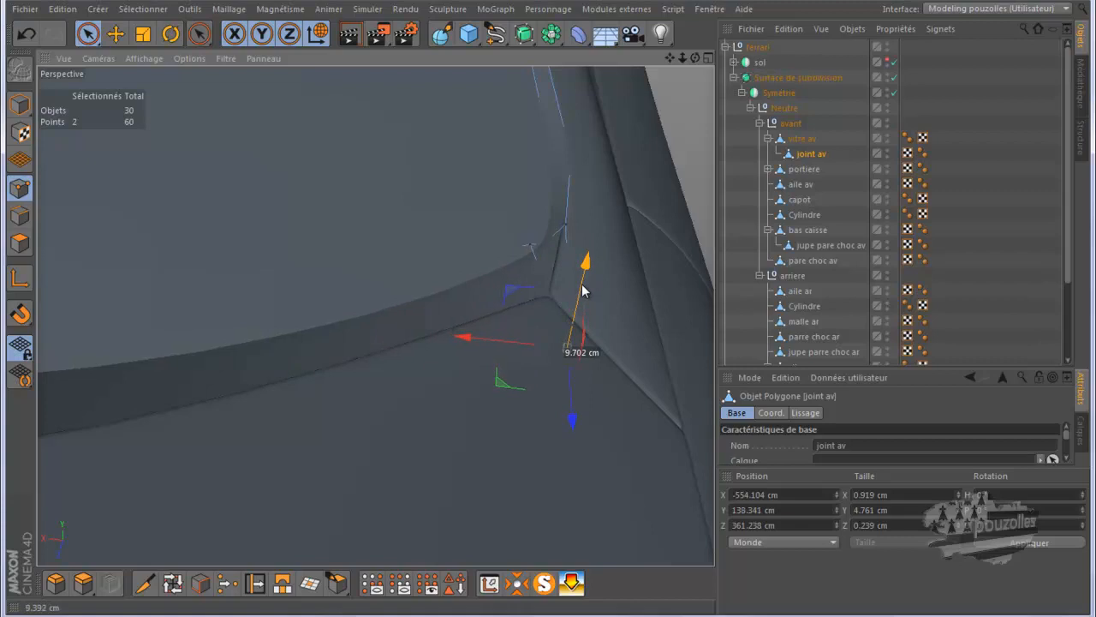
mouse_move(582, 297)
left_mouse_down()
mouse_move(559, 305)
mouse_move(570, 317)
mouse_move(549, 308)
mouse_move(505, 331)
mouse_move(481, 254)
mouse_move(465, 320)
mouse_move(470, 335)
mouse_move(496, 319)
mouse_move(505, 333)
left_mouse_up()
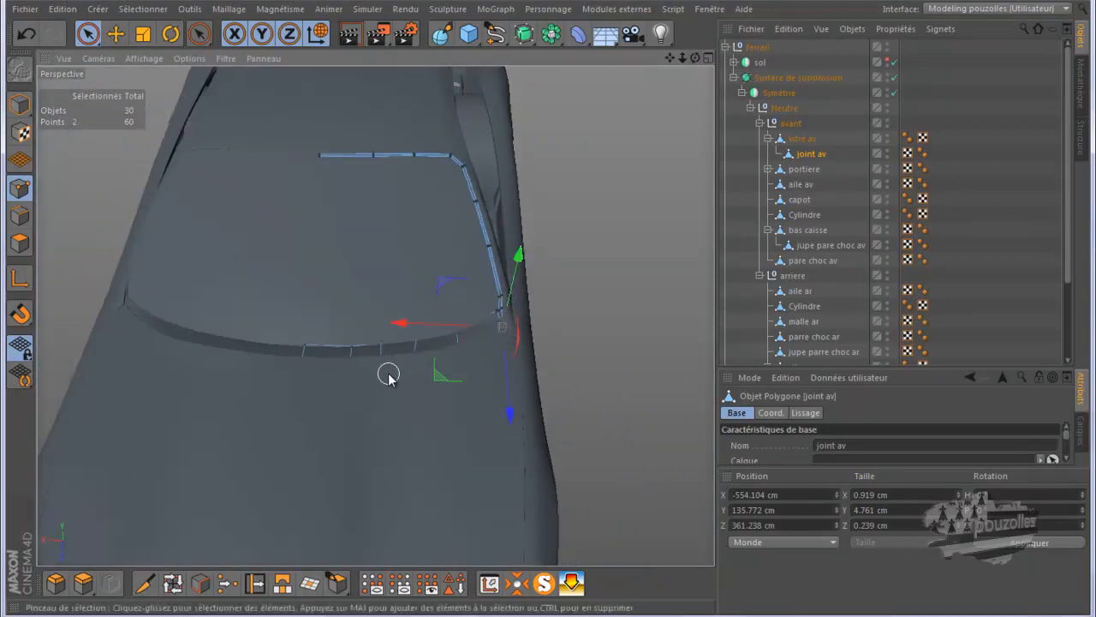
Raise the hood-edge seal pair near X -129 to about Y 146 cm.
scroll(388, 375, "up", 3)
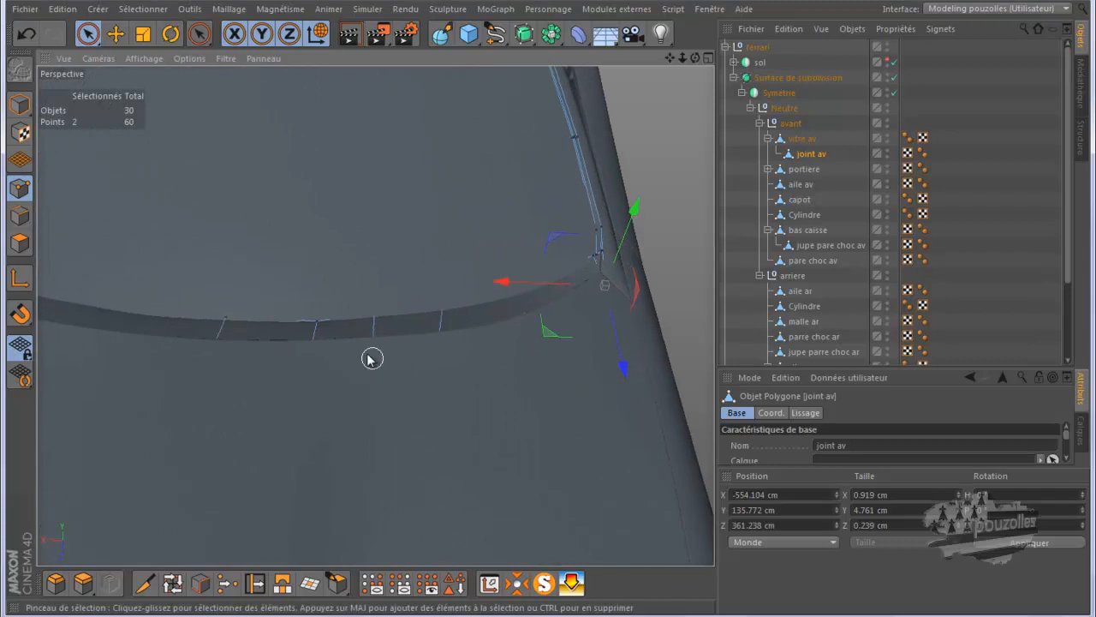
left_click(315, 324)
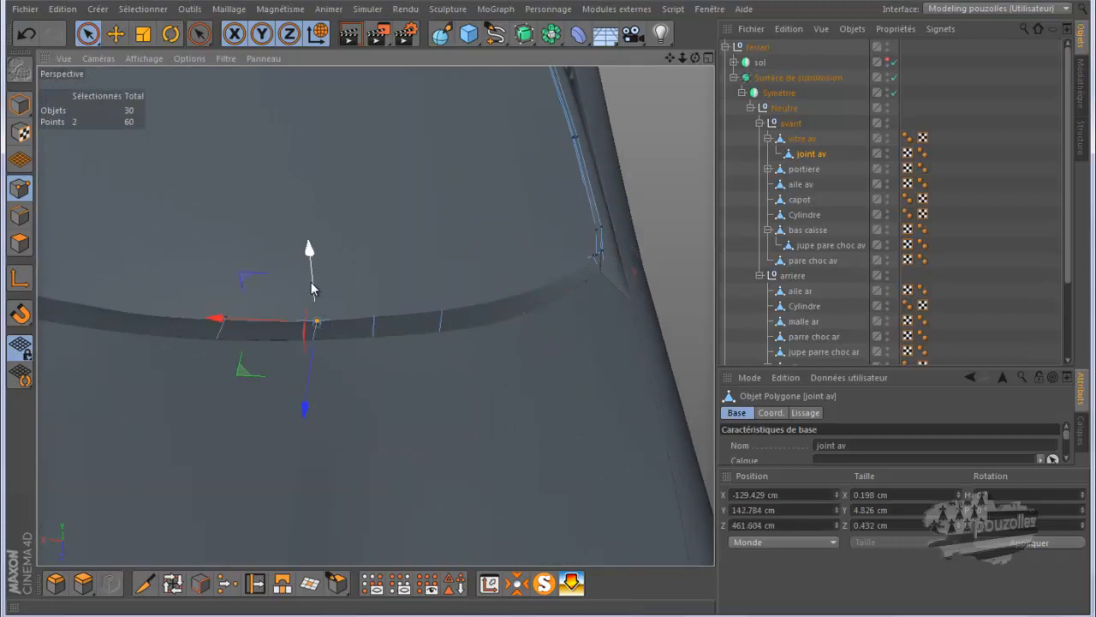
left_click_drag(311, 287, 324, 287)
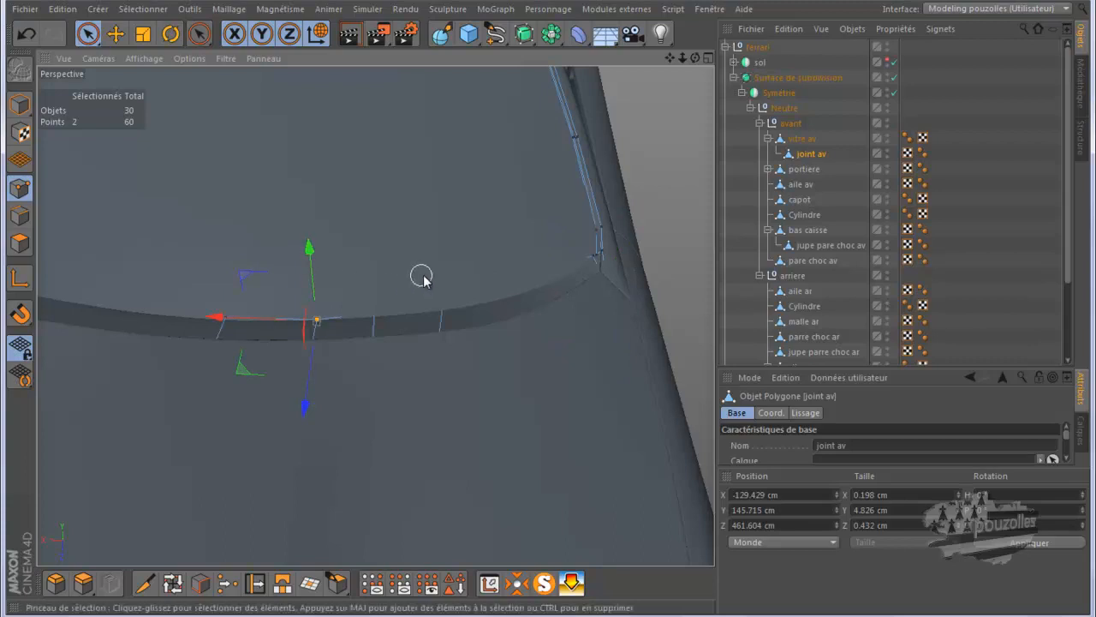
Render the front of the car and compare the windshield seal with the Ferrari 550 Maranello reference photo.
left_click_drag(435, 277, 487, 374, "alt")
left_click(350, 35)
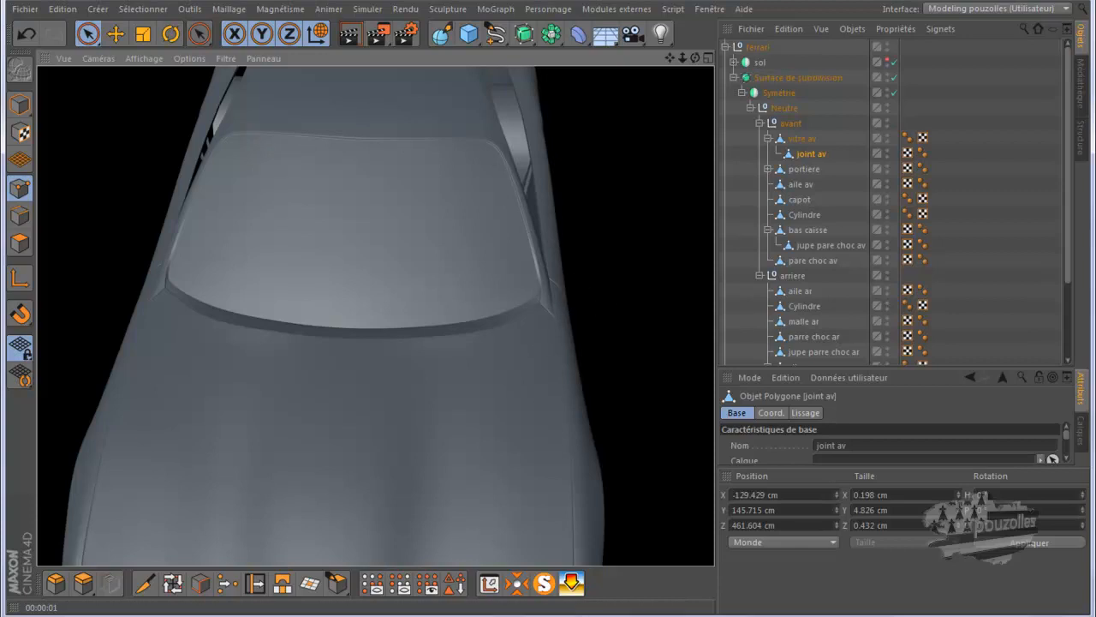
mouse_move(553, 610)
left_click(700, 573)
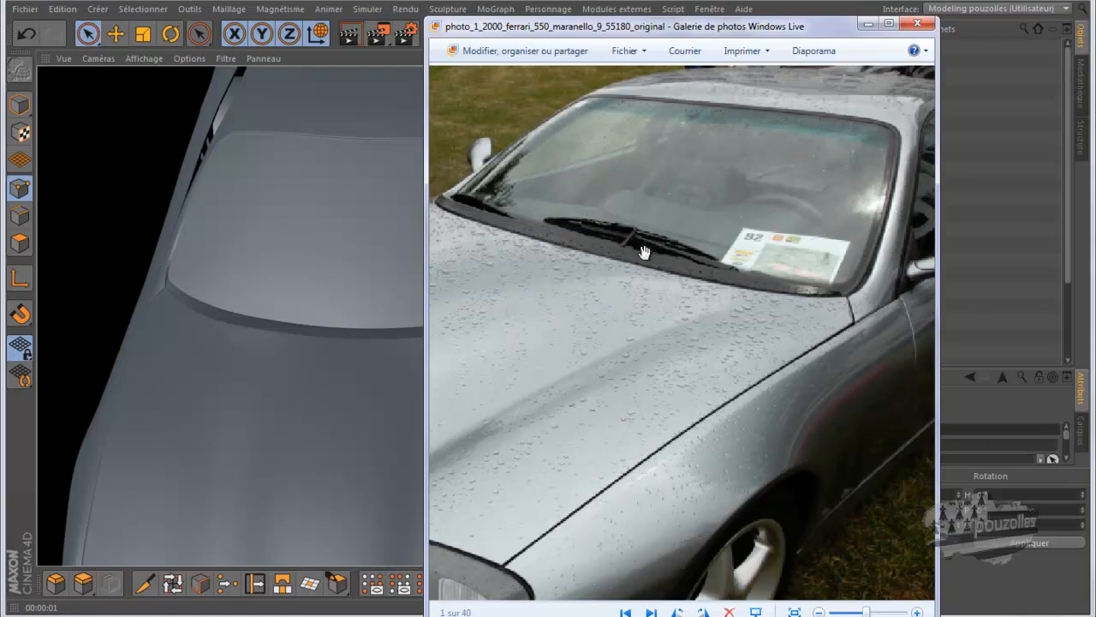
left_click(870, 23)
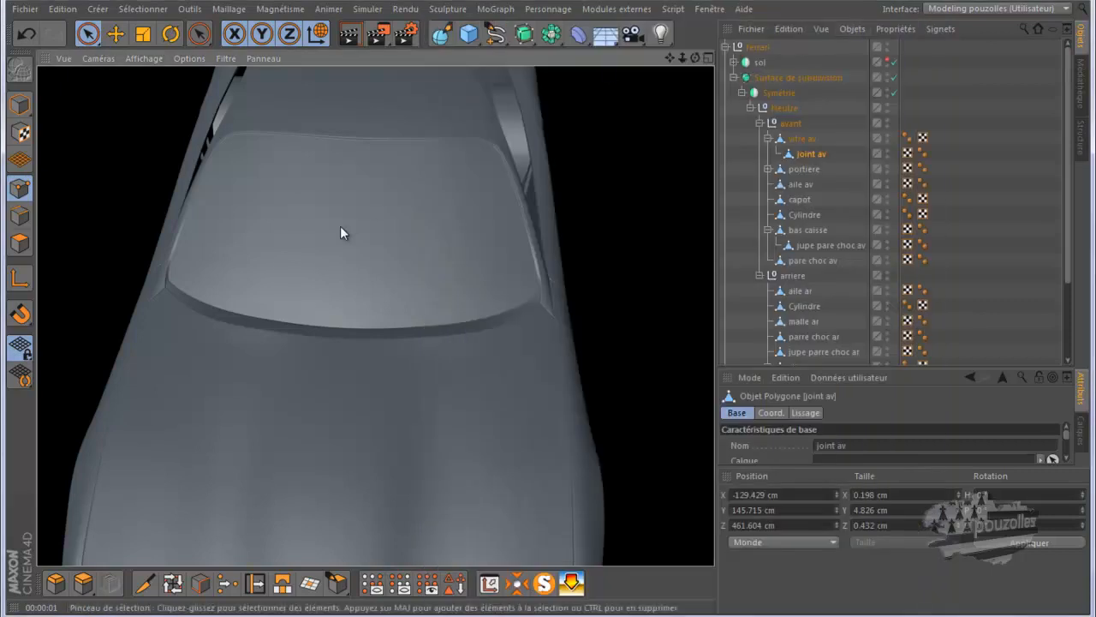
With the subdivision surface off, split the six polygons along the windshield edge of capot into a separate object and nest one capot object under the other.
left_click(808, 202)
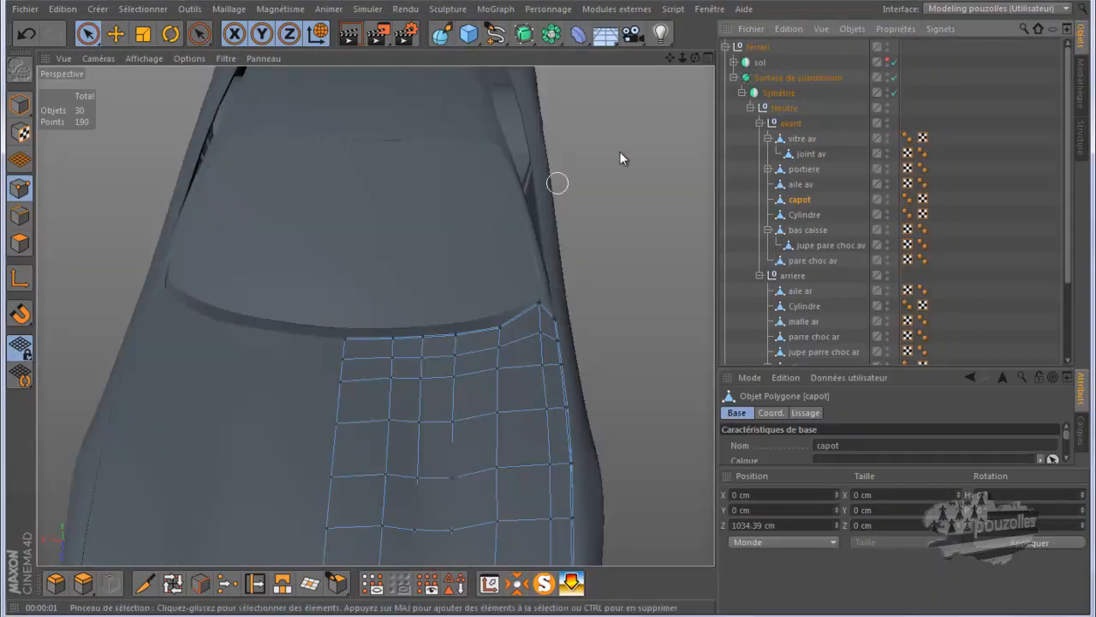
mouse_move(548, 316)
left_mouse_down("alt")
mouse_move(534, 313)
mouse_move(548, 317)
mouse_move(540, 304)
left_mouse_up("alt")
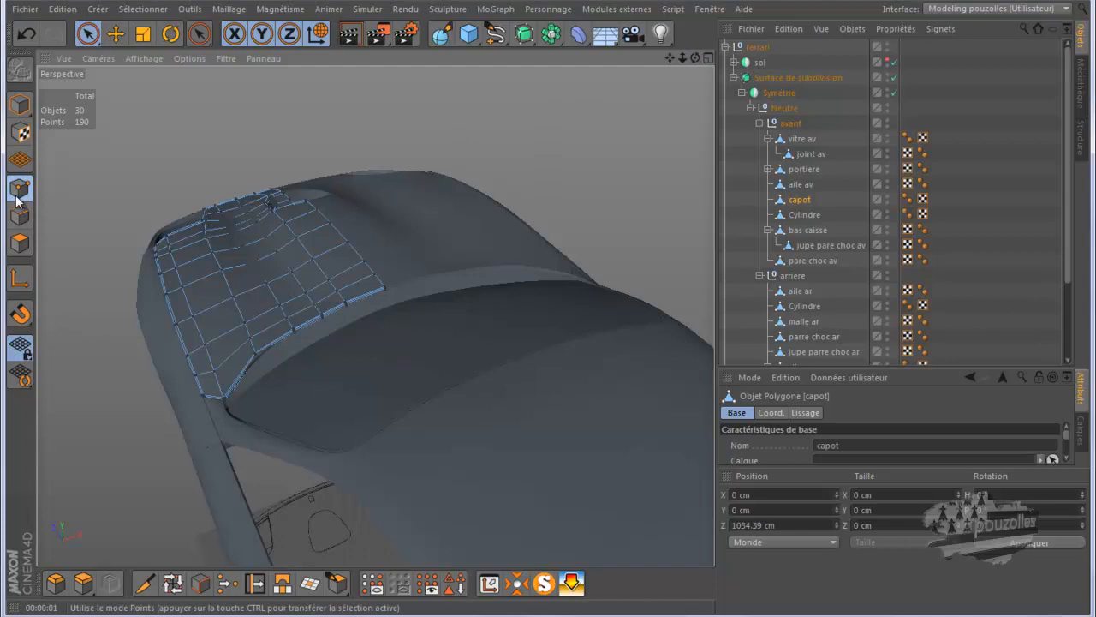
left_click(19, 243)
left_click(114, 34)
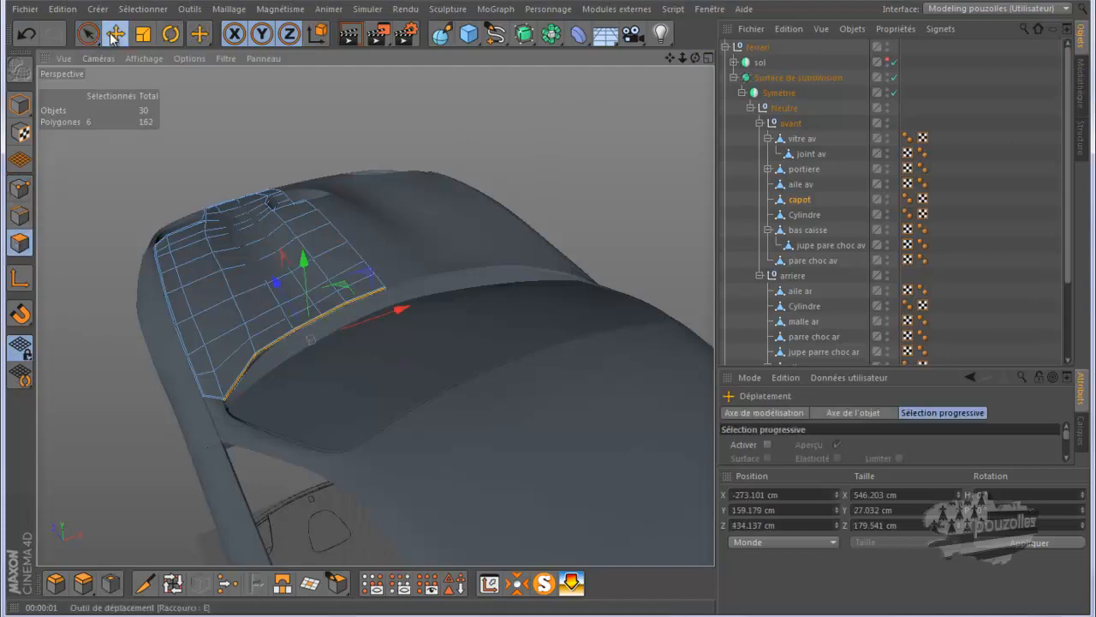
scroll(272, 402, "up", 4)
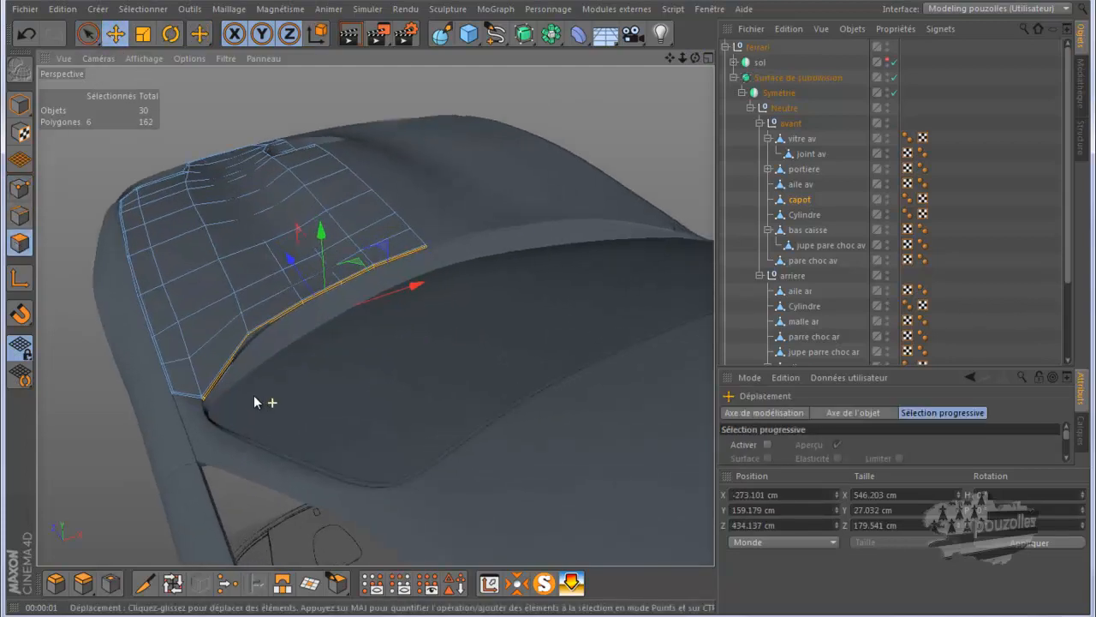
scroll(254, 395, "up", 2)
scroll(252, 394, "up", 2)
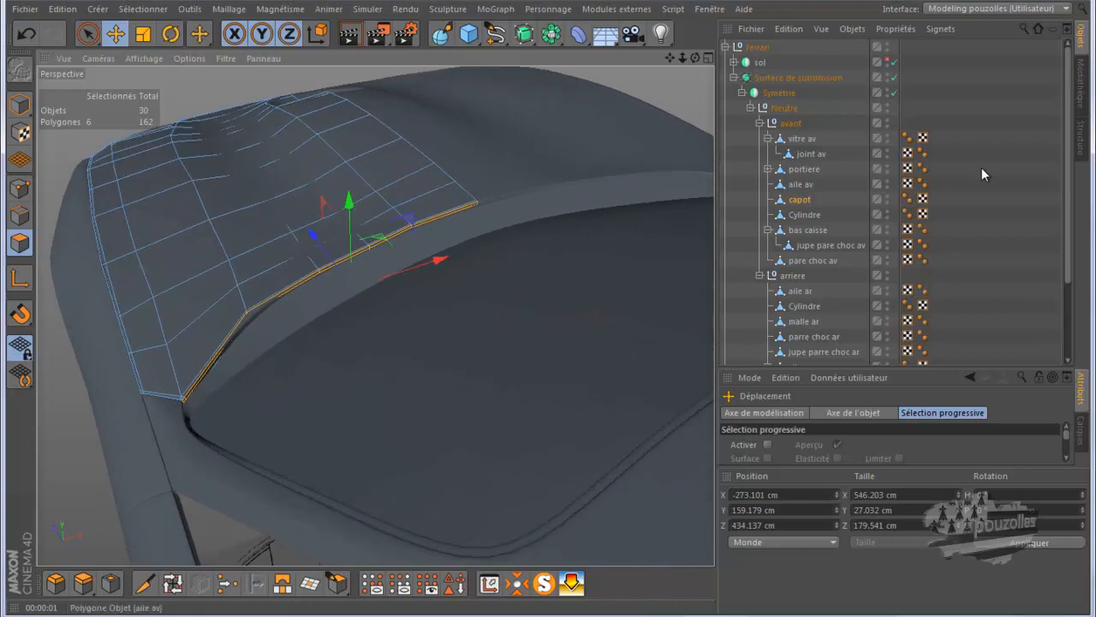
left_click(894, 77)
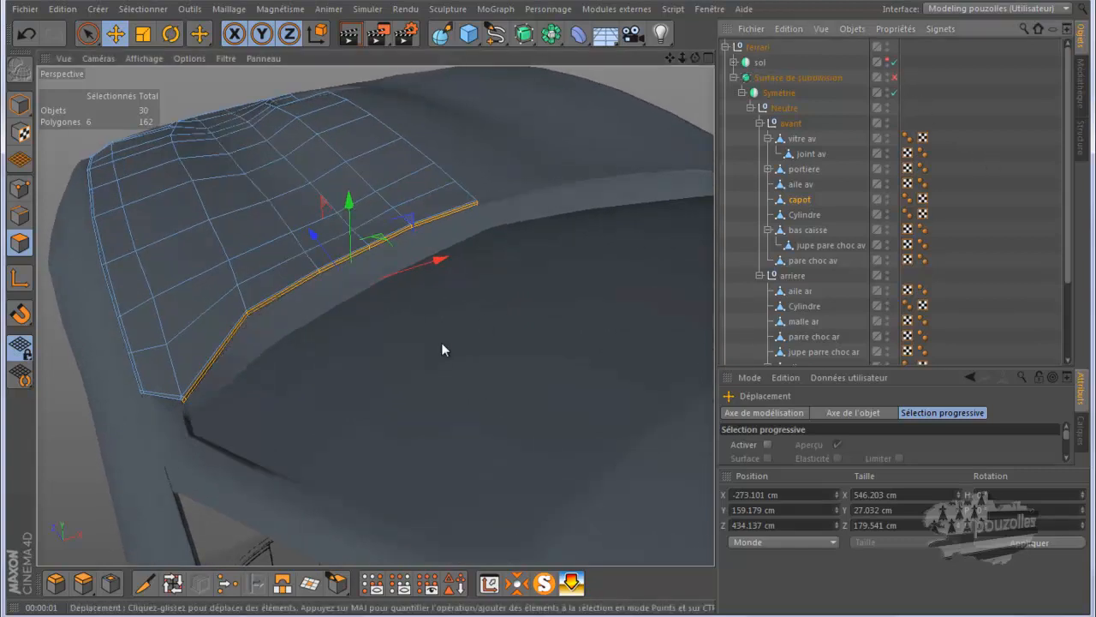
right_click(203, 83)
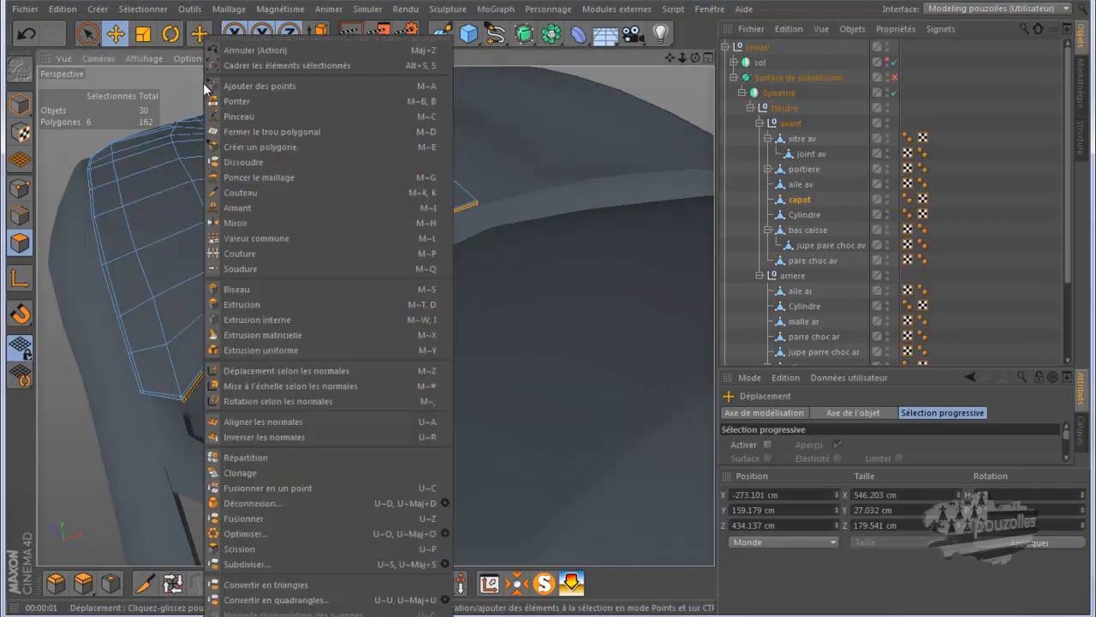
left_click(240, 548)
left_click(799, 200)
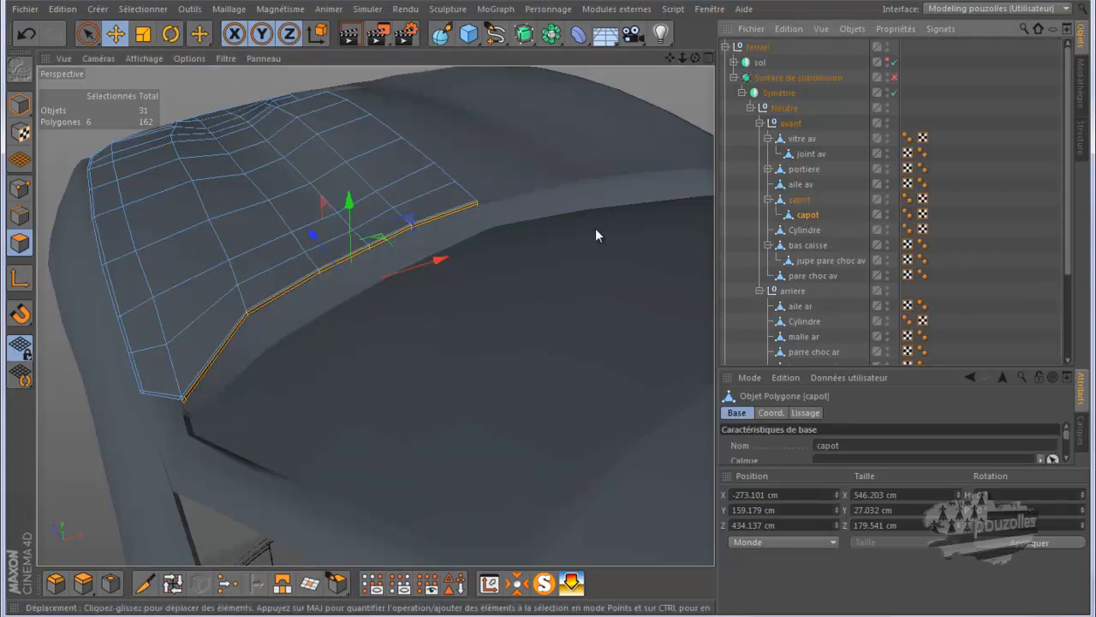
Extrude the six hood-edge polygons of the nested capot object 36.5 cm toward the windshield.
left_click_drag(695, 60, 578, 144)
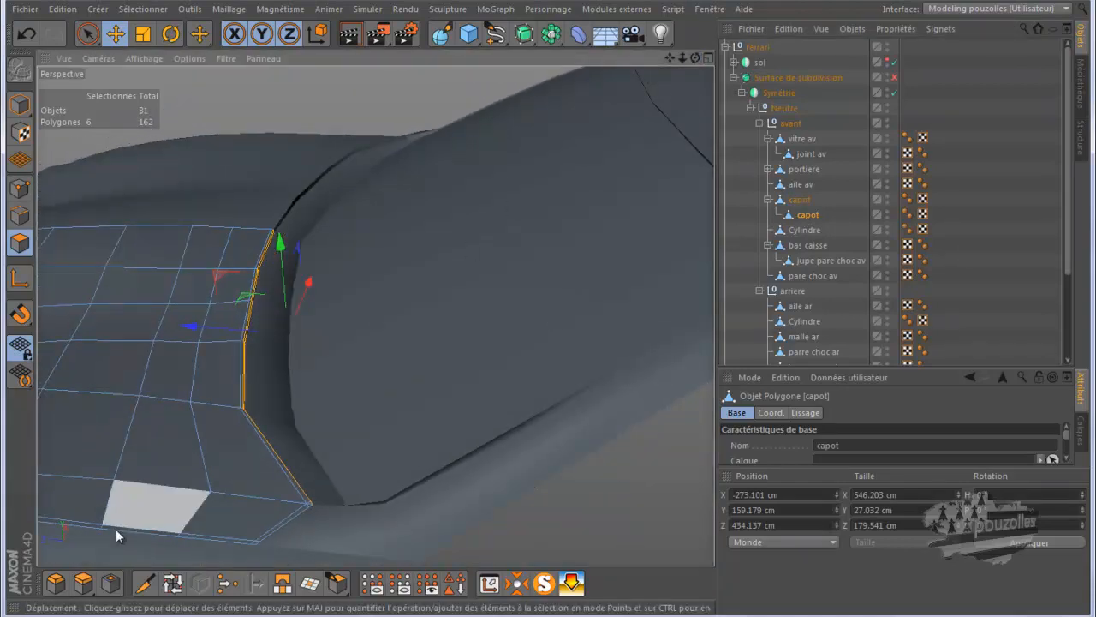
left_click(83, 583)
left_click_drag(351, 372, 549, 308)
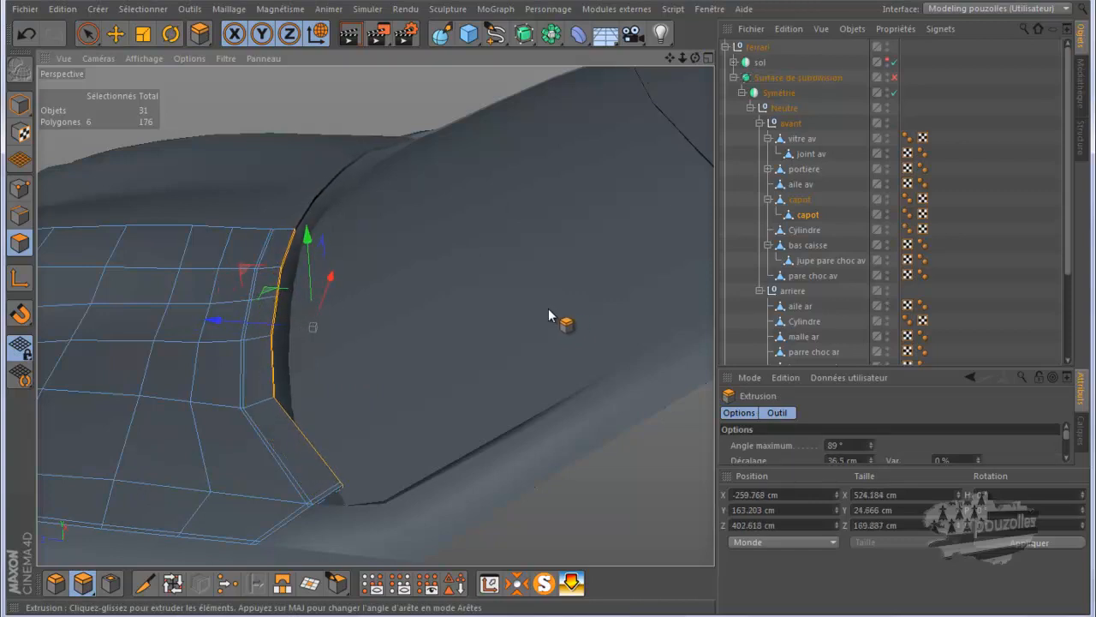
Raise the extruded hood-edge polygons to about Y 181 cm, following the side blueprint in the left view.
middle_click(354, 408)
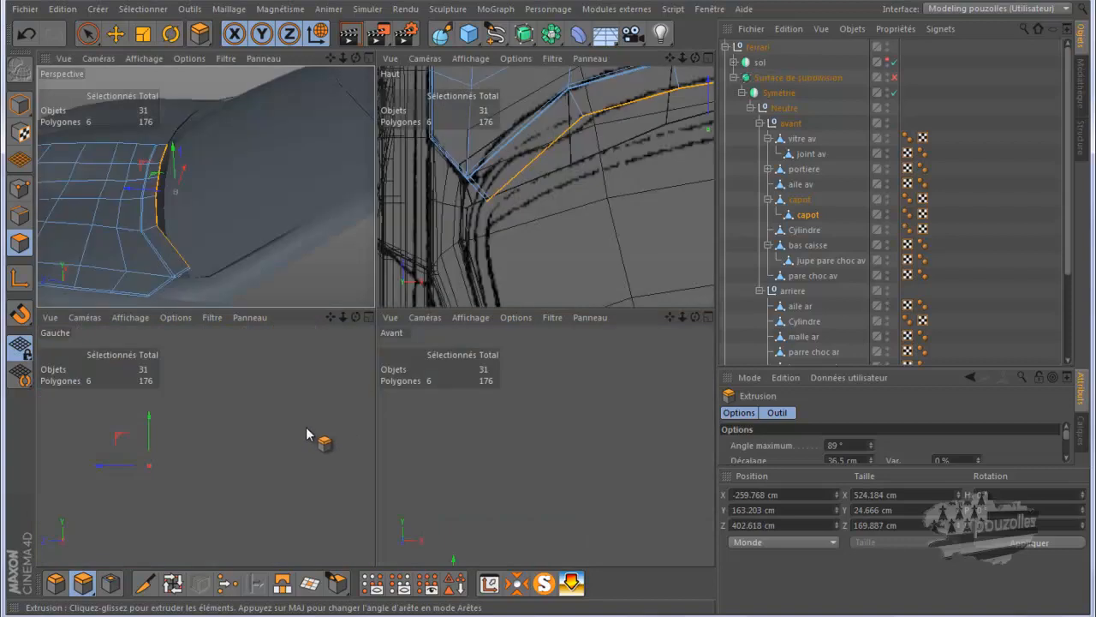
middle_click(306, 435)
scroll(172, 318, "up", 3)
scroll(178, 333, "up", 1)
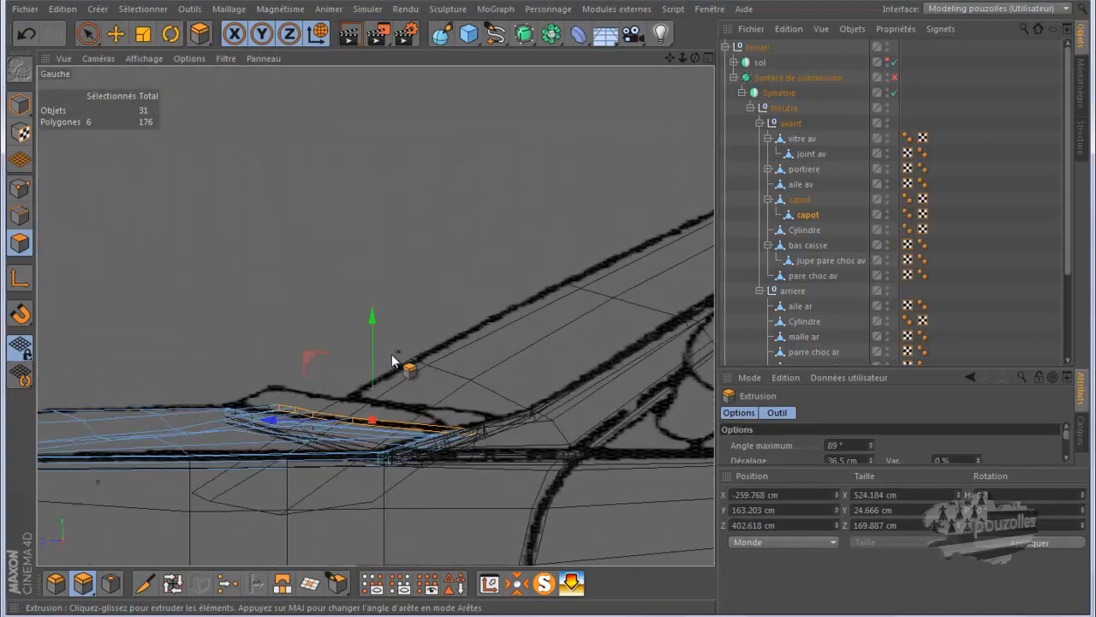
left_click_drag(372, 354, 371, 330)
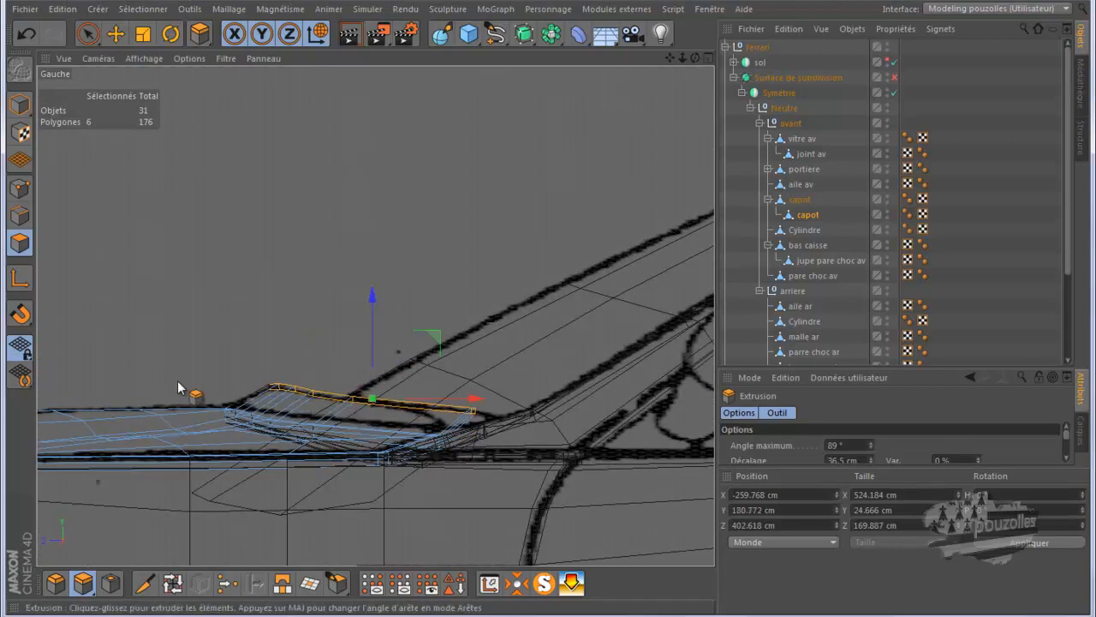
middle_click(188, 344)
middle_click(230, 247)
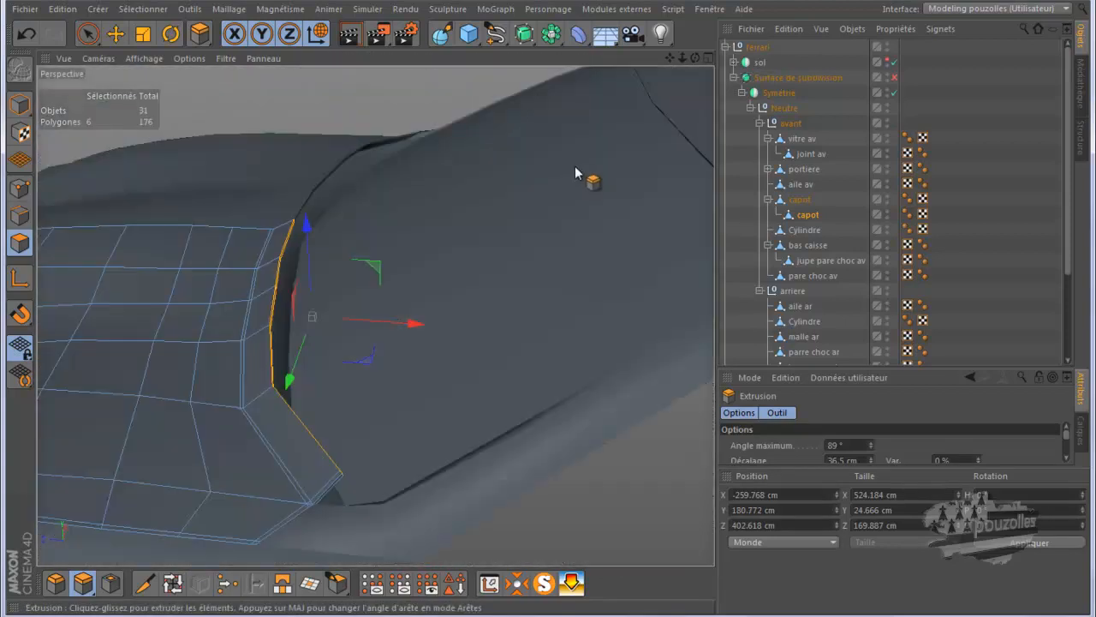
Compare the extruded hood edge before and after its raise by undoing and redoing the move, keeping the nested capot object selected.
left_click_drag(694, 58, 548, 309)
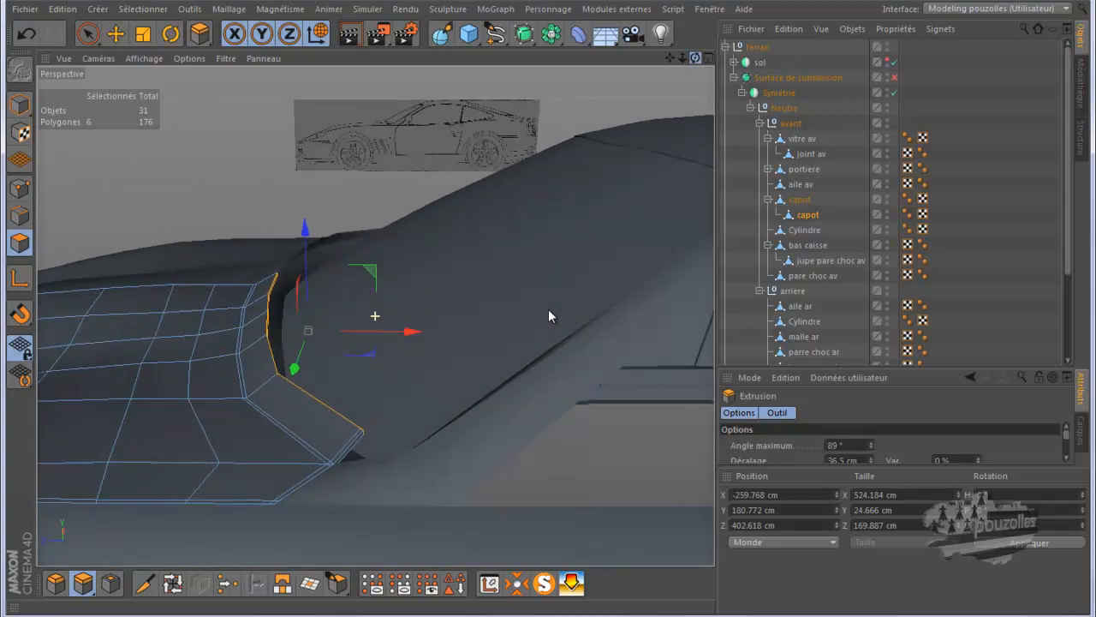
left_click(25, 38)
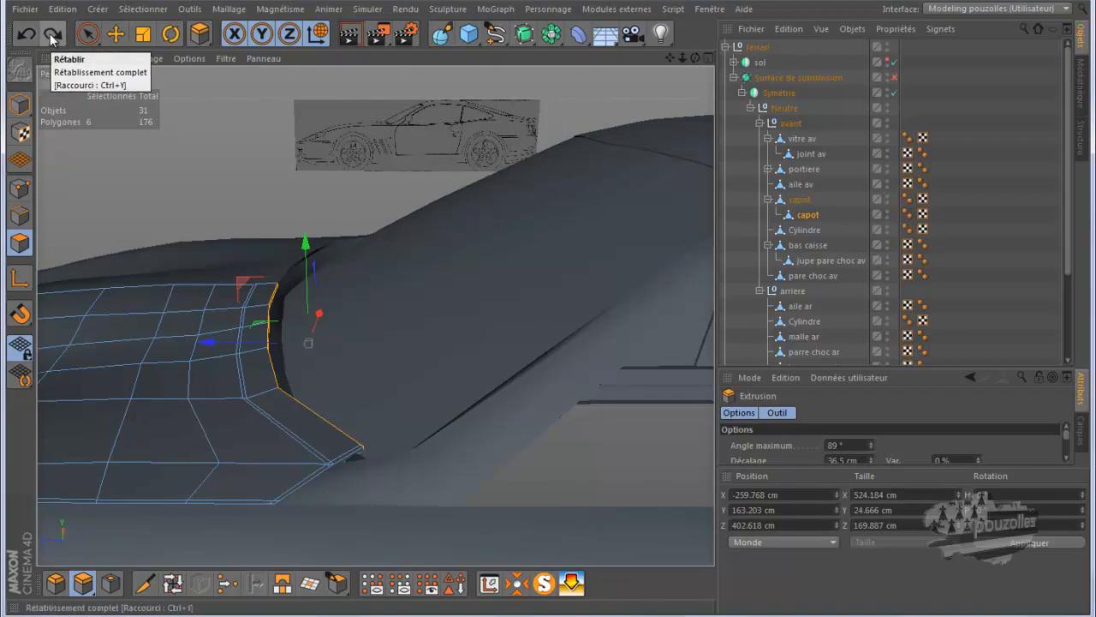
left_click(53, 34)
left_click(808, 215)
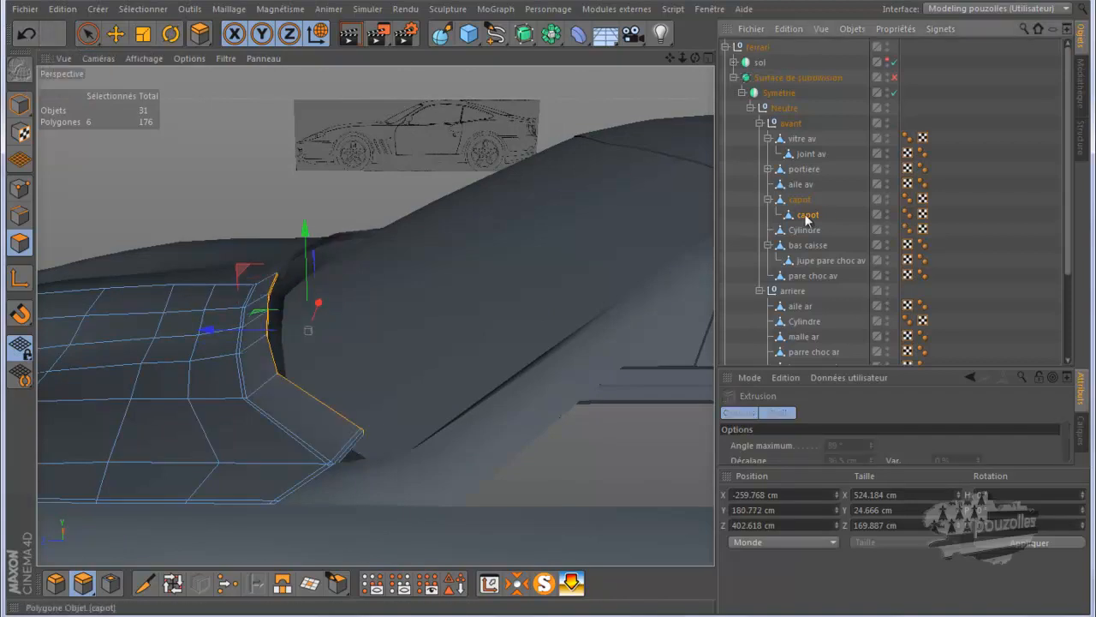
Undo back past the raise, the extrusion and the nesting of the split-off capot hood-edge object.
left_click_drag(805, 216, 802, 200)
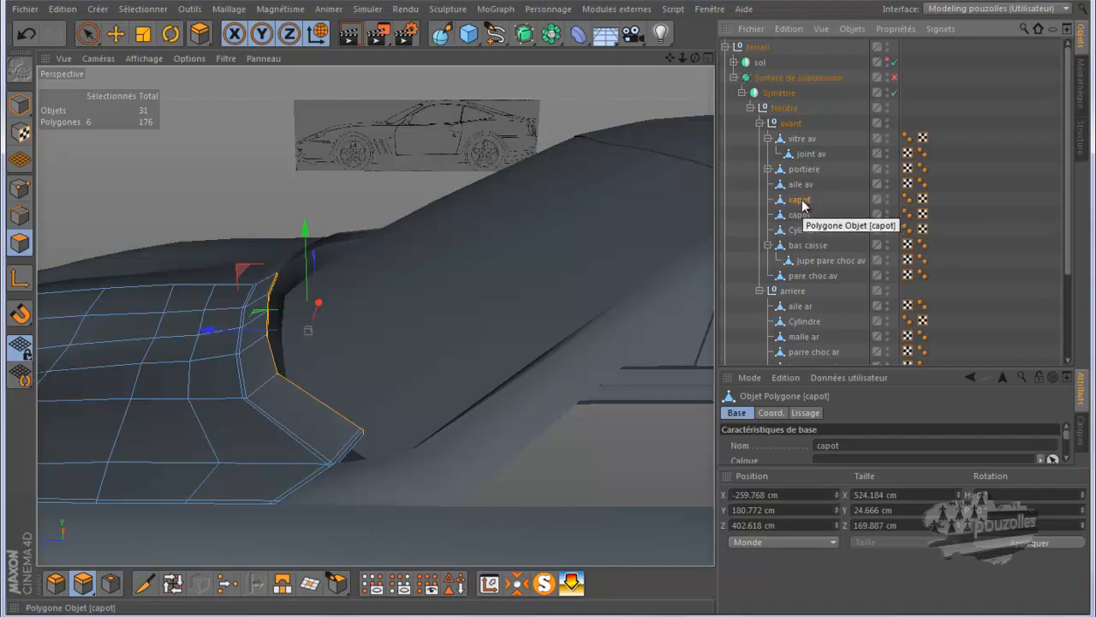
left_click(801, 218)
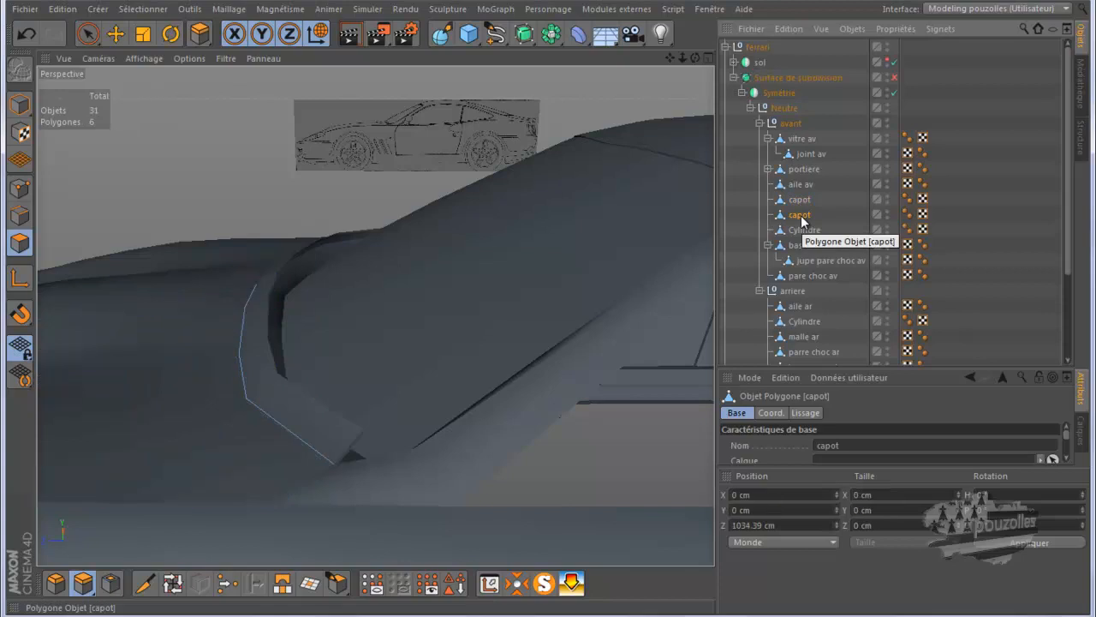
left_click(27, 34)
left_click(27, 35)
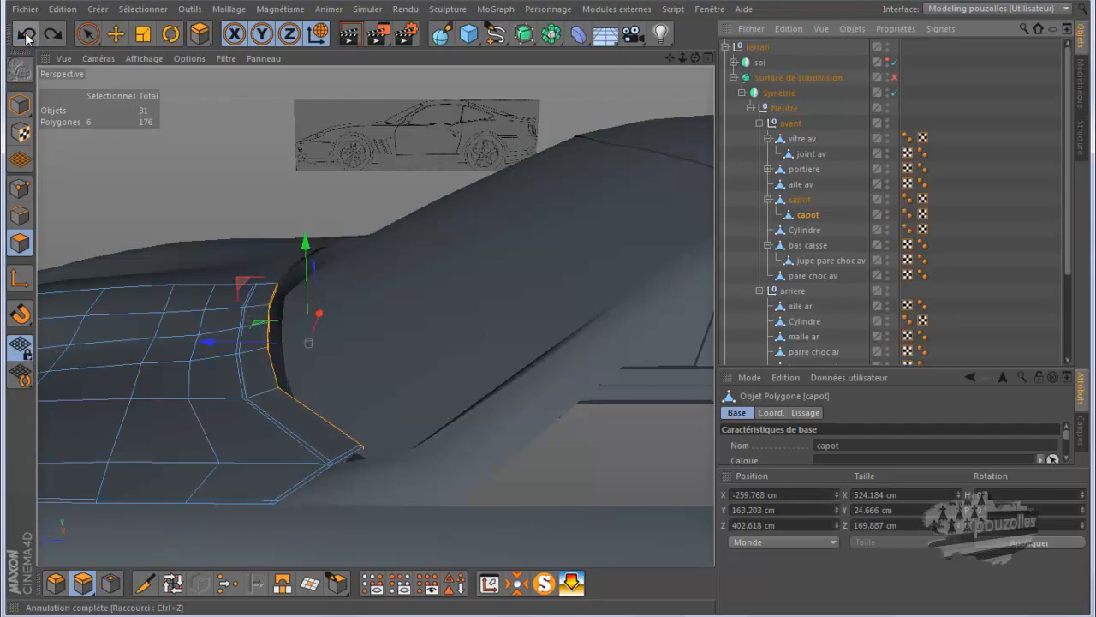
left_click(27, 34)
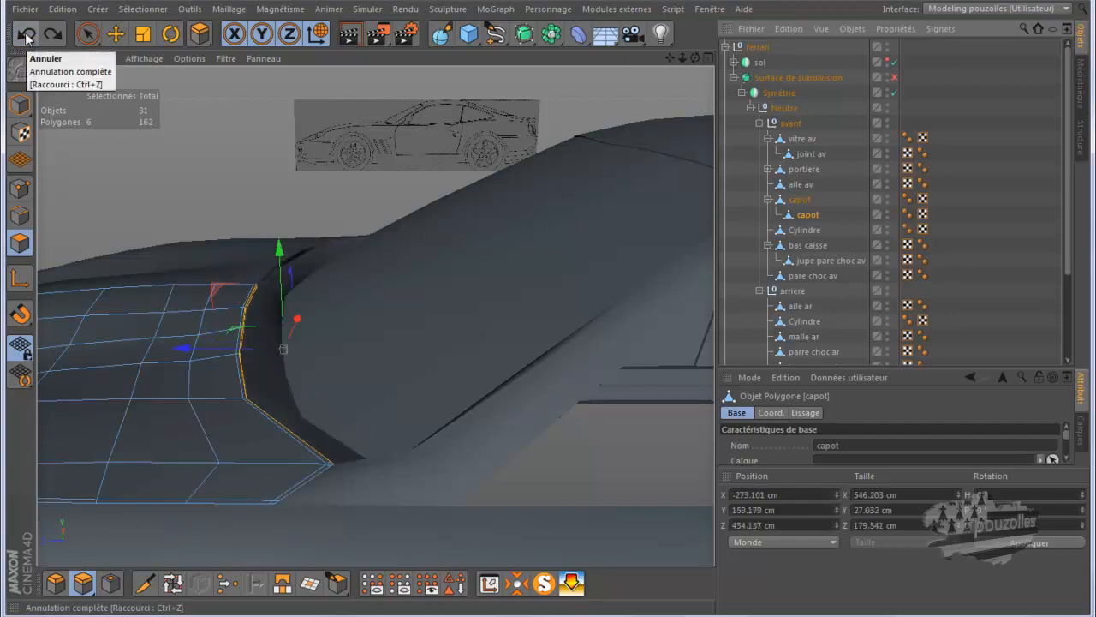
left_click(26, 38)
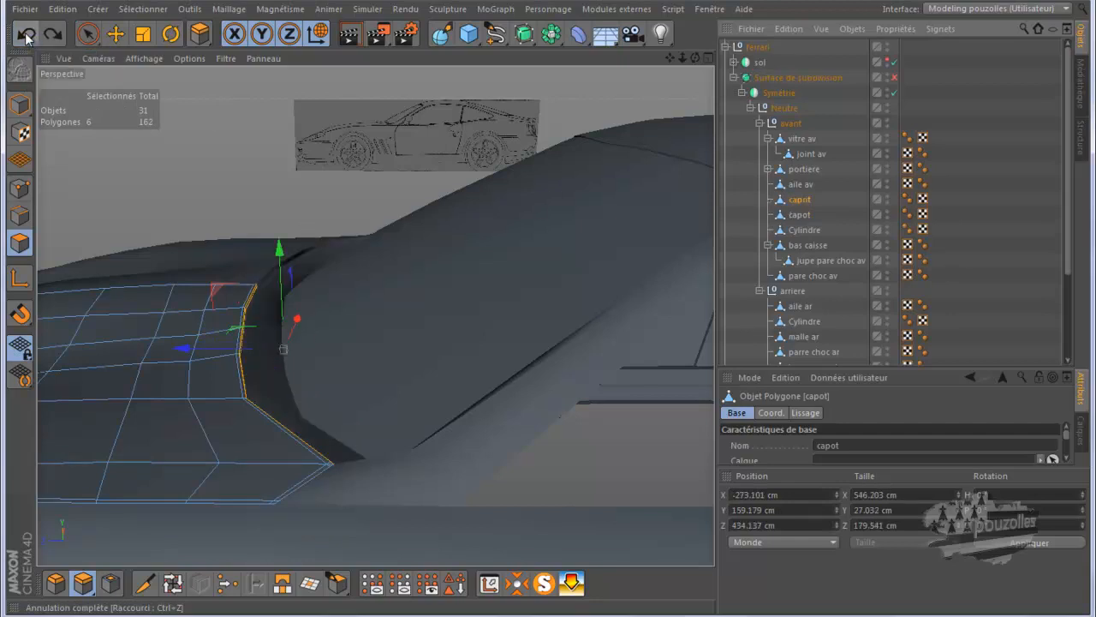
Nest one capot object under the other again and extrude all six polygons of the nested strip toward the windshield.
left_click(802, 217)
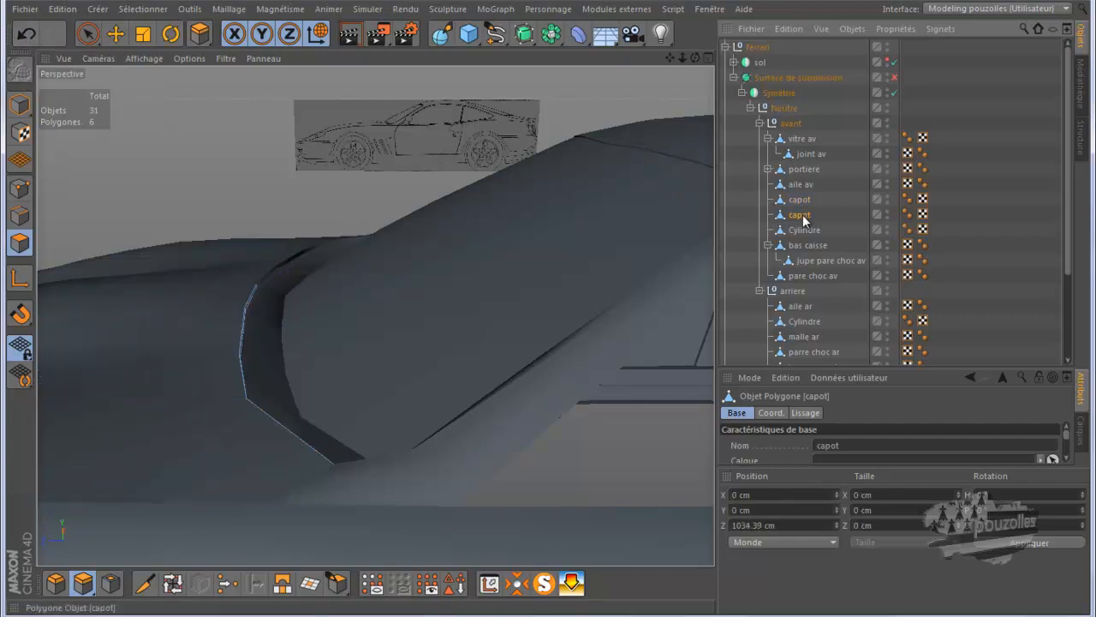
left_click_drag(805, 205, 803, 211)
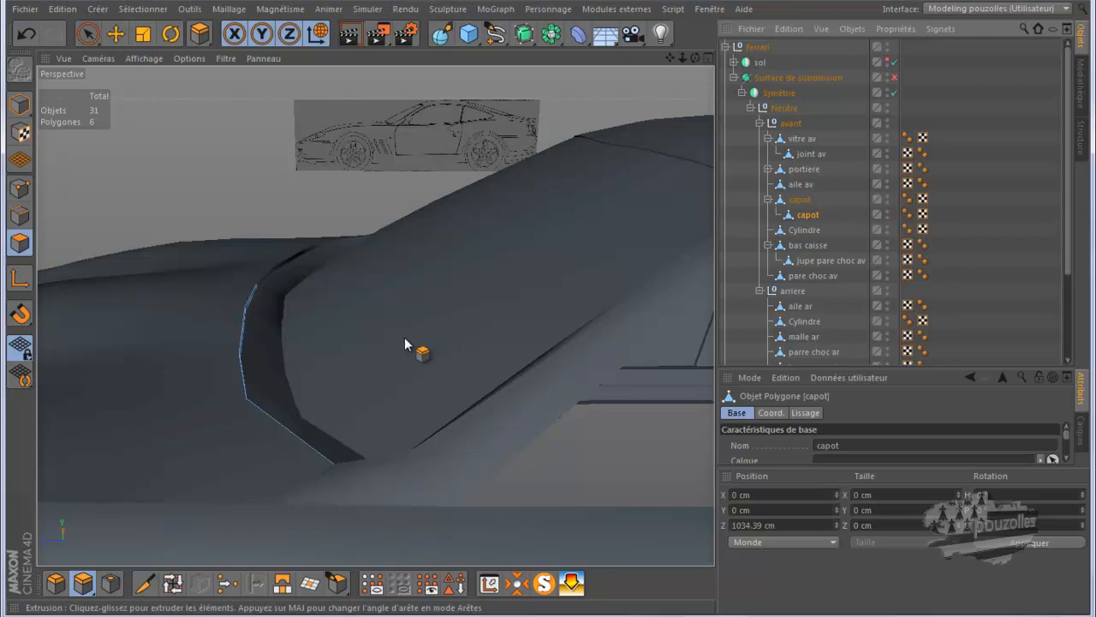
key("ctrl+a")
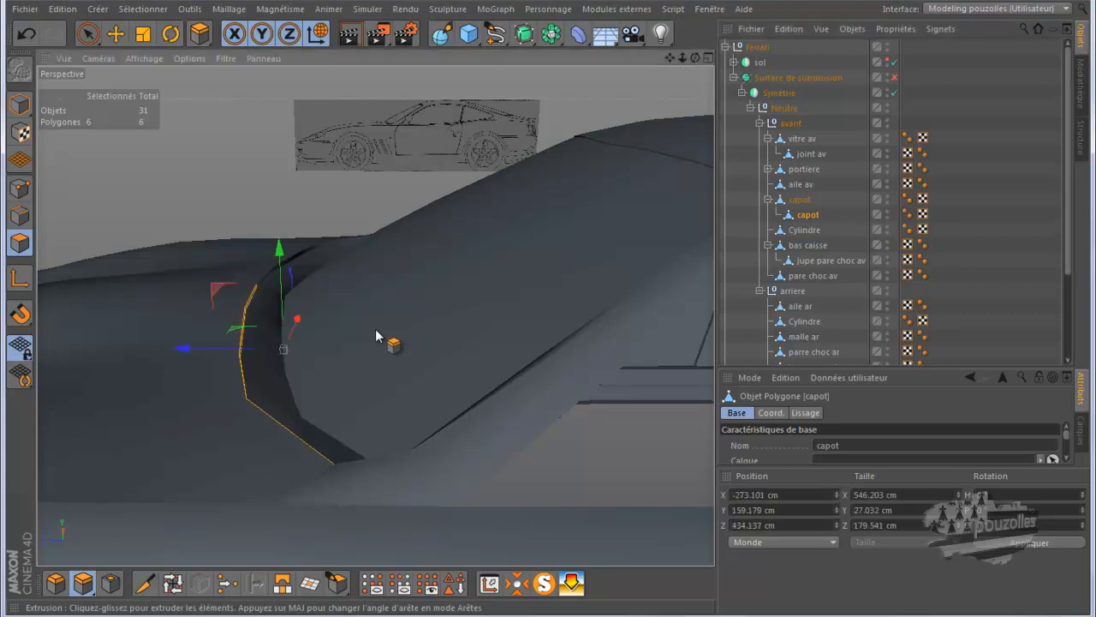
left_click_drag(377, 329, 555, 307)
Raise the extruded strip polygons to about Y 180 cm in the left view, following the side blueprint.
middle_click(170, 440)
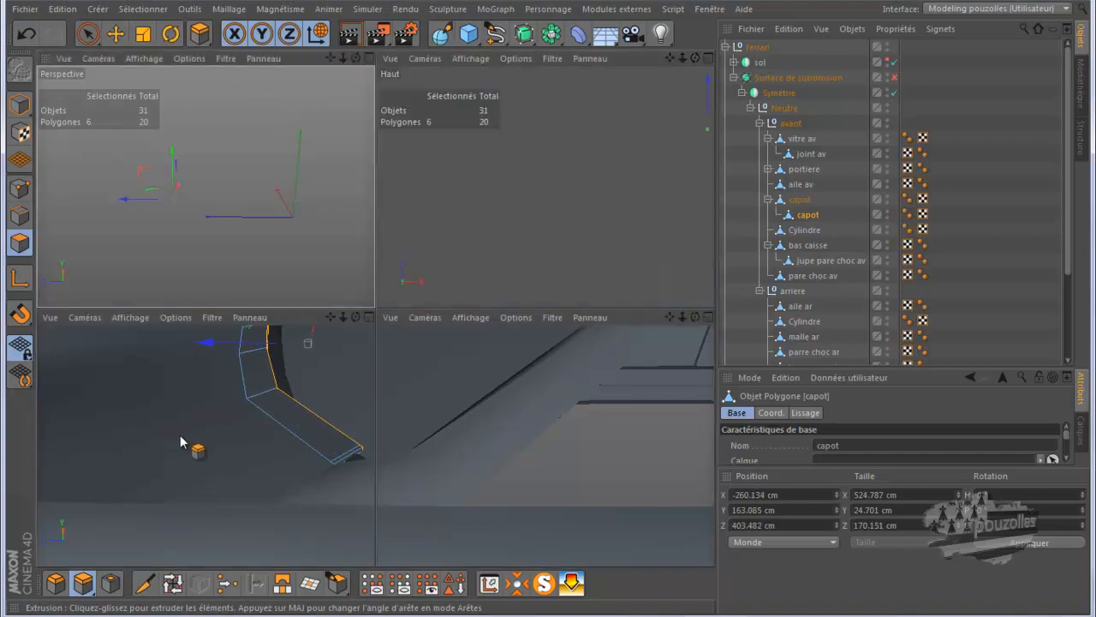
middle_click(306, 367)
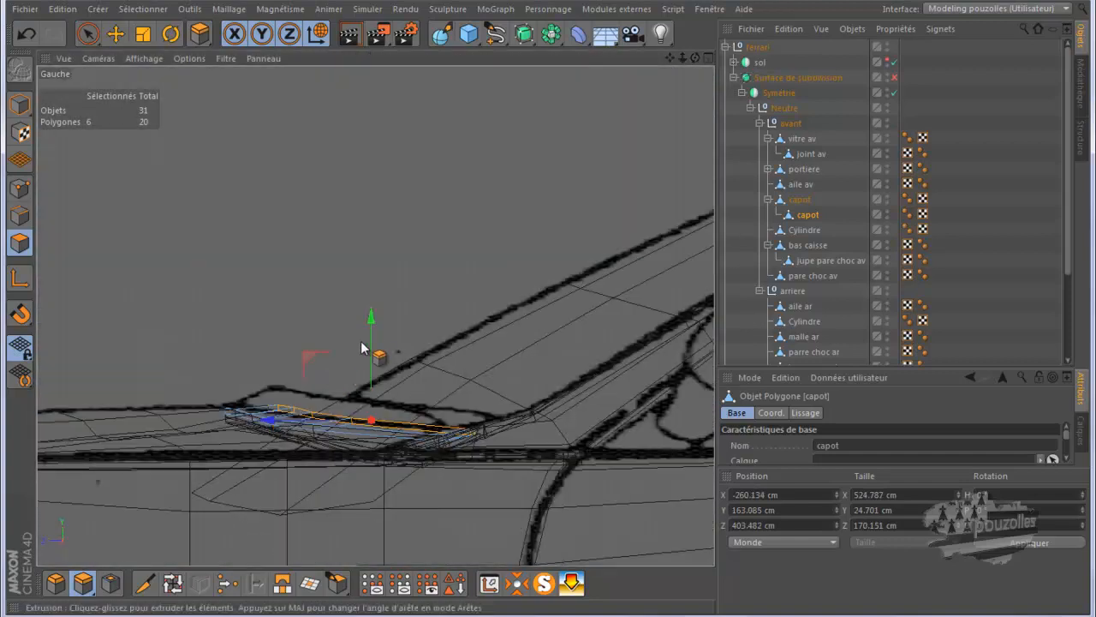
left_click_drag(371, 319, 372, 302)
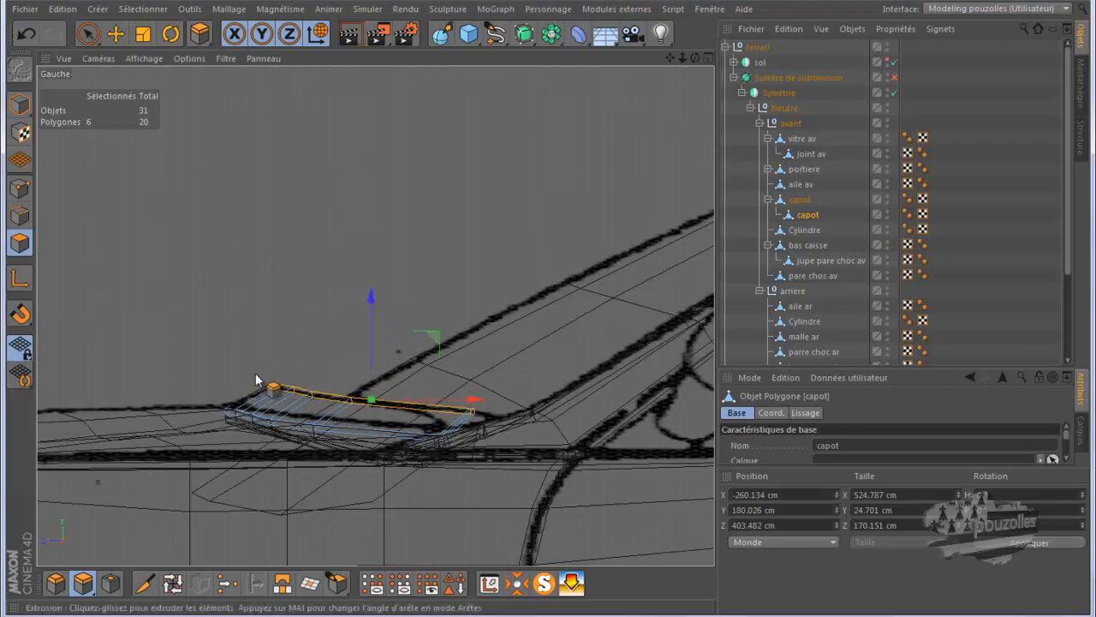
key("d")
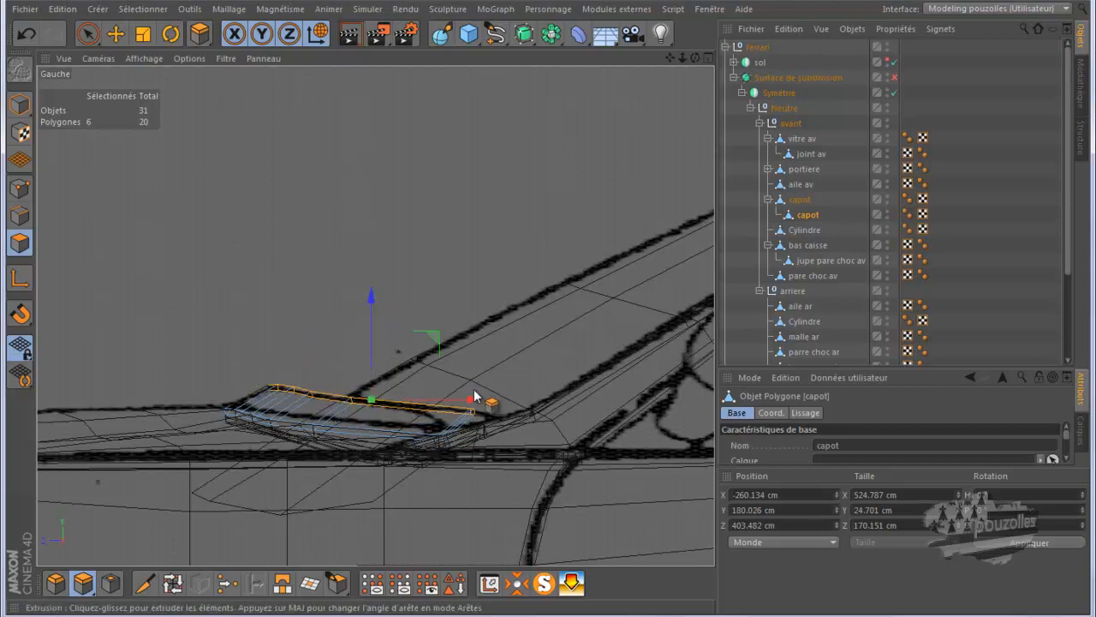
Weld the two upper points at the outer tip of the raised edge of the nested capot strip.
scroll(472, 418, "up", 5)
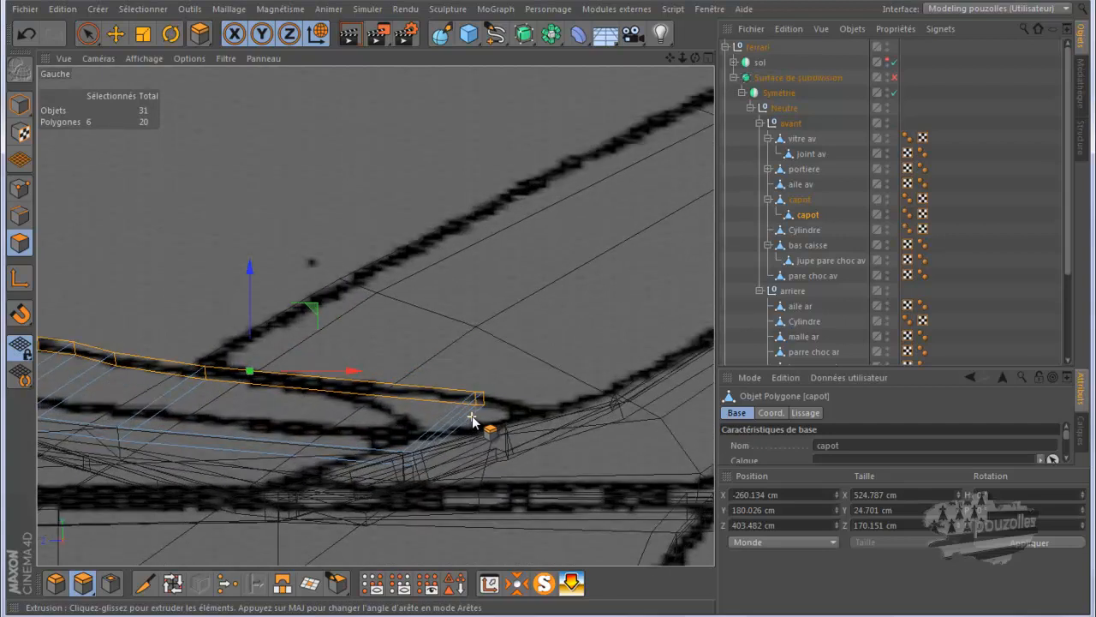
scroll(472, 418, "up", 2)
left_click_drag(472, 418, 472, 419)
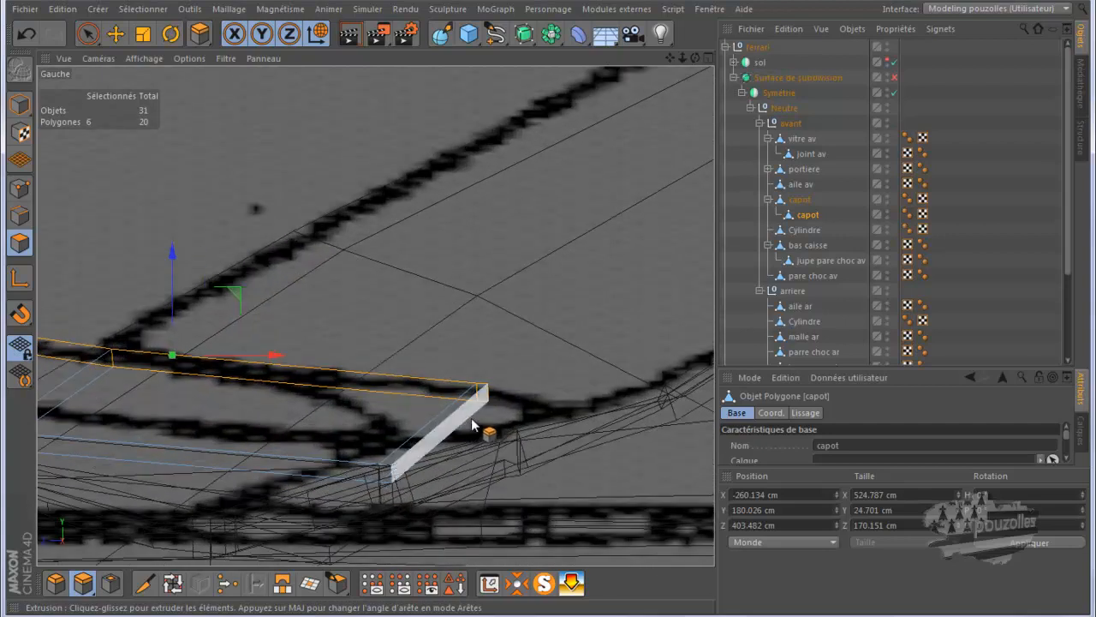
key("ctrl+z")
left_click(20, 188)
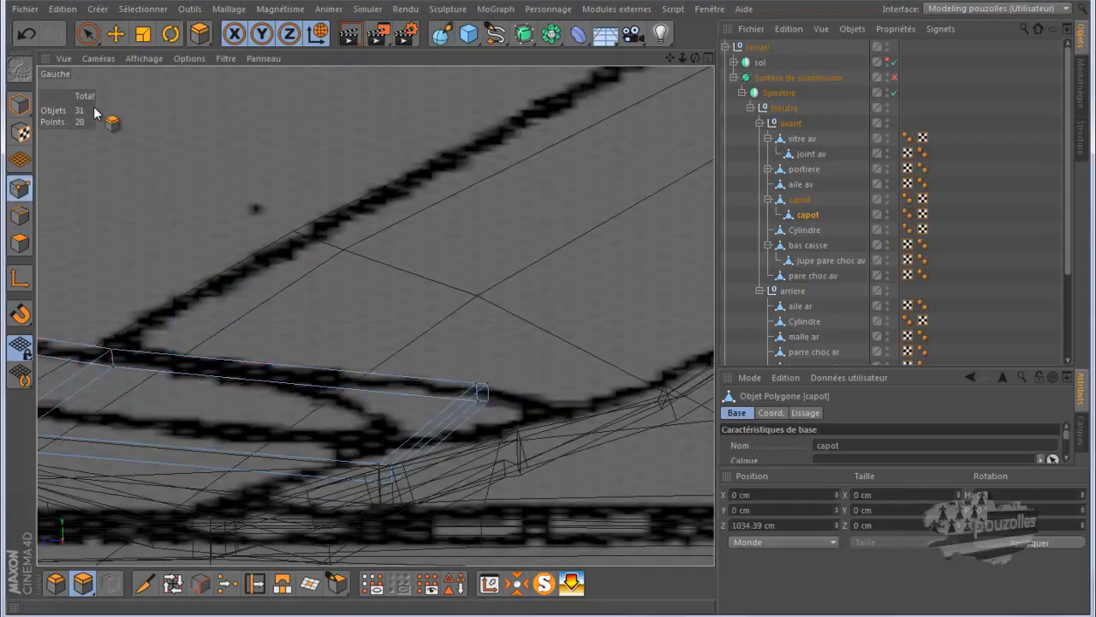
left_click(89, 33)
left_click(485, 386)
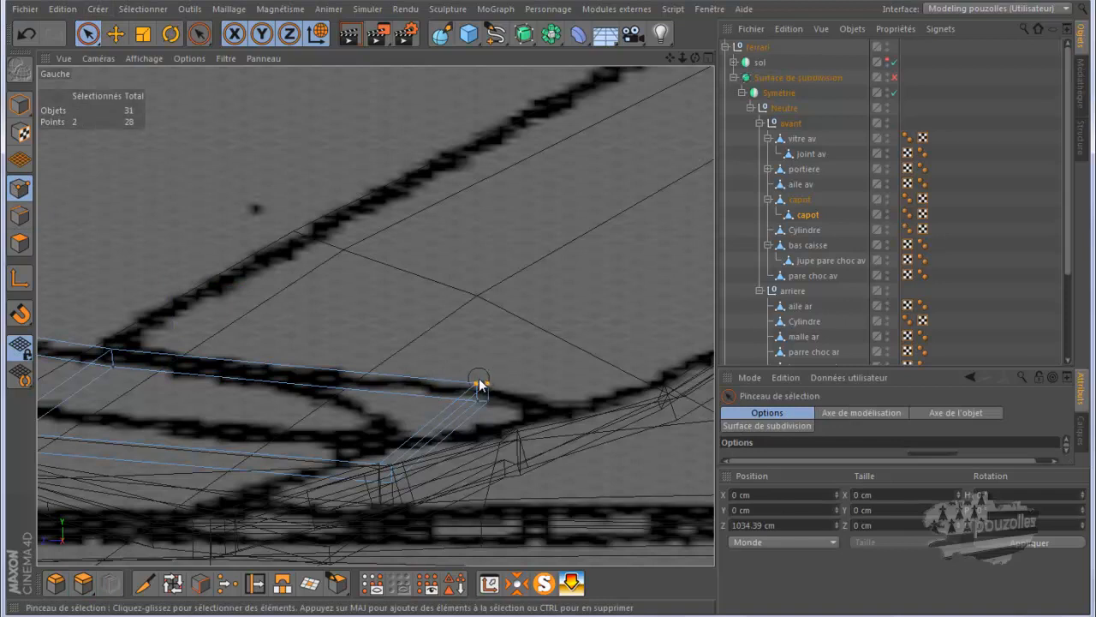
left_click(227, 583)
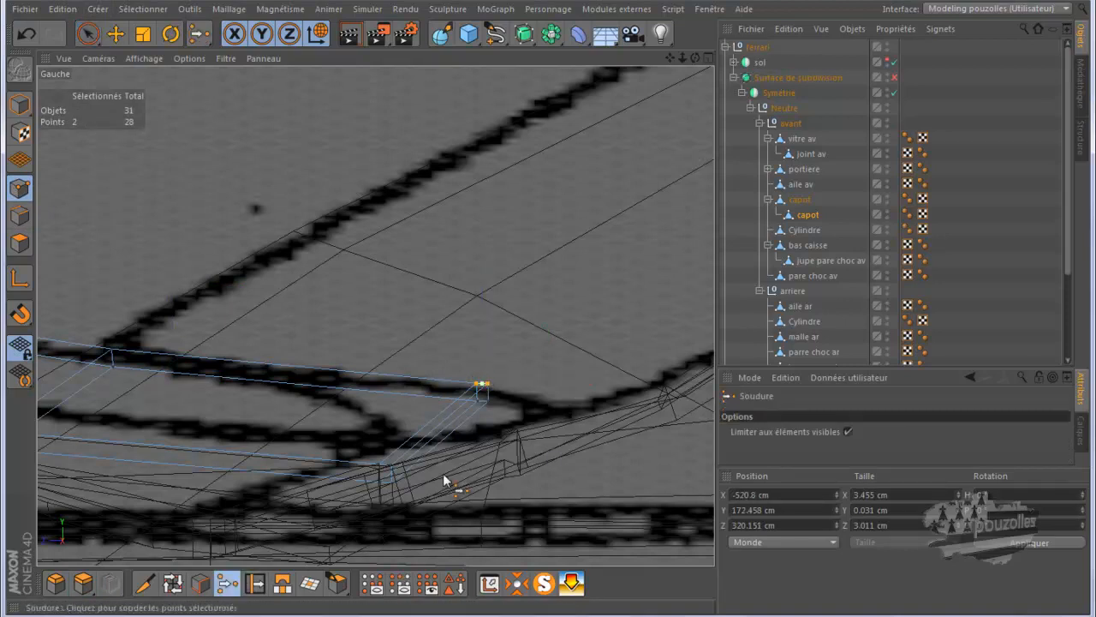
left_click(489, 389)
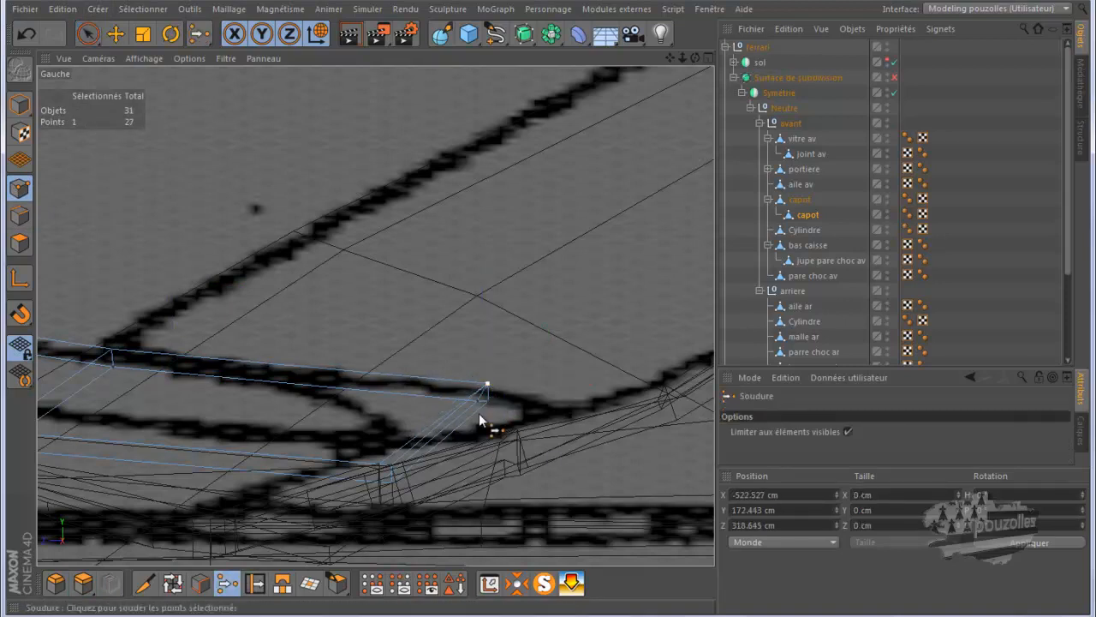
Weld the three remaining point pairs at the strip's outer end, one on the raised edge and two at the hood corner.
key("space")
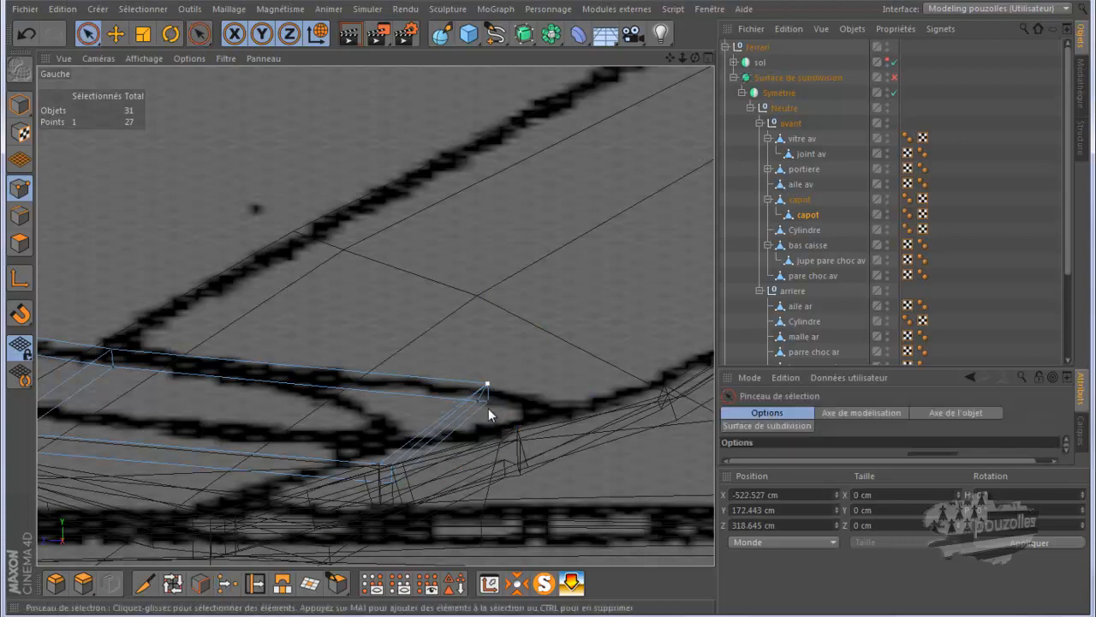
key("space")
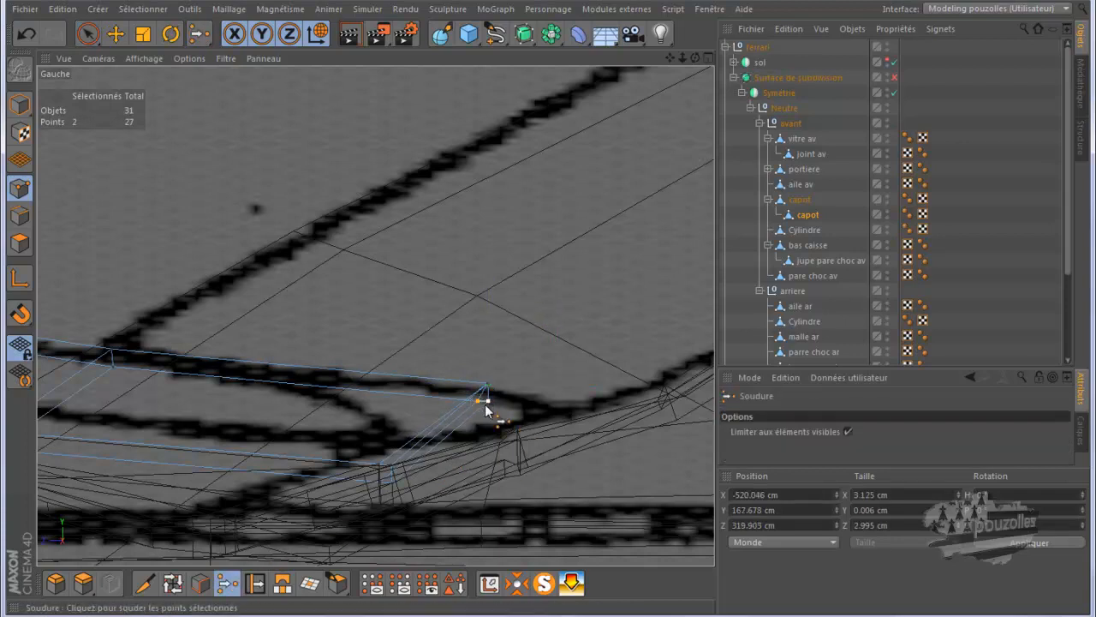
left_click(487, 400)
key("space")
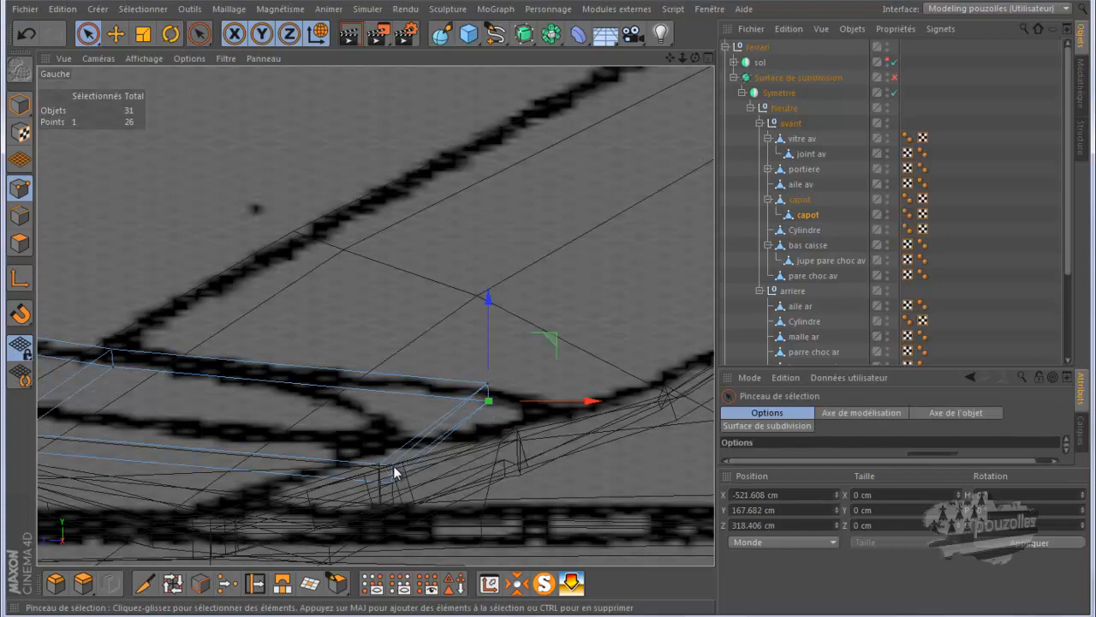
key("space")
left_click(385, 464)
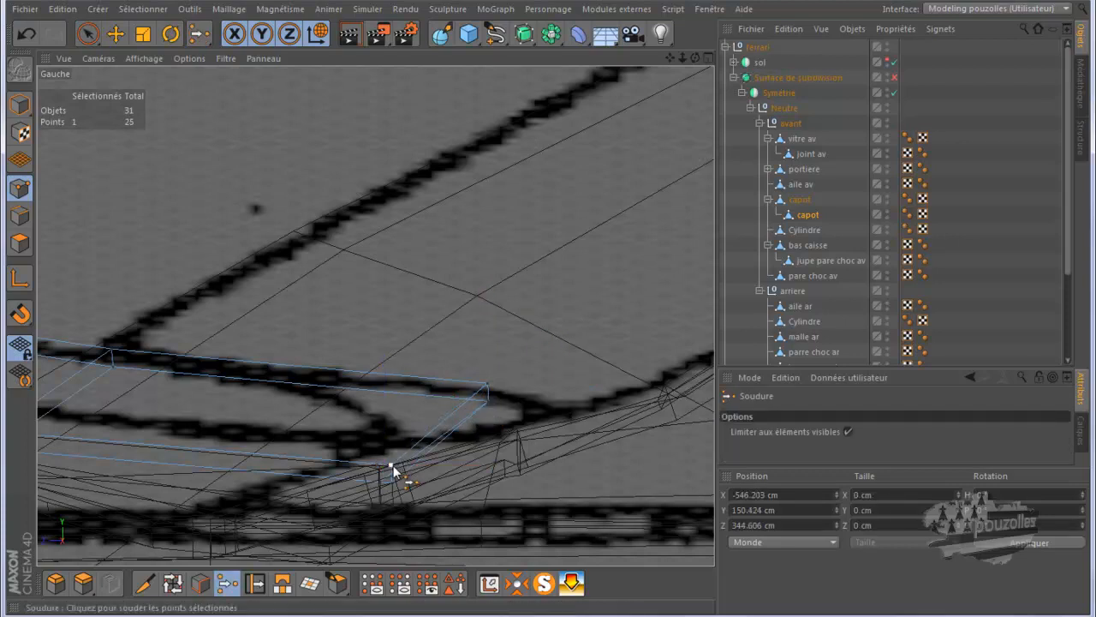
key("space")
key("space")
left_click(394, 490)
Slide the short edge at the raised strip's outer tip about 36.9 cm down to the hood corner.
left_click(255, 583)
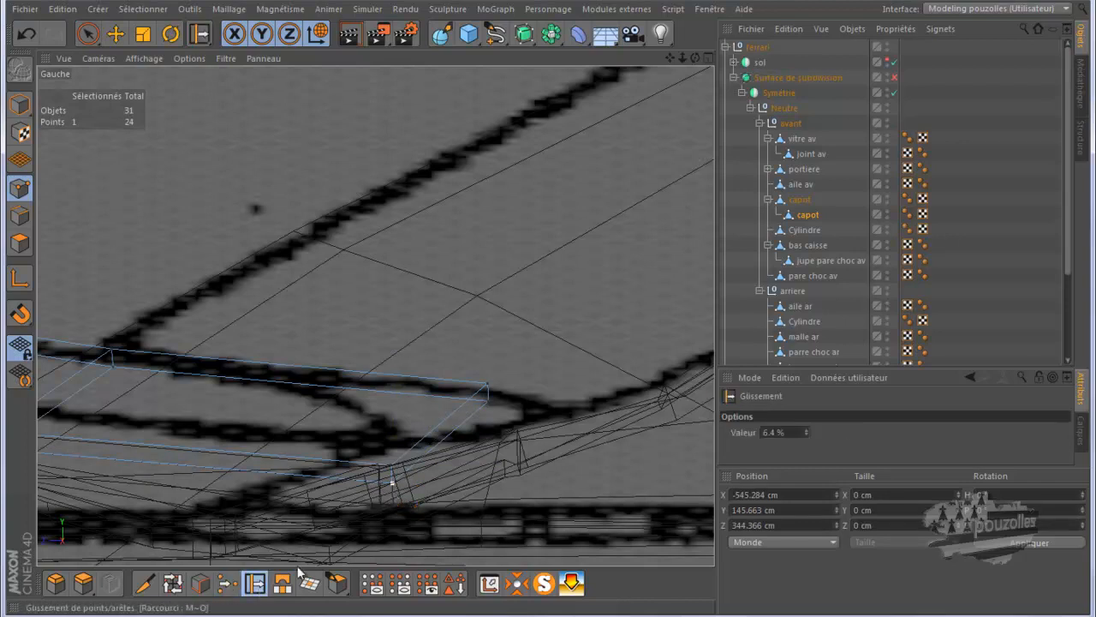
left_click(20, 215)
left_click(486, 394)
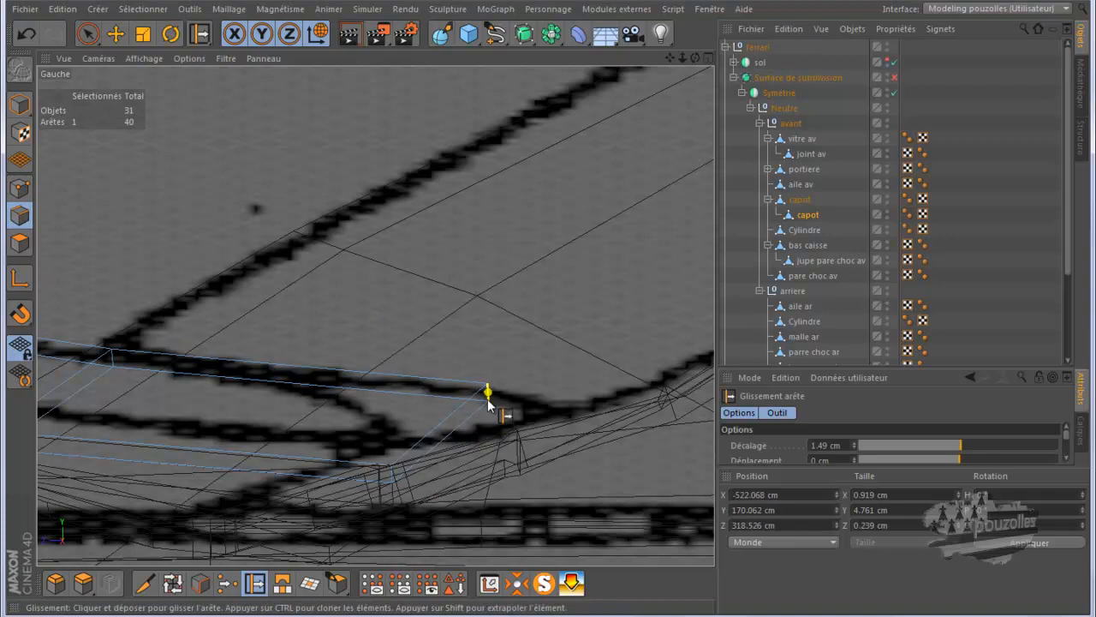
left_click_drag(477, 420, 391, 485)
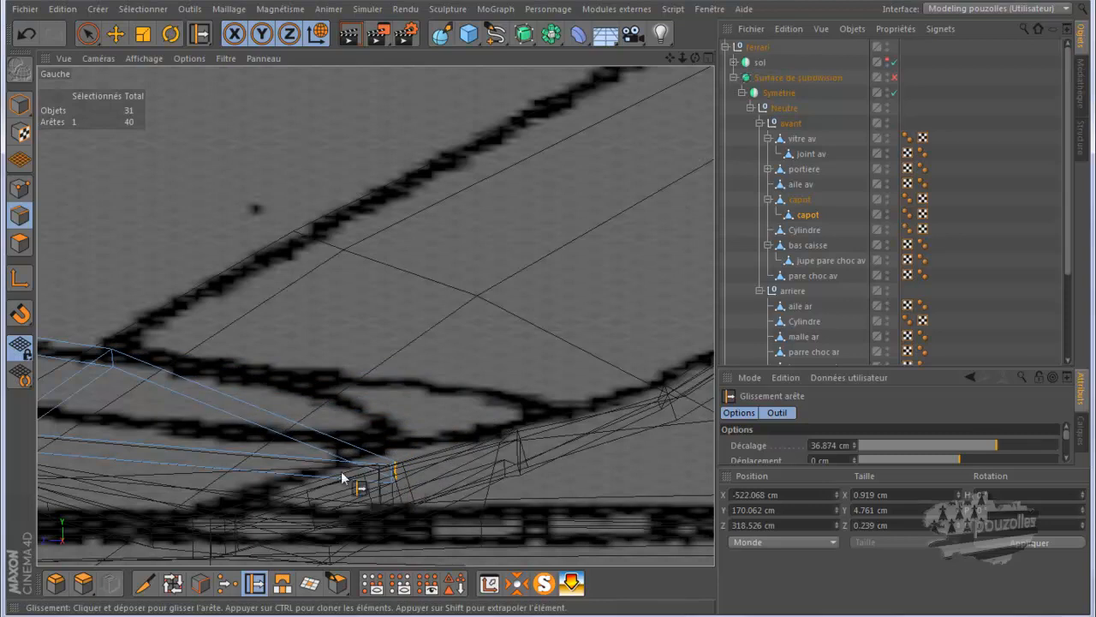
Turn the subdivision surface back on and inspect the tapered strip from the side in the perspective view.
middle_click(254, 416)
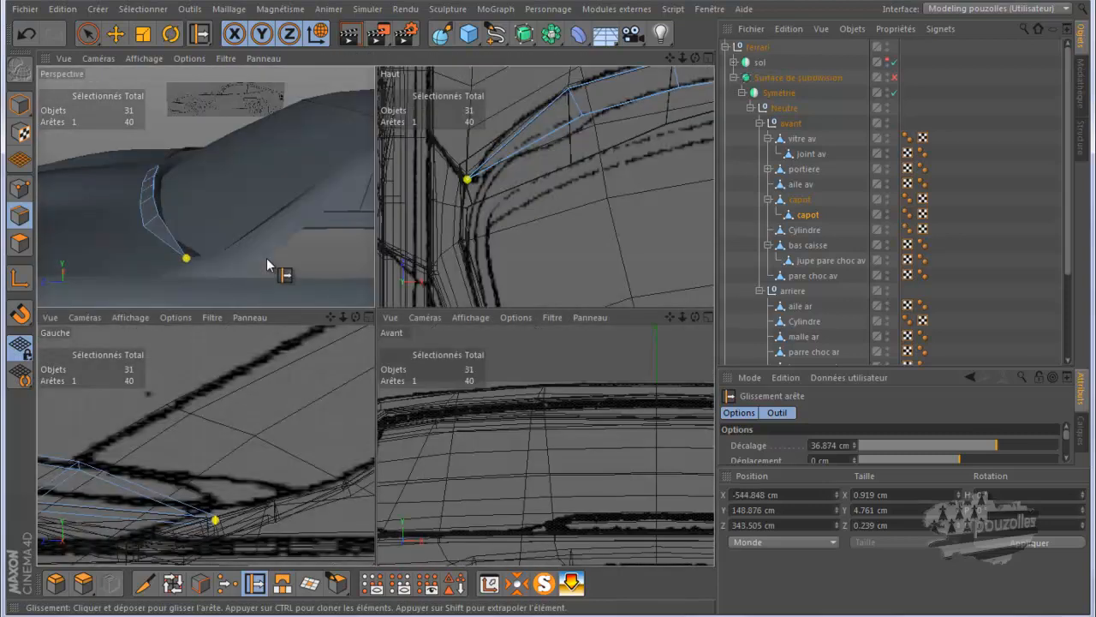
middle_click(268, 262)
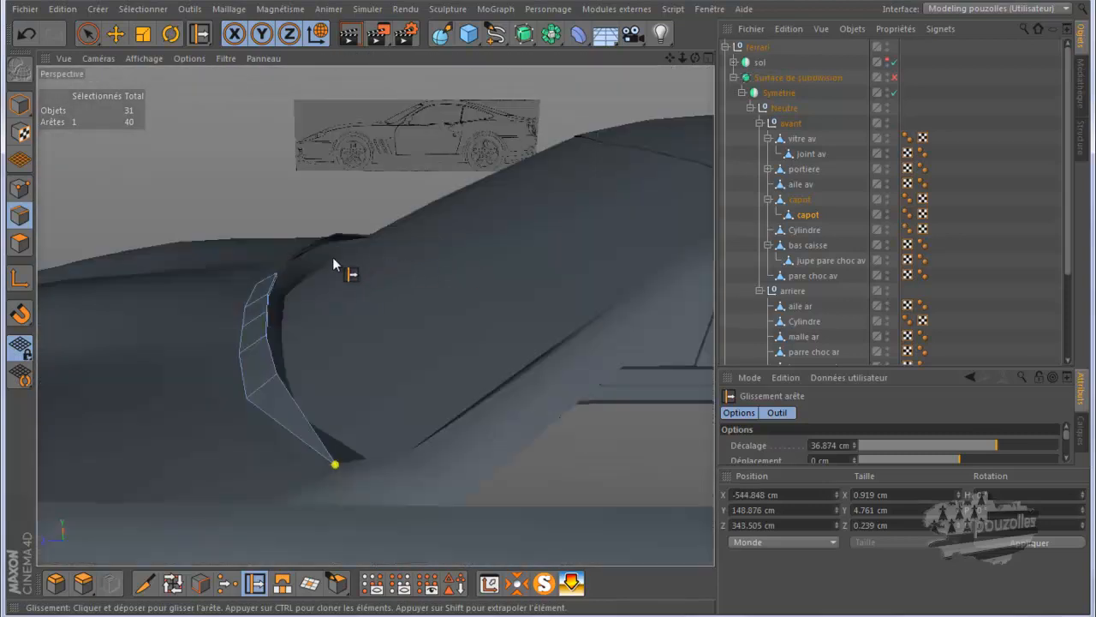
left_click_drag(338, 262, 329, 252, "alt")
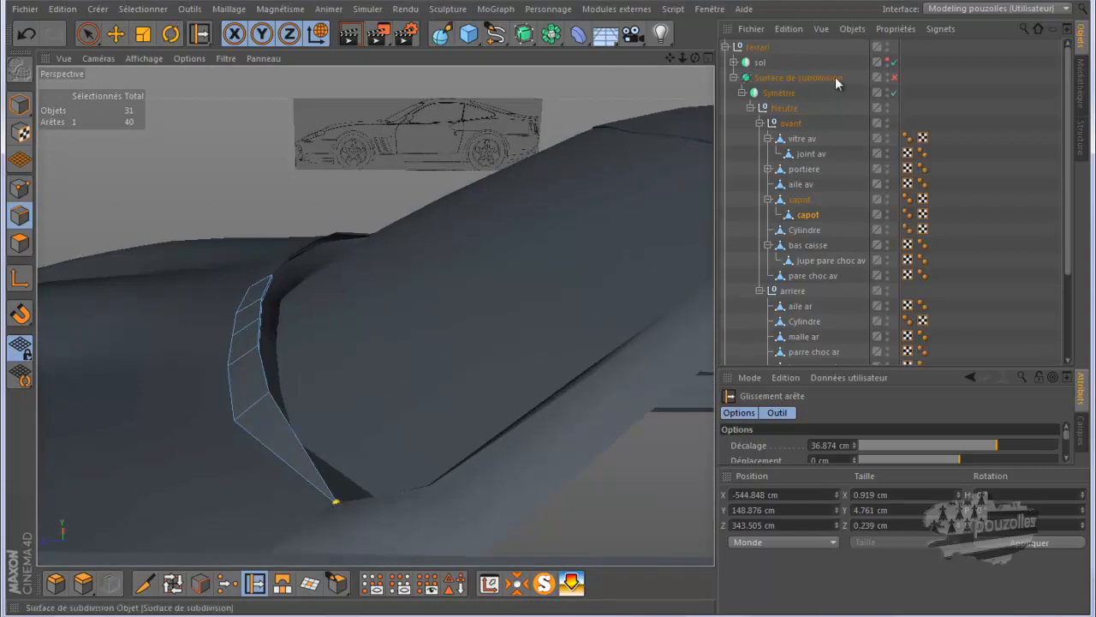
left_click(894, 78)
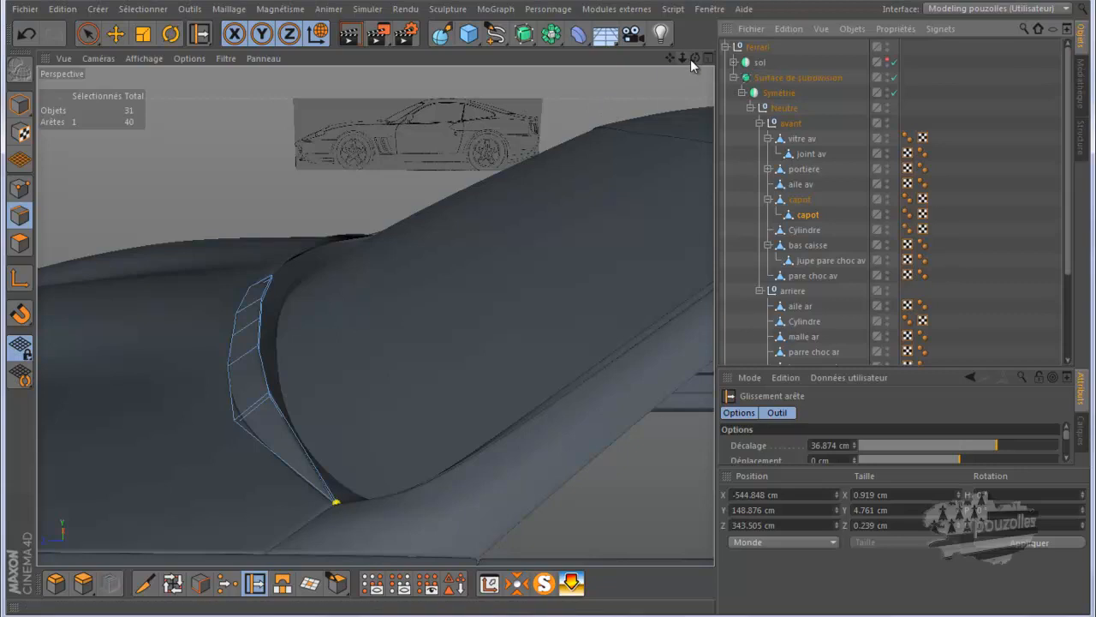
left_click_drag(695, 56, 549, 317)
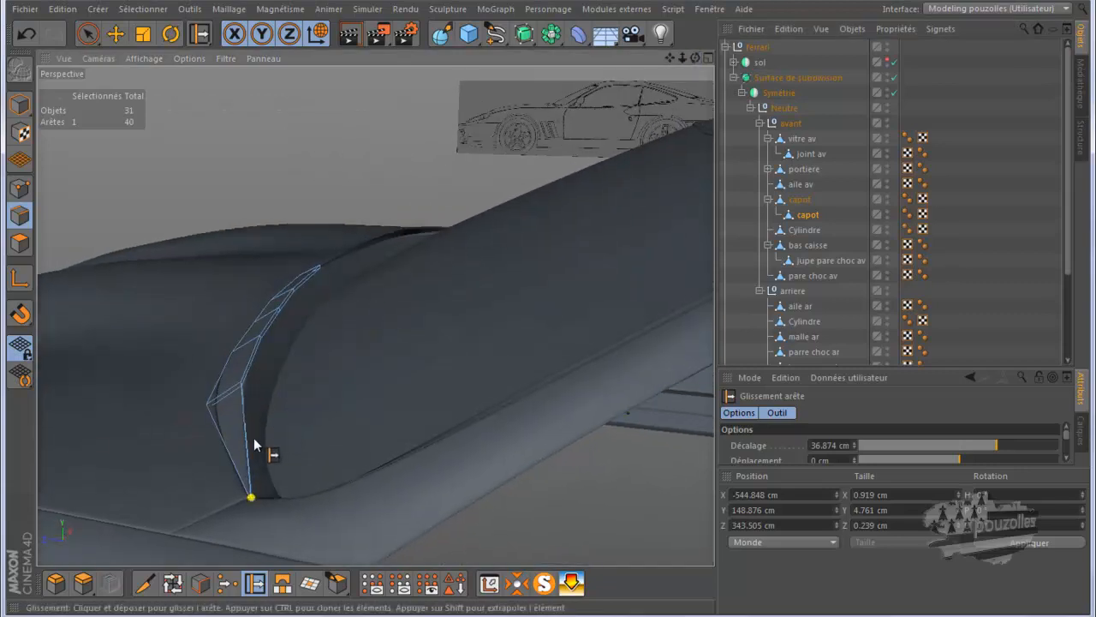
Add a loop cut with the Knife along the strip's raised rear edge and render the view to check it.
scroll(257, 436, "up", 5)
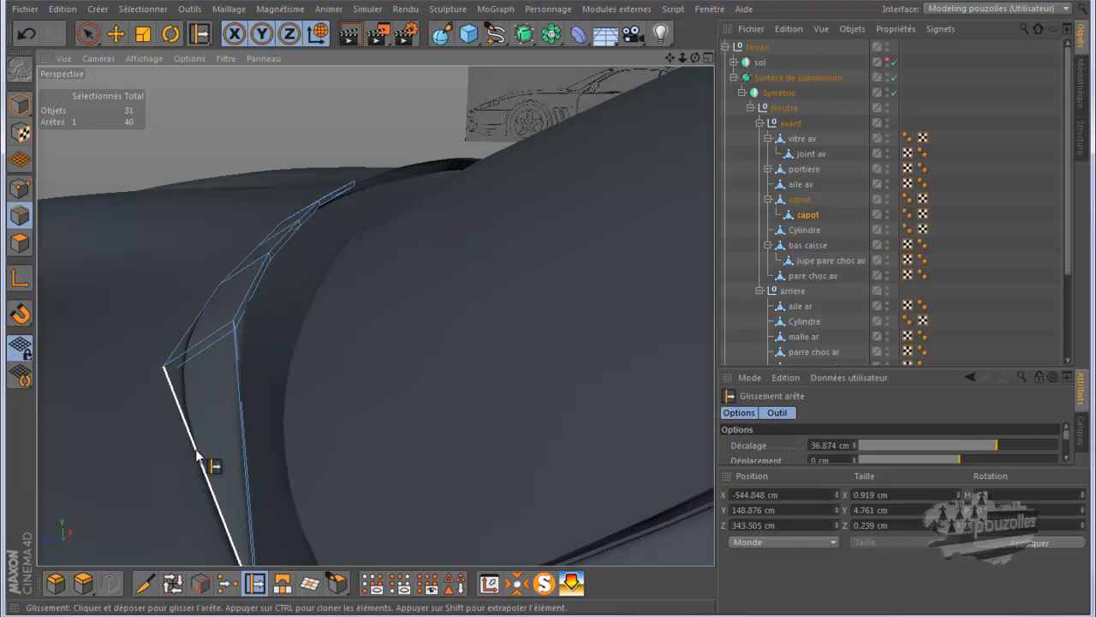
left_click(143, 583)
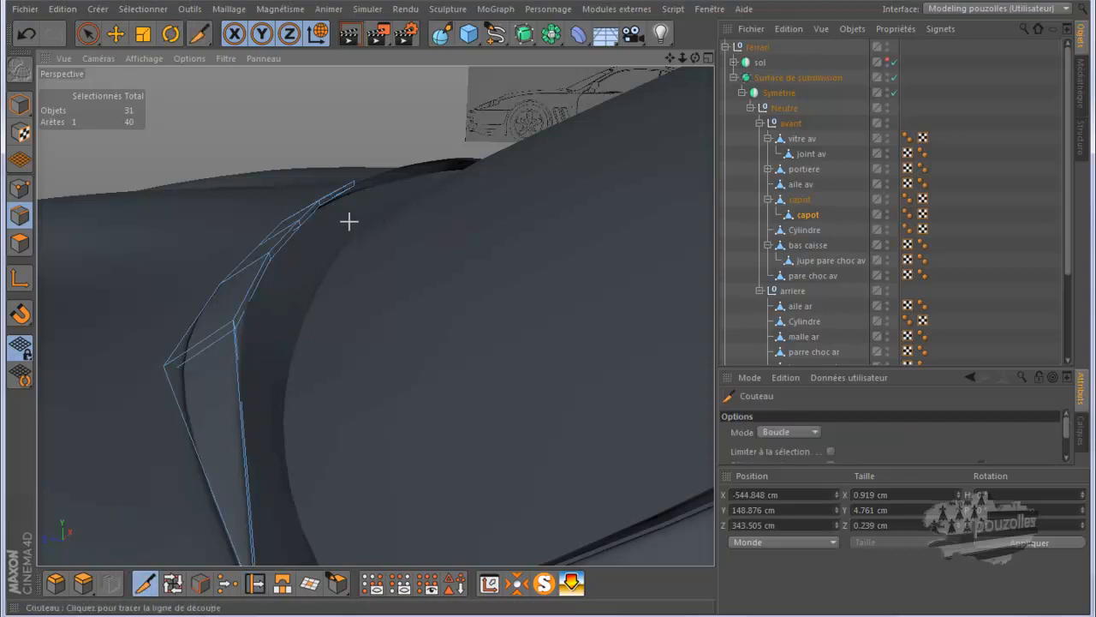
scroll(356, 206, "up", 3)
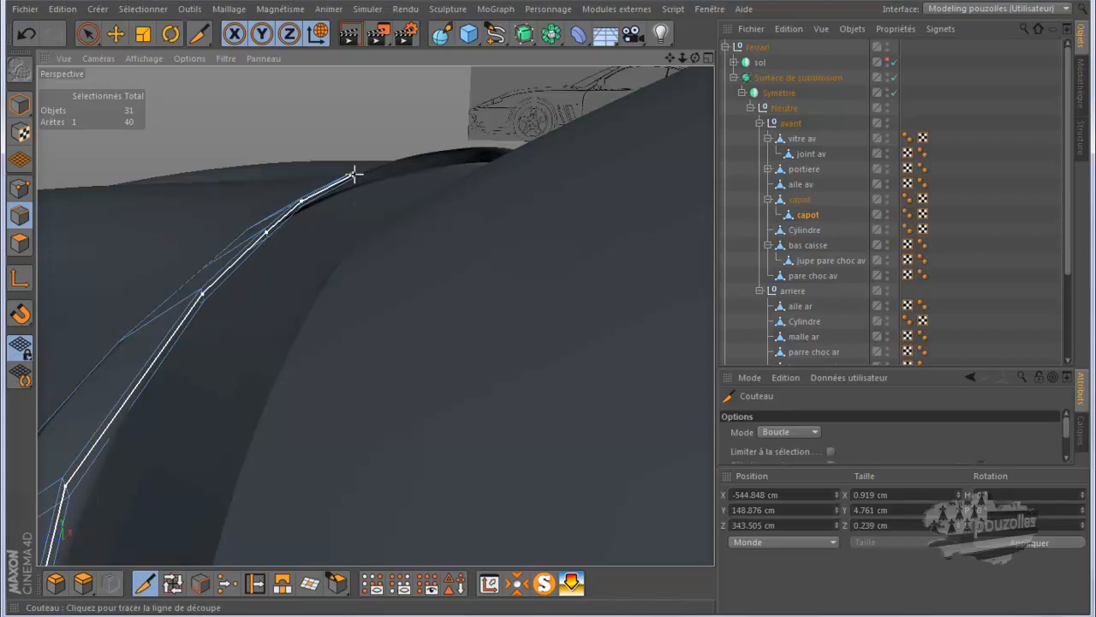
left_click(353, 174)
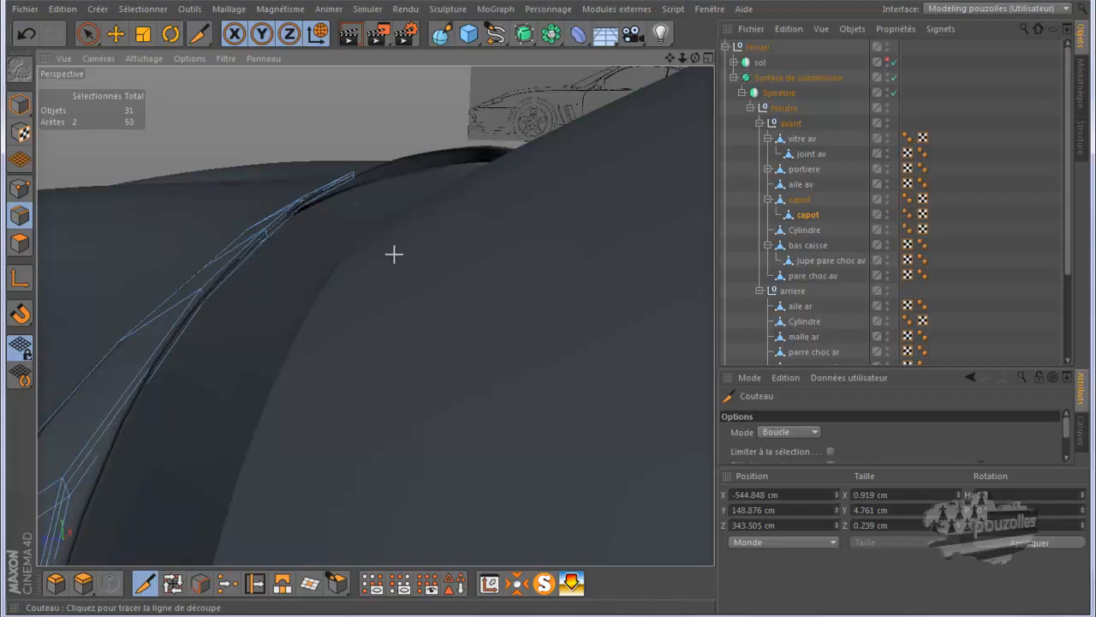
left_click(350, 38)
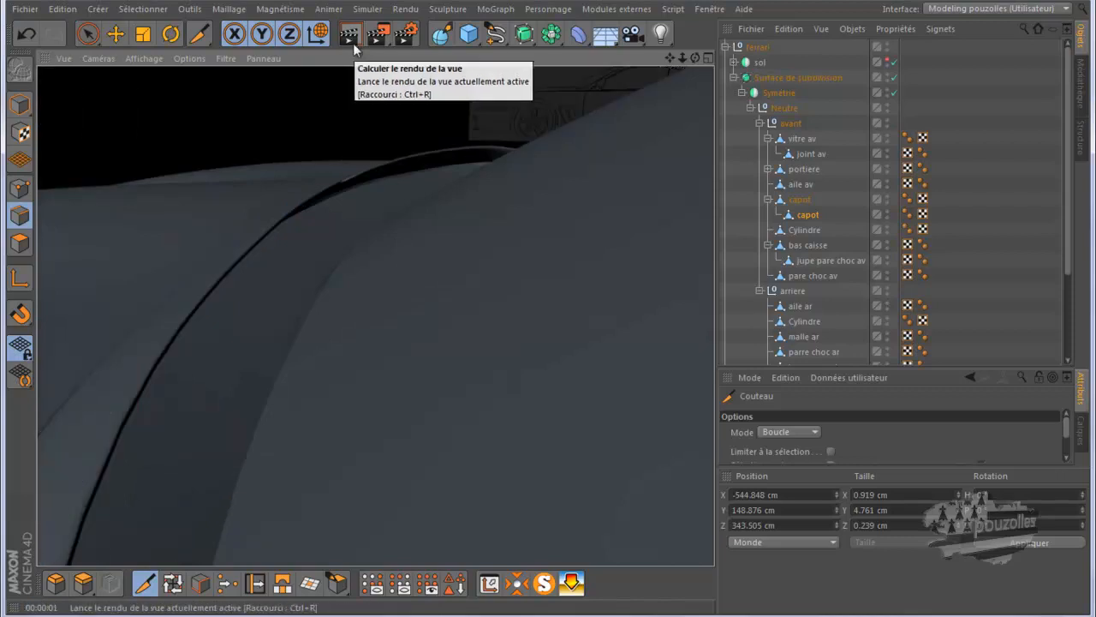
Try to align the five points at the hood strip's centre end with X position 0 and X size 0.
scroll(472, 204, "down", 2)
scroll(472, 203, "down", 3)
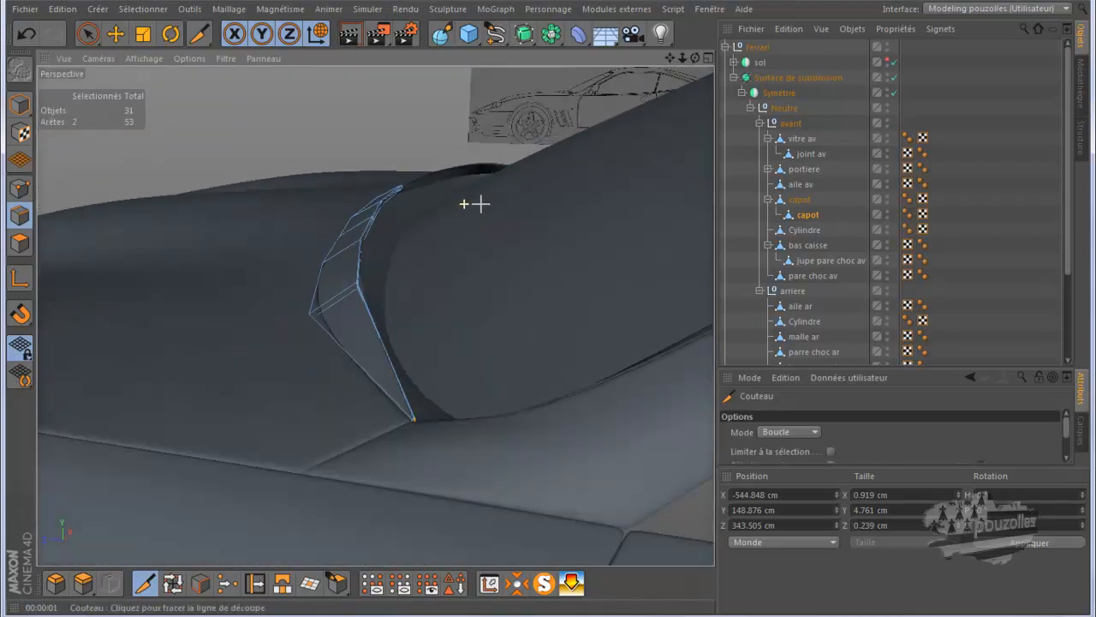
left_click_drag(438, 269, 478, 259, "alt")
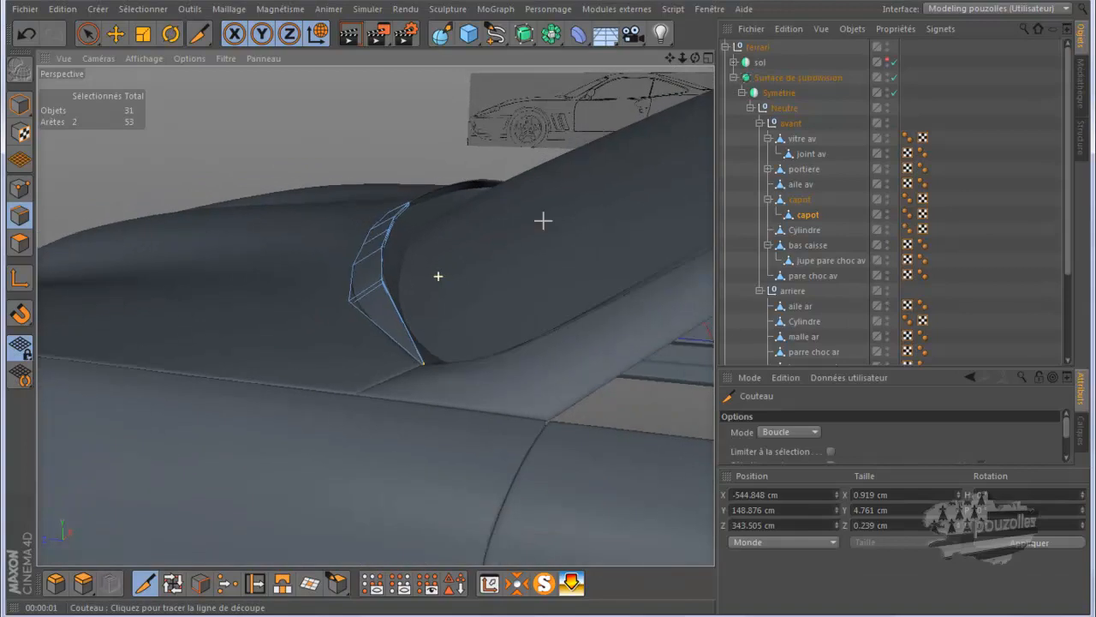
mouse_move(695, 60)
left_mouse_down()
mouse_move(565, 313)
mouse_move(550, 314)
left_mouse_up()
scroll(191, 239, "up", 3)
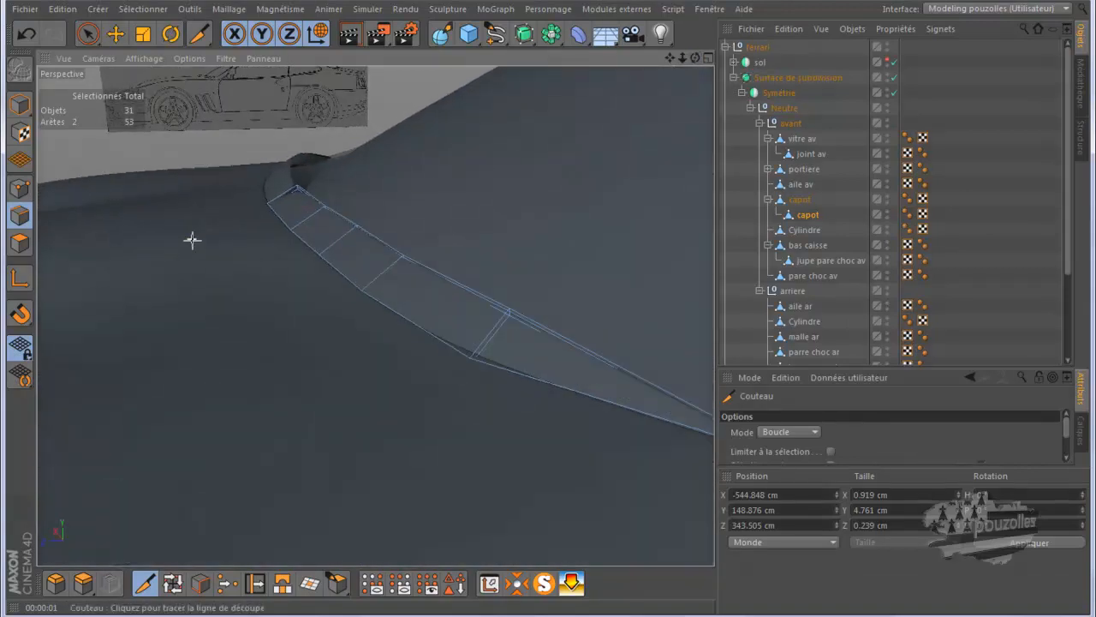
left_click(21, 189)
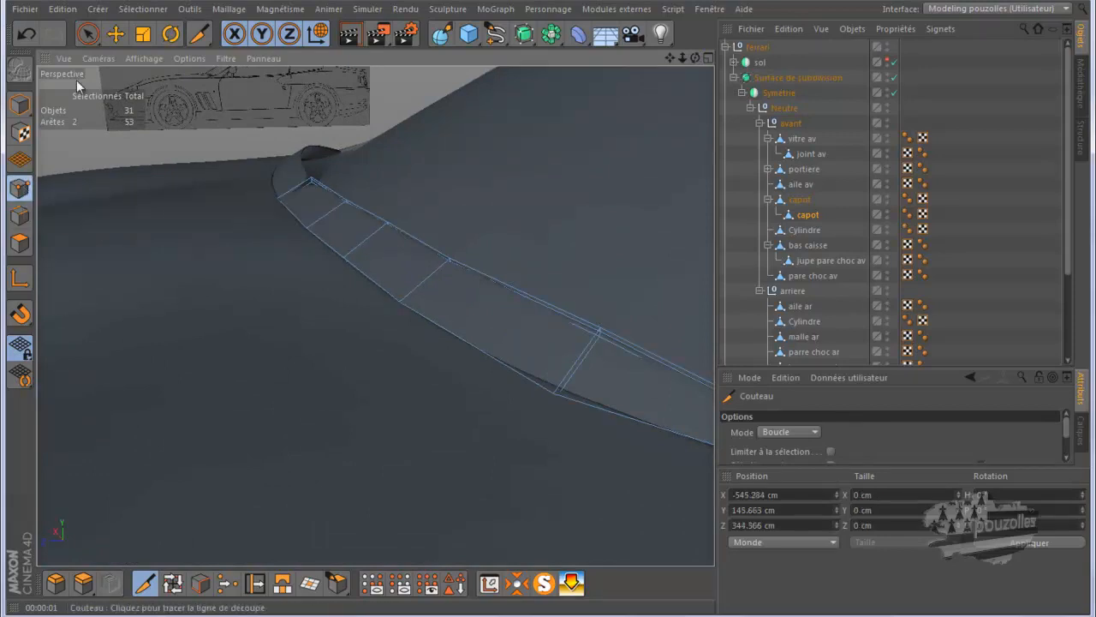
left_click(86, 33)
left_click_drag(313, 183, 278, 198)
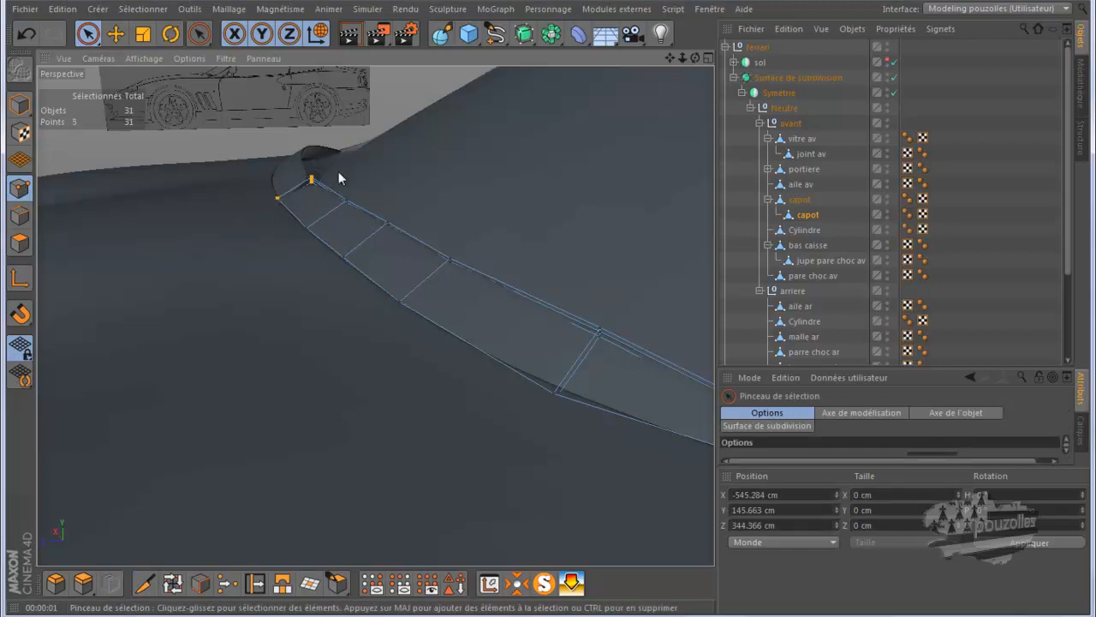
left_click_drag(273, 199, 242, 244)
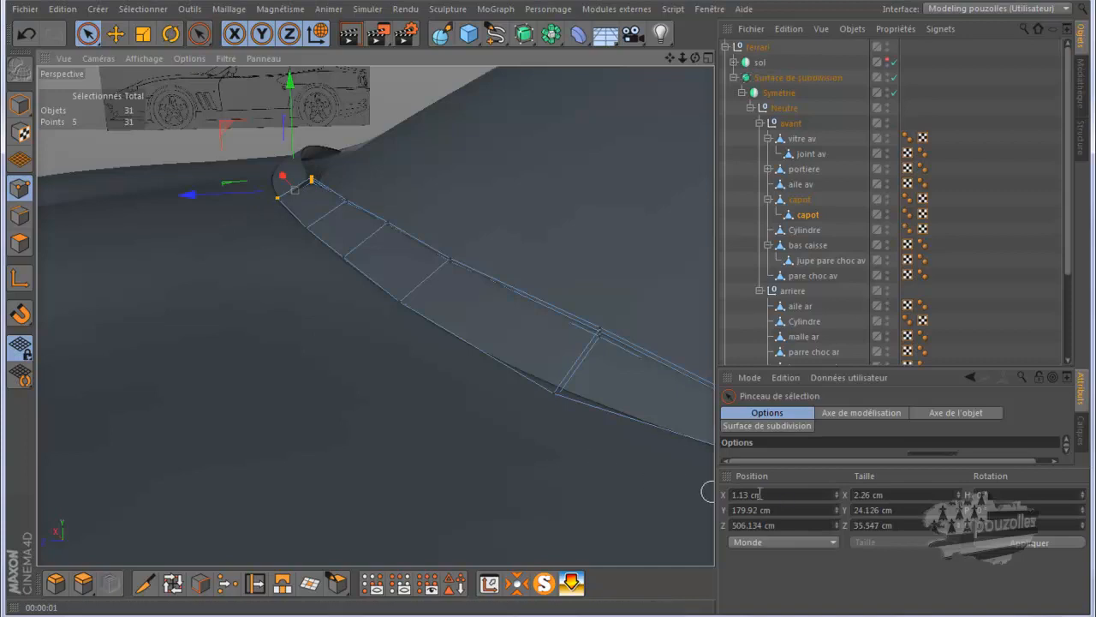
left_click(796, 494)
type("0")
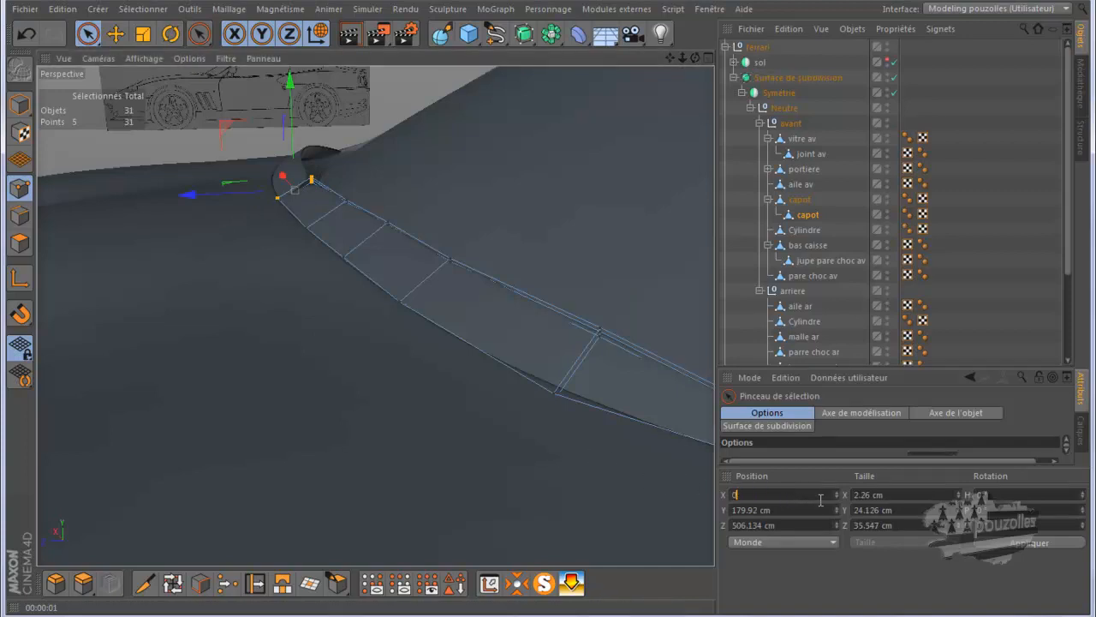
left_click(866, 494)
type("0")
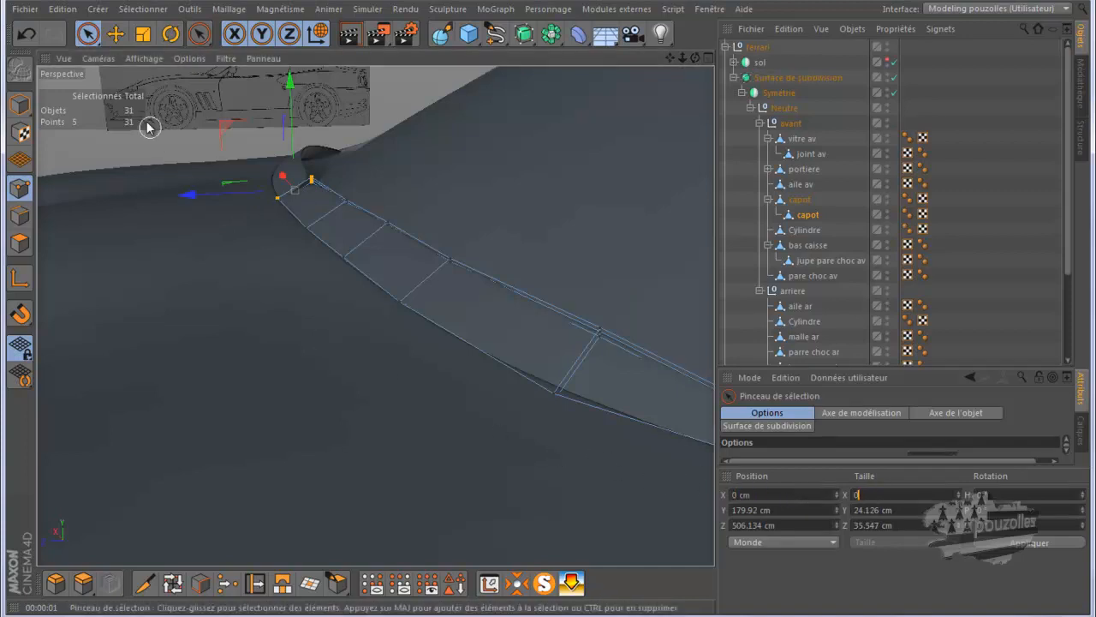
left_click_drag(94, 40, 135, 77)
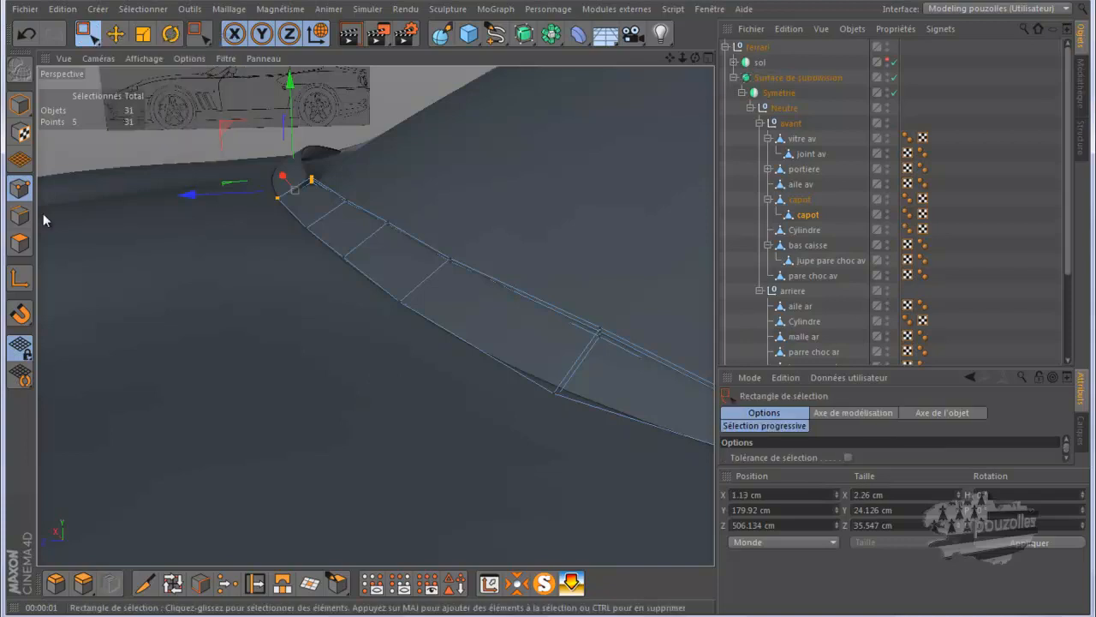
Delete the two polygons closing the hood strip's centre end and render the view to check the junction.
left_click(20, 245)
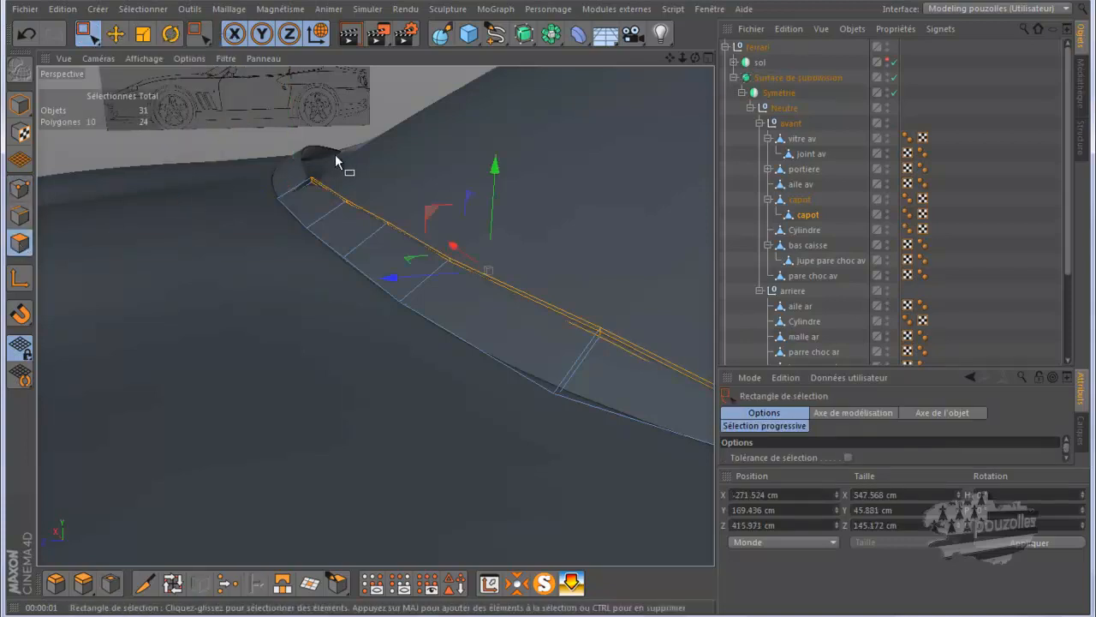
left_click_drag(244, 209, 298, 180)
key("Delete")
left_click_drag(281, 196, 276, 310, "alt")
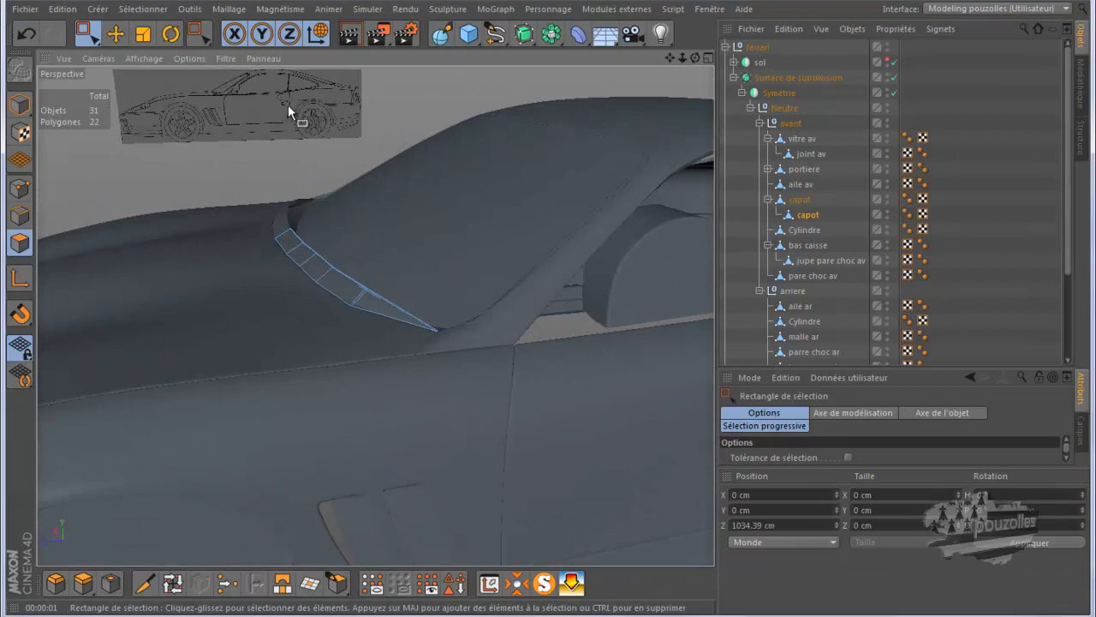
left_click(351, 35)
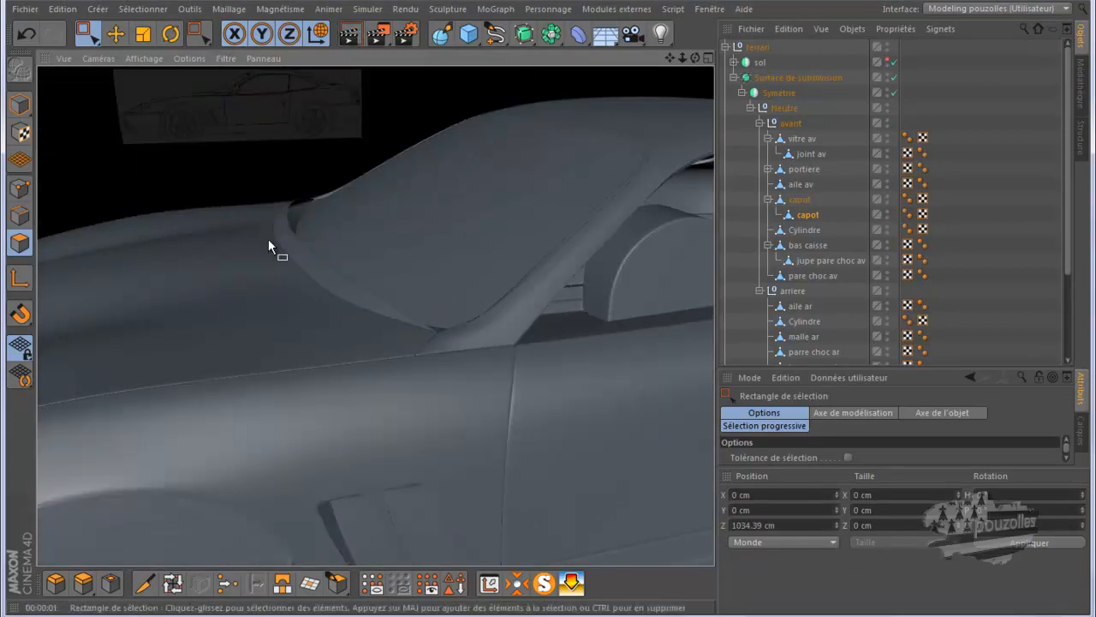
Align the five points at the hood strip's centre end to the symmetry plane with X position 0 and X size 0.
scroll(268, 239, "up", 6)
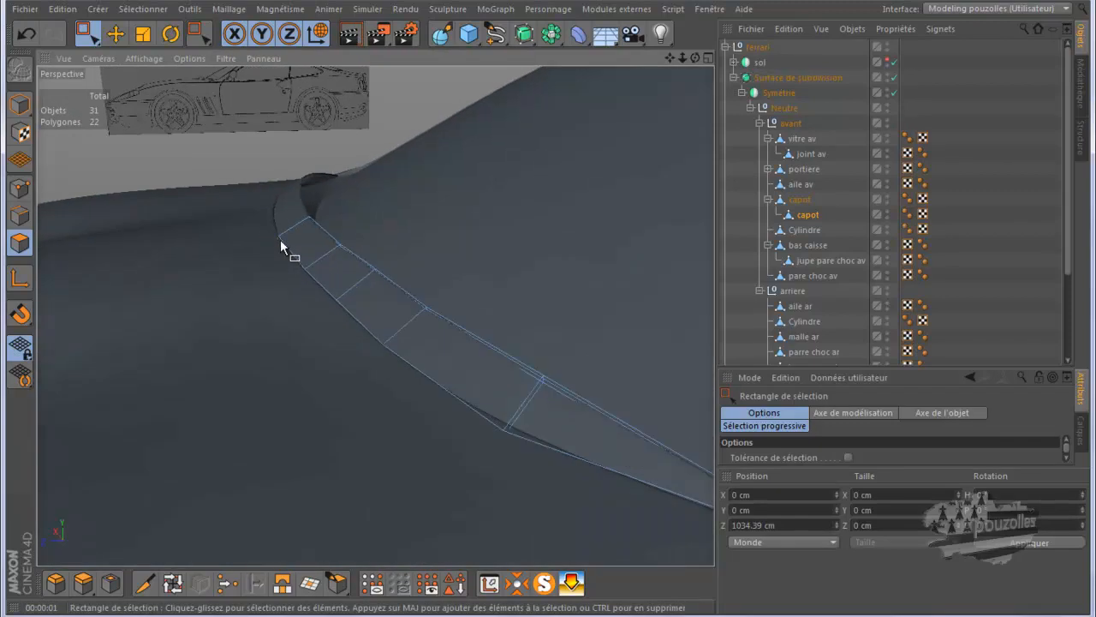
left_click_drag(694, 59, 619, 244)
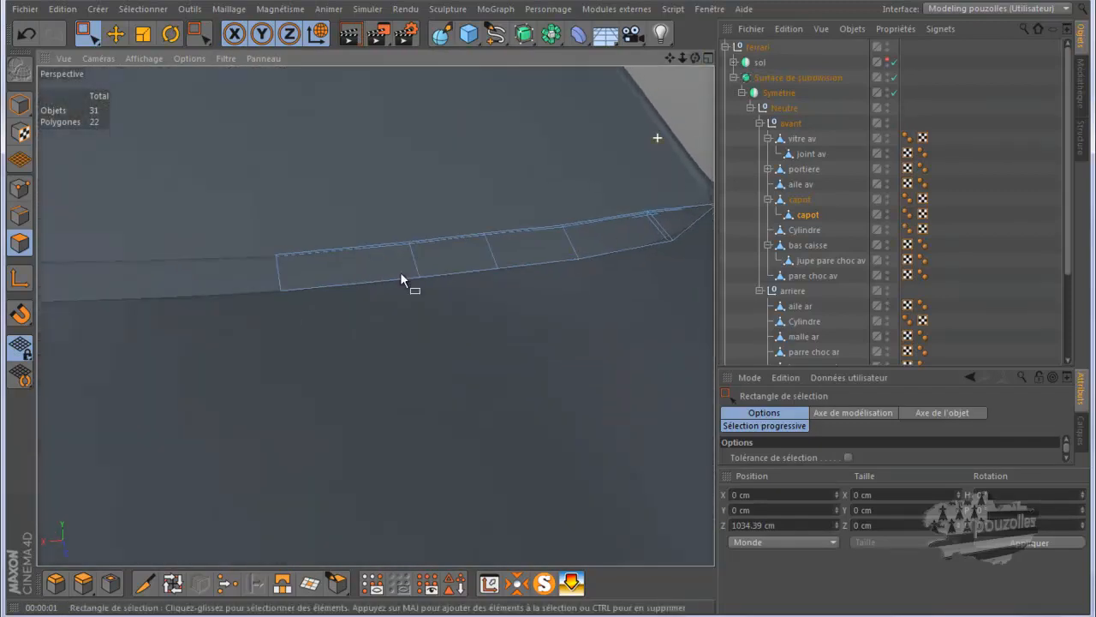
left_click(19, 188)
left_click_drag(344, 180, 224, 414)
left_click(871, 495)
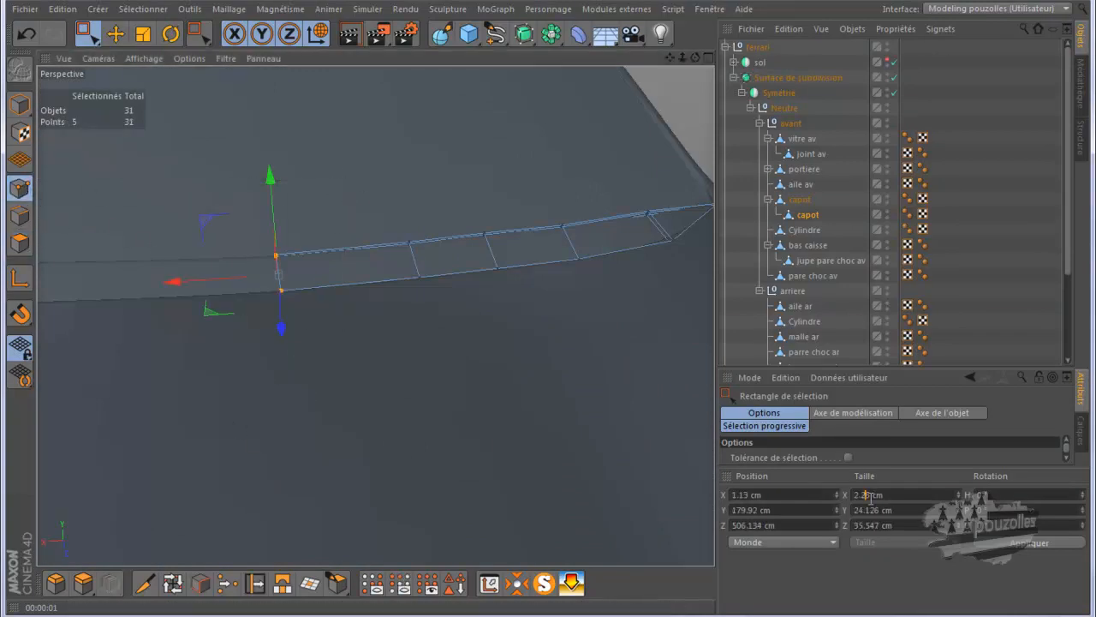
type("00")
left_click(1017, 547)
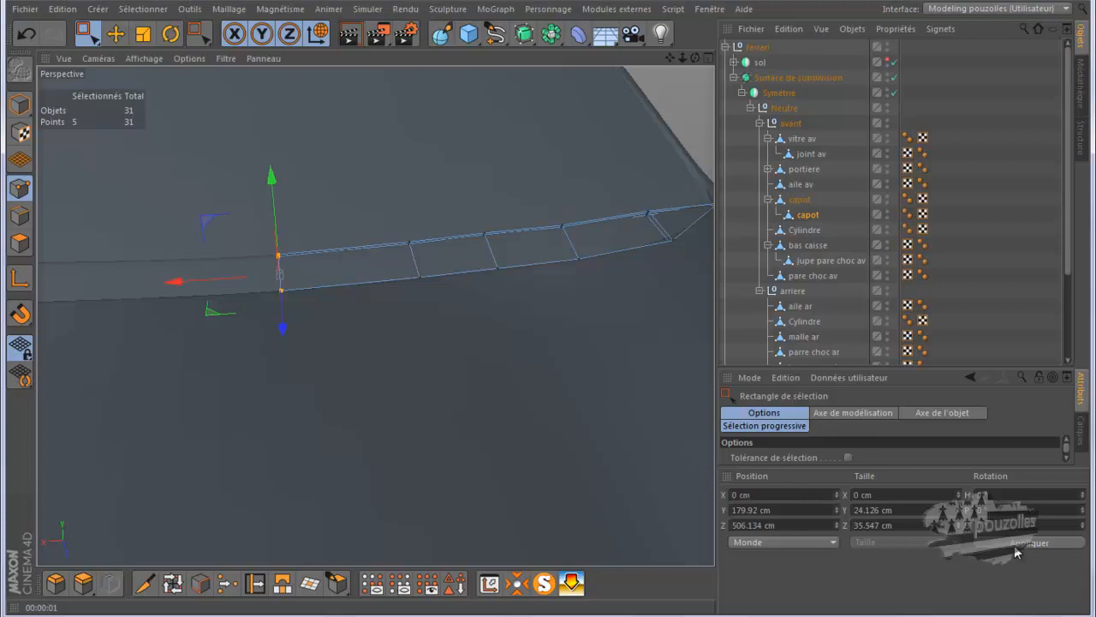
Align the four upper centre points of the windshield seal (joint av) with X size 0 and X position 0.
left_click_drag(372, 411, 357, 401, "alt")
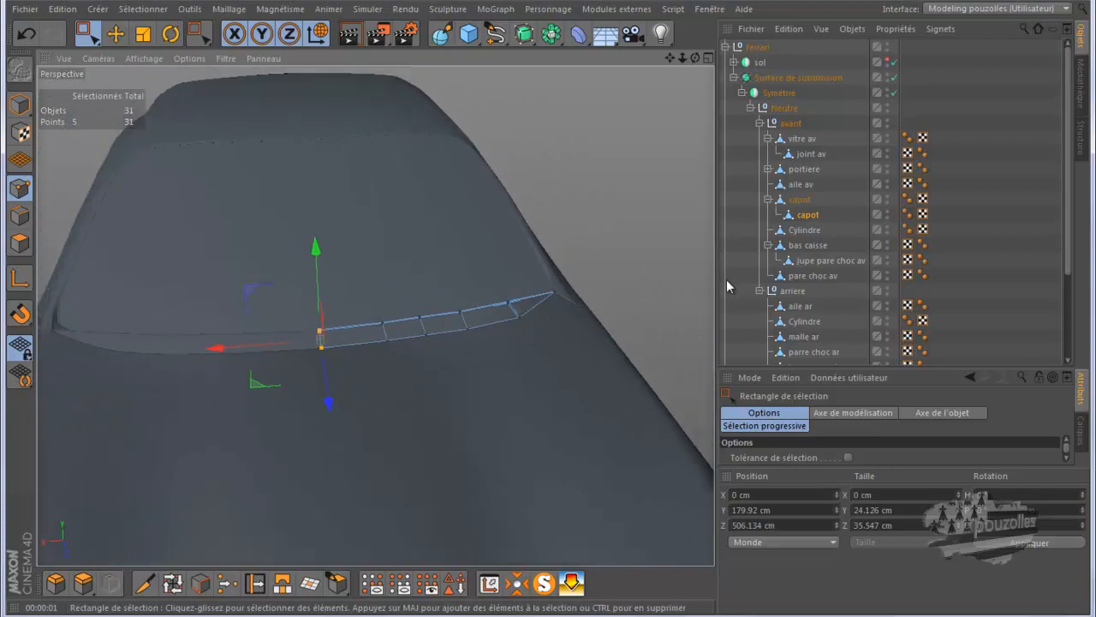
left_click(805, 154)
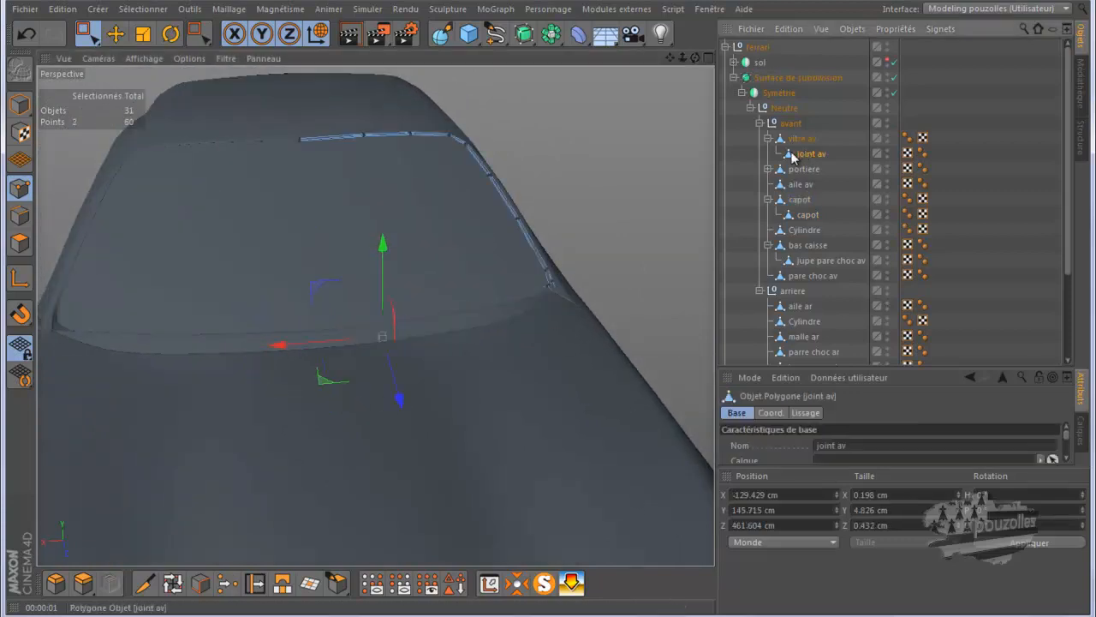
left_click_drag(262, 108, 325, 185)
double_click(883, 499)
type("0")
double_click(771, 495)
type("0")
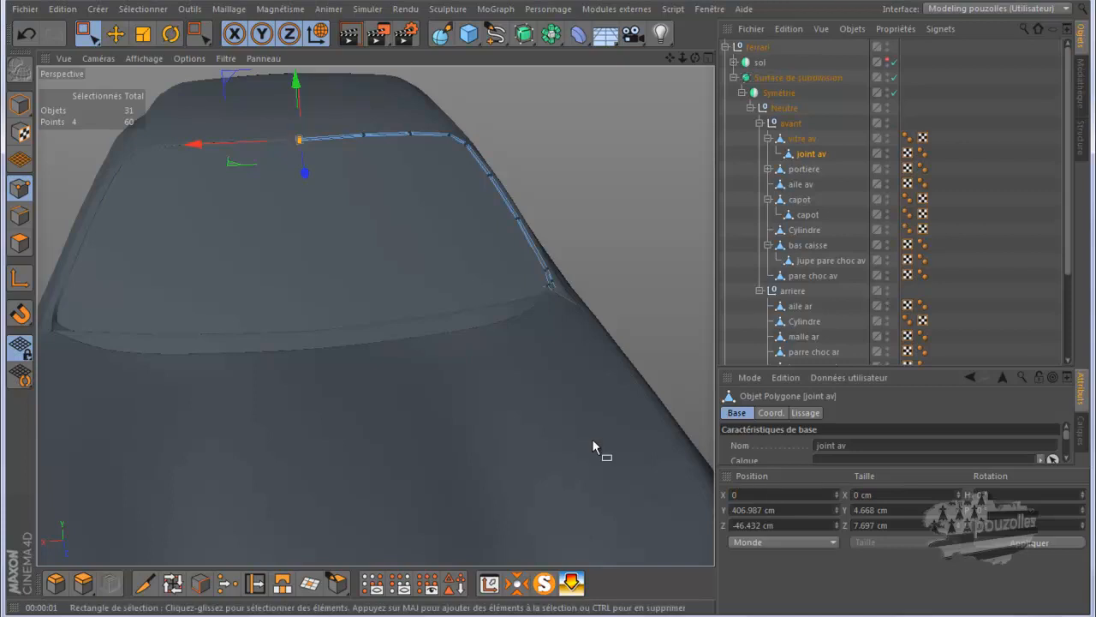
key("Return")
Align the windshield seal's four lower centre points to the symmetry plane with X position 0 and X size 0.
left_click_drag(344, 338, 275, 417)
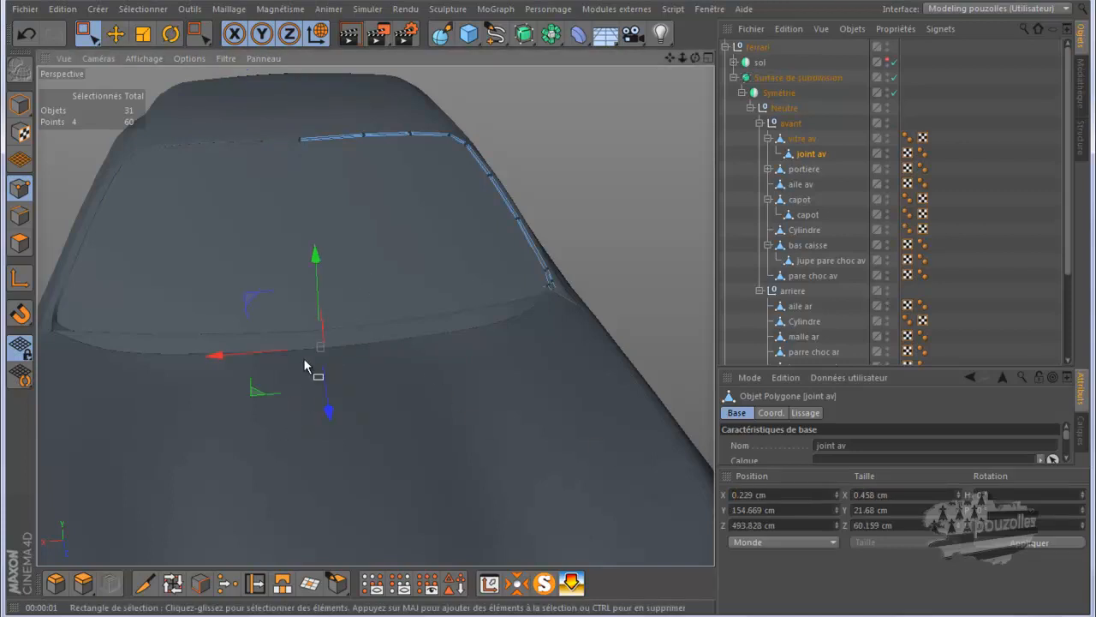
scroll(304, 359, "up", 3)
left_click_drag(694, 57, 724, 155)
double_click(872, 495)
type("0")
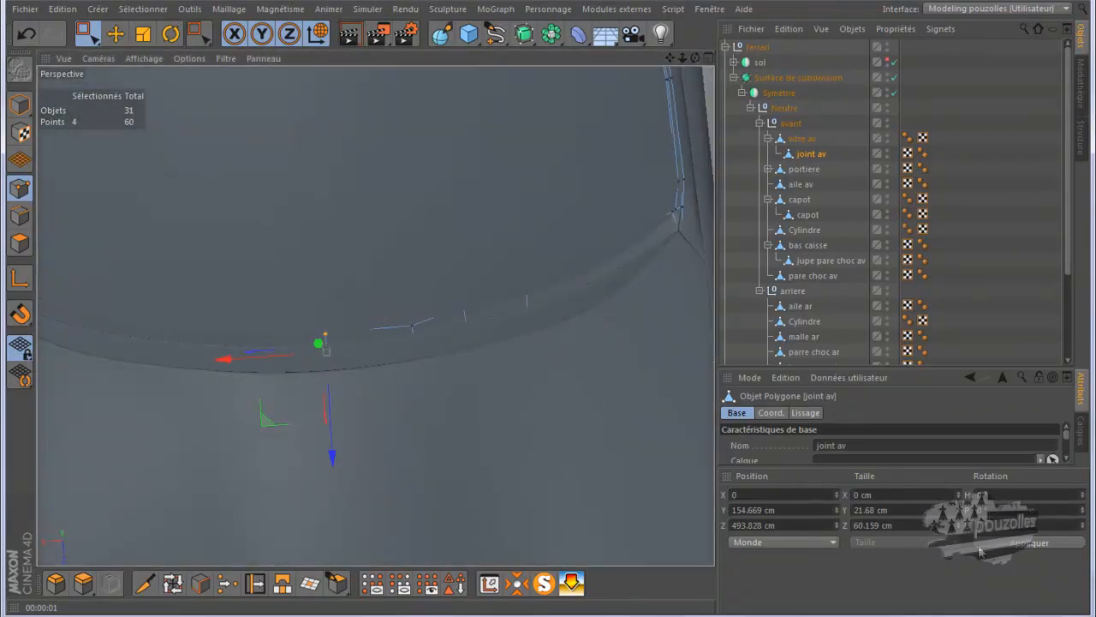
left_click(1017, 545)
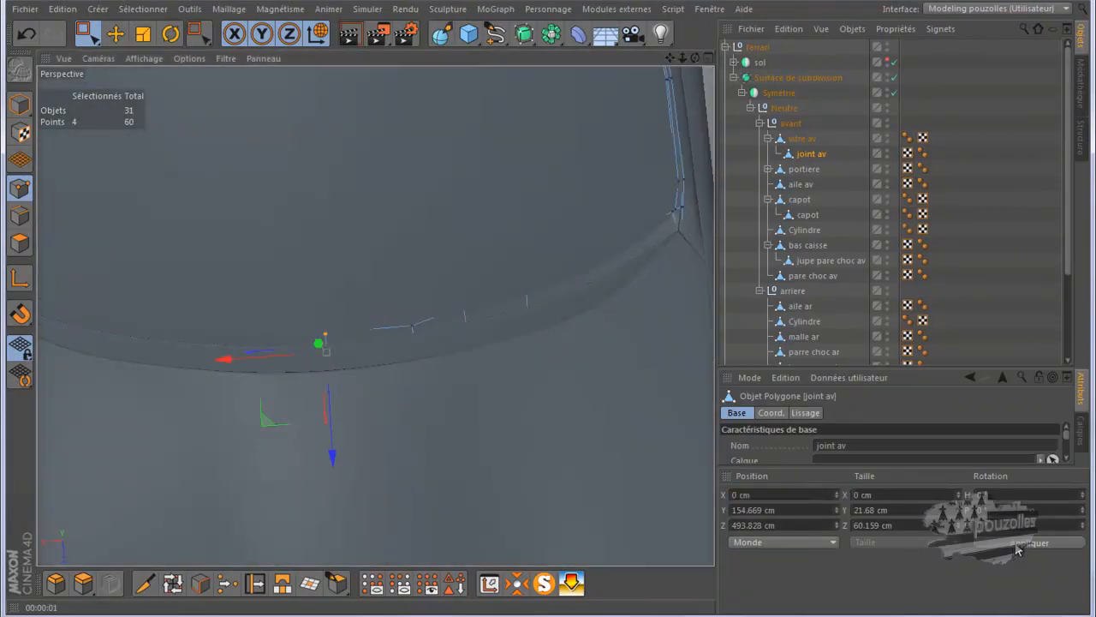
Clear the point selection and render a three-quarter view of the front to check the hood strip and windshield seal.
left_click(453, 436)
scroll(446, 433, "down", 3)
scroll(441, 431, "down", 5)
mouse_move(542, 314)
left_mouse_down("alt")
mouse_move(538, 290)
mouse_move(554, 317)
left_mouse_up("alt")
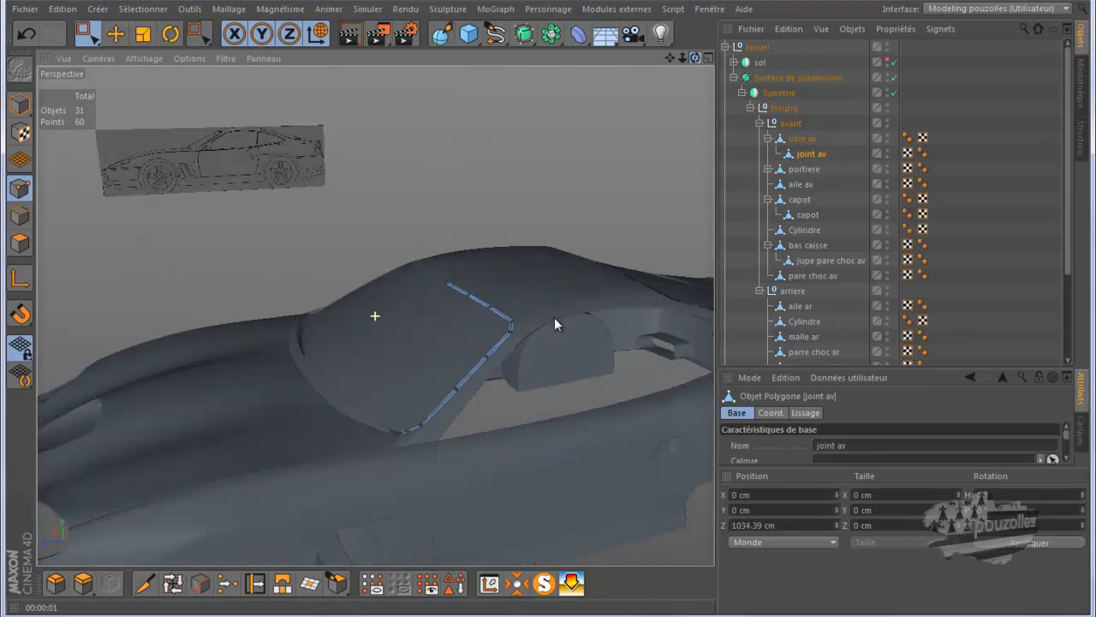
left_click(351, 34)
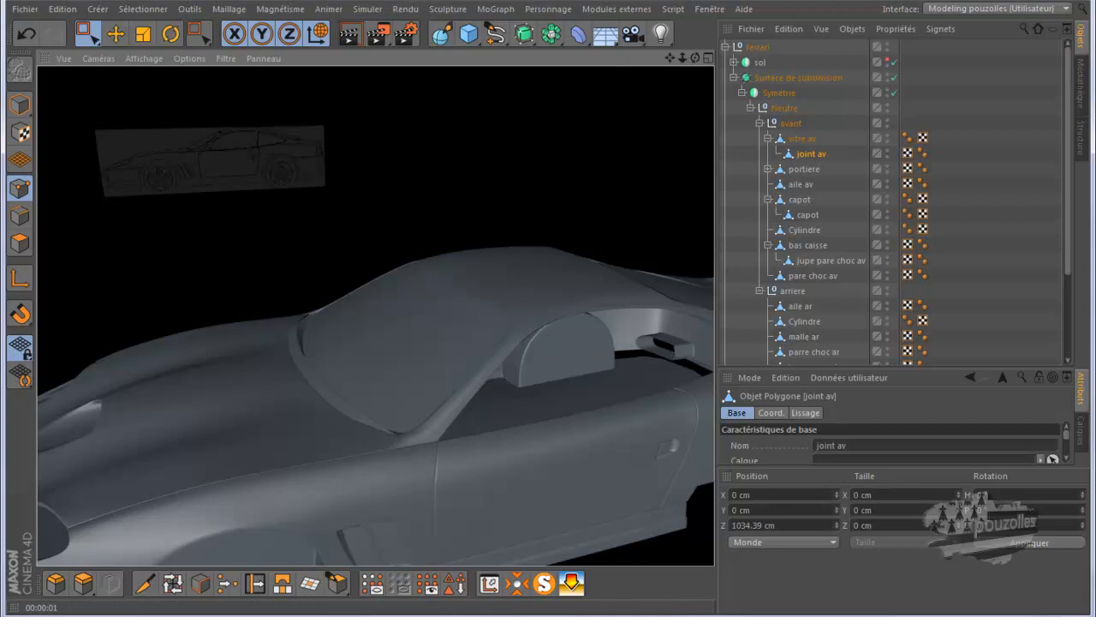
Switch to the photo viewer and examine the windshield's lower corner and hood edge in the red and silver car reference photos.
left_click(562, 582)
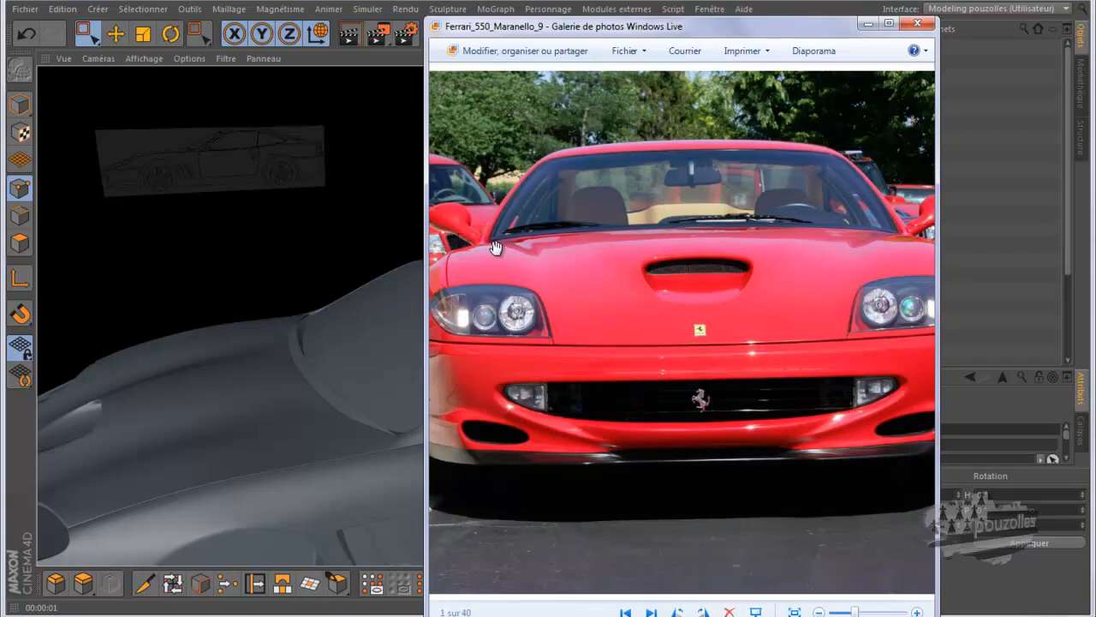
mouse_move(553, 613)
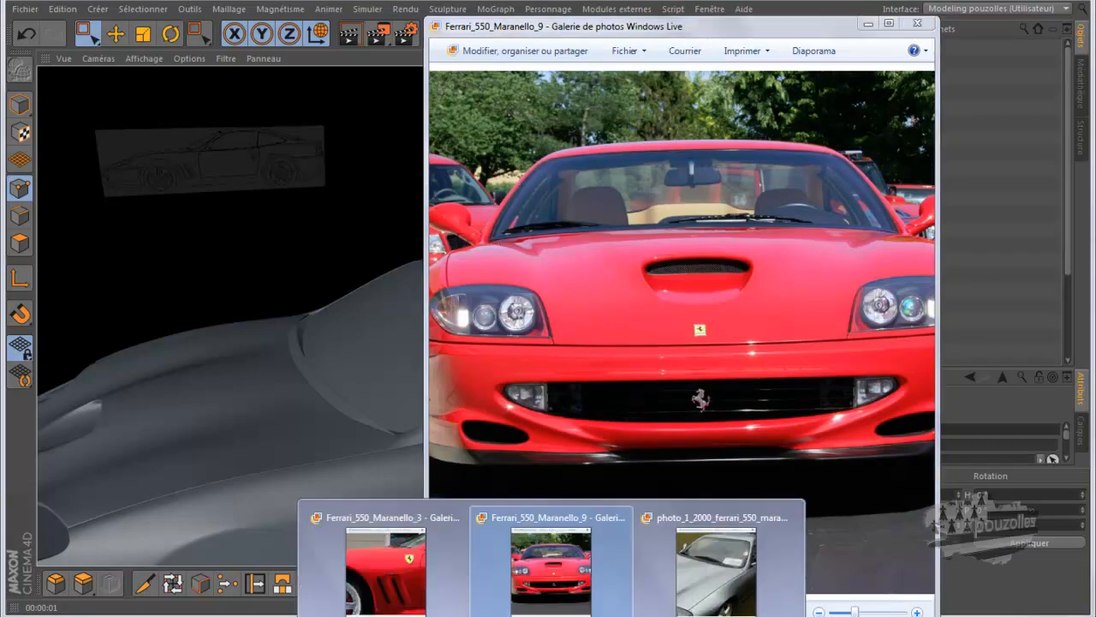
left_click(717, 591)
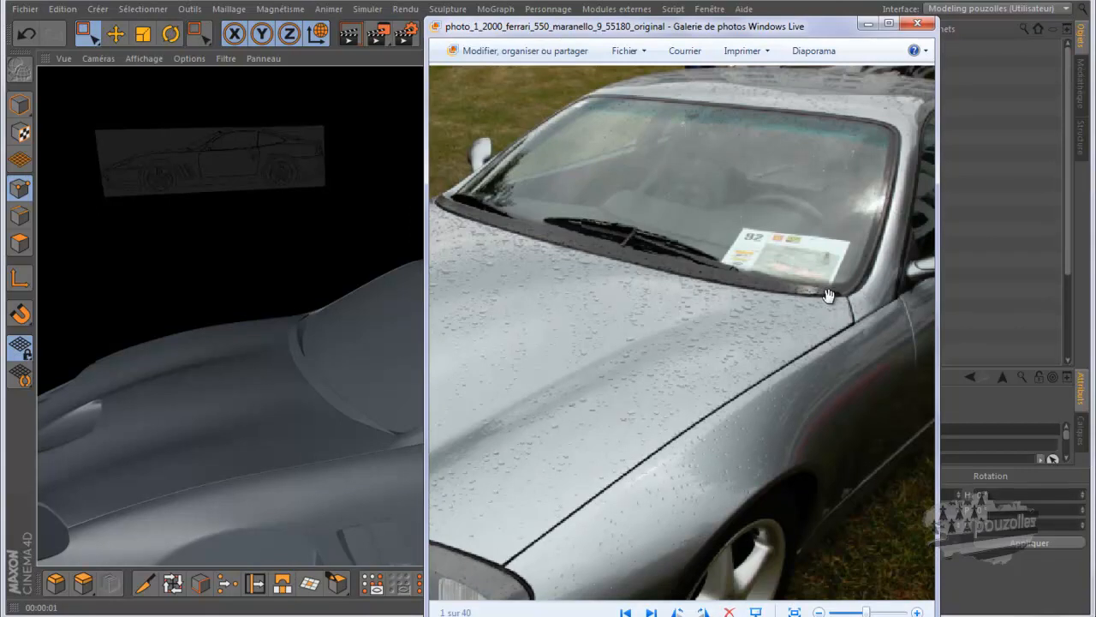
left_click(407, 1)
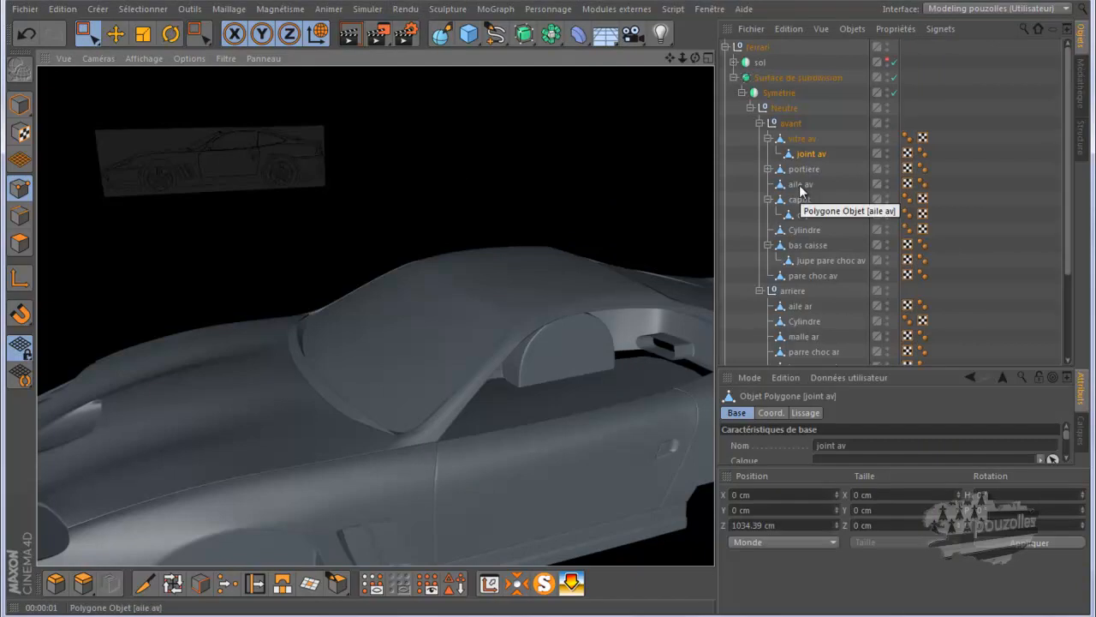
Select the child capot strip and, in edge mode, pick only the short upper edge at its pointed tip near the windshield corner.
left_click(807, 214)
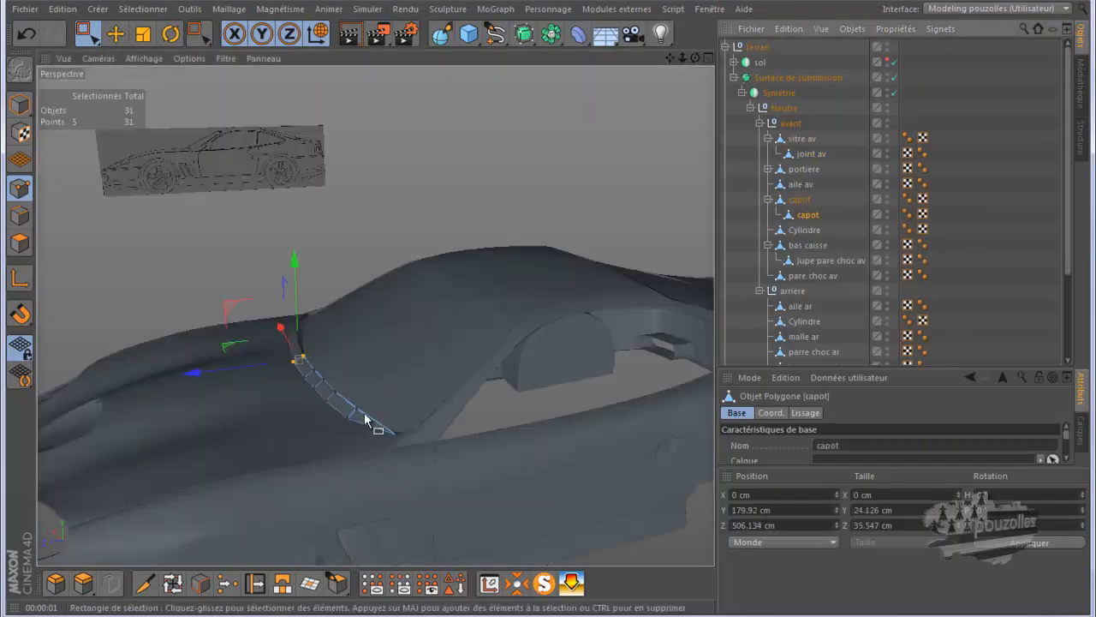
scroll(360, 426, "up", 10)
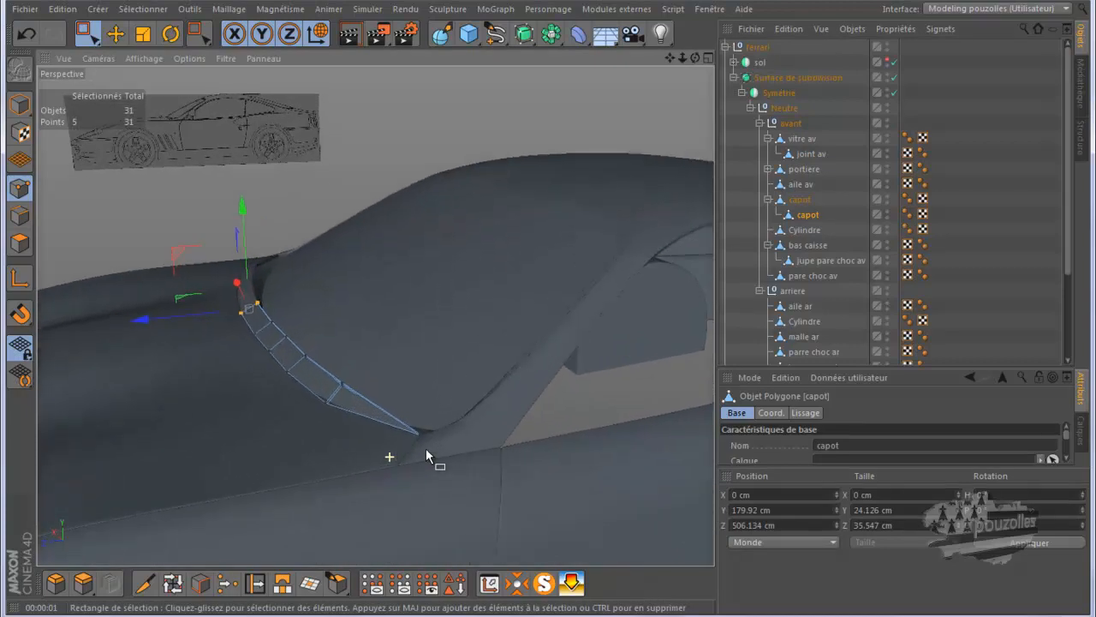
scroll(426, 454, "up", 6)
scroll(424, 439, "up", 5)
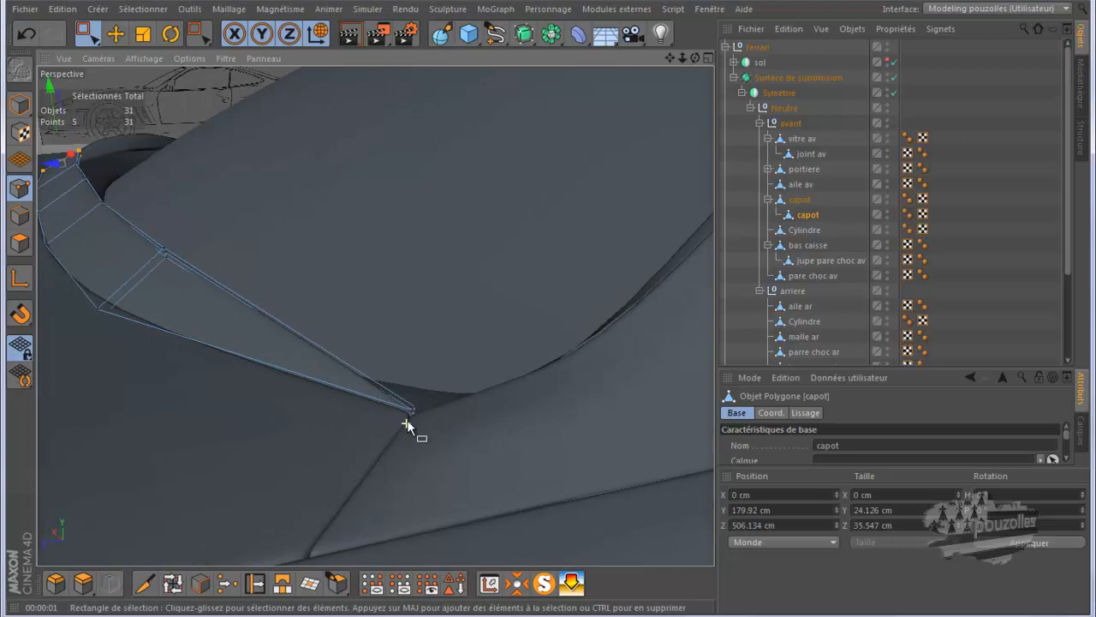
scroll(408, 425, "up", 5)
scroll(409, 425, "up", 5)
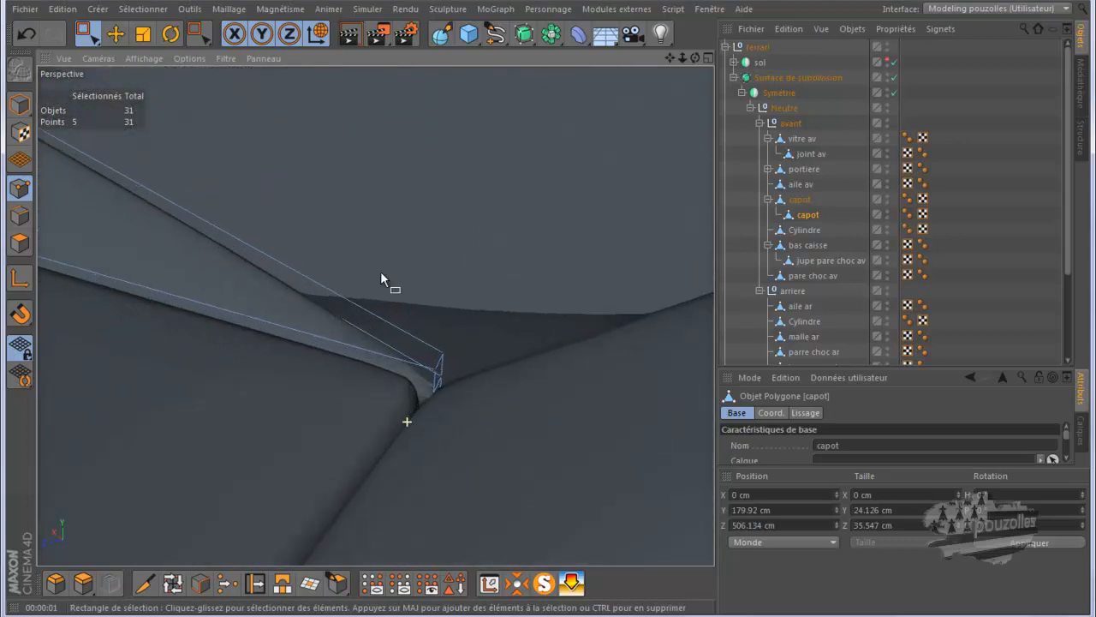
left_click(115, 33)
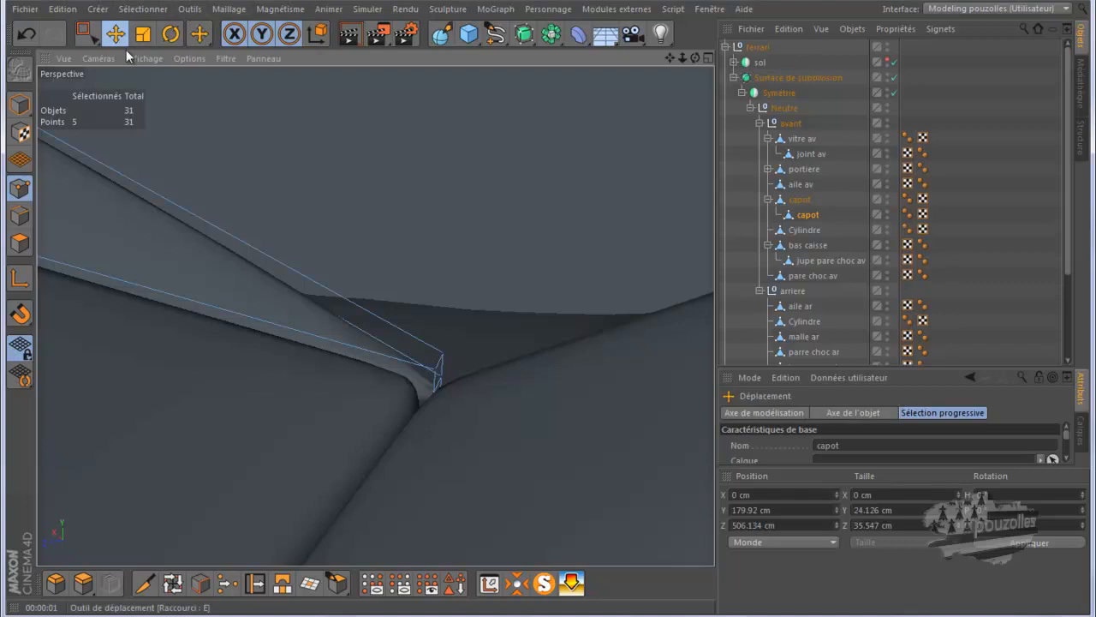
left_click(445, 352)
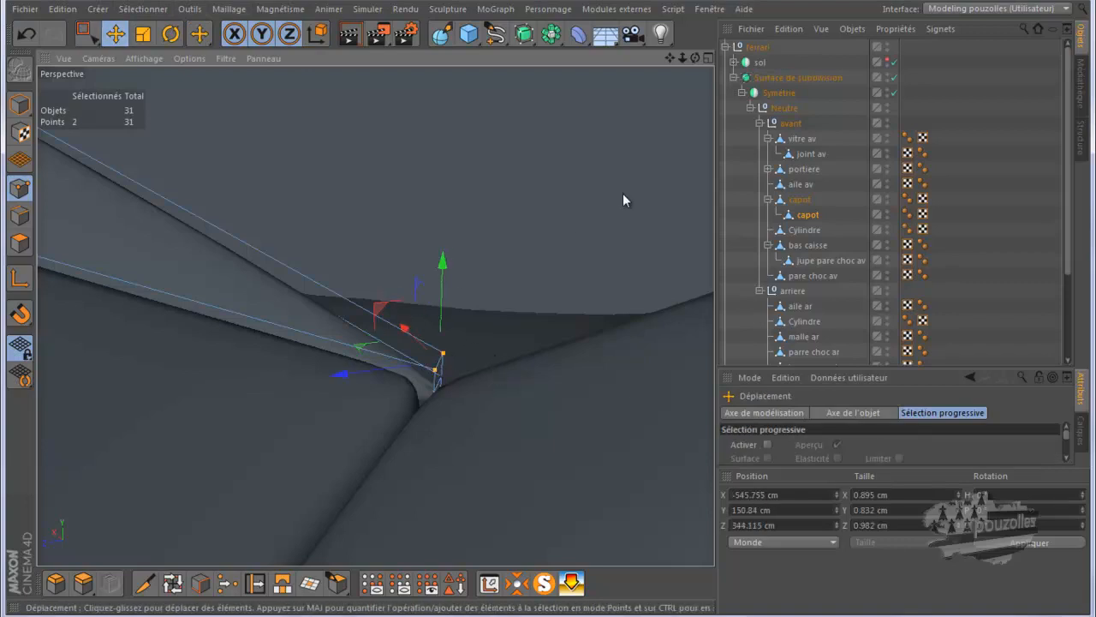
left_click_drag(555, 306, 553, 305, "alt")
left_click(19, 215)
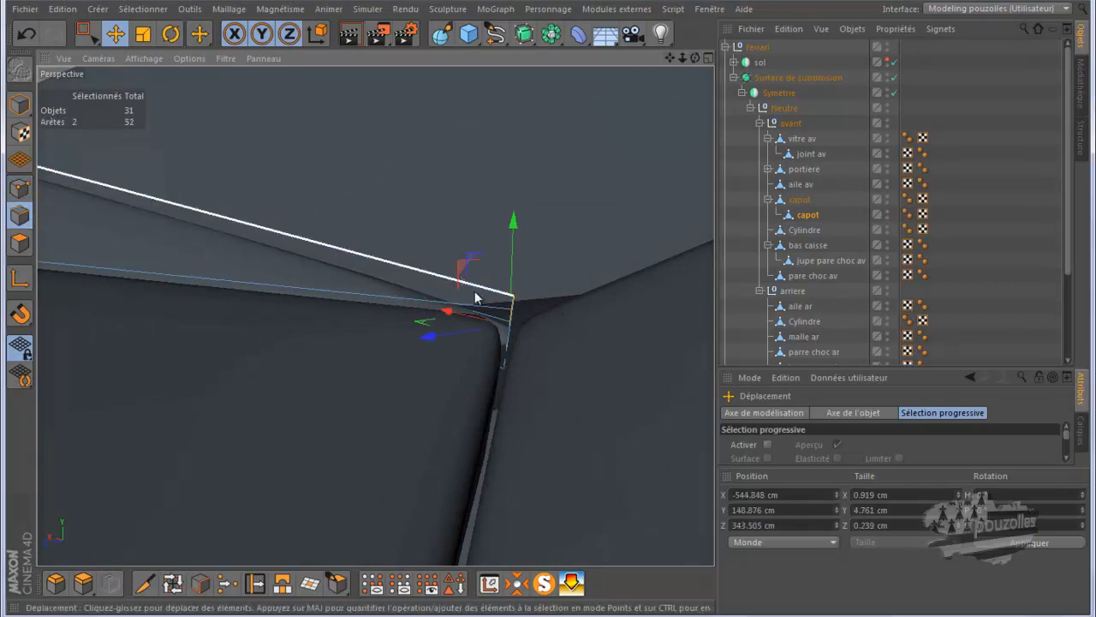
left_click(513, 309)
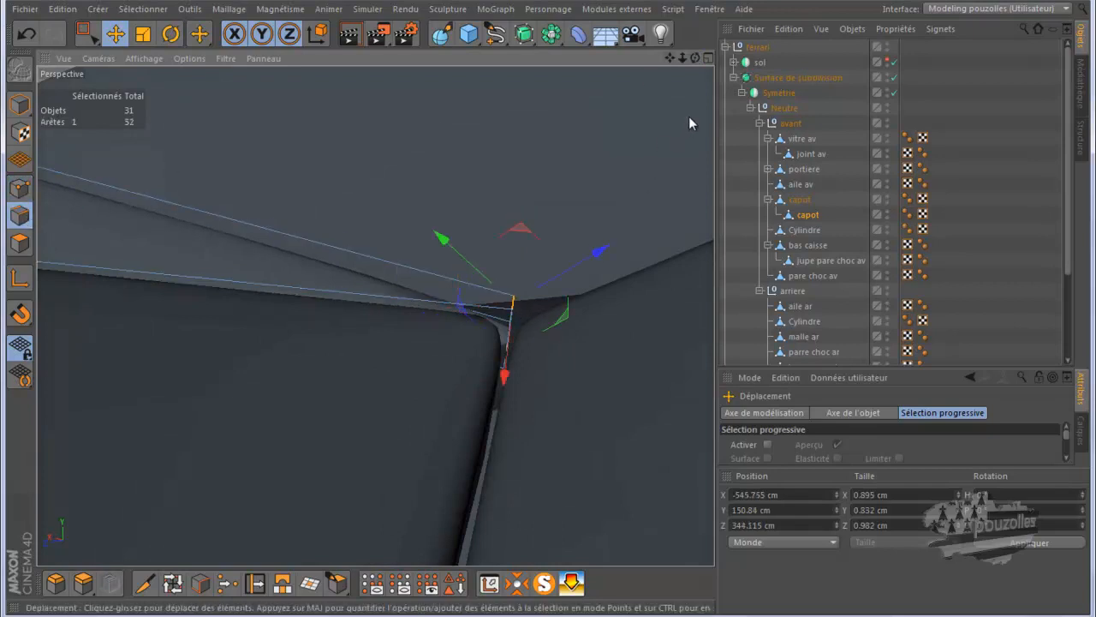
Try to slide the hood strip's short tip edge back from the corner with the edge slide tool, at an offset of about -7.9 cm.
scroll(614, 283, "down", 3)
scroll(614, 333, "down", 2)
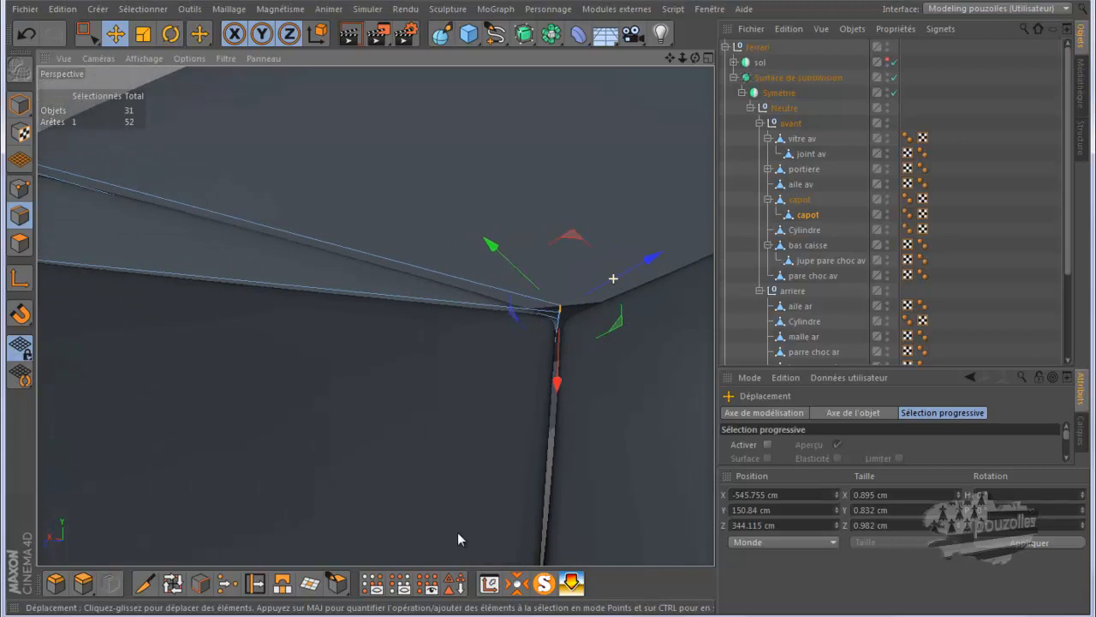
left_click(255, 583)
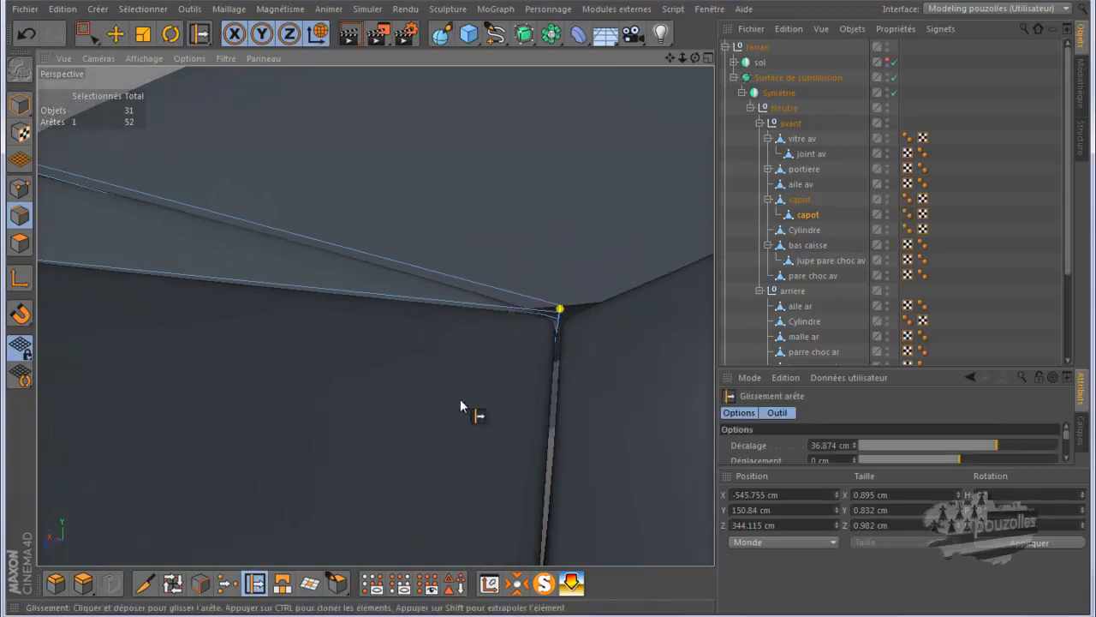
left_click_drag(558, 314, 507, 304)
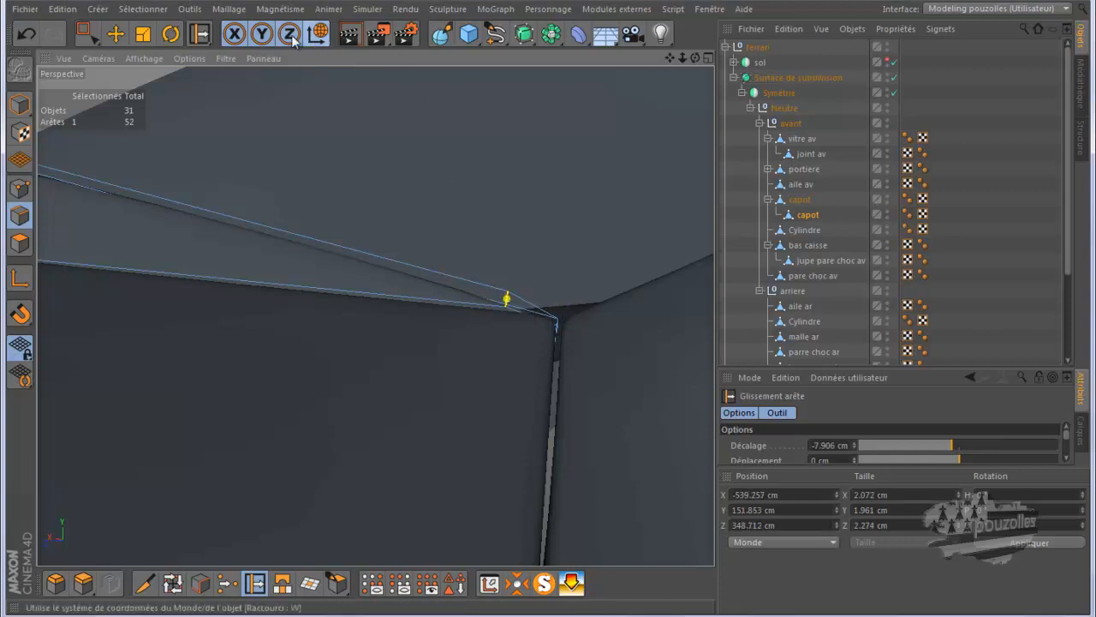
Try raising and repositioning the slid tip edge, check the corner in a render, and undo both the moves and the slide.
left_click(117, 34)
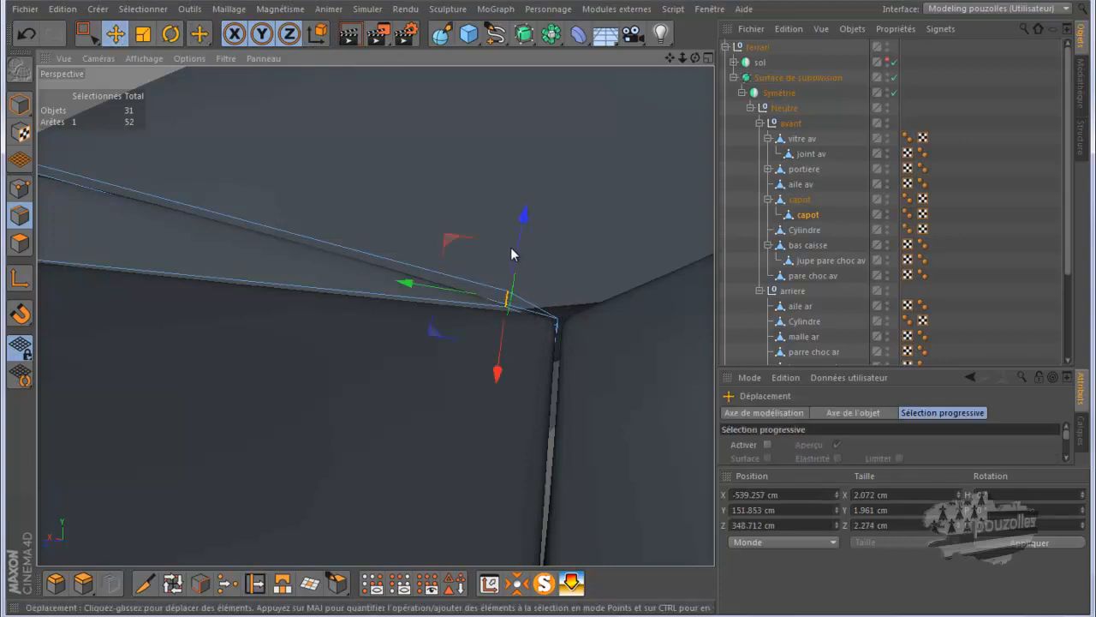
left_click_drag(517, 250, 497, 303)
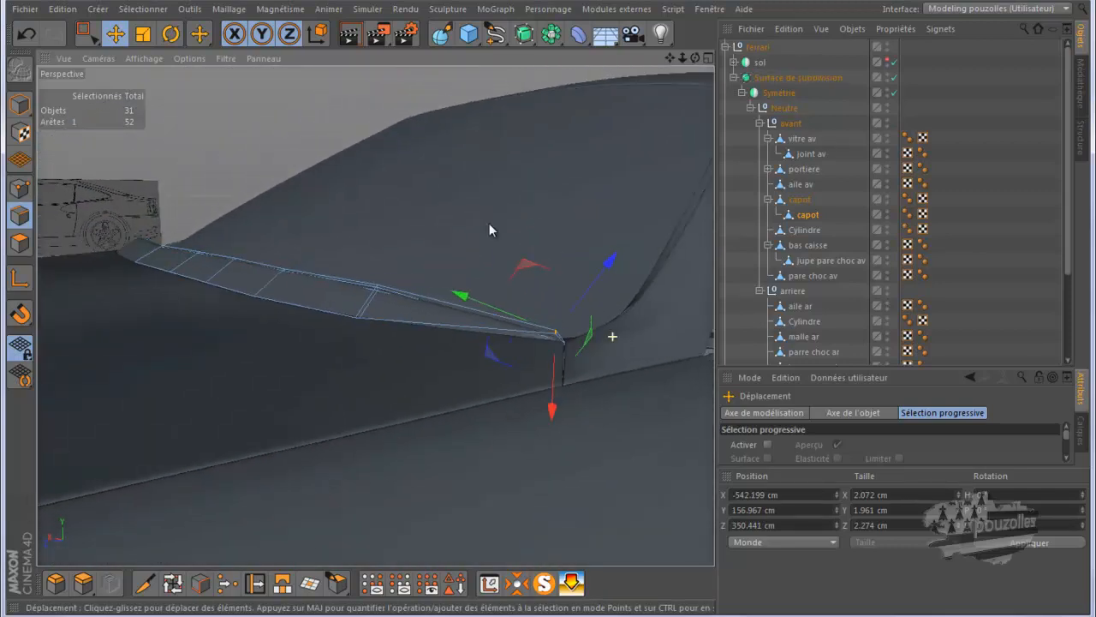
left_click(363, 34)
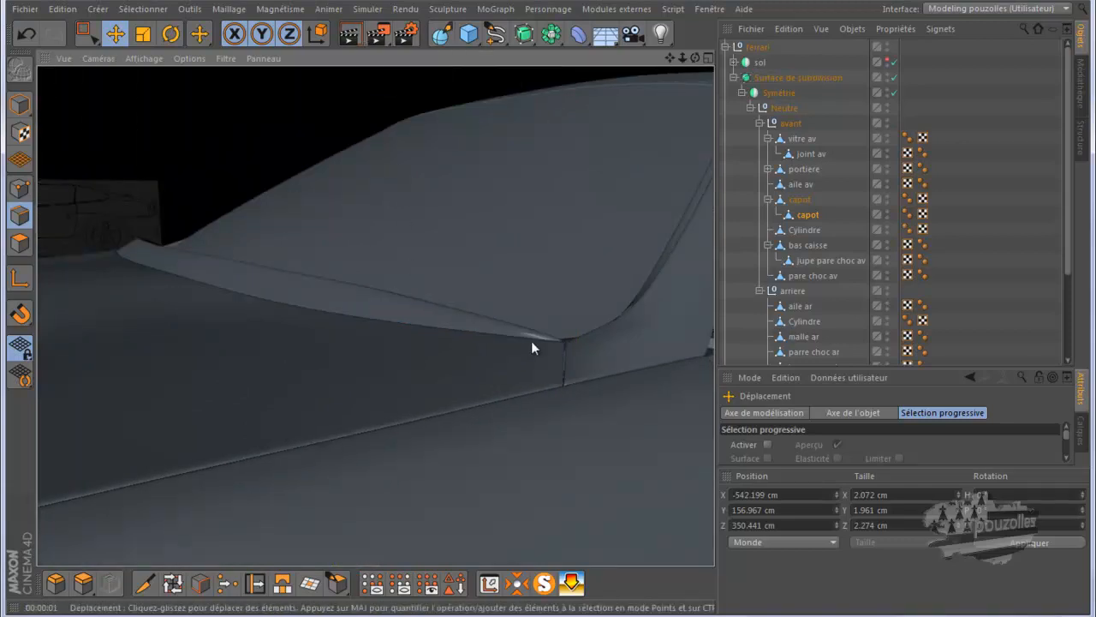
left_click_drag(531, 342, 668, 194, "alt")
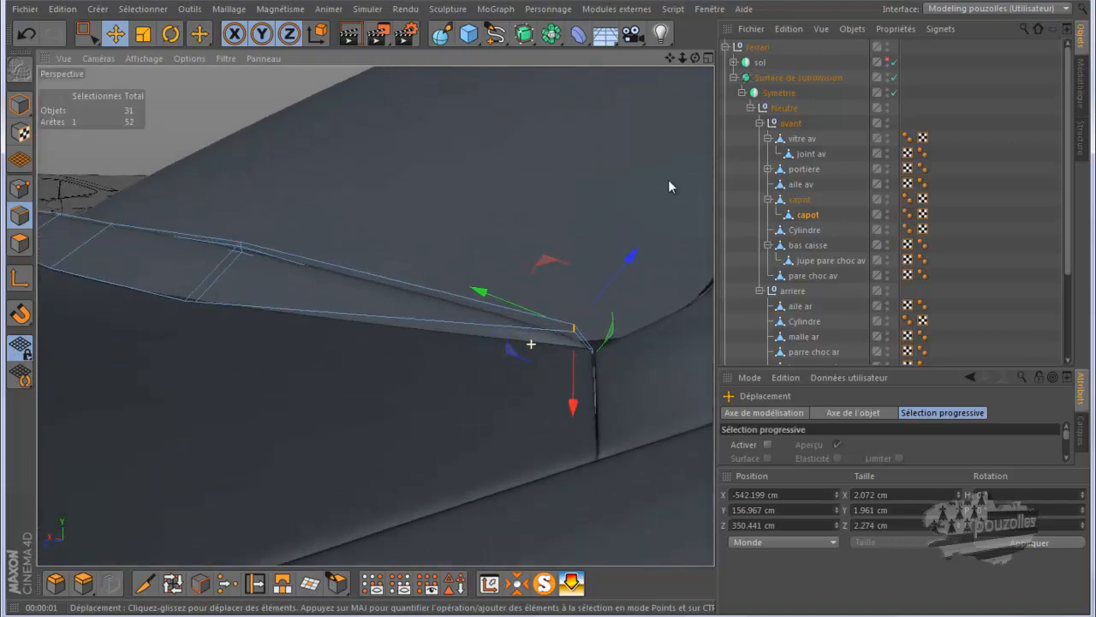
left_click_drag(694, 58, 548, 310)
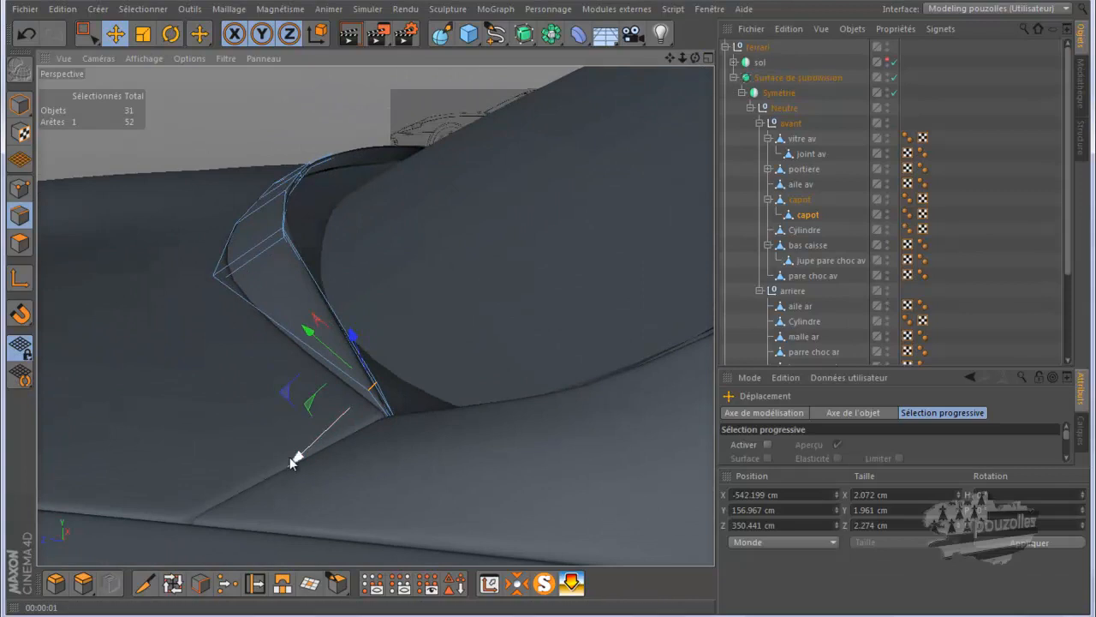
left_click_drag(301, 460, 340, 464)
mouse_move(695, 58)
left_mouse_down()
mouse_move(555, 317)
mouse_move(543, 308)
left_mouse_up()
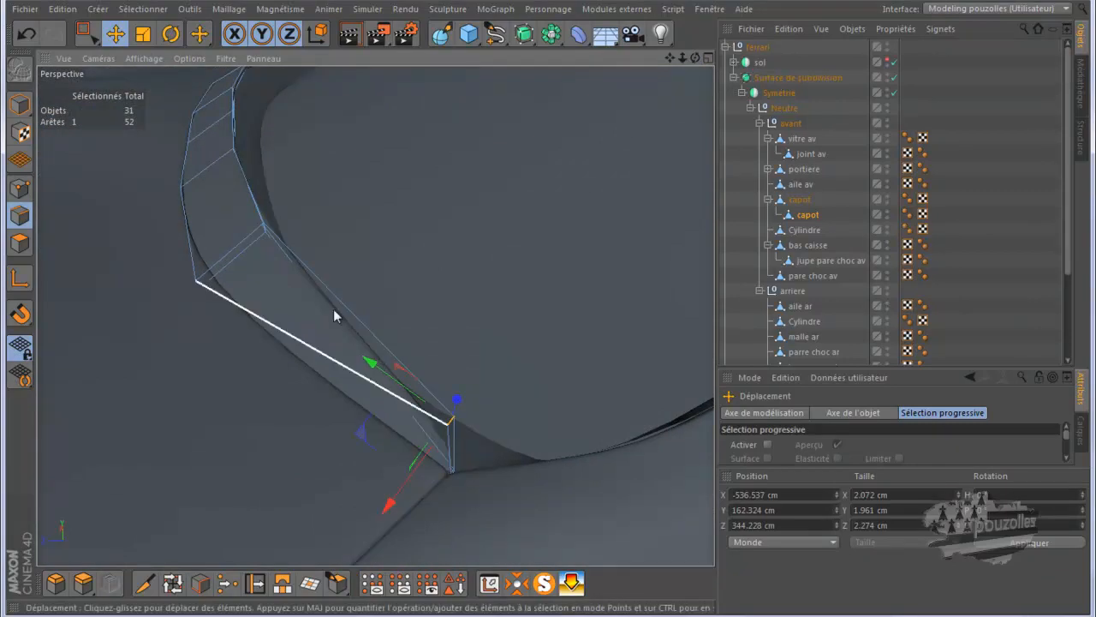
left_click(23, 34)
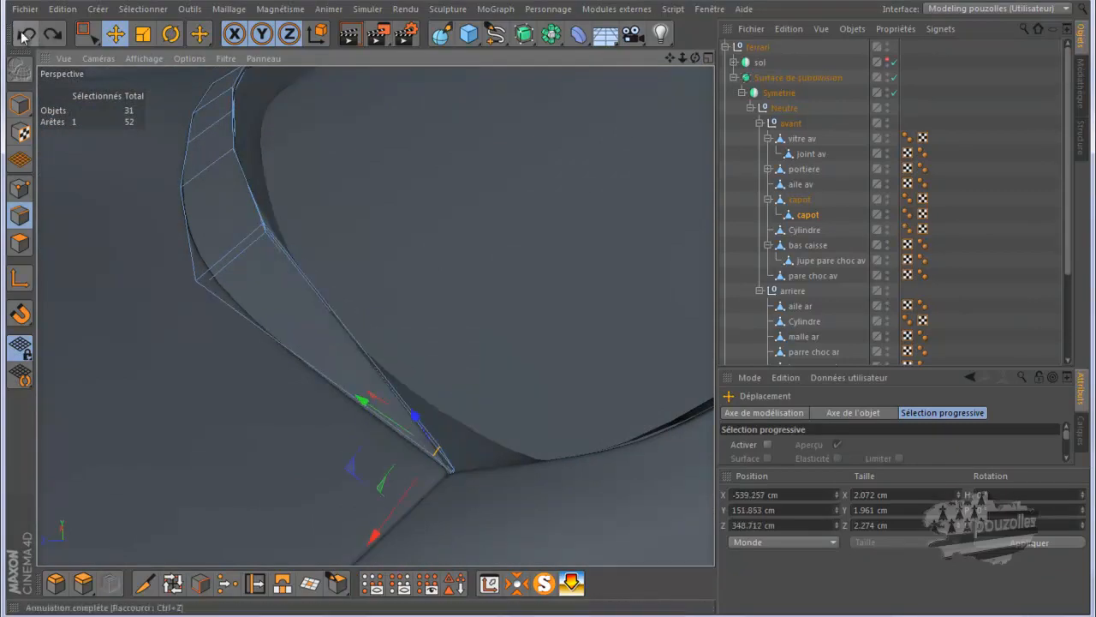
left_click(24, 34)
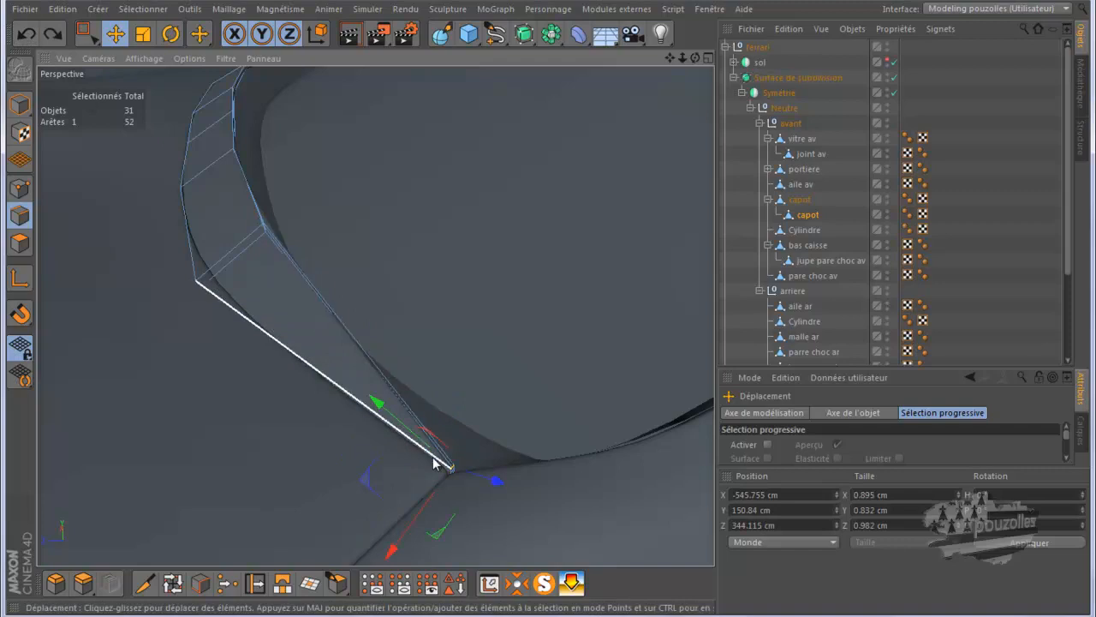
Select the upper upright edge on the windshield side of the hood strip's tip.
scroll(445, 465, "up", 4)
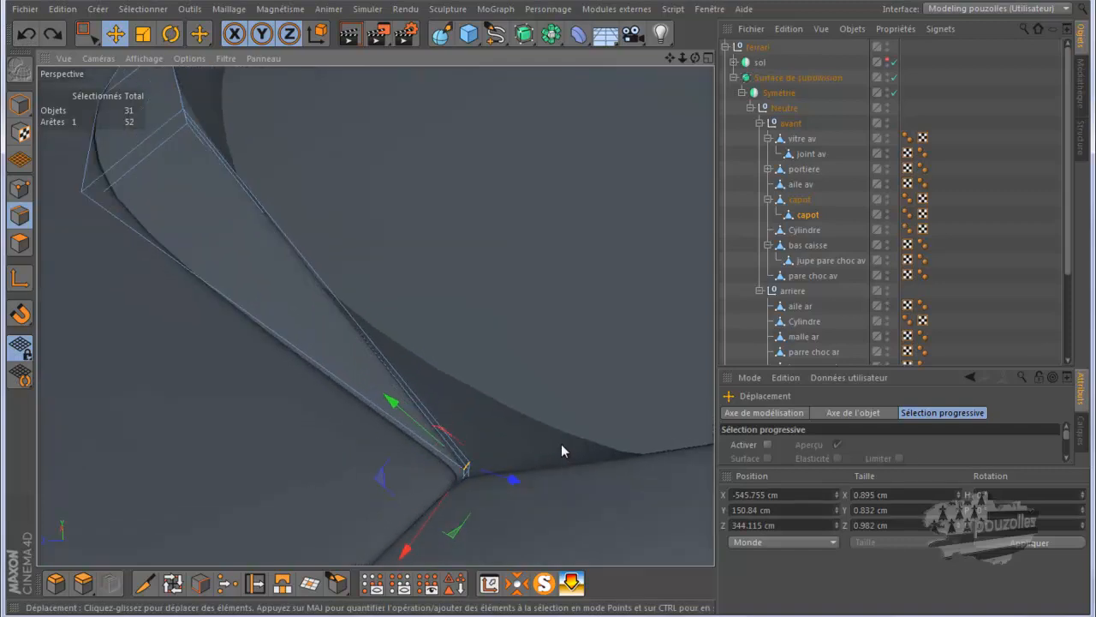
scroll(561, 448, "up", 3)
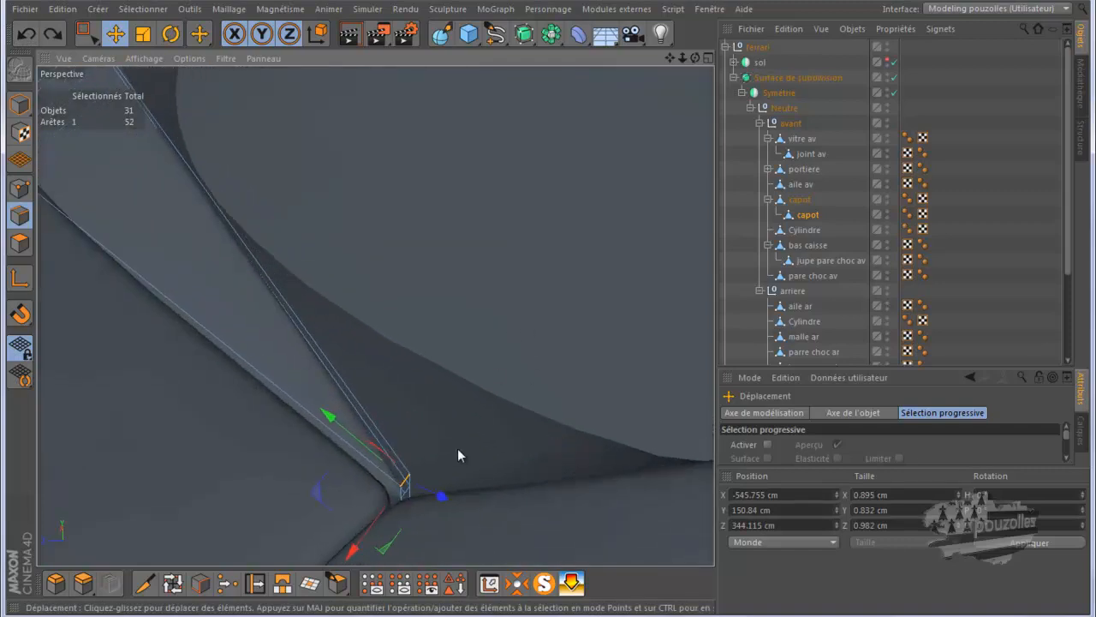
left_click_drag(695, 58, 543, 305)
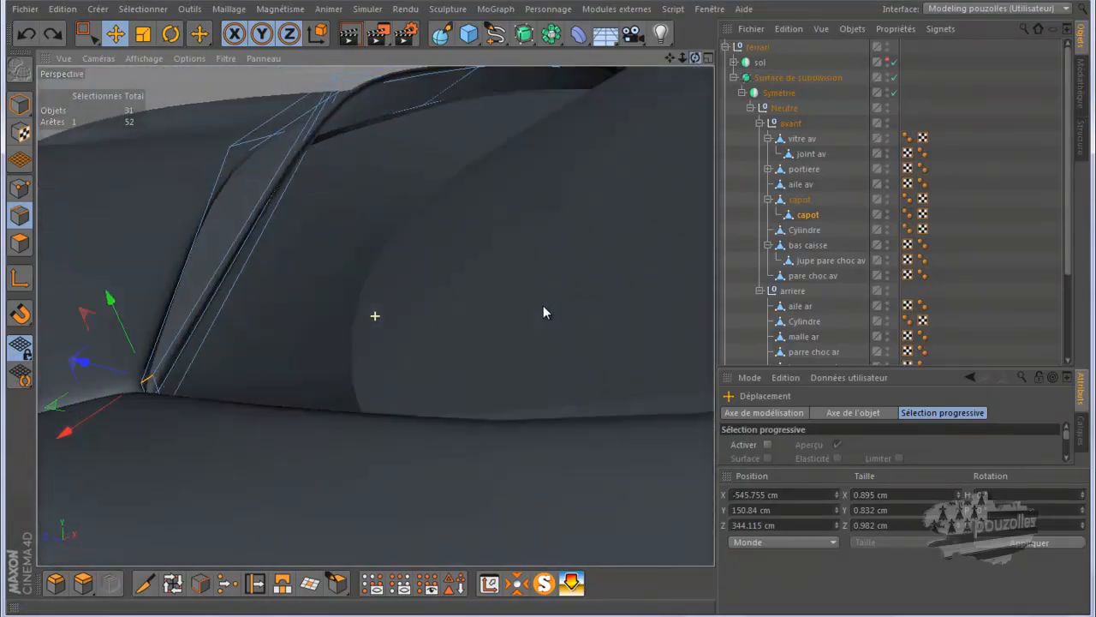
left_click(155, 382)
left_click_drag(132, 321, 134, 317)
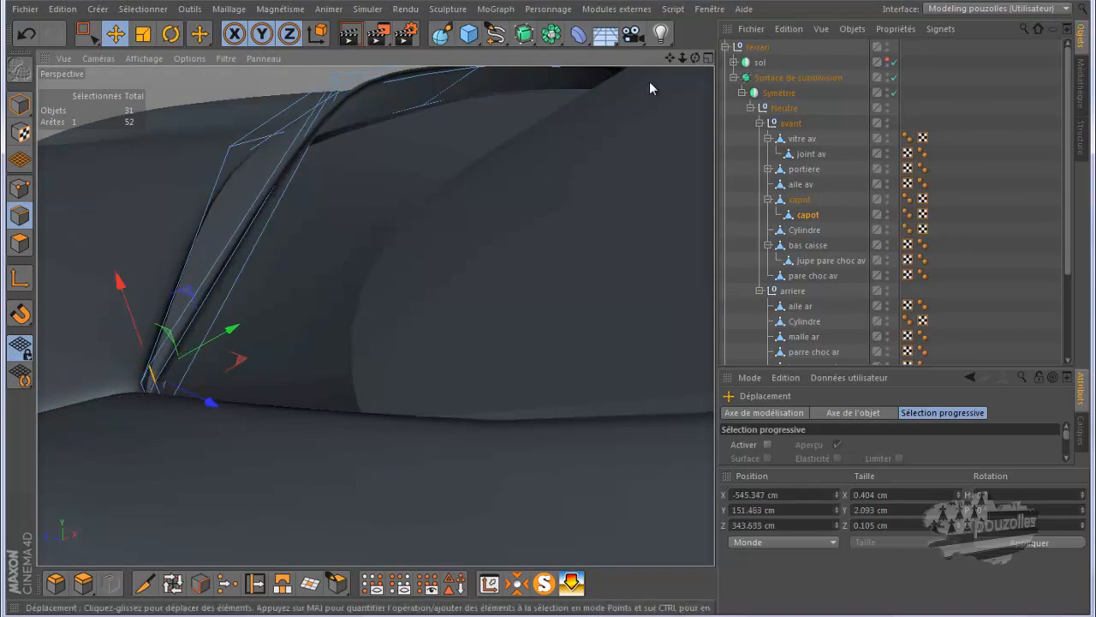
mouse_move(548, 310)
left_mouse_down("alt")
mouse_move(561, 314)
mouse_move(551, 315)
left_mouse_up("alt")
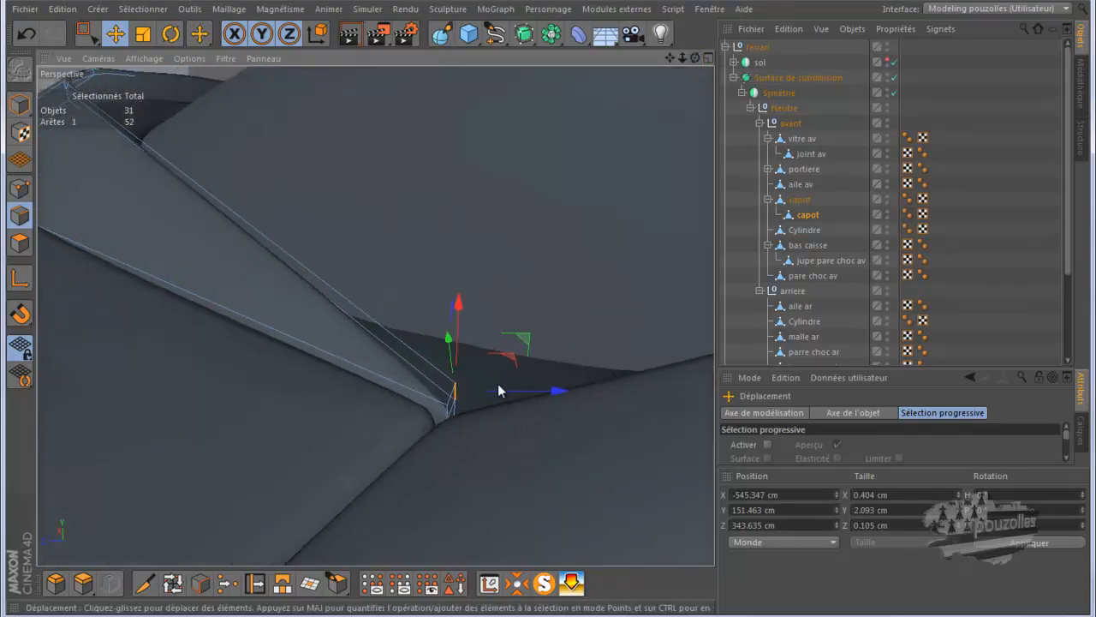
Try to slide the single windshield-side tip edge along the strip, and undo the attempt.
left_click(254, 584)
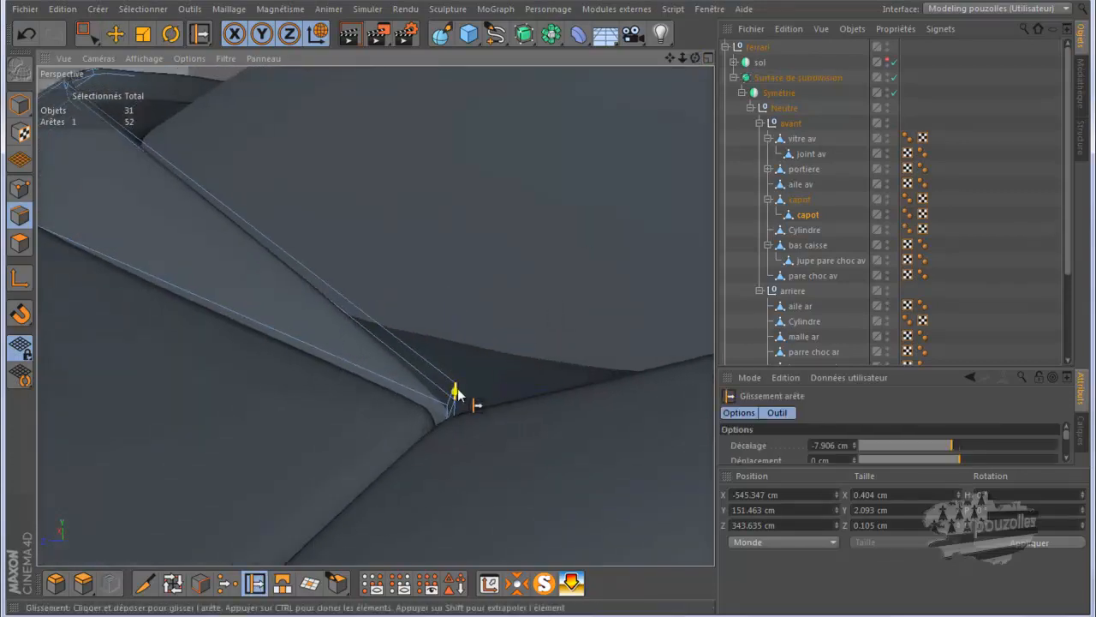
left_click_drag(445, 388, 465, 407)
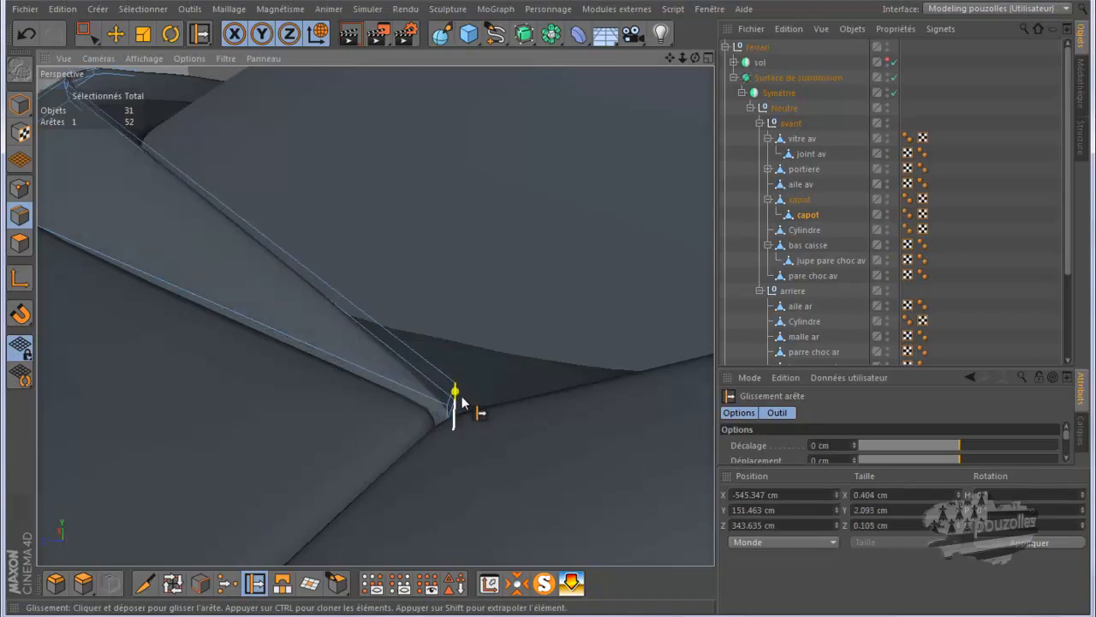
left_click_drag(455, 384, 466, 399)
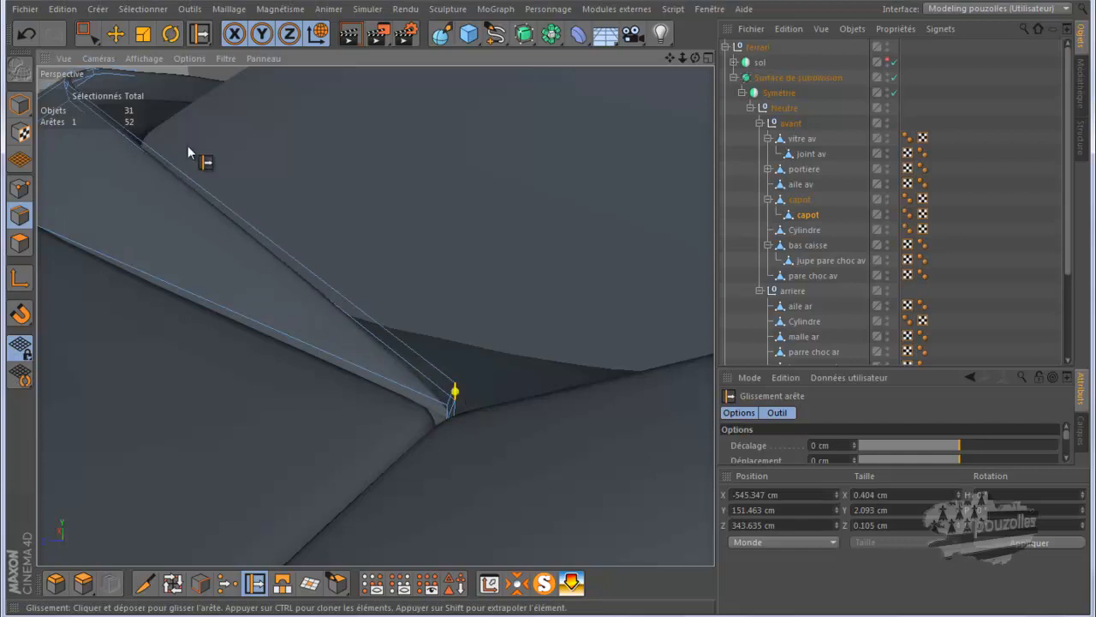
left_click(26, 35)
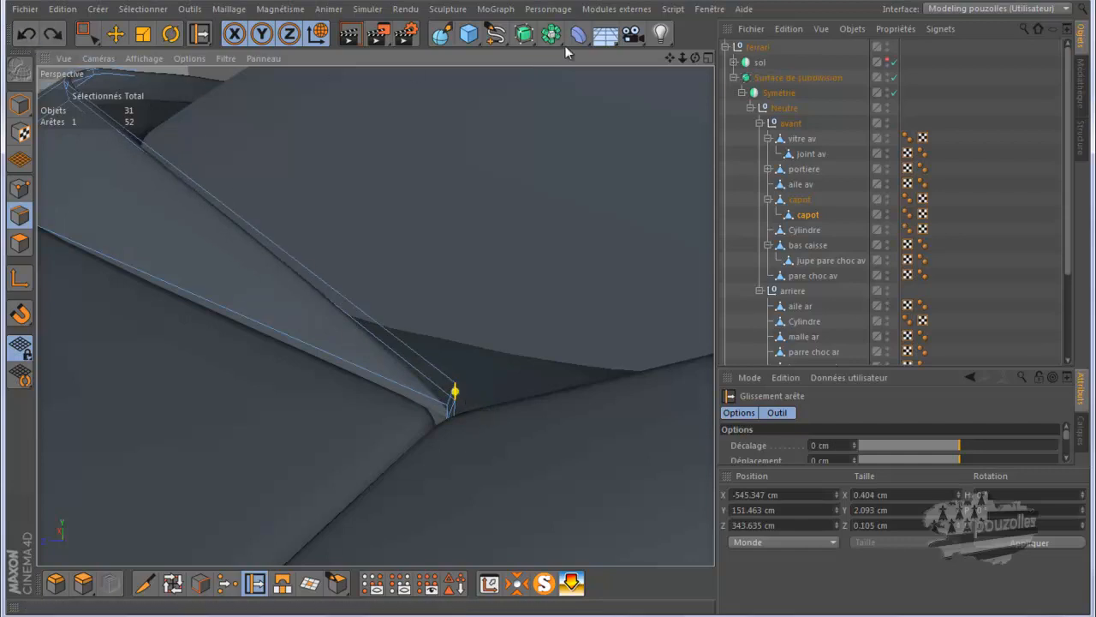
Isolate the capot strip with MagicSolo and expose the edges at the back of its tip.
left_click_drag(693, 59, 549, 309)
left_click_drag(92, 423, 111, 429, "alt")
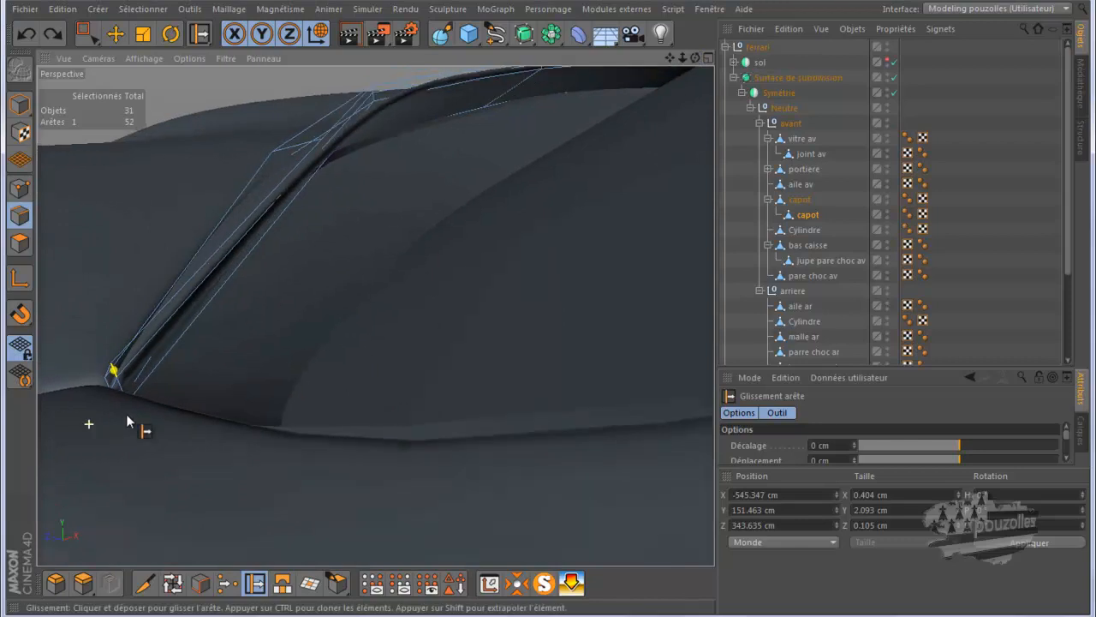
left_click(546, 583)
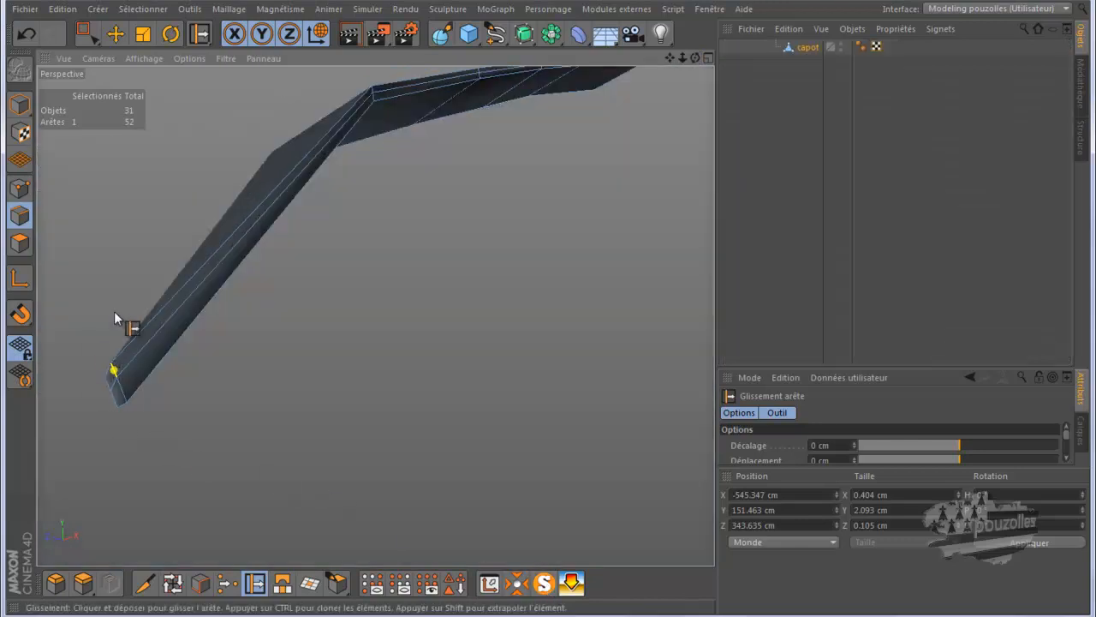
left_click_drag(692, 58, 548, 309)
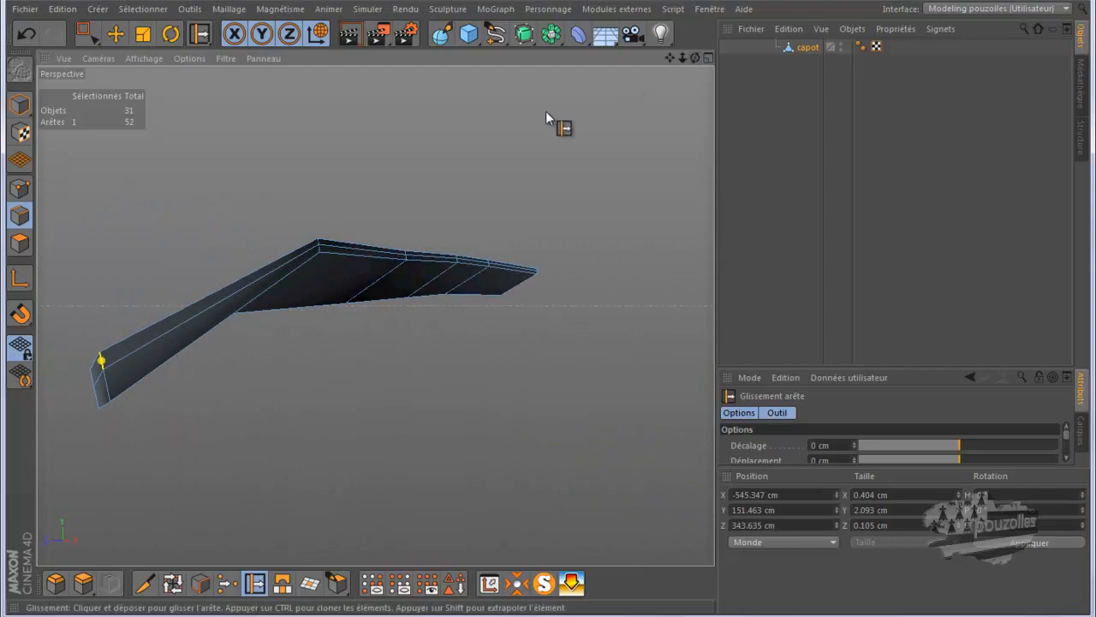
Add the lower tip edge to the selection, slide both edges along the strip with a 15.157 cm offset, and restore the full car.
left_click(111, 387)
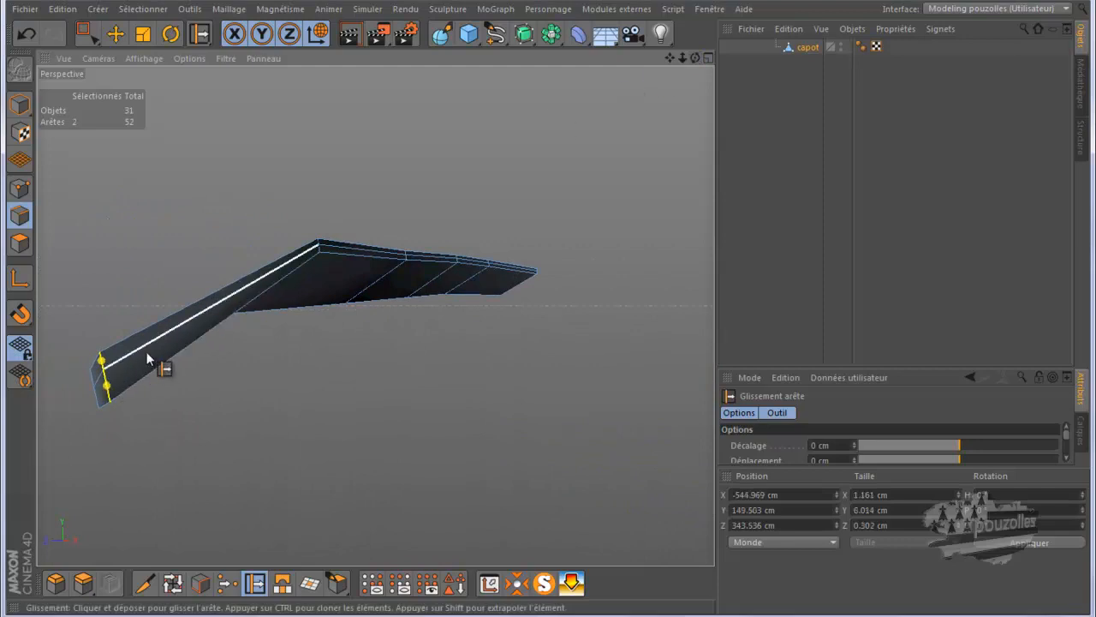
left_click_drag(118, 384, 156, 358)
middle_click(254, 357)
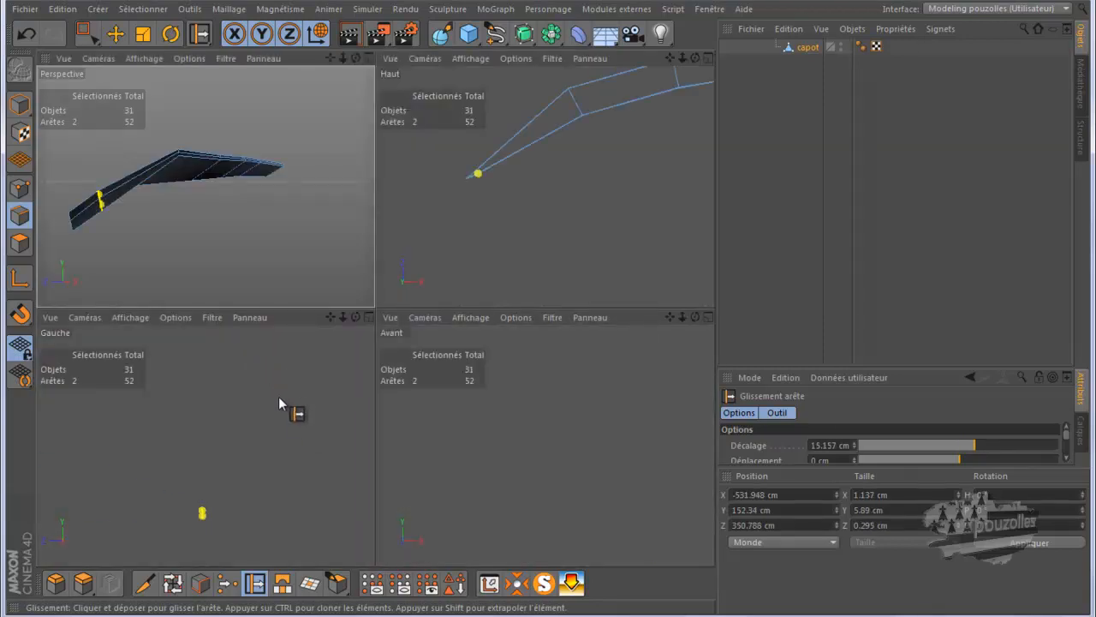
middle_click(245, 274)
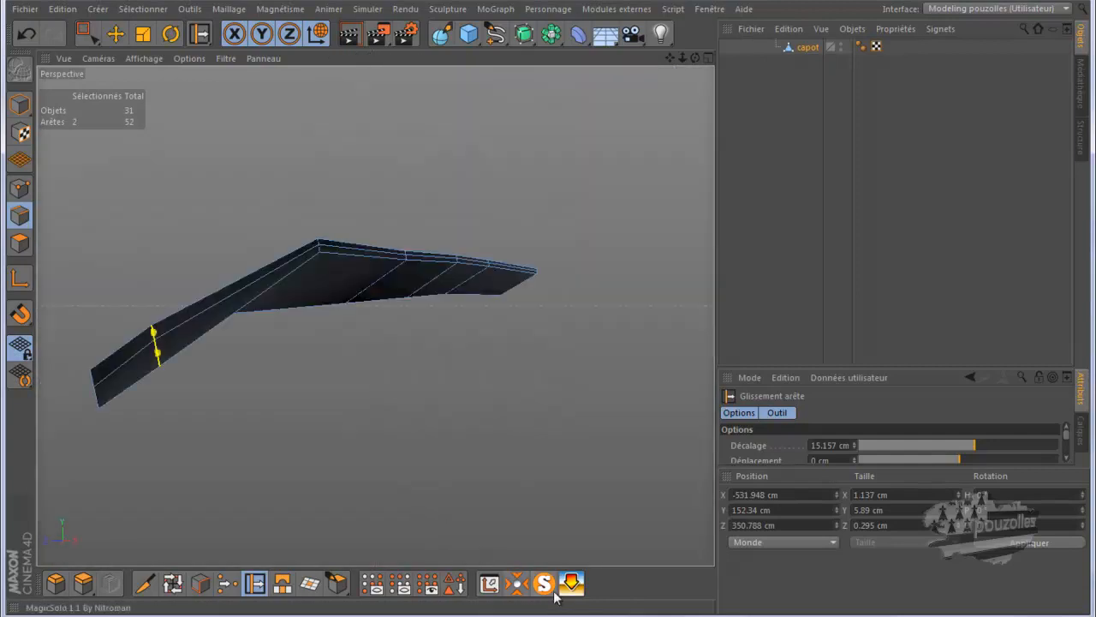
left_click(546, 585)
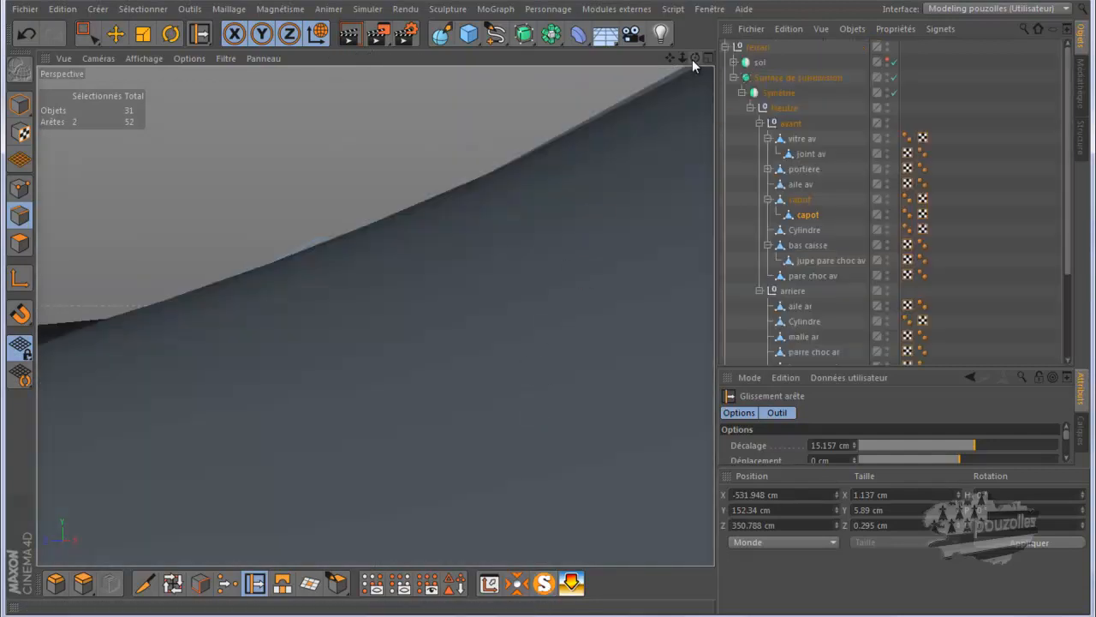
Move the two selected tip edges of the hood strip up to Y 158.467 cm and along to Z 340.034 cm.
scroll(552, 315, "down", 10)
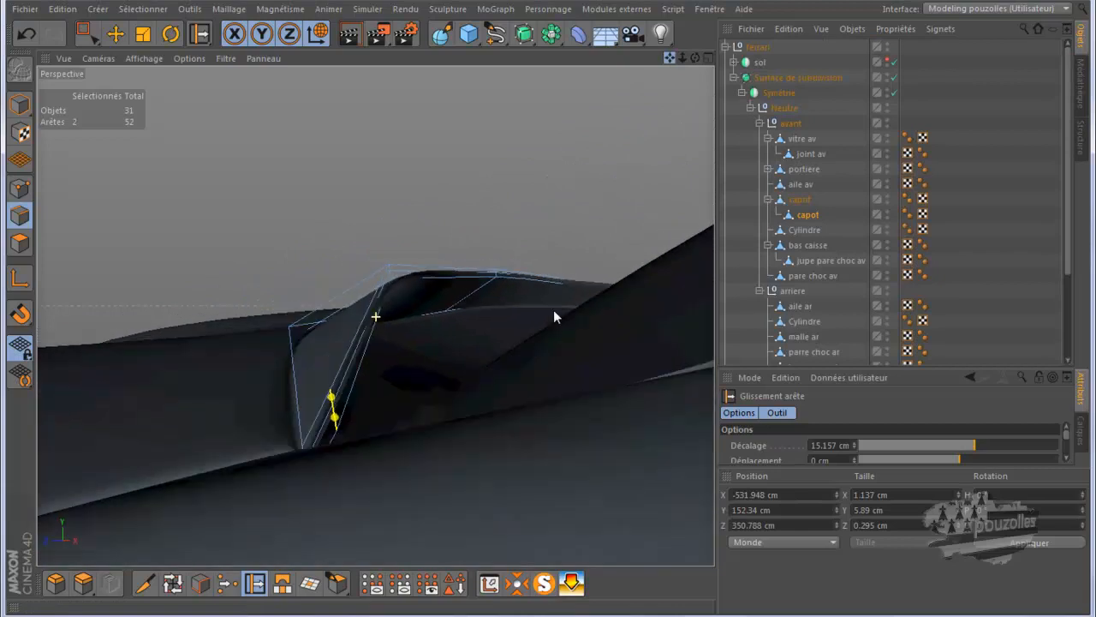
scroll(550, 310, "down", 3)
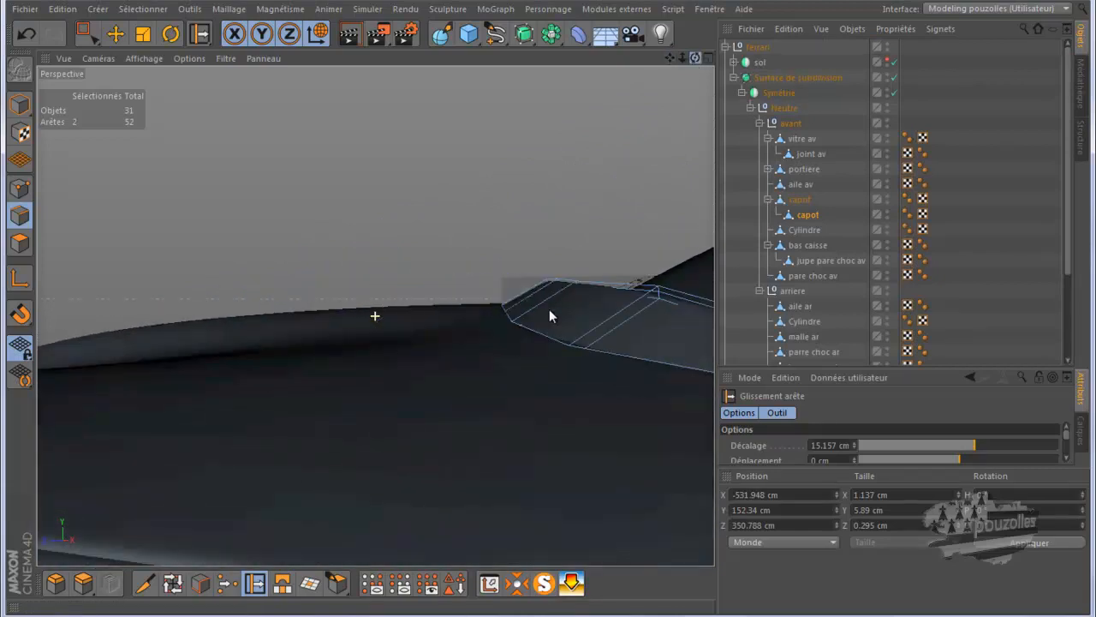
scroll(514, 313, "up", 5)
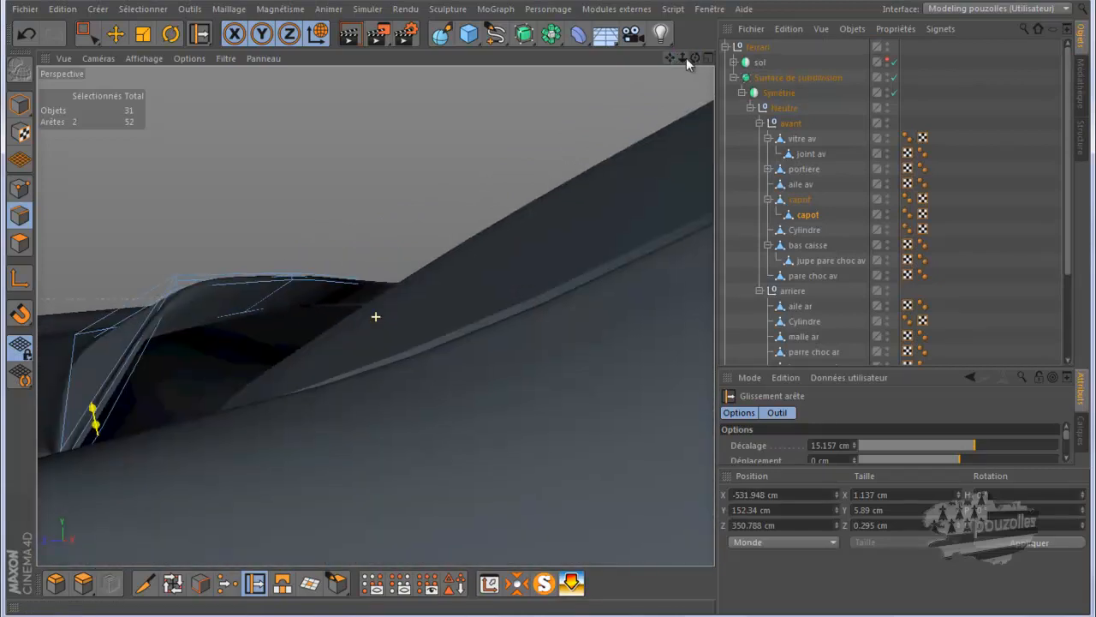
mouse_move(694, 57)
left_mouse_down()
mouse_move(550, 312)
mouse_move(690, 55)
left_mouse_up()
mouse_move(548, 308)
left_mouse_down()
mouse_move(536, 311)
mouse_move(545, 313)
mouse_move(681, 53)
mouse_move(553, 316)
left_mouse_up()
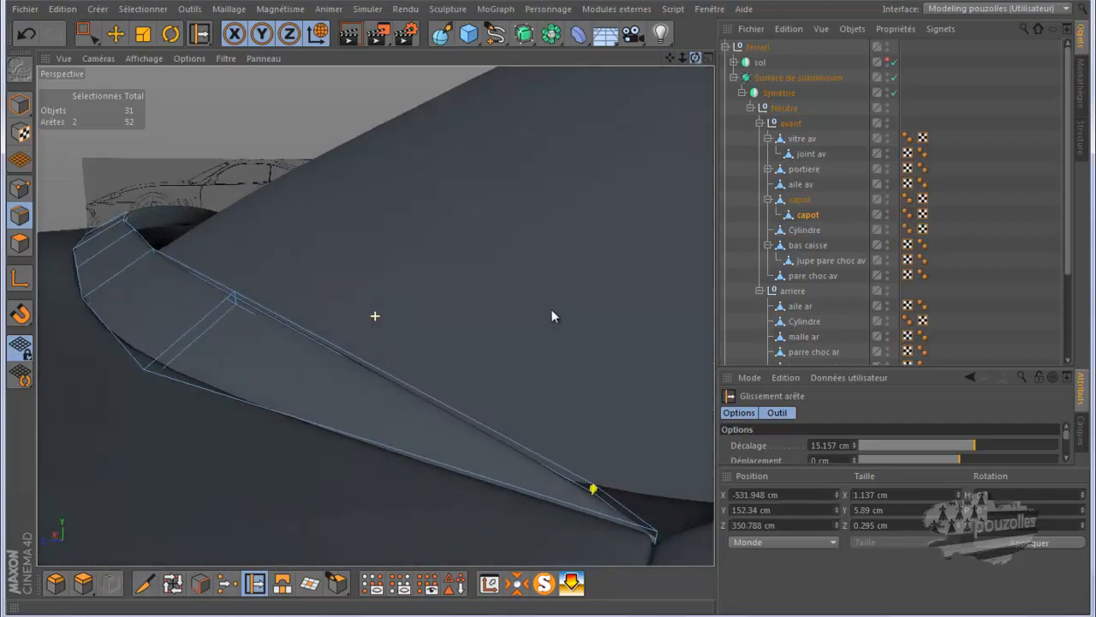
left_click(116, 34)
left_click_drag(696, 59, 549, 308)
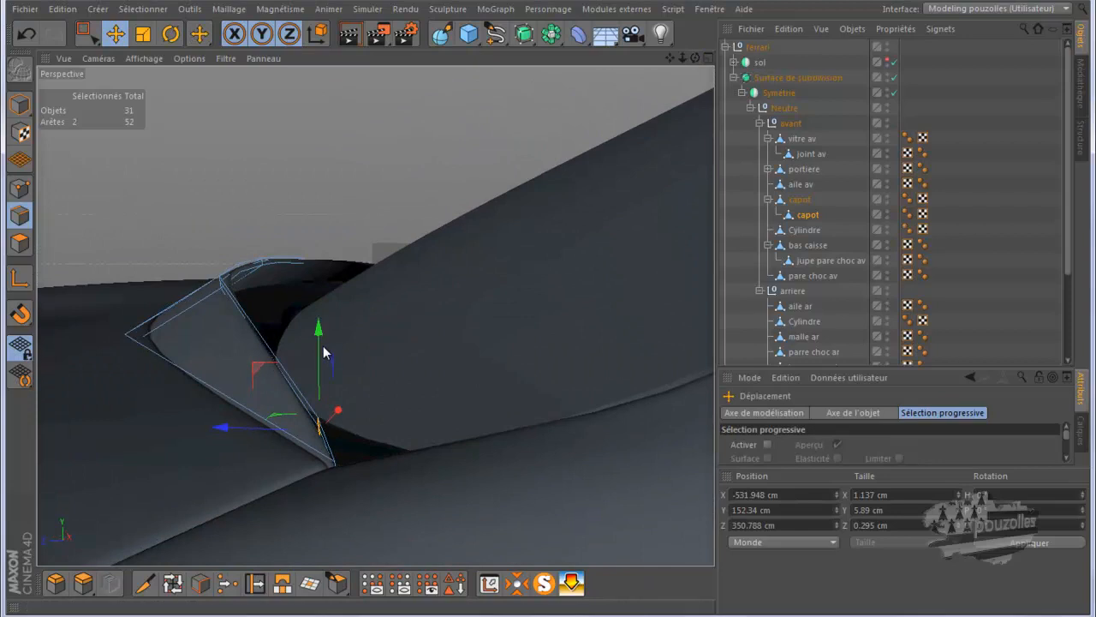
left_click_drag(320, 343, 317, 308)
left_click_drag(245, 406, 254, 405)
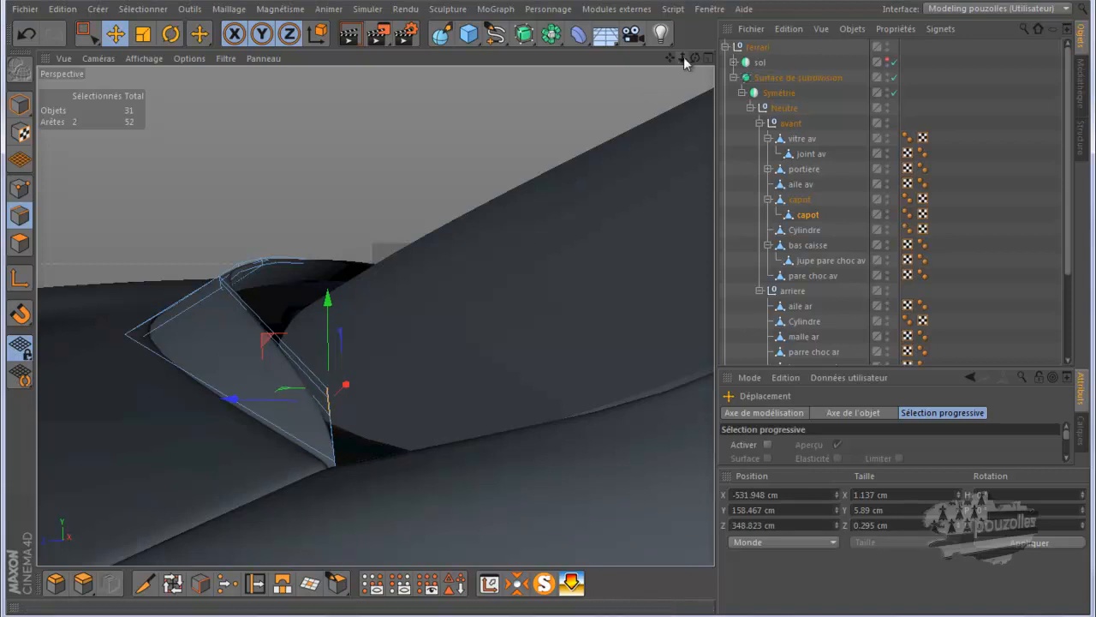
left_click_drag(696, 57, 550, 308)
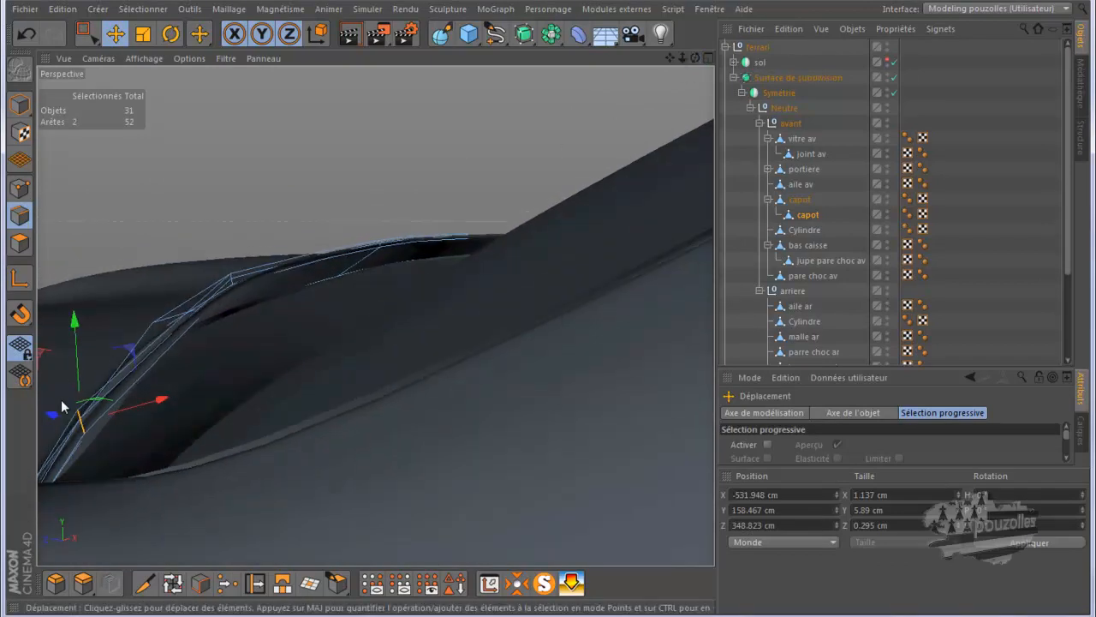
left_click_drag(53, 417, 75, 431)
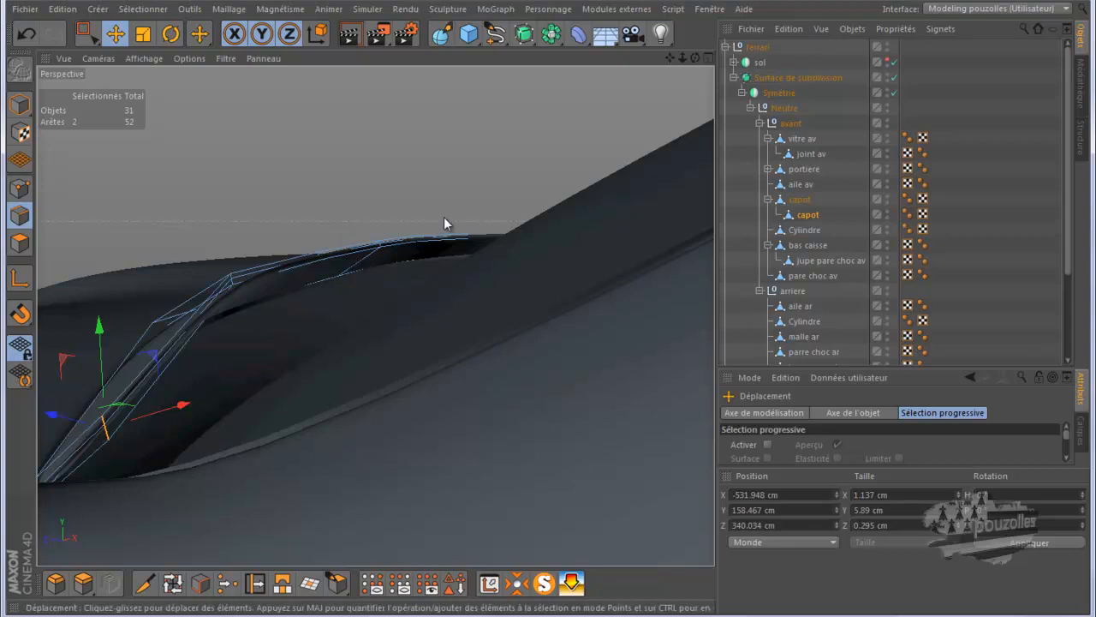
Try to slide the two tip edges down the strip with a -2.8 cm offset, and undo the slide.
left_click_drag(696, 60, 544, 308)
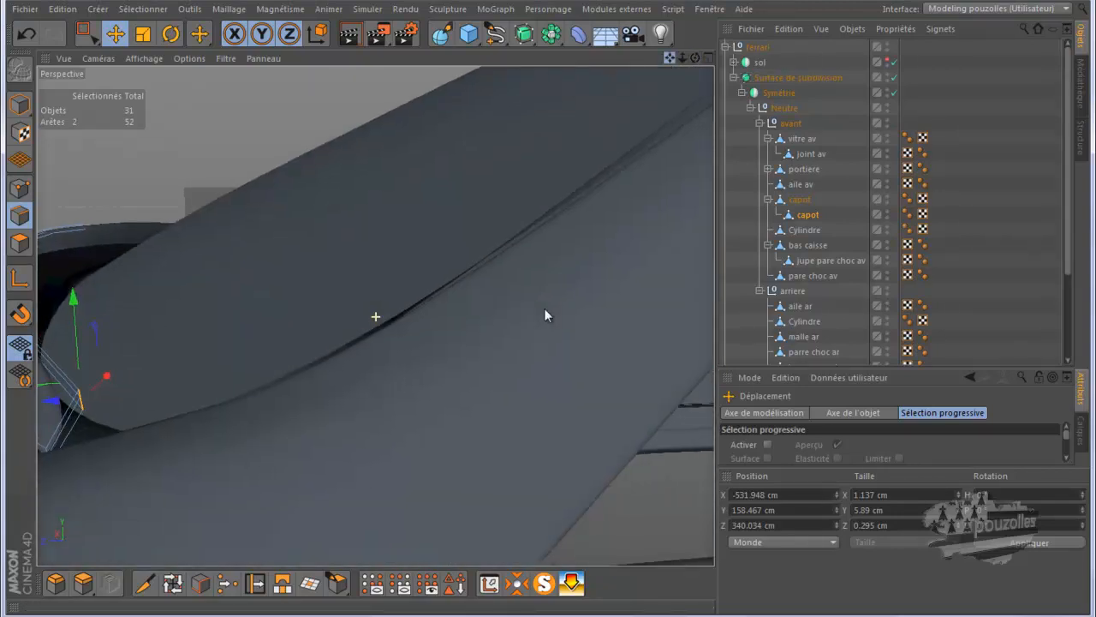
left_click_drag(691, 61, 548, 309)
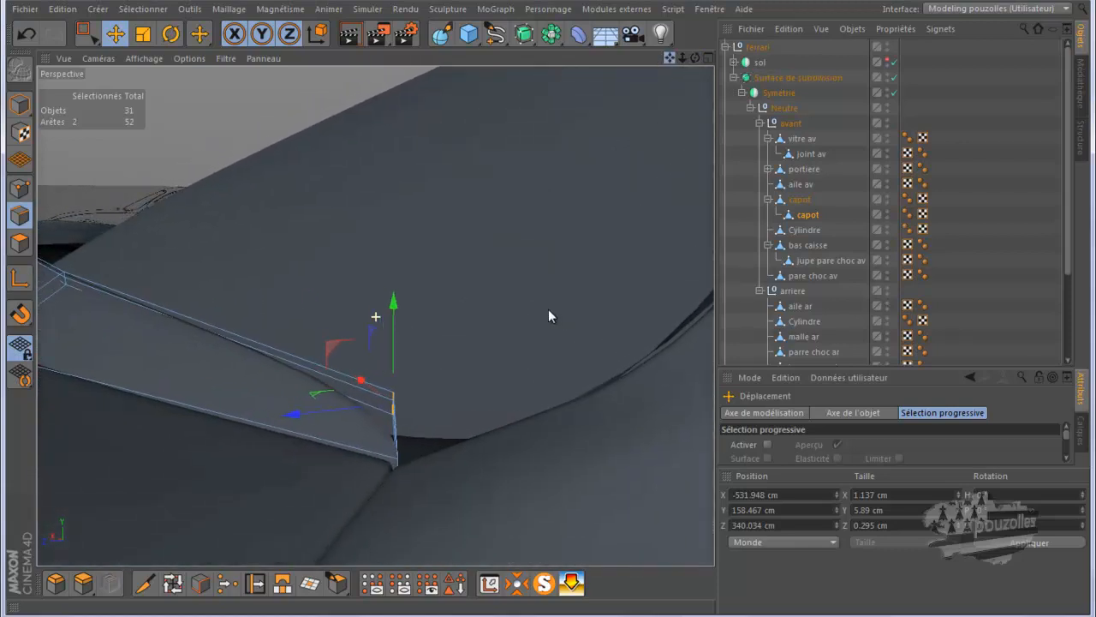
left_click(254, 583)
left_click_drag(392, 400, 543, 313)
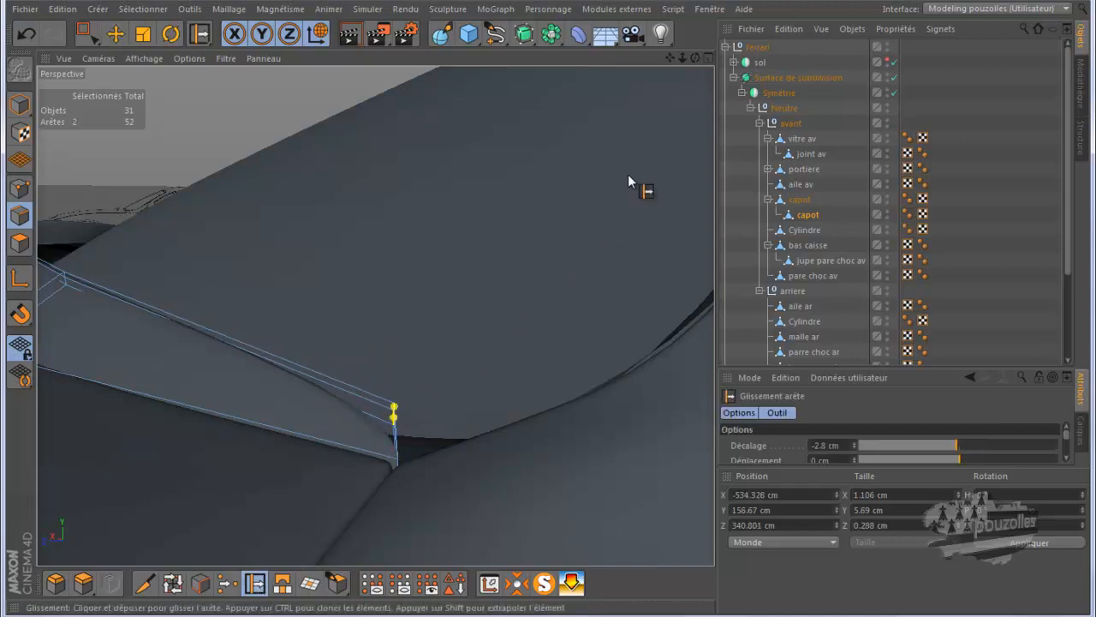
left_click(27, 34)
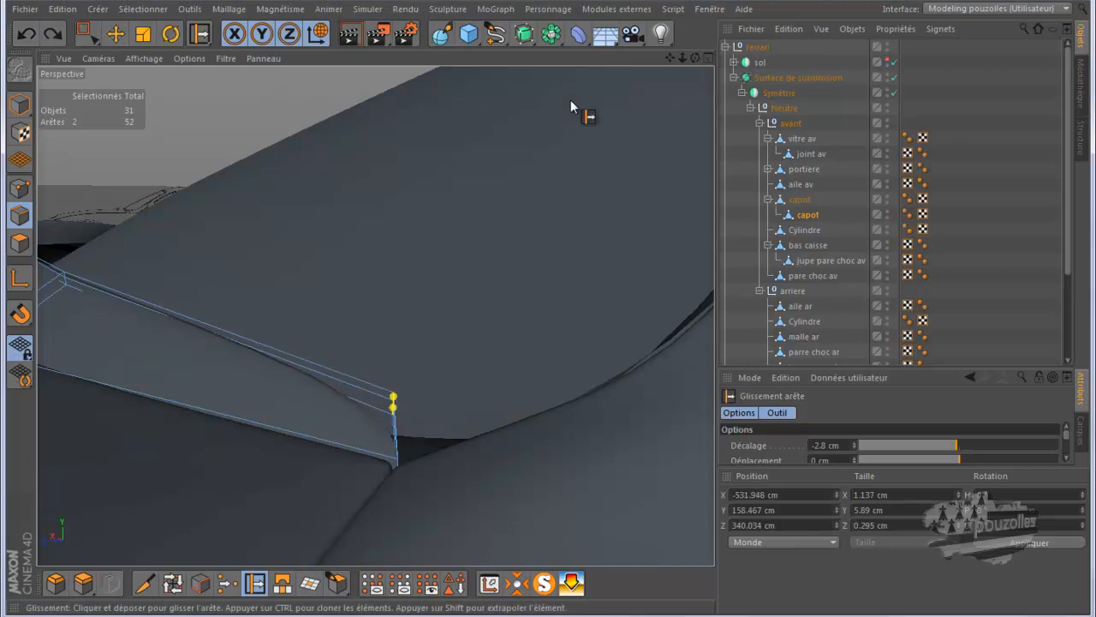
Slide the two tip edges back along the strip with a 13.172 cm offset and render the view of the windshield.
left_click_drag(695, 55, 480, 304)
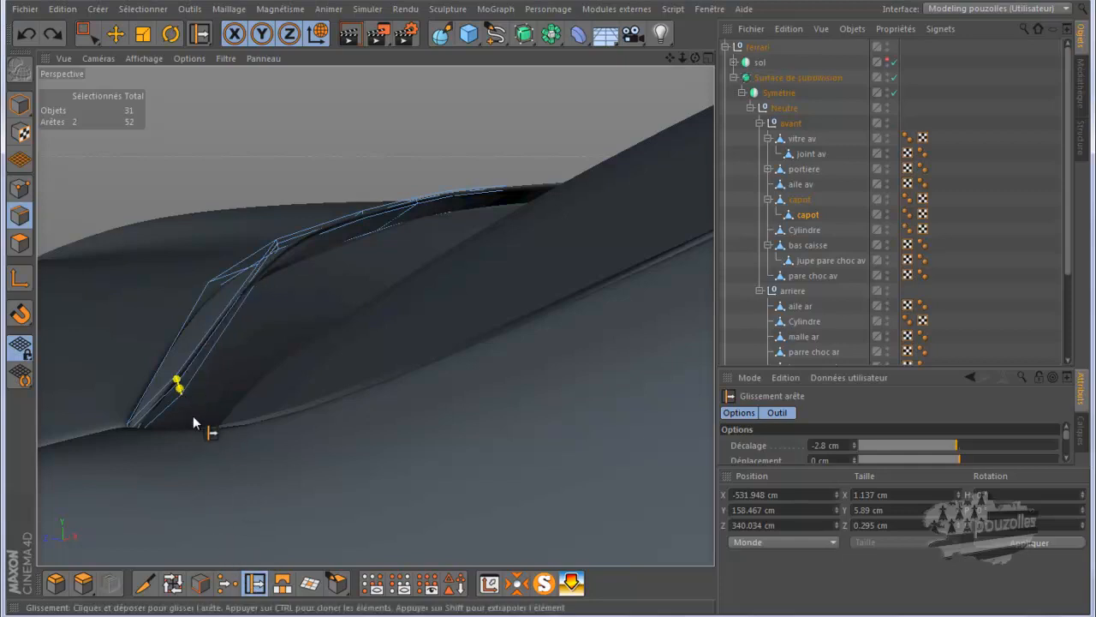
left_click_drag(185, 376, 193, 371)
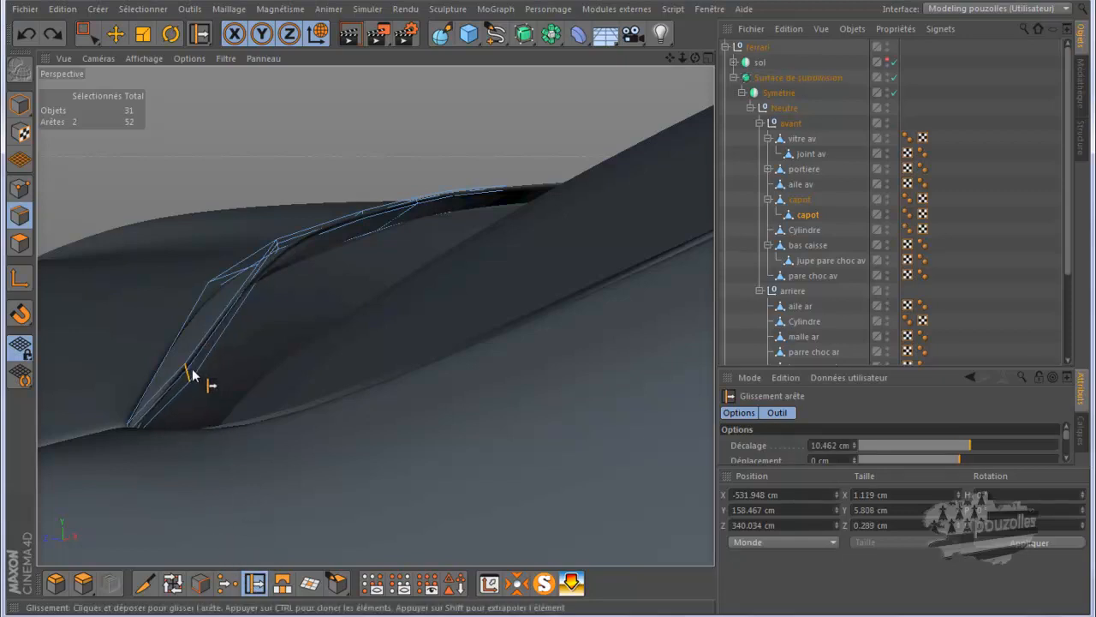
left_click_drag(694, 58, 549, 310)
mouse_move(597, 216)
right_mouse_down("alt")
mouse_move(523, 319)
mouse_move(333, 452)
mouse_move(371, 417)
right_mouse_up("alt")
left_click_drag(696, 58, 564, 309)
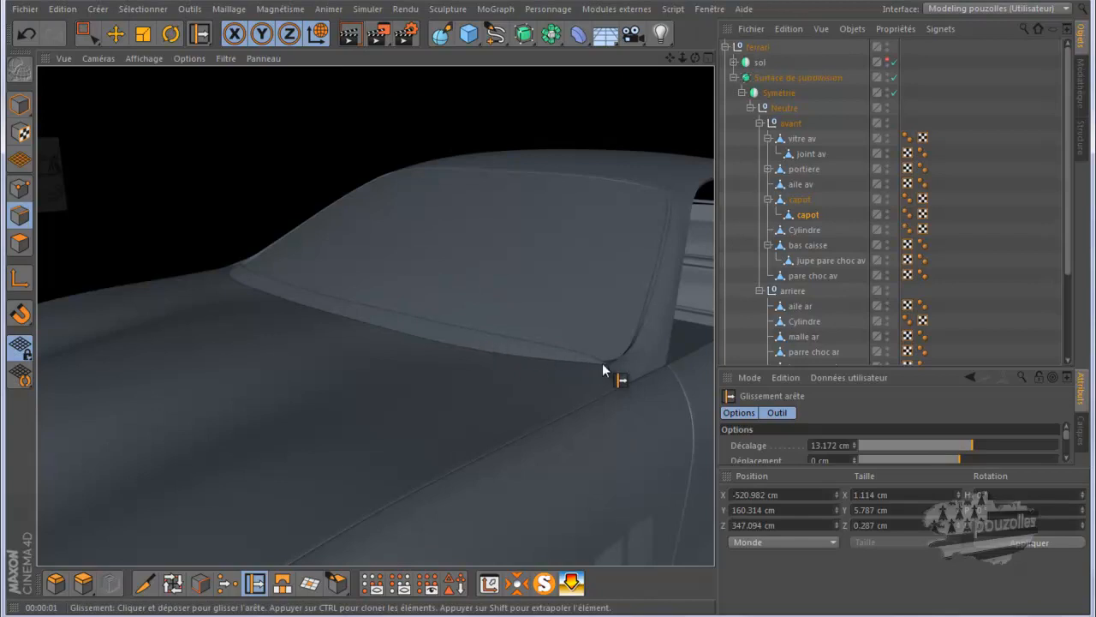
Select the front windshield seal joint av for point editing with the Move tool and close in on its lower corner.
left_click_drag(623, 366, 624, 357)
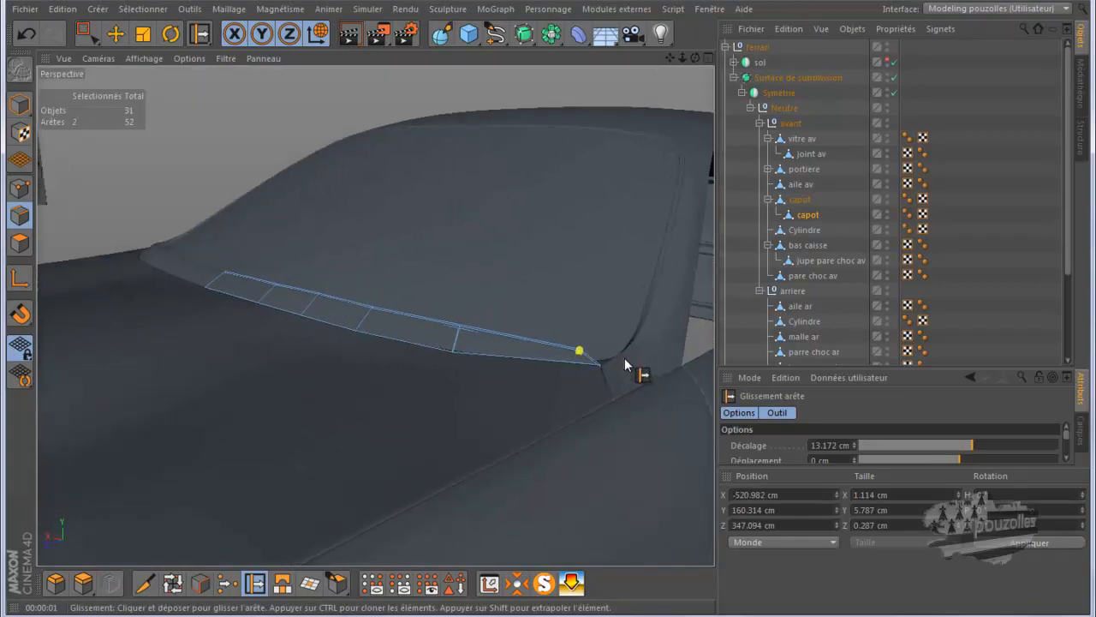
scroll(625, 359, "up", 3)
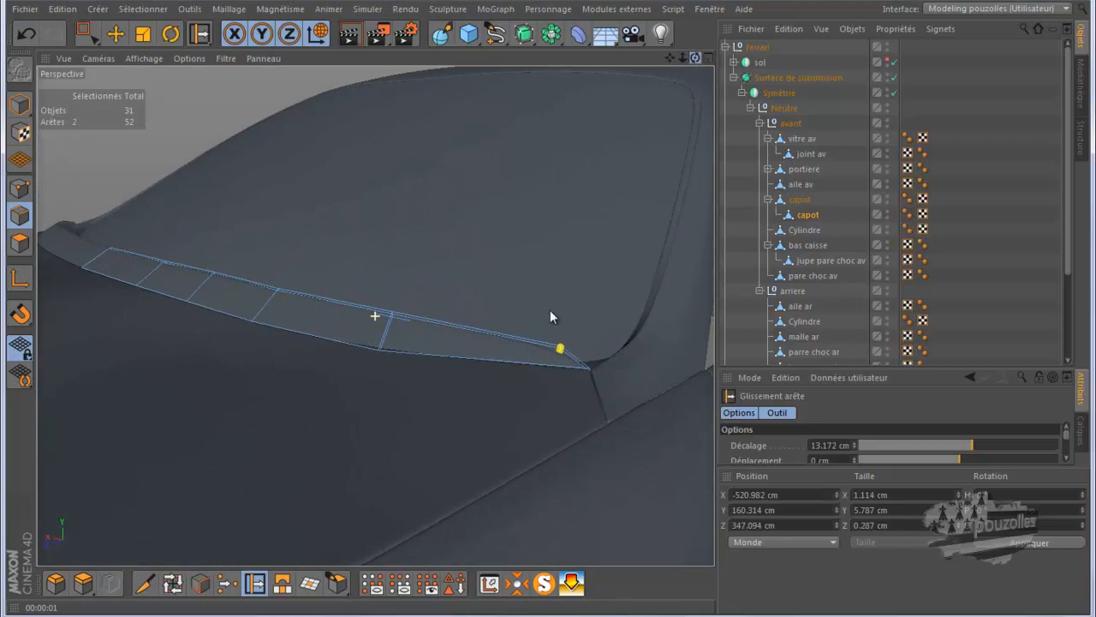
scroll(550, 314, "up", 4)
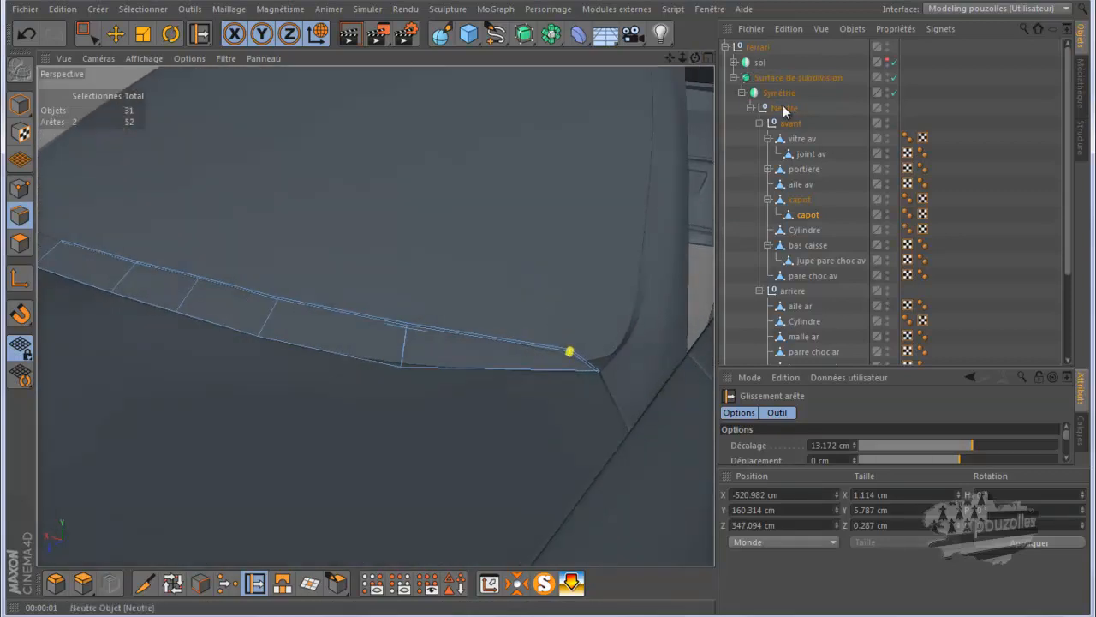
left_click(804, 155)
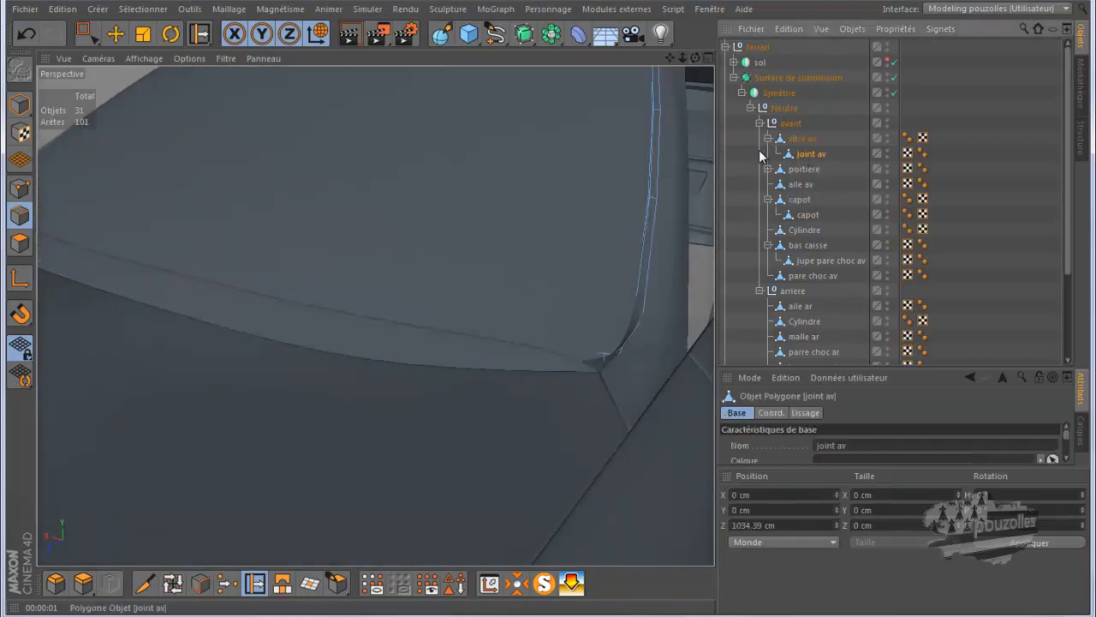
left_click(19, 187)
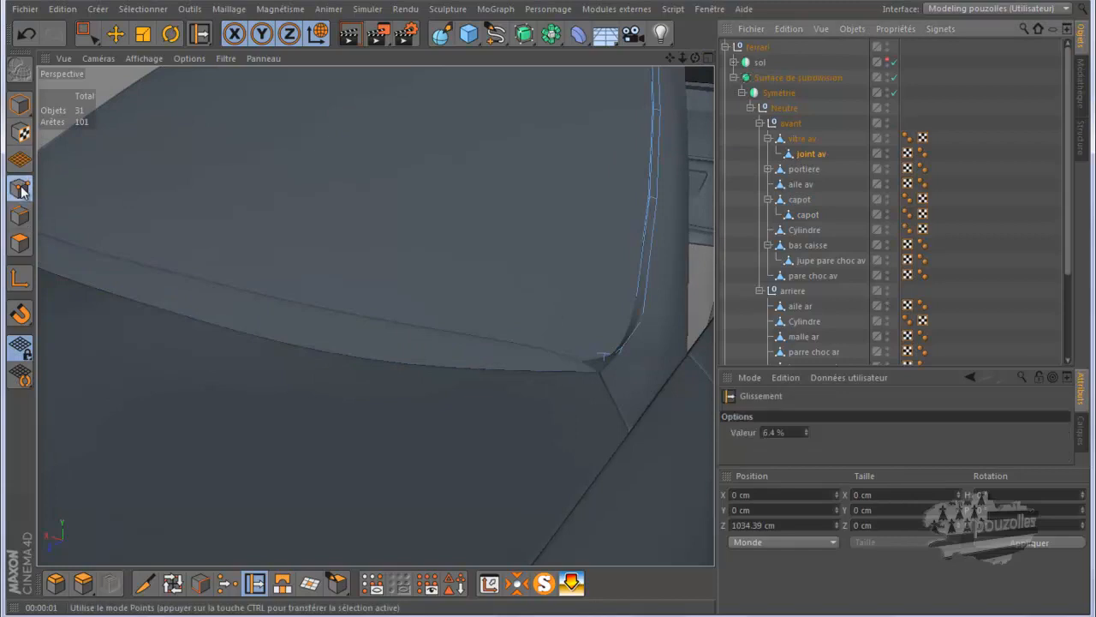
left_click(117, 34)
scroll(609, 328, "up", 3)
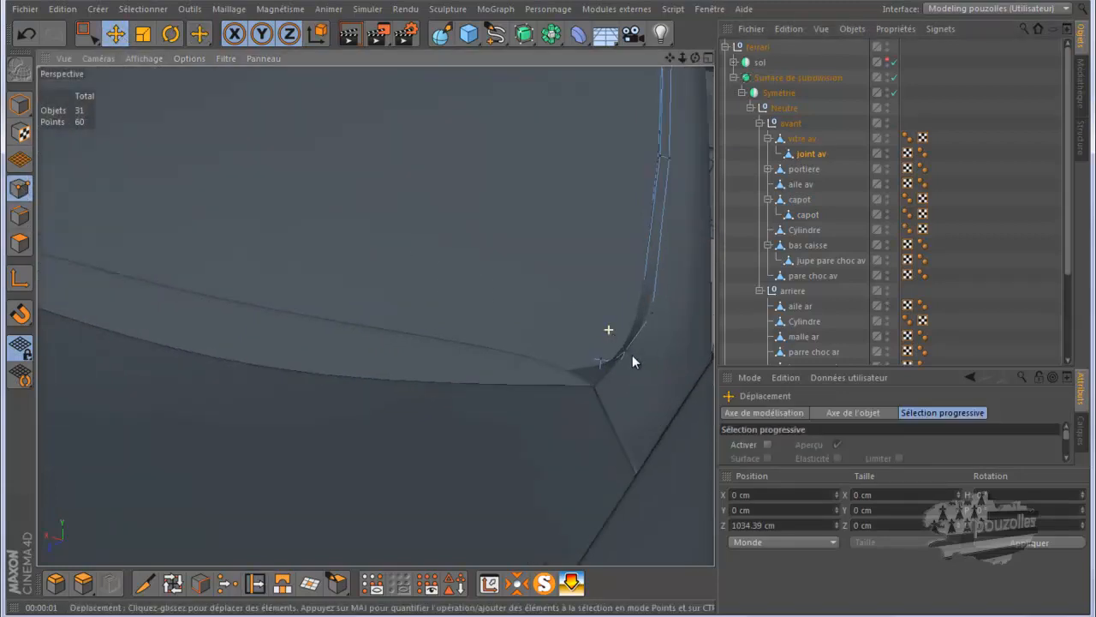
scroll(632, 355, "up", 3)
scroll(632, 359, "up", 2)
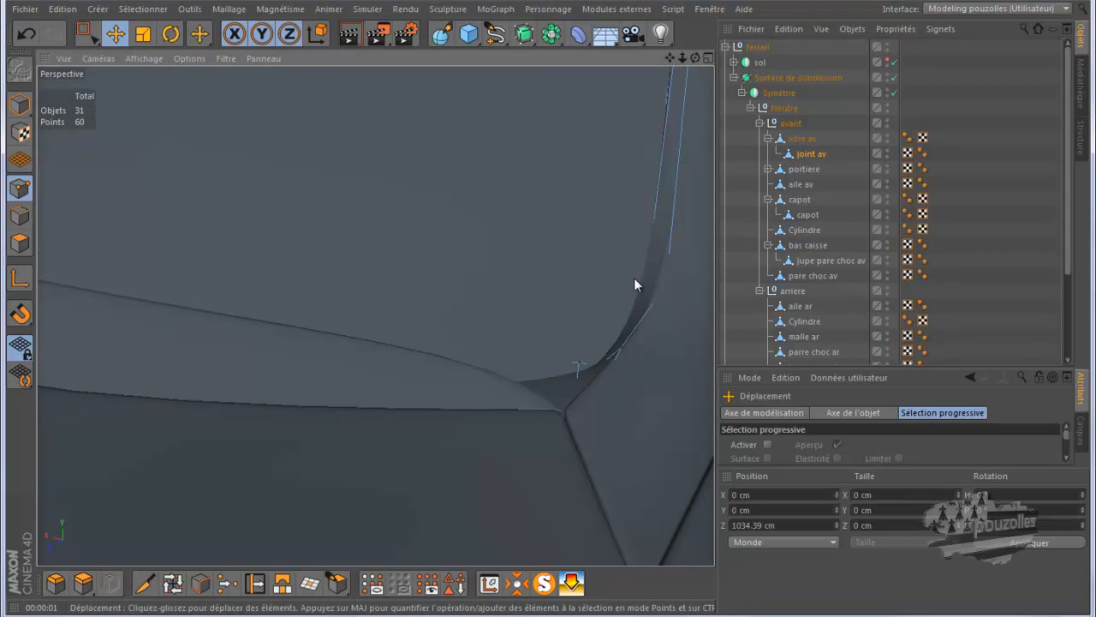
scroll(610, 283, "down", 2)
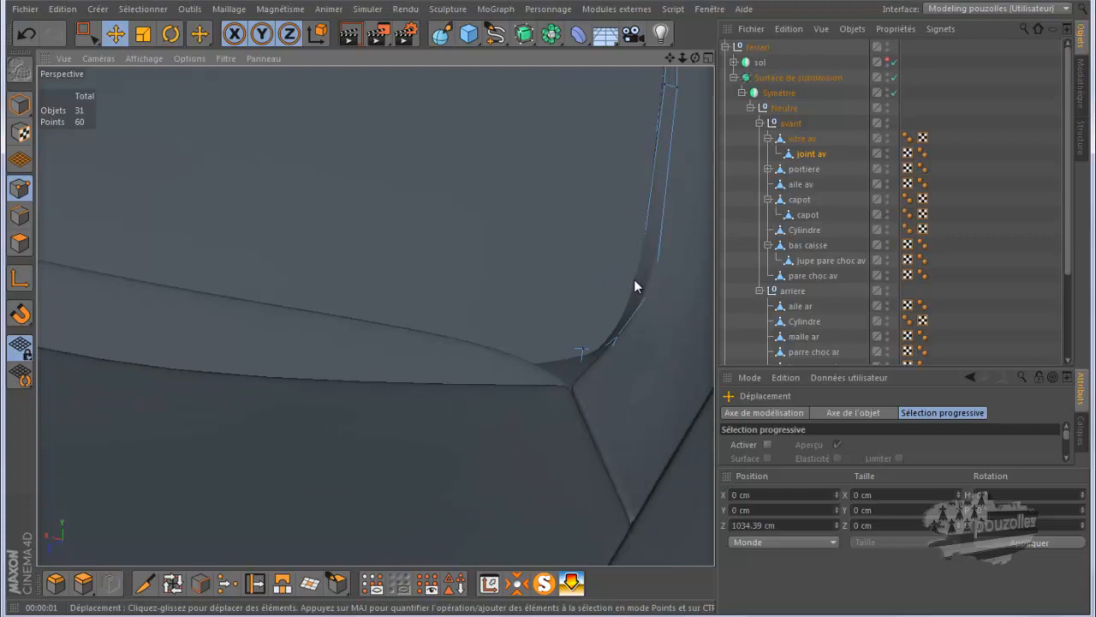
Isolate the seal with MagicSolo, select the inner point at its lower corner bend, and restore the full car.
key("alt+s")
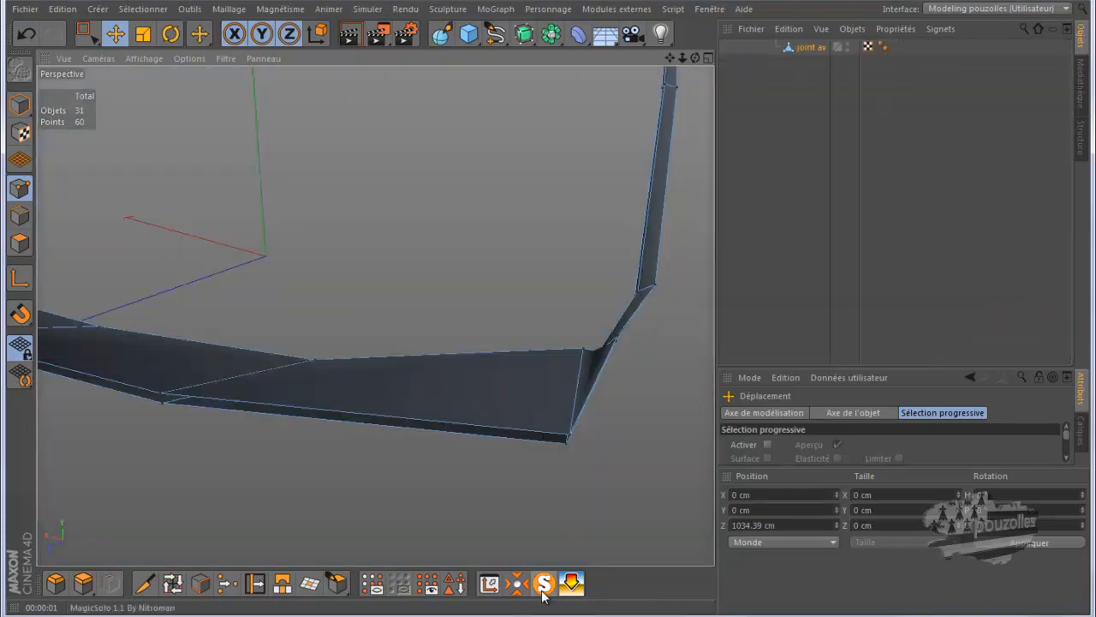
left_click_drag(694, 58, 553, 310)
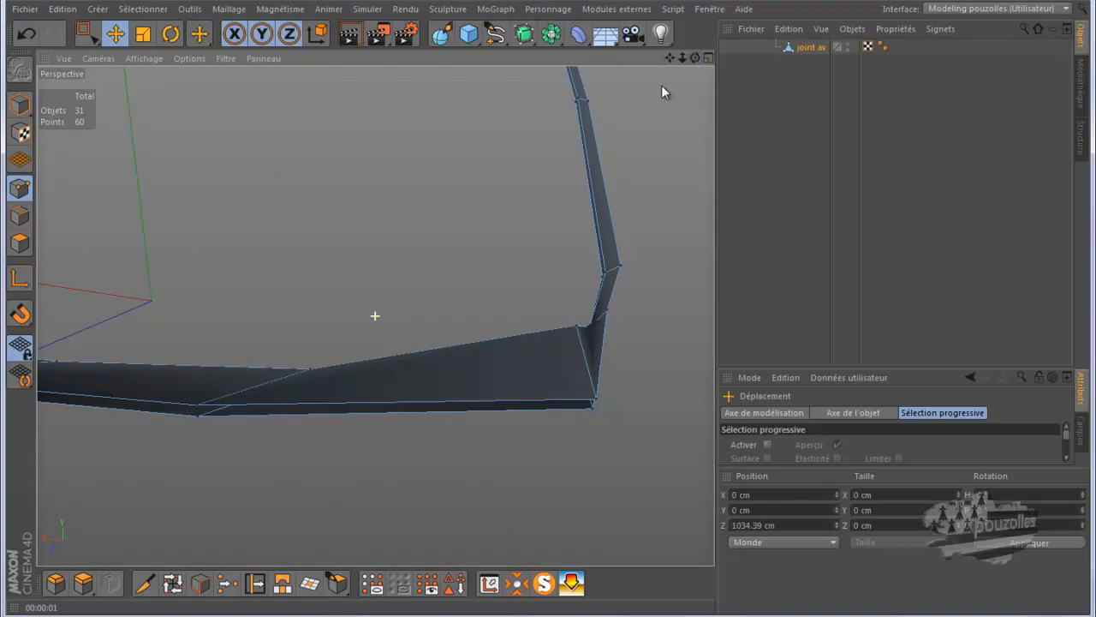
left_click(605, 270)
key("alt+s")
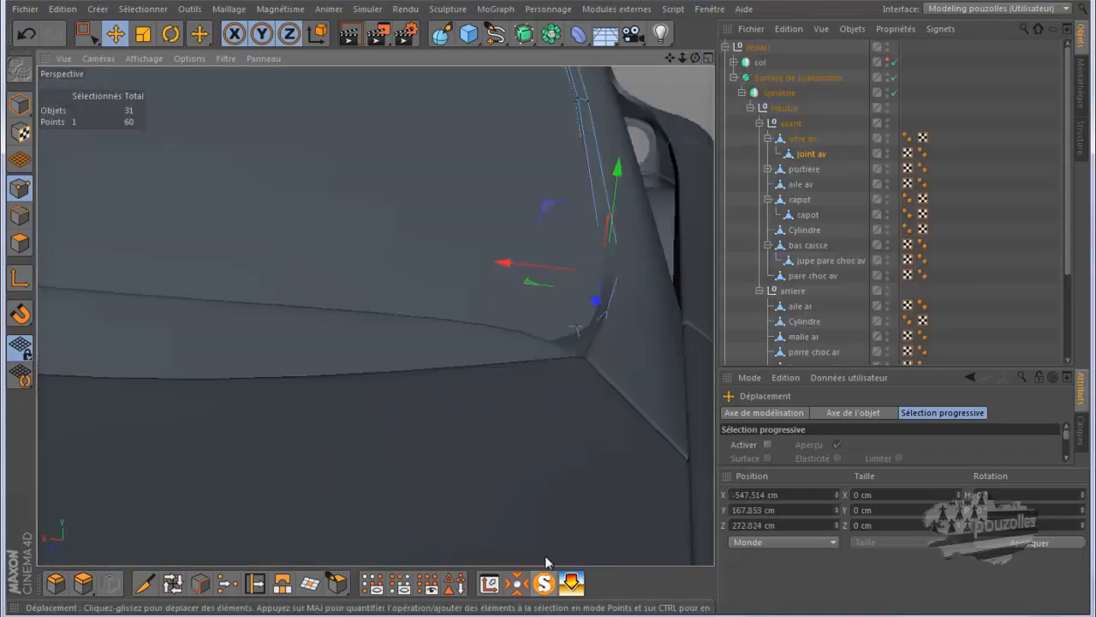
Raise the selected bend point of the seal to Y 173.631 cm and the next corner point below it to Y 155.172 cm.
left_click_drag(615, 206, 615, 200)
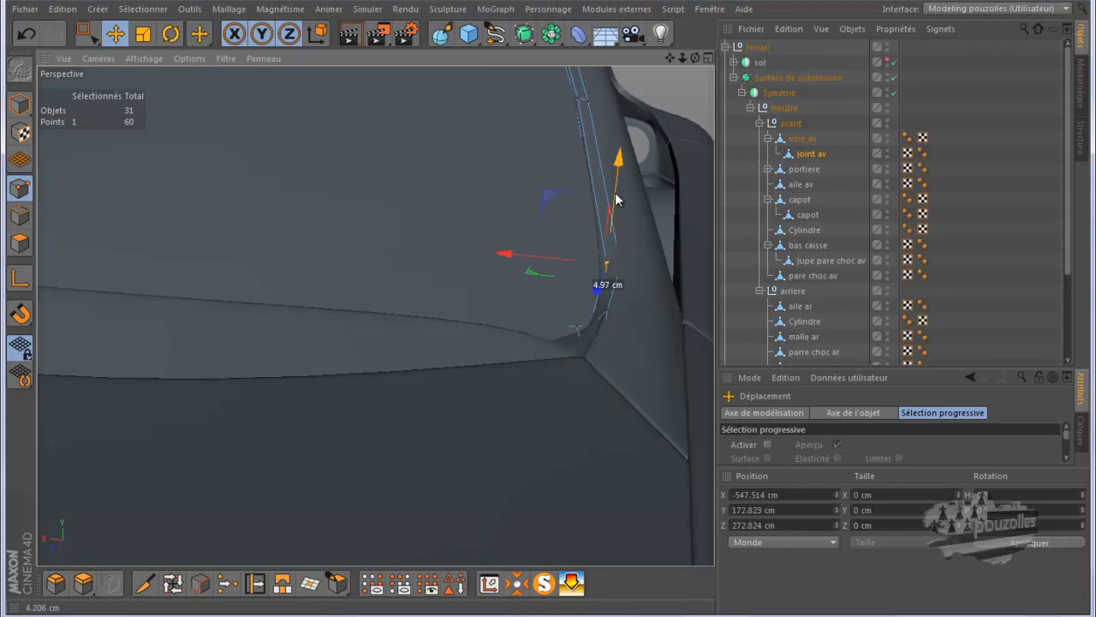
left_click_drag(617, 198, 618, 196)
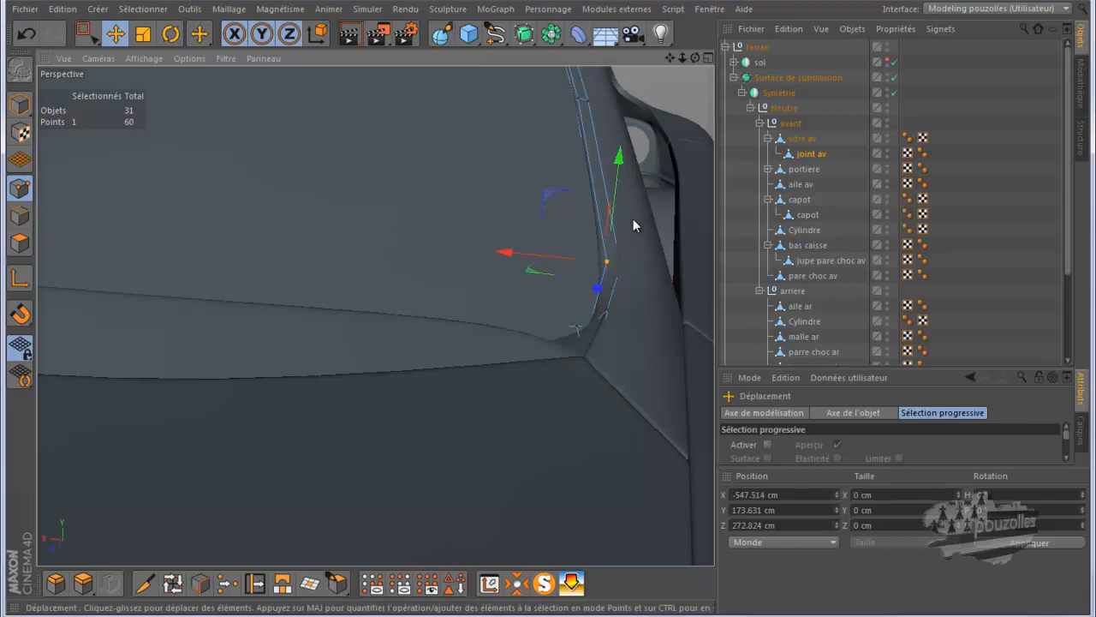
left_click(589, 328)
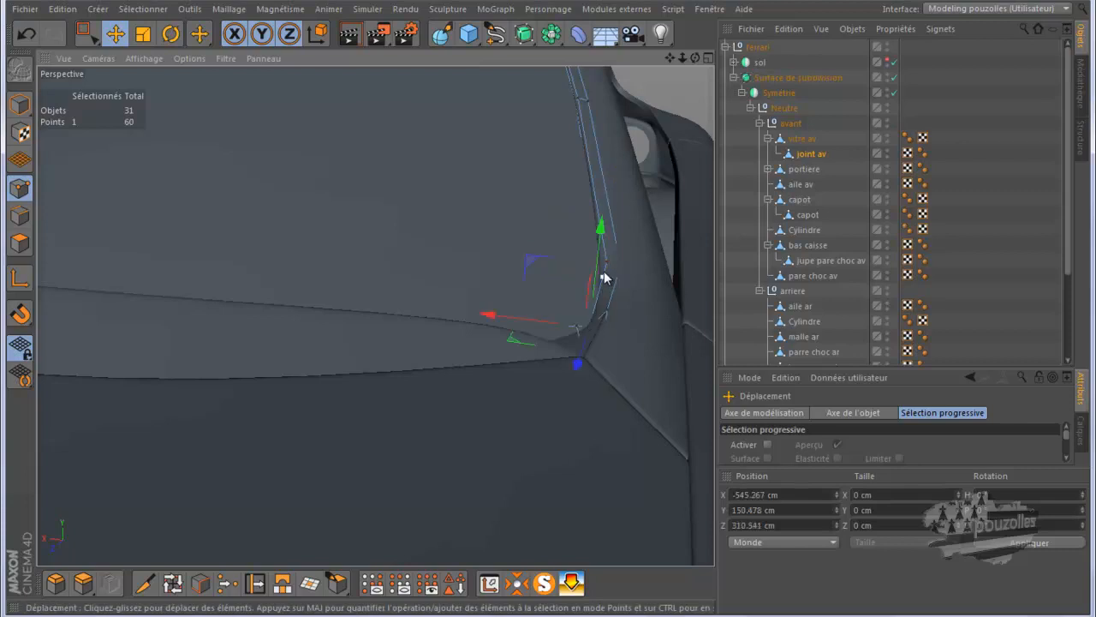
left_click_drag(600, 250, 602, 243)
Render the view from the front of the windshield to check the lower seal corner.
left_click_drag(575, 410, 543, 430, "alt")
left_click(351, 36)
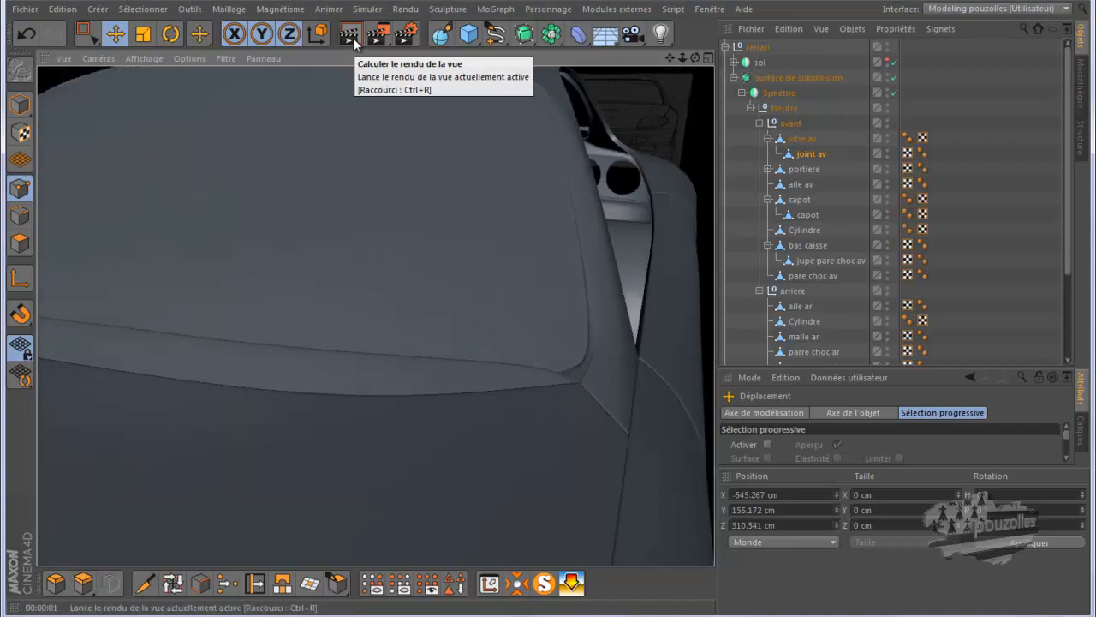
left_click(527, 467)
Render the car's front end from the side to examine the hood and windshield shapes.
scroll(523, 465, "down", 5)
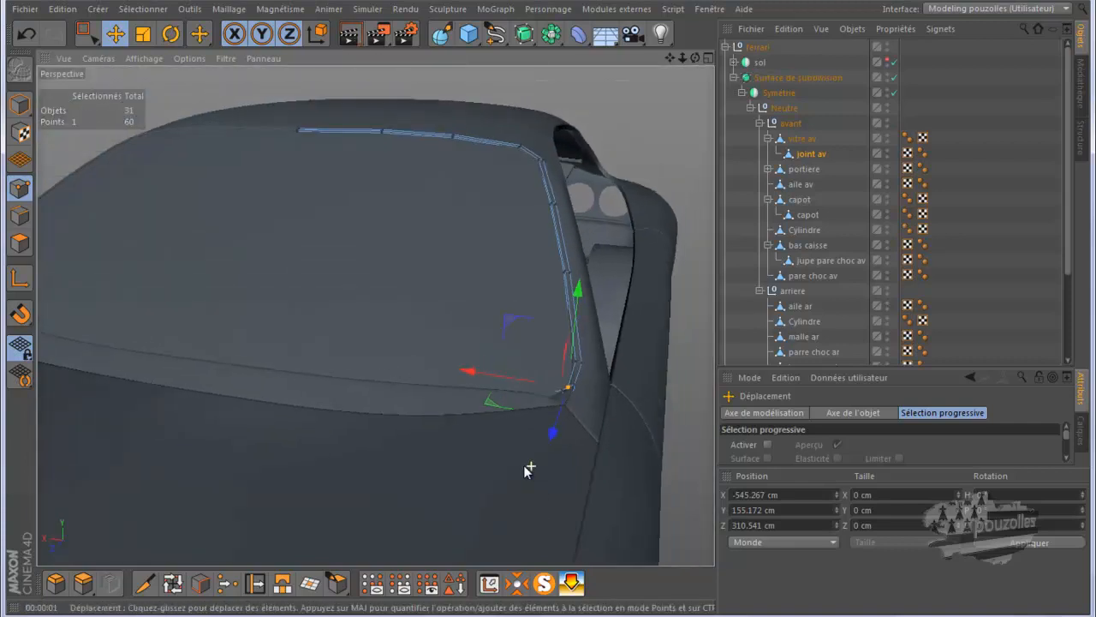
scroll(531, 465, "down", 6)
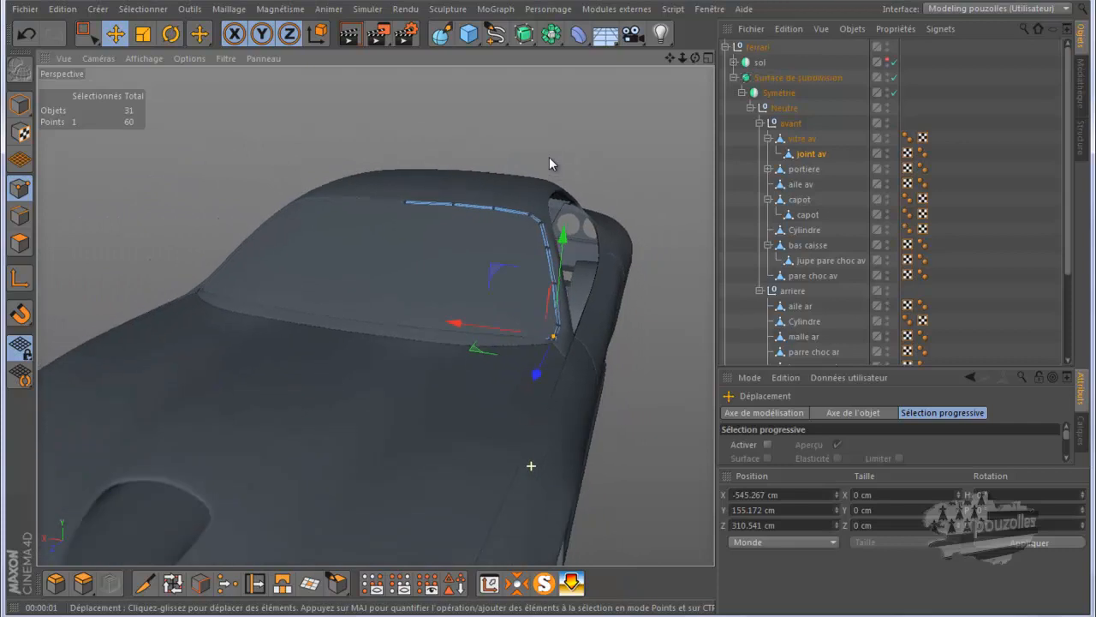
left_click_drag(691, 58, 474, 53)
left_click(351, 35)
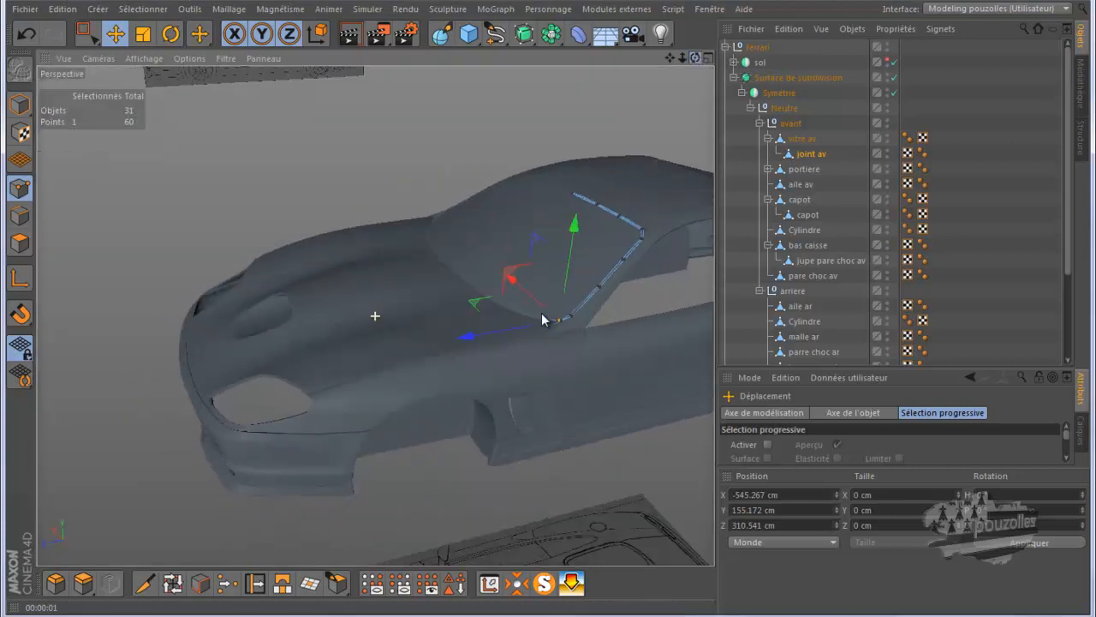
left_click_drag(542, 320, 515, 309, "alt")
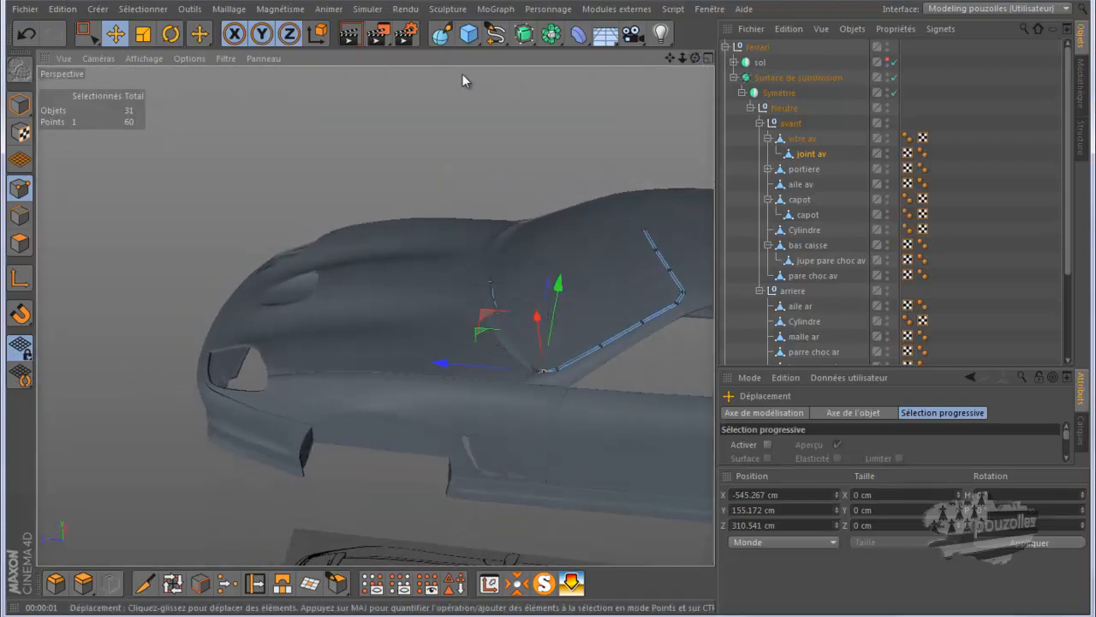
left_click(346, 34)
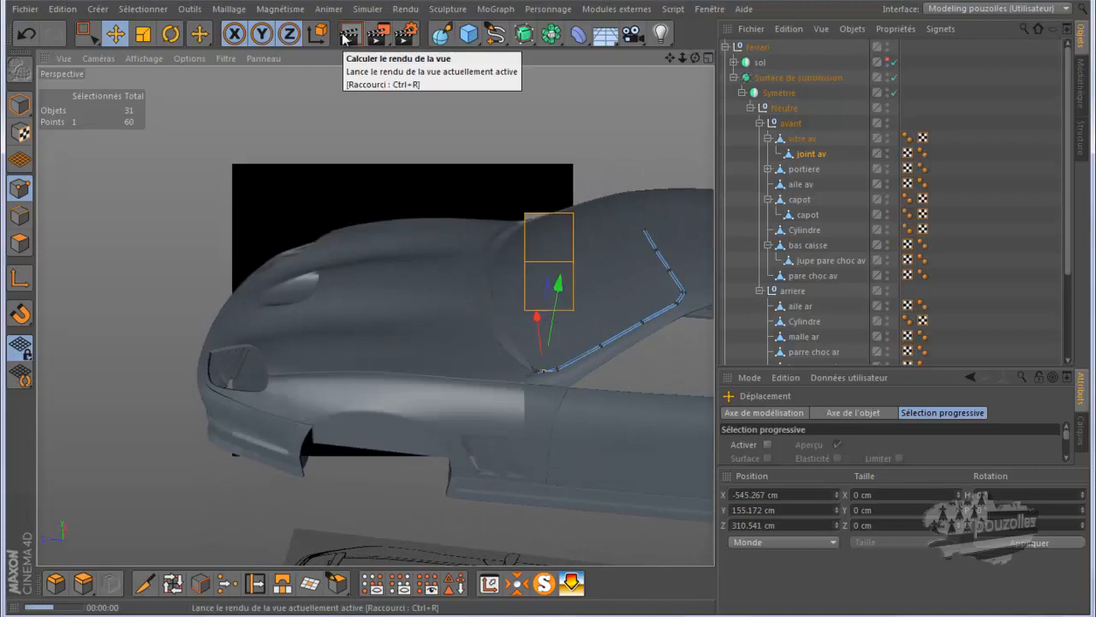
Clear the point selection on the windshield seal and view the whole car body from the front three-quarter angle.
left_click_drag(428, 294, 567, 294, "alt")
left_click(569, 159)
scroll(366, 236, "down", 1)
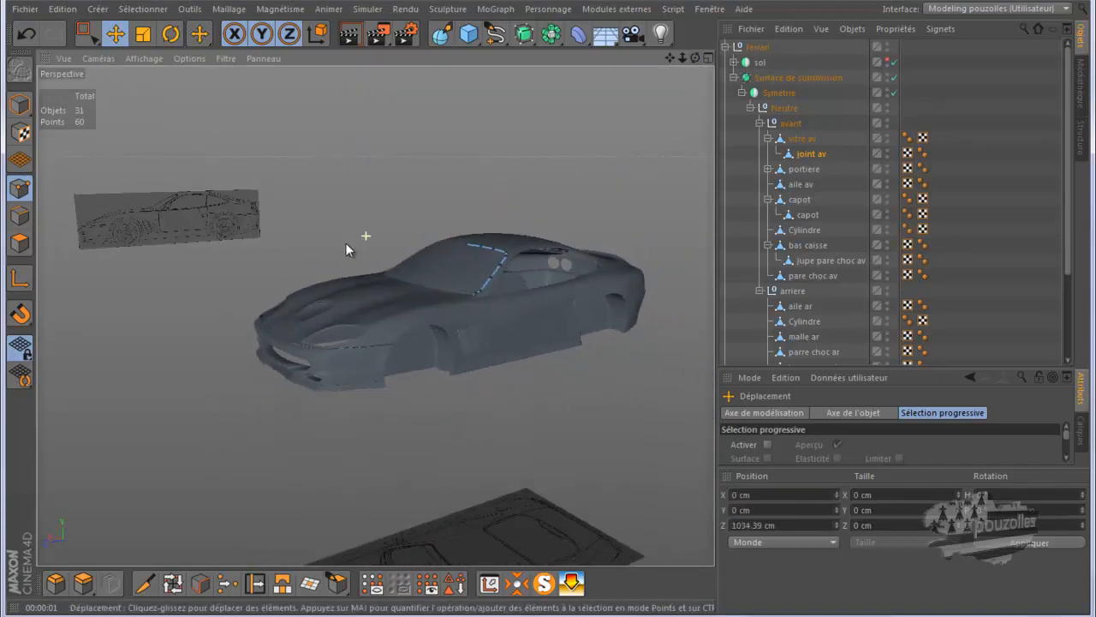
scroll(659, 321, "up", 2)
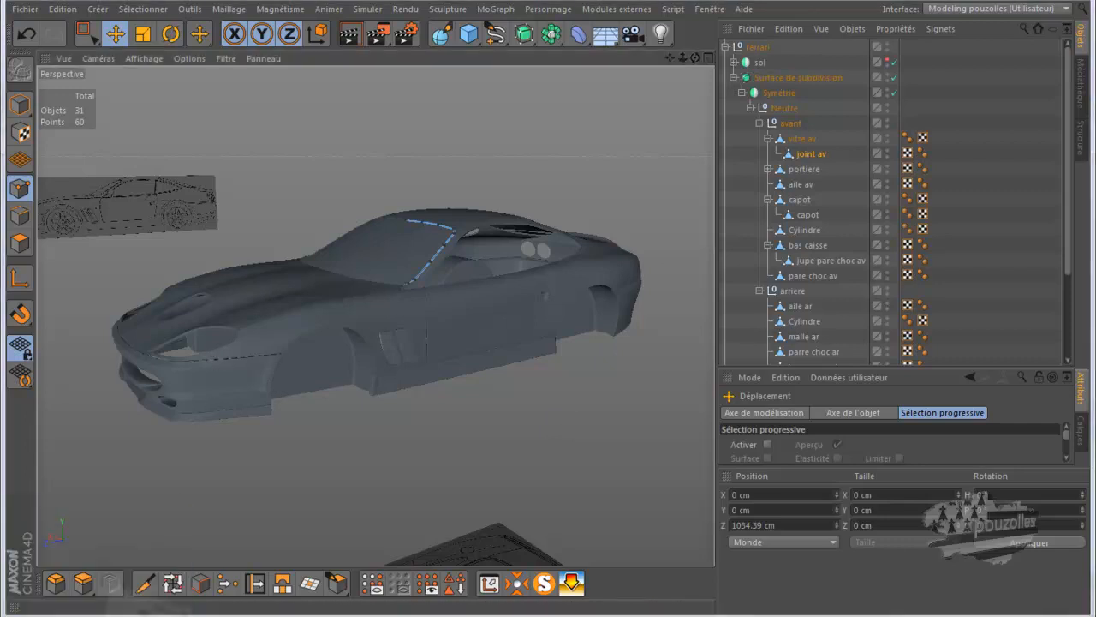
Switch to the ferrari-550-maranello folder in Windows Explorer and open the reference photo Ferrari_550_Maranello_11.
left_click(154, 616)
scroll(846, 271, "up", 2)
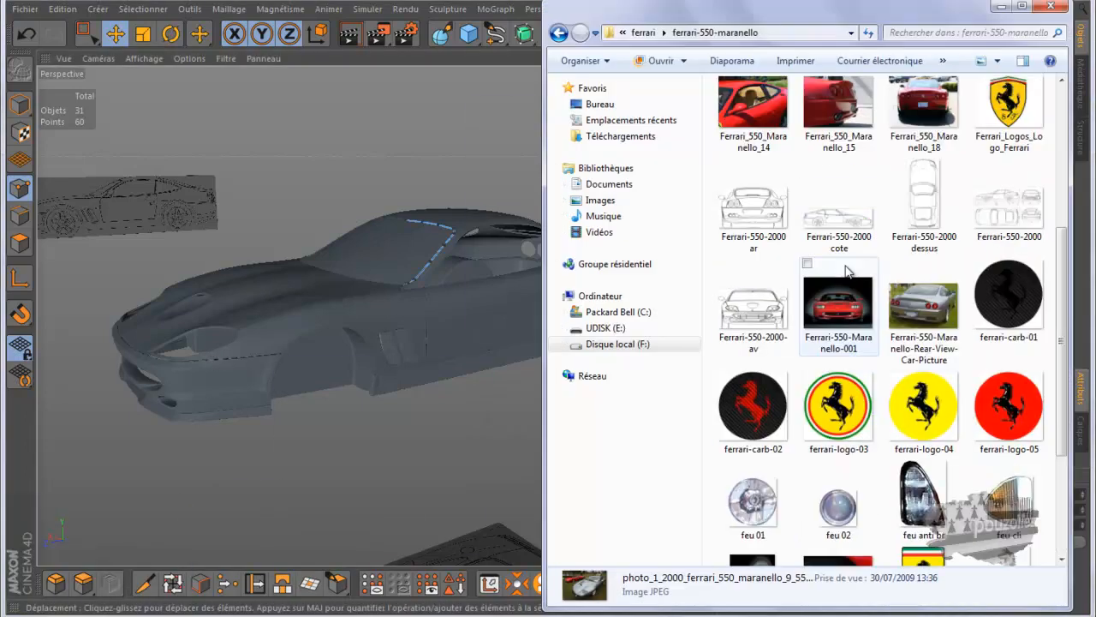
scroll(846, 270, "up", 3)
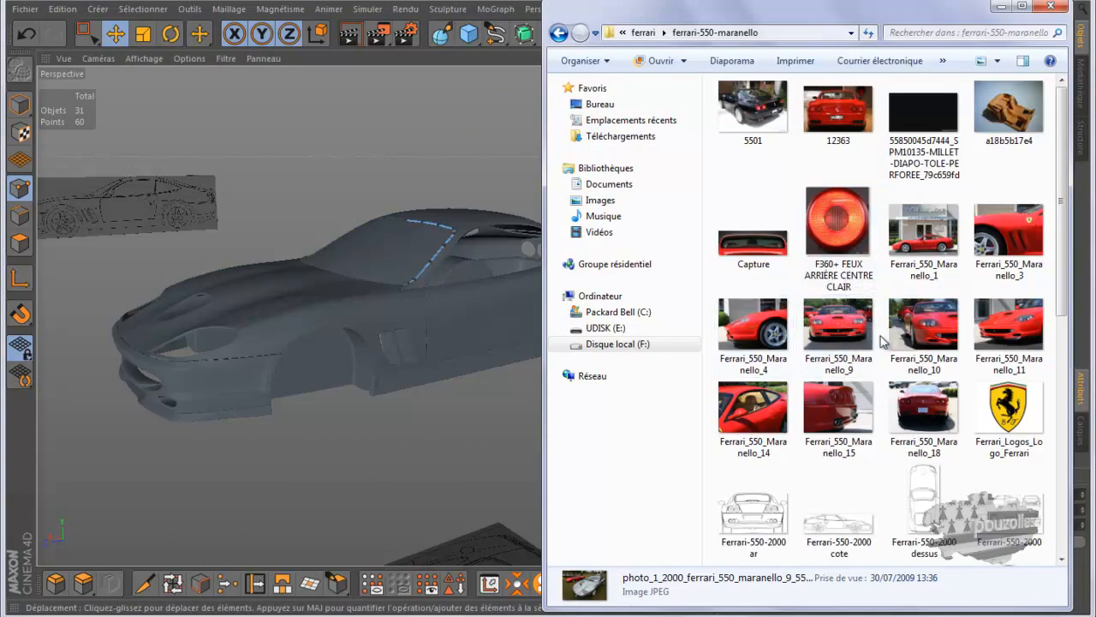
double_click(1003, 324)
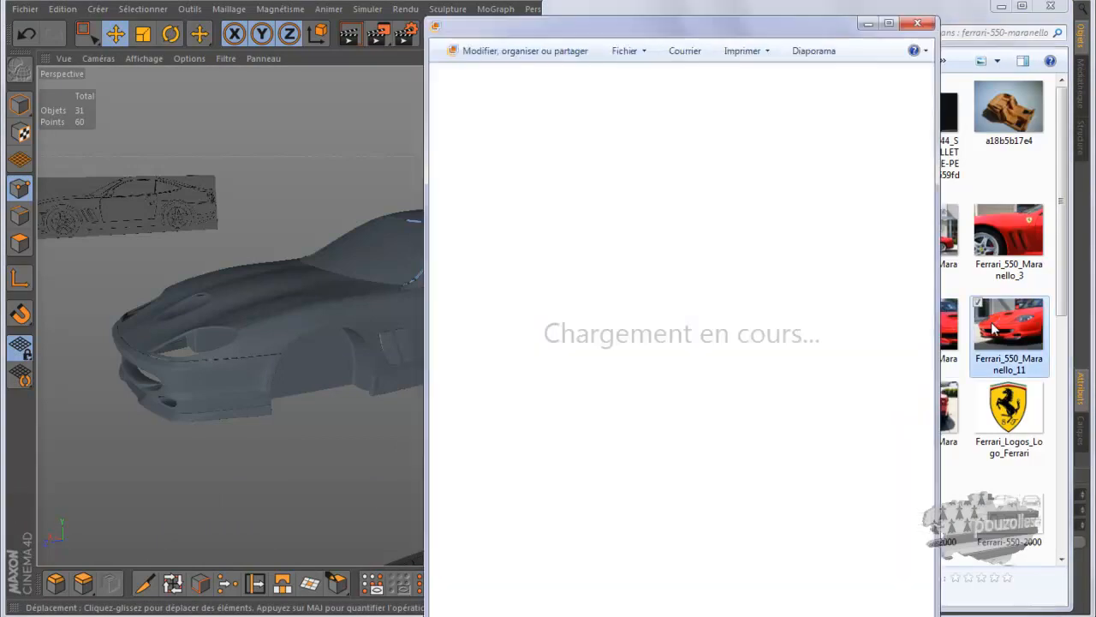
Examine the headlight's outline, lamps and surrounding hood lines in the reference photo, and return to Cinema 4D.
scroll(894, 349, "up", 2)
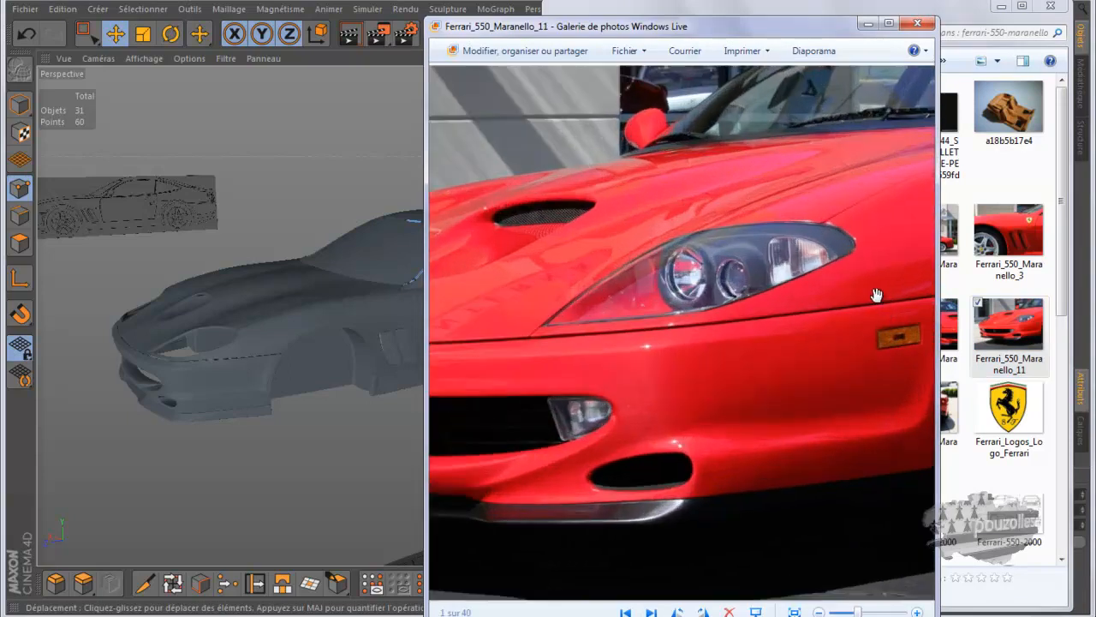
scroll(850, 246, "up", 2)
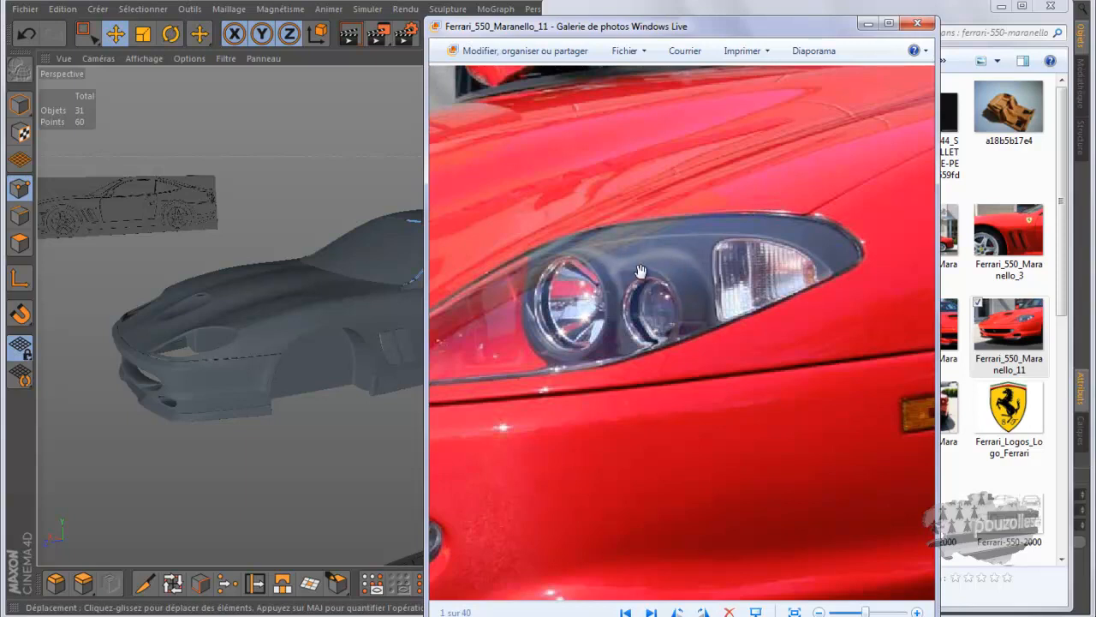
scroll(628, 274, "down", 1)
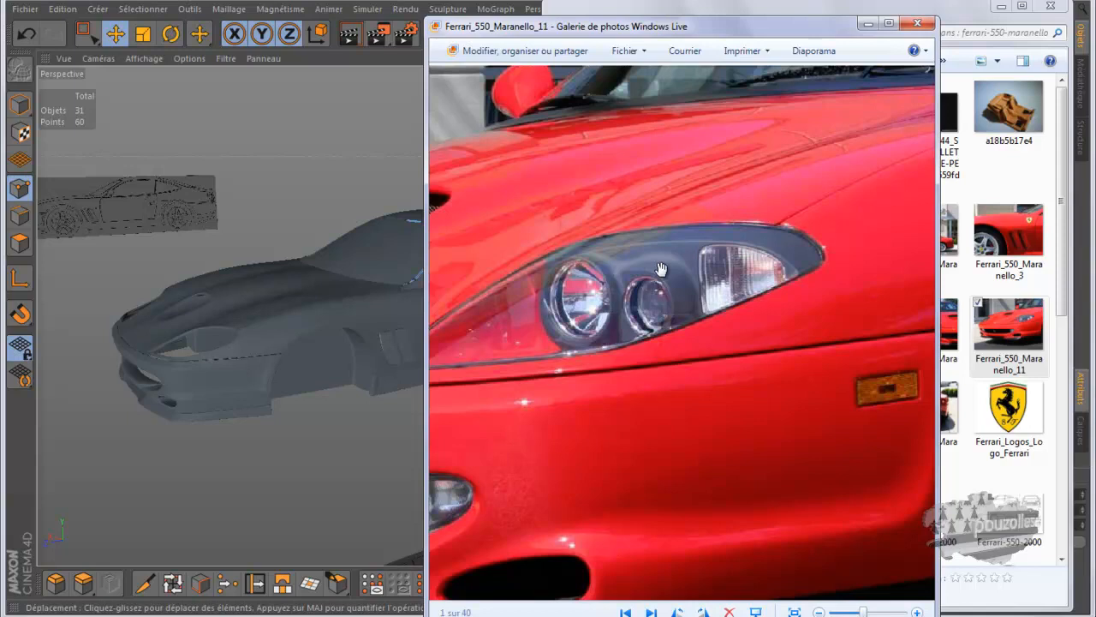
scroll(661, 269, "down", 3)
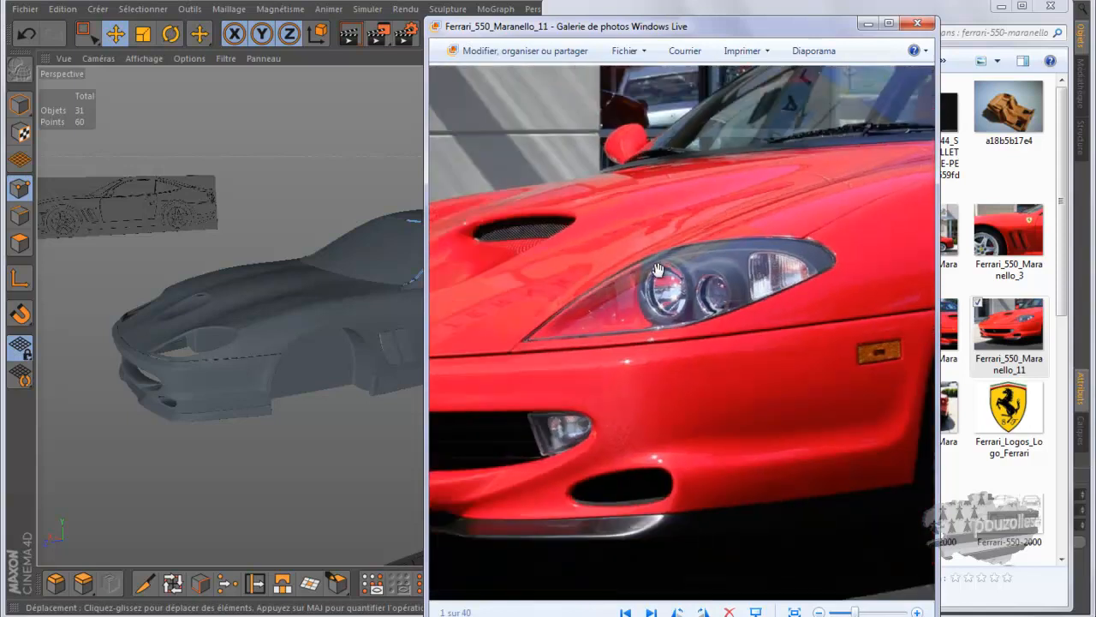
scroll(774, 285, "up", 1)
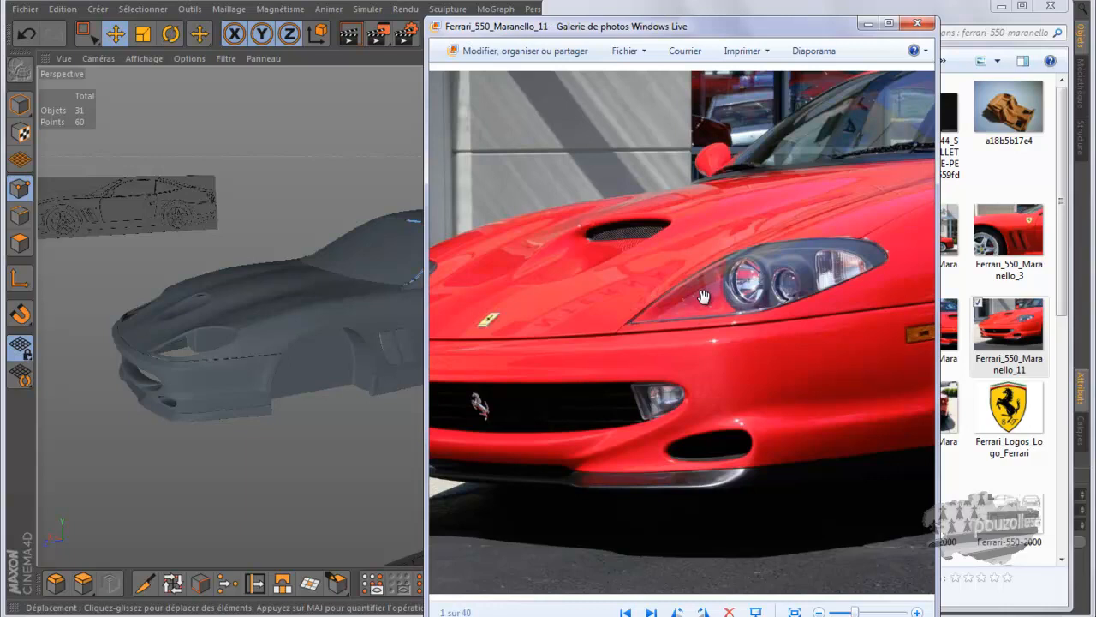
scroll(645, 313, "down", 2)
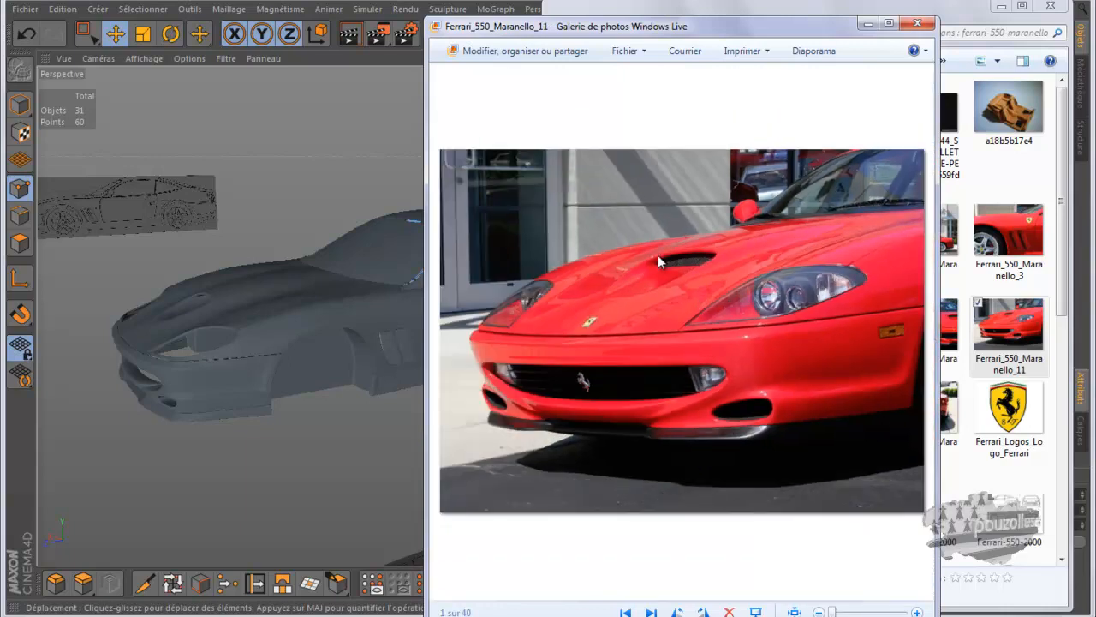
key("alt+Tab")
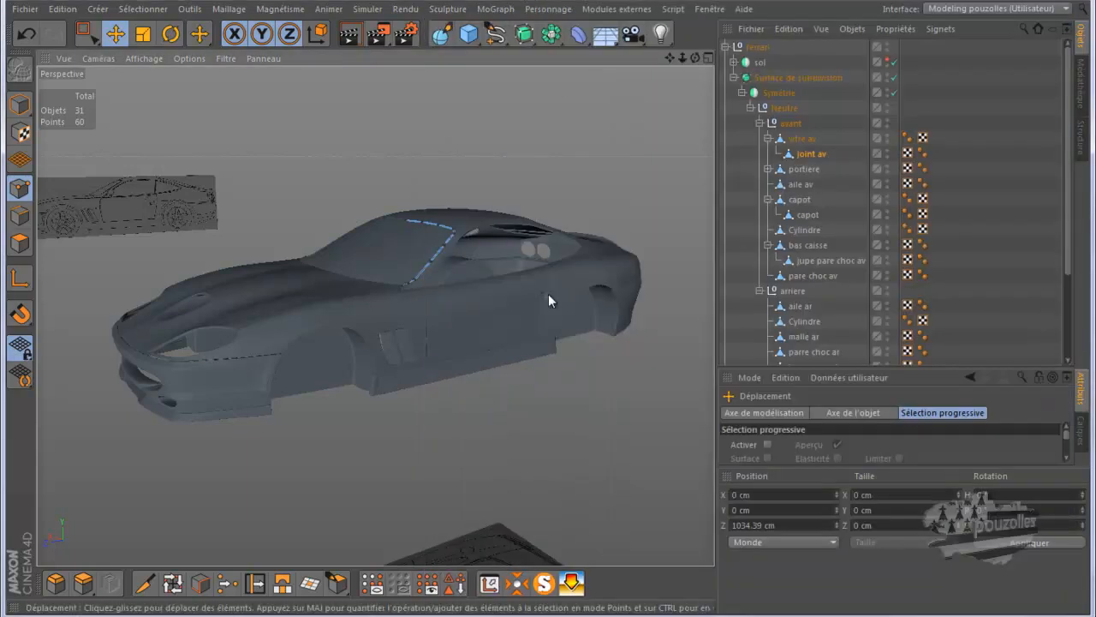